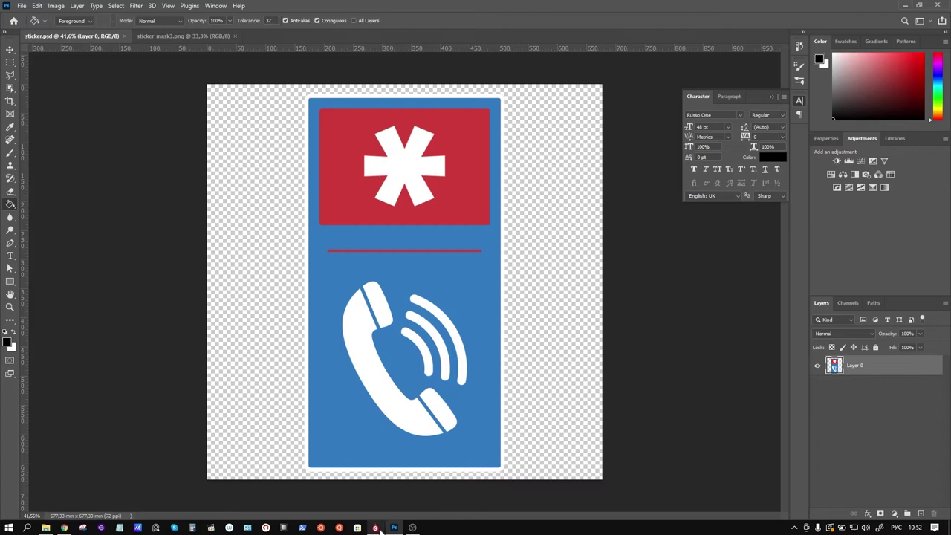
Step: Switch to the Substance Painter decals project and make Folder 1 visible again
{"action": "left_click", "coordinate": [375, 528]}
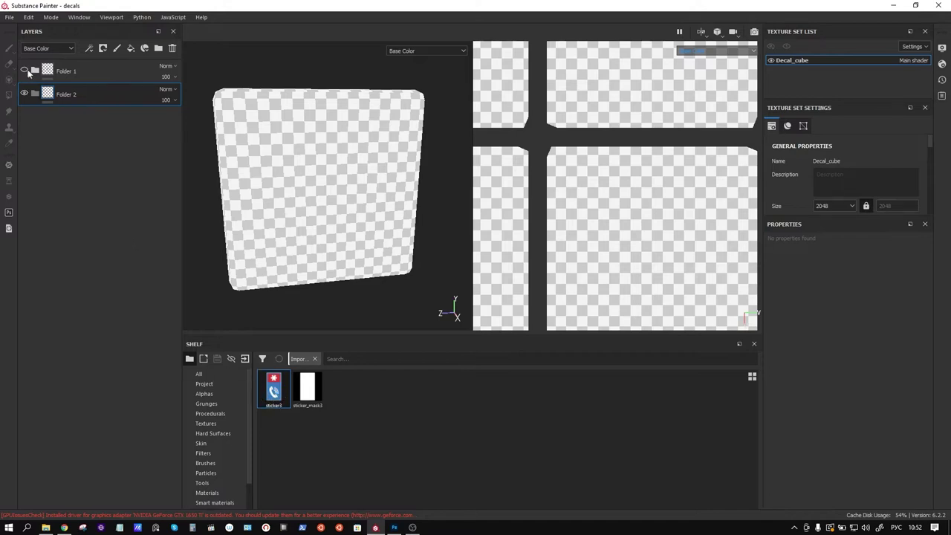
{"action": "left_click", "coordinate": [24, 71]}
Step: Add paint layer Layer 2 with a Fill effect, disabling its height, roughness, metal and normal channels
{"action": "left_click", "coordinate": [117, 48]}
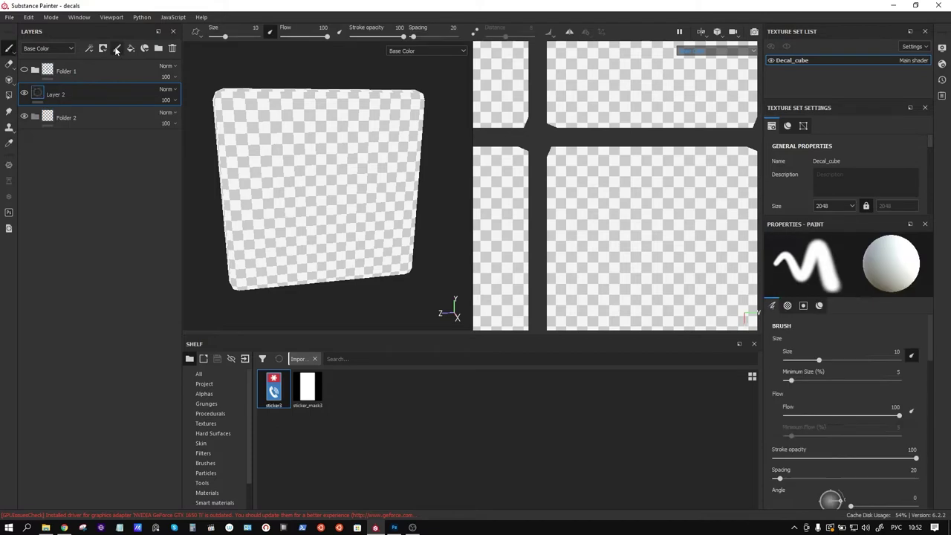
{"action": "double_click", "coordinate": [64, 95]}
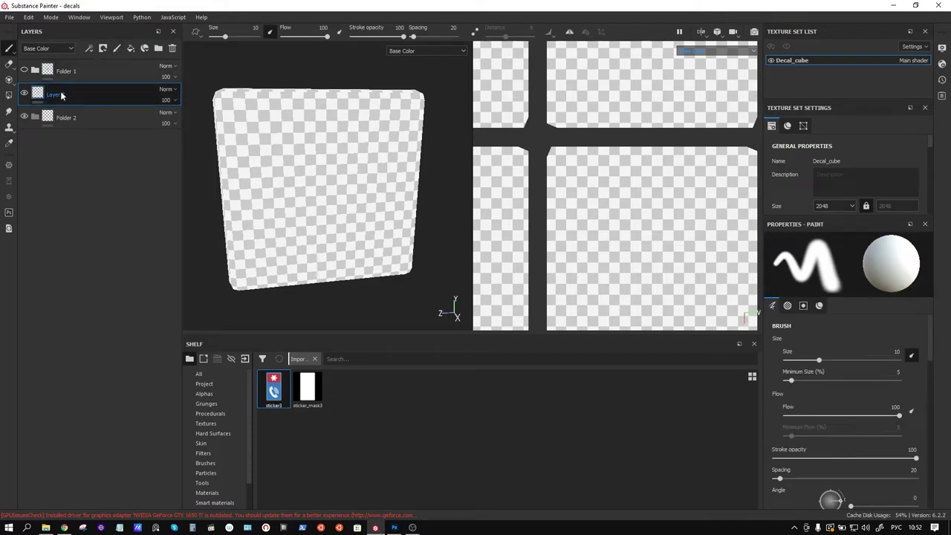
{"action": "right_click", "coordinate": [58, 94]}
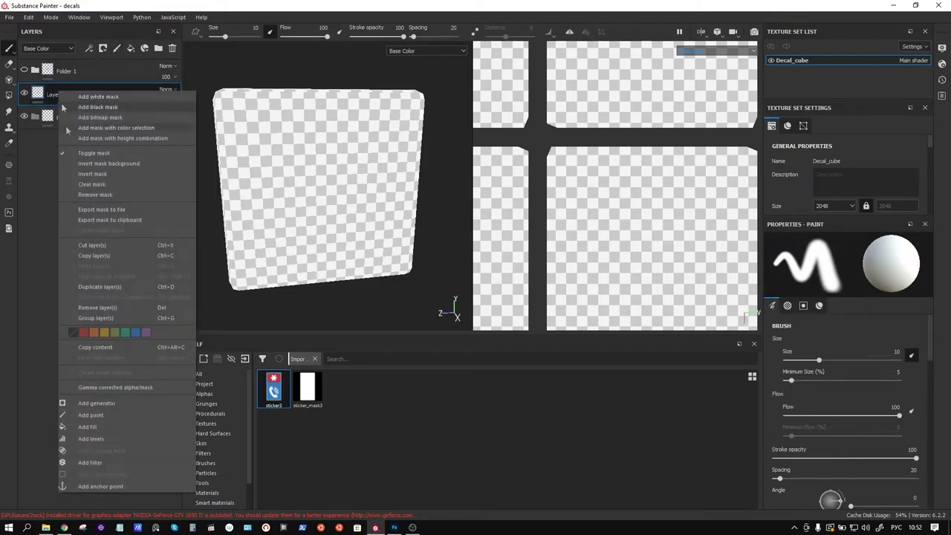
{"action": "left_click", "coordinate": [126, 428]}
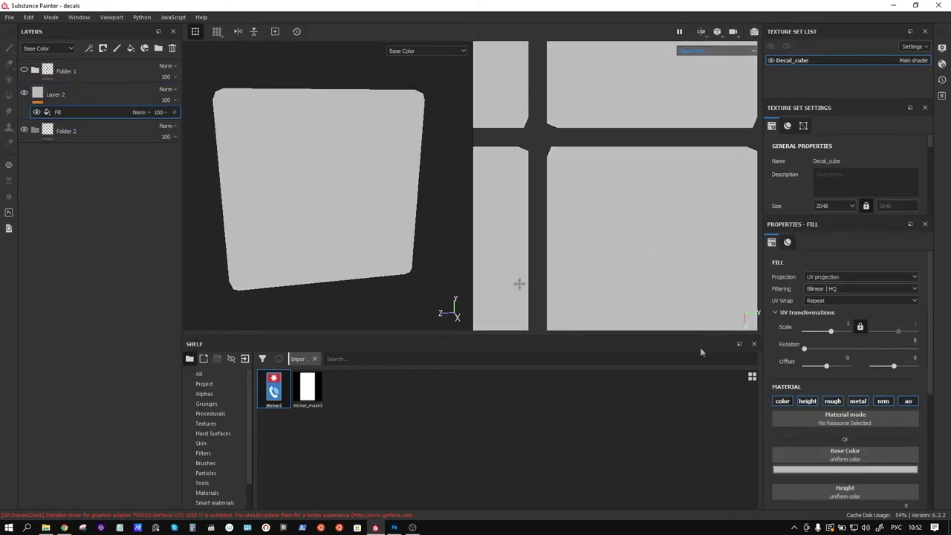
{"action": "left_click", "coordinate": [808, 401]}
{"action": "left_click", "coordinate": [833, 401]}
{"action": "left_click", "coordinate": [858, 401]}
{"action": "left_click", "coordinate": [881, 401]}
Step: Load the sticker3 image into the fill's Base Color slot
{"action": "left_click_drag", "start_coordinate": [277, 403], "coordinate": [880, 438]}
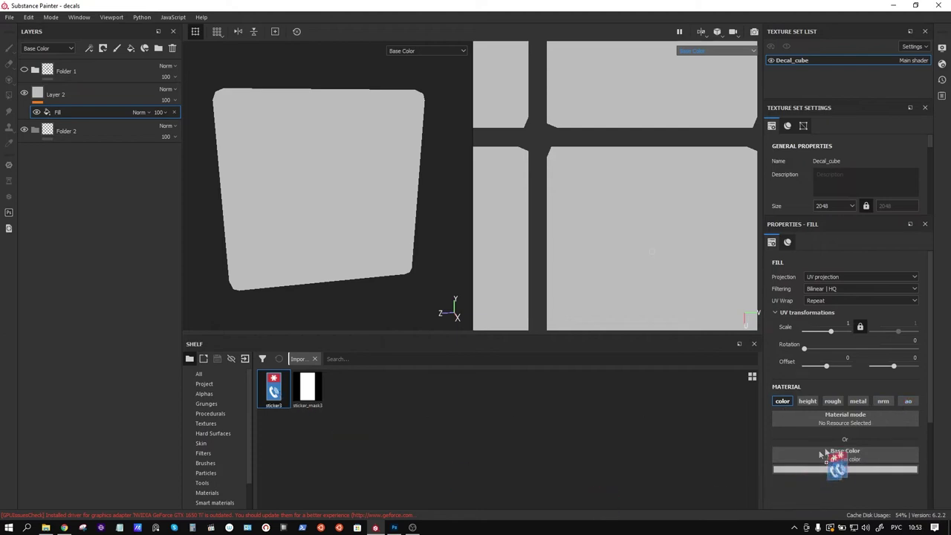
{"action": "left_click_drag", "start_coordinate": [871, 440], "coordinate": [846, 453]}
{"action": "scroll", "coordinate": [637, 242], "scroll_direction": "down", "scroll_amount": 3}
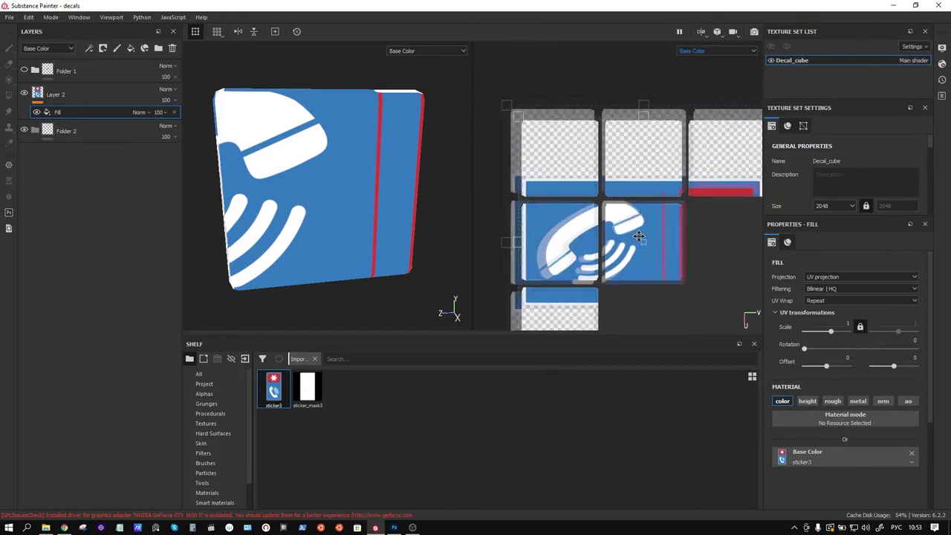
{"action": "scroll", "coordinate": [640, 238], "scroll_direction": "down", "scroll_amount": 2}
Step: Set UV Wrap to None, then move, rotate 270° and shrink the sticker onto the cube's front face
{"action": "left_click_drag", "start_coordinate": [736, 145], "coordinate": [598, 277]}
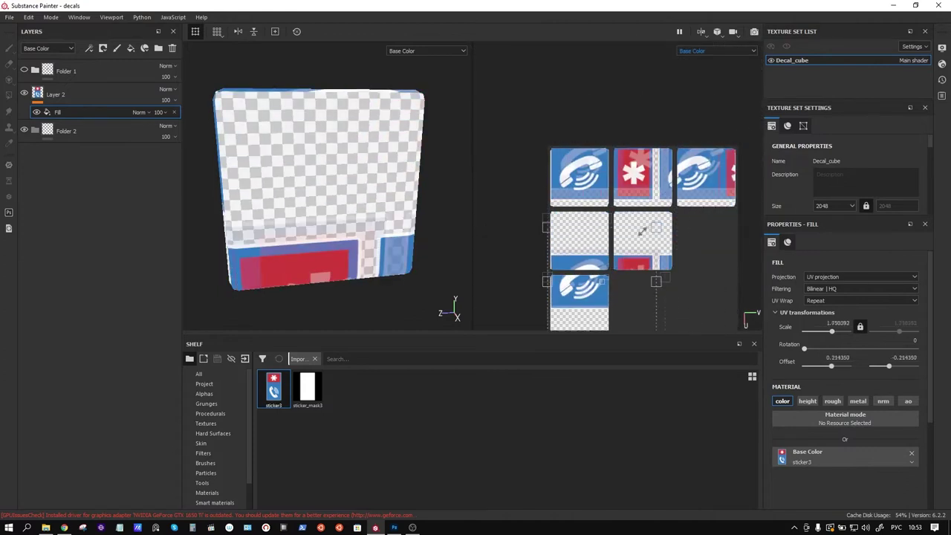
{"action": "left_click", "coordinate": [846, 300]}
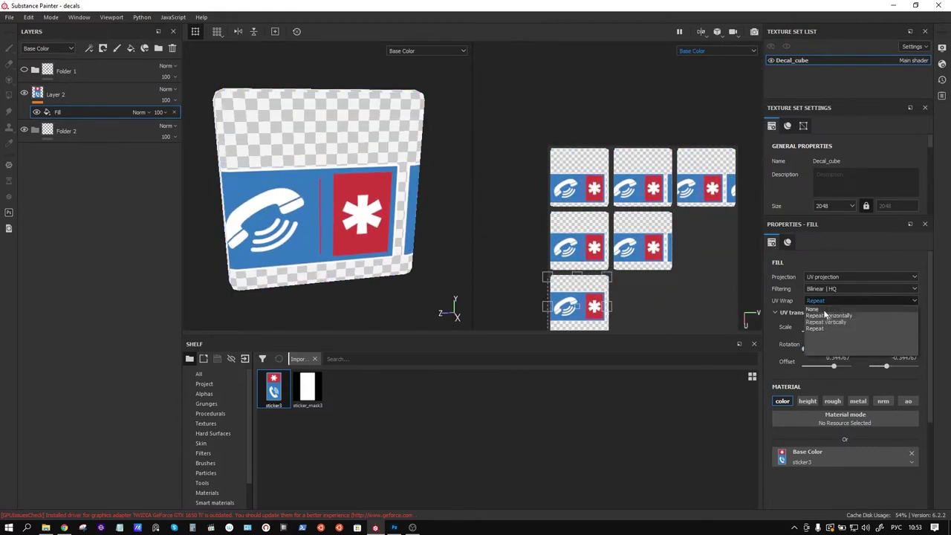
{"action": "left_click", "coordinate": [823, 311]}
{"action": "left_click_drag", "start_coordinate": [583, 308], "coordinate": [647, 245]}
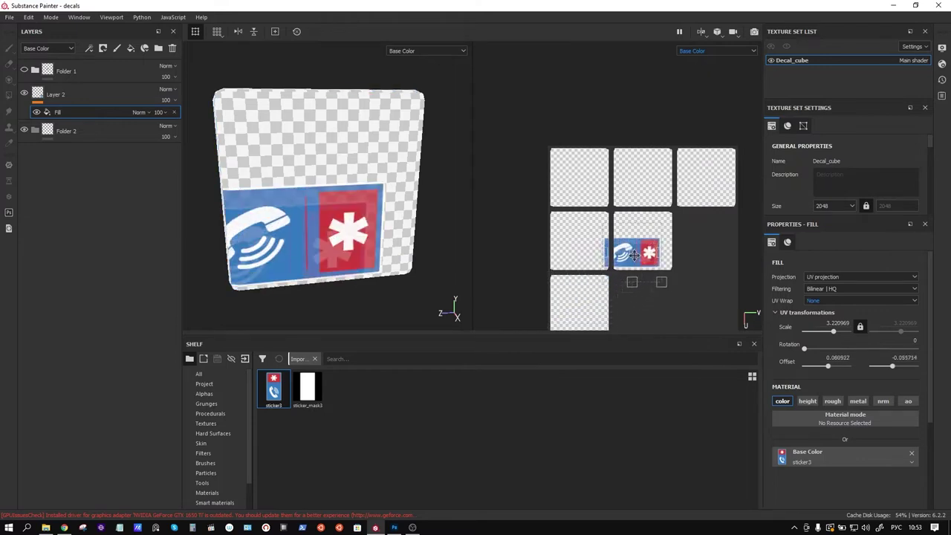
{"action": "left_click_drag", "start_coordinate": [690, 170], "coordinate": [598, 142]}
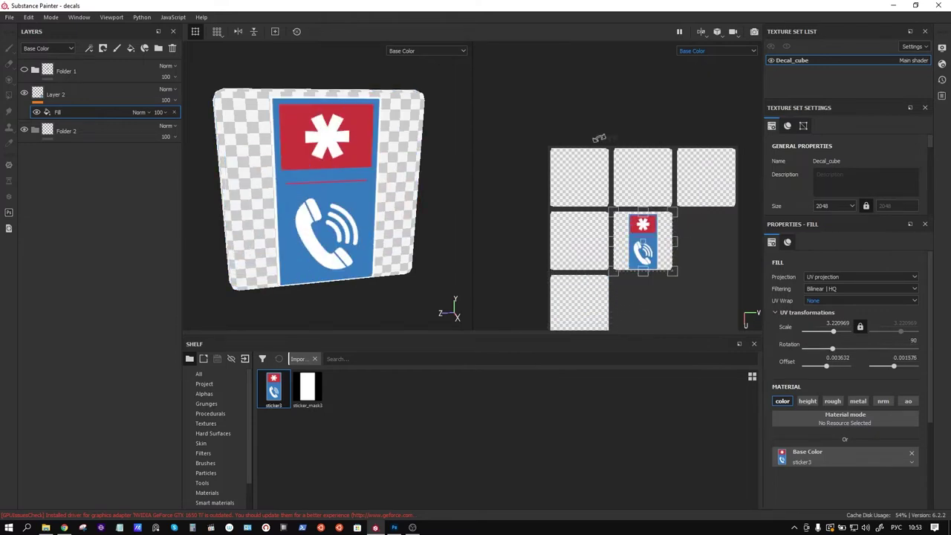
{"action": "left_click_drag", "start_coordinate": [673, 213], "coordinate": [648, 233]}
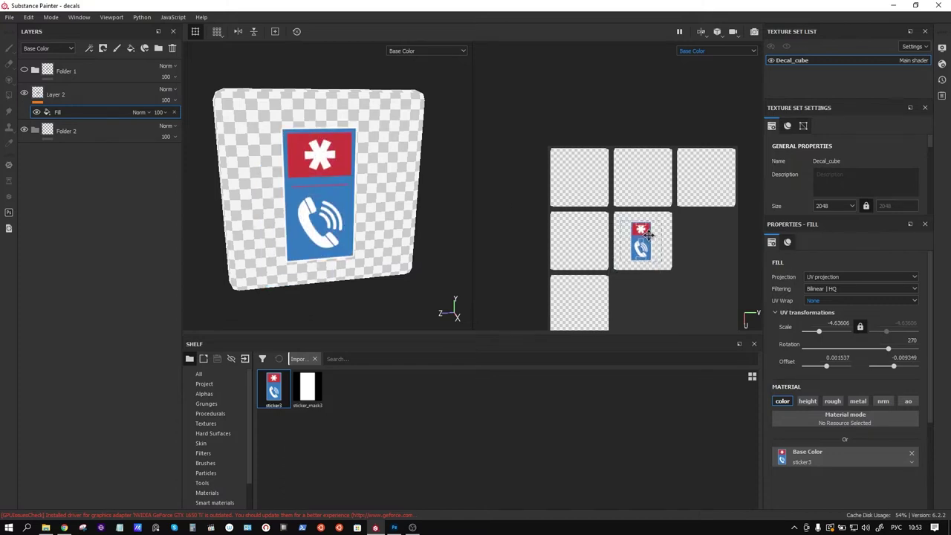
{"action": "left_click_drag", "start_coordinate": [388, 220], "coordinate": [401, 223], "text": "alt"}
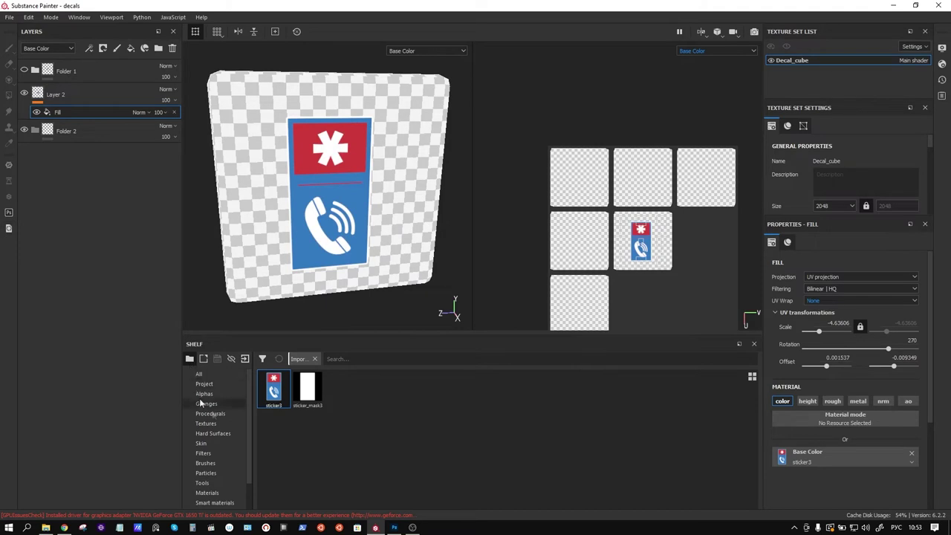
{"action": "scroll", "coordinate": [223, 423], "scroll_direction": "down", "scroll_amount": 1}
Step: Add an Aluminium Pure material layer from the Materials shelf
{"action": "left_click", "coordinate": [219, 466]}
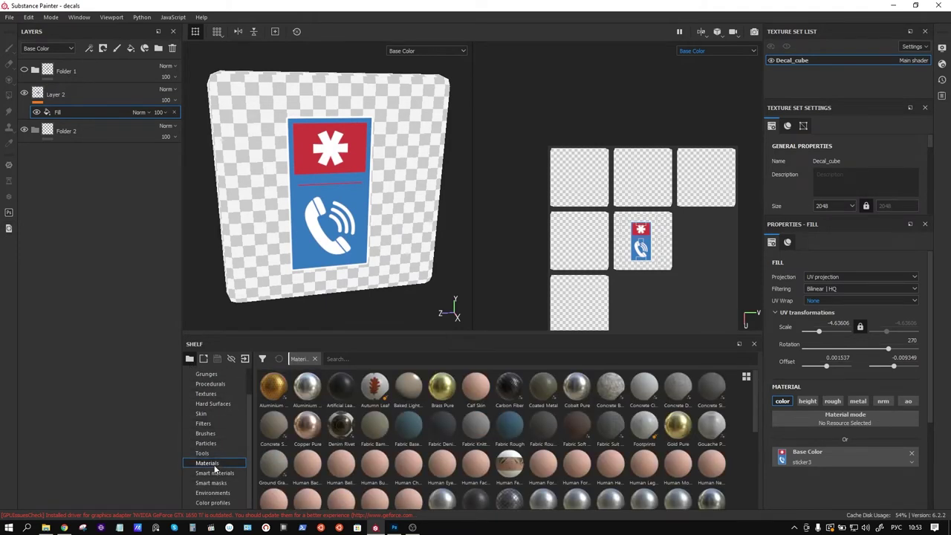
{"action": "left_click", "coordinate": [312, 400]}
{"action": "left_click_drag", "start_coordinate": [314, 401], "coordinate": [109, 198]}
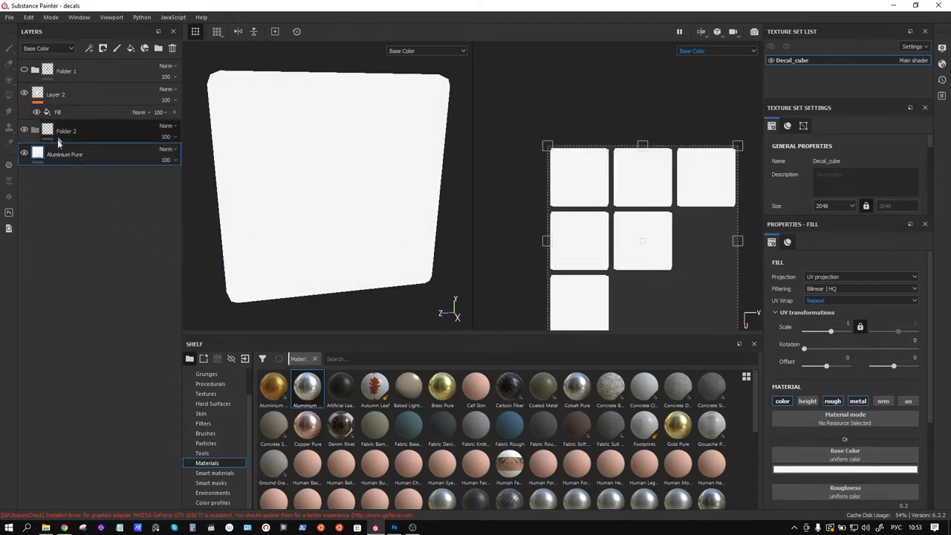
Step: Reorder the stack with Layer 2 on top and Aluminium Pure directly beneath it
{"action": "left_click", "coordinate": [80, 97]}
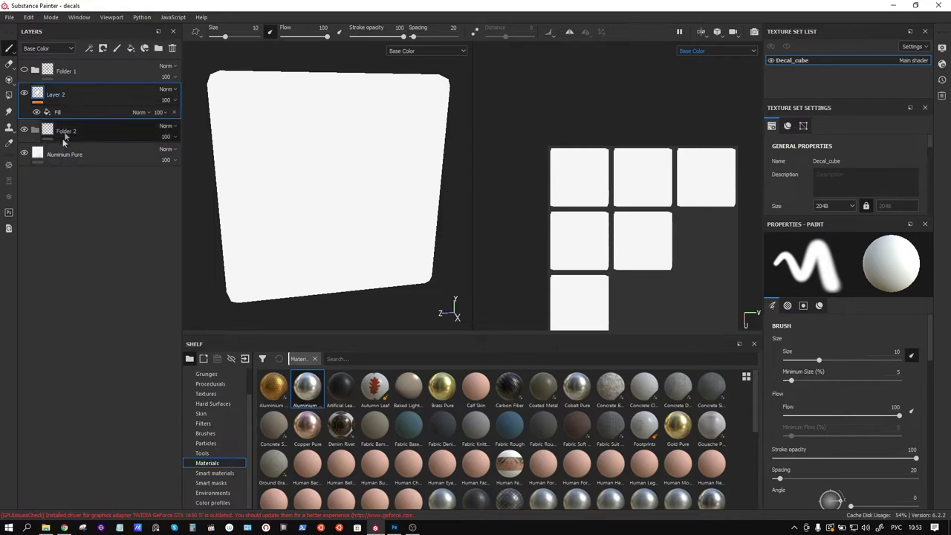
{"action": "left_click_drag", "start_coordinate": [75, 94], "coordinate": [87, 60]}
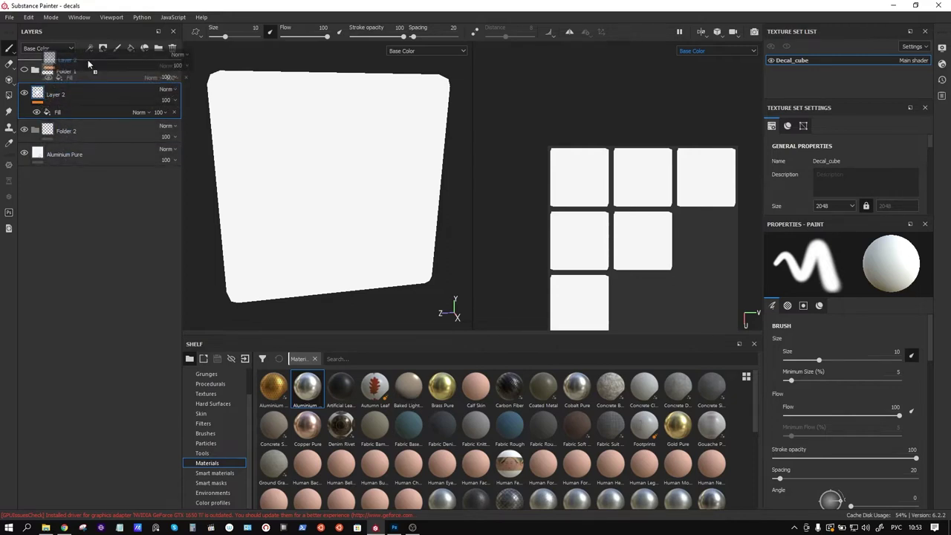
{"action": "left_click_drag", "start_coordinate": [87, 59], "coordinate": [87, 60]}
{"action": "left_click_drag", "start_coordinate": [68, 156], "coordinate": [86, 95]}
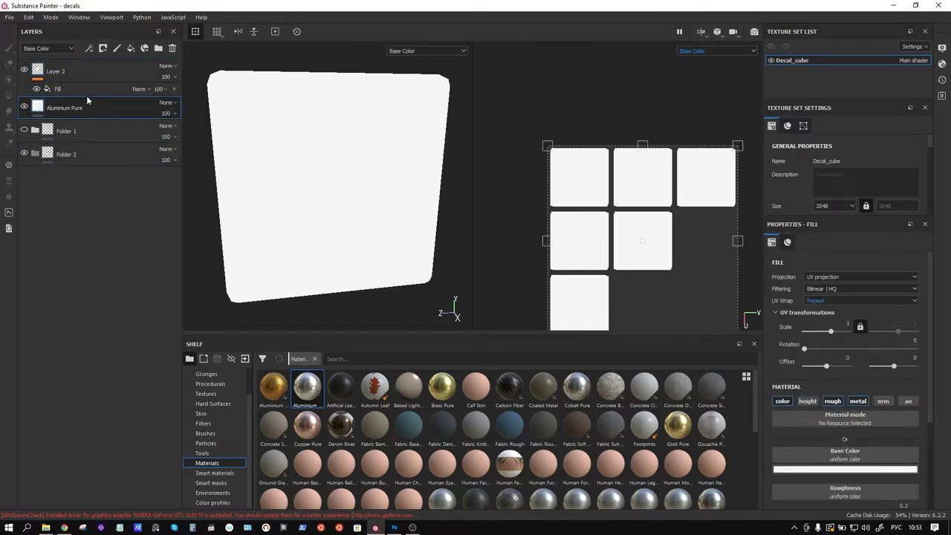
{"action": "left_click", "coordinate": [39, 72]}
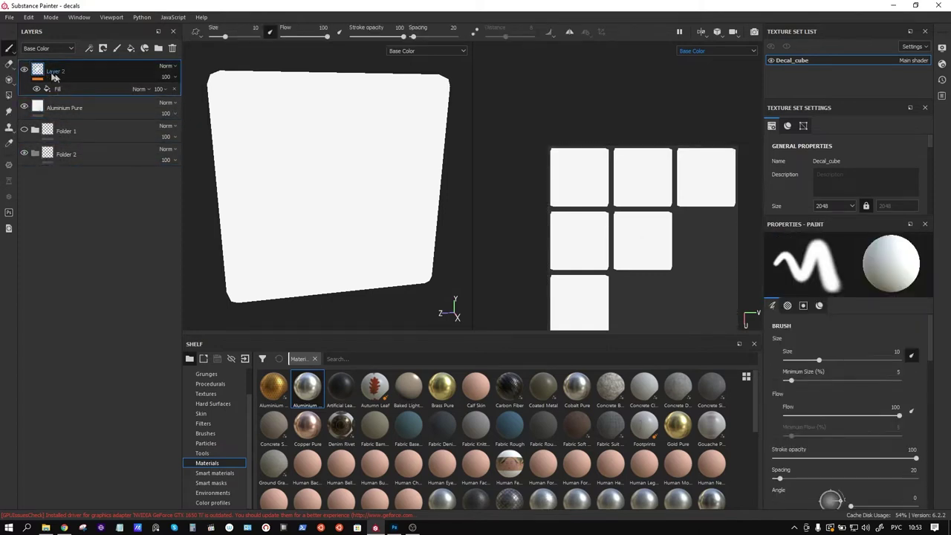
{"action": "left_click", "coordinate": [76, 88]}
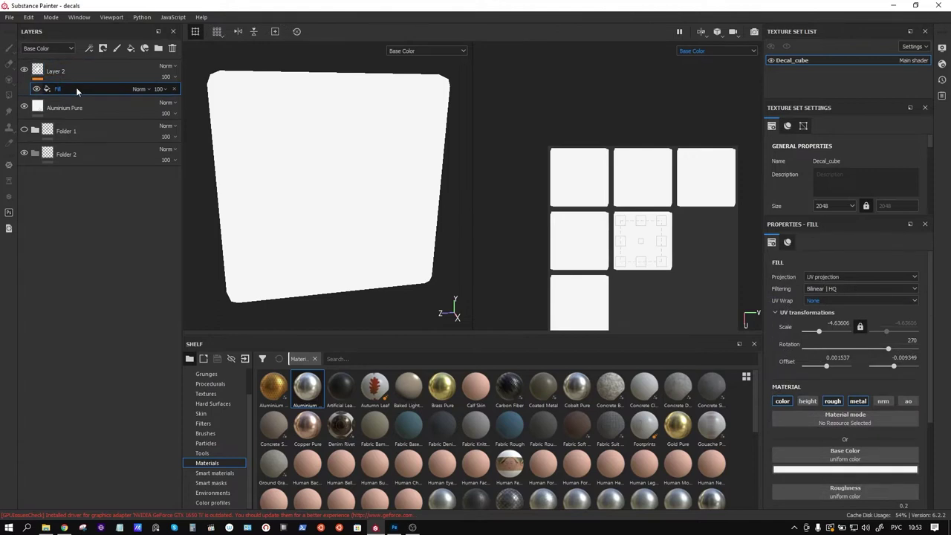
Step: Switch the viewport to Material shading and hide the Aluminium Pure layer
{"action": "left_click", "coordinate": [416, 51]}
{"action": "left_click", "coordinate": [407, 72]}
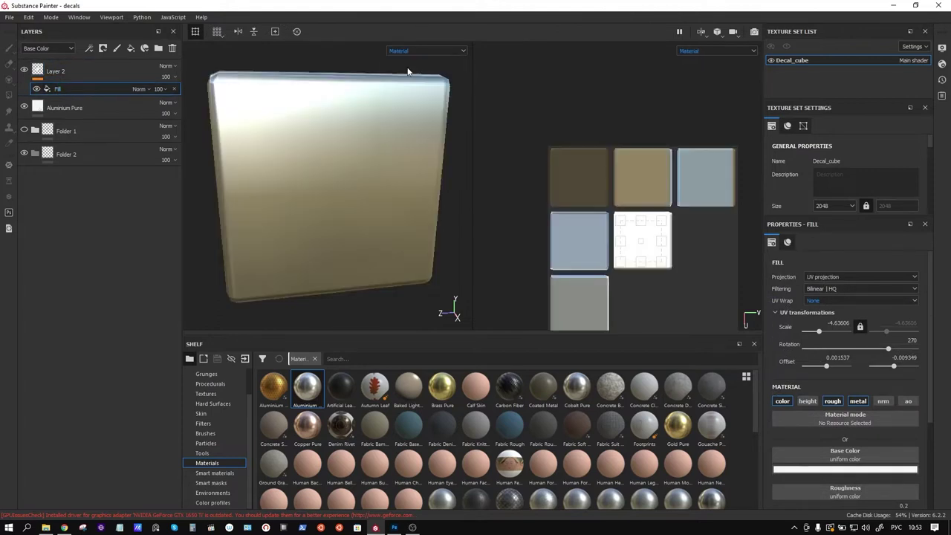
{"action": "left_click", "coordinate": [61, 72]}
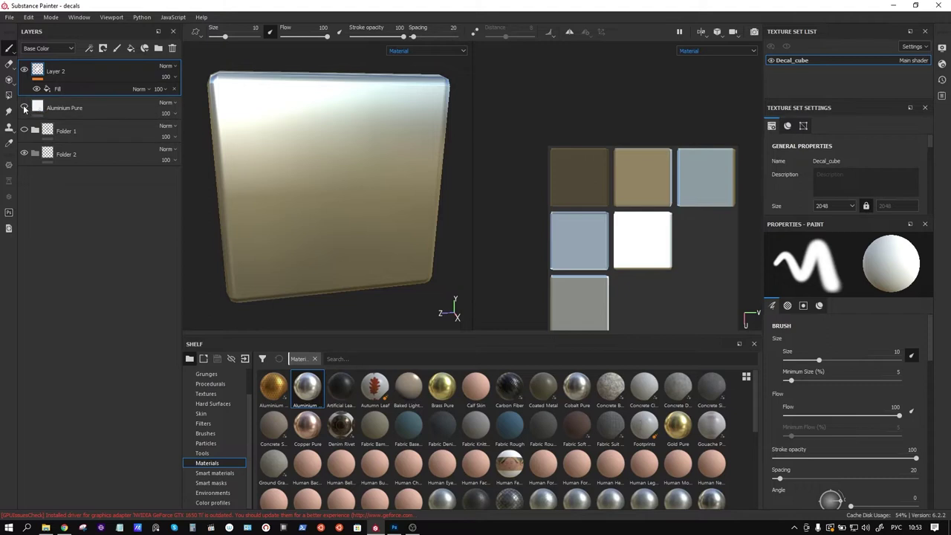
{"action": "left_click", "coordinate": [23, 108]}
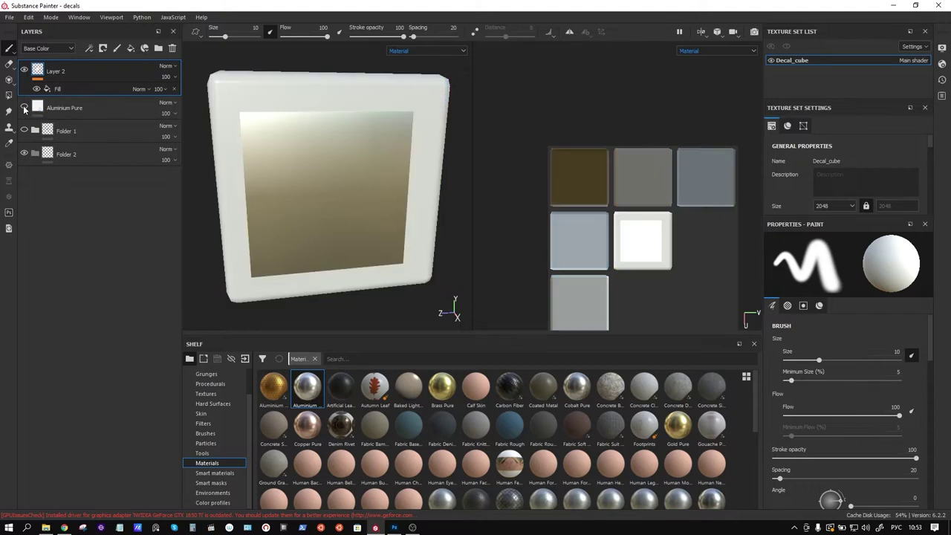
{"action": "mouse_move", "coordinate": [367, 213]}
{"action": "left_mouse_down", "text": "alt"}
{"action": "mouse_move", "coordinate": [312, 227]}
{"action": "mouse_move", "coordinate": [331, 223]}
{"action": "left_mouse_up", "text": "alt"}
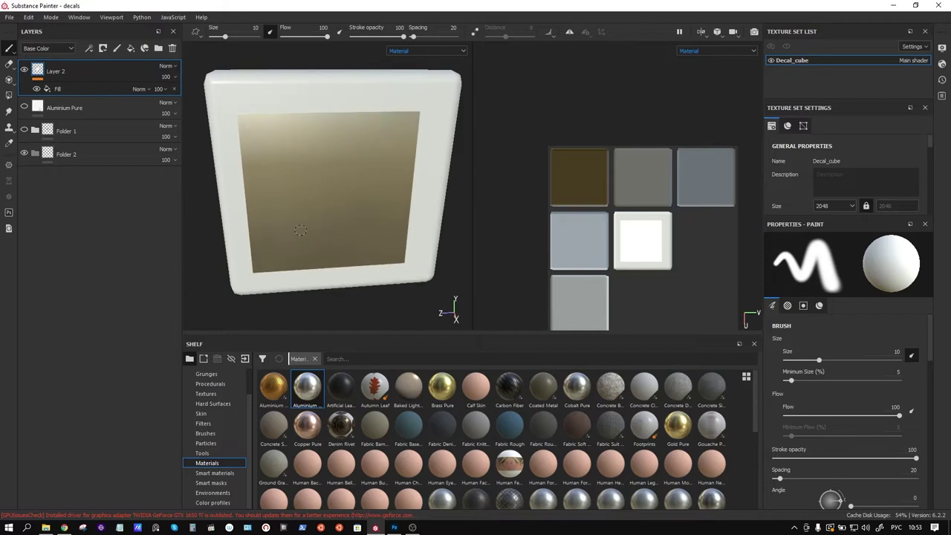
Step: Toggle off the metal channel on Layer 2's fill, leaving a flat sticker square
{"action": "left_click", "coordinate": [73, 89]}
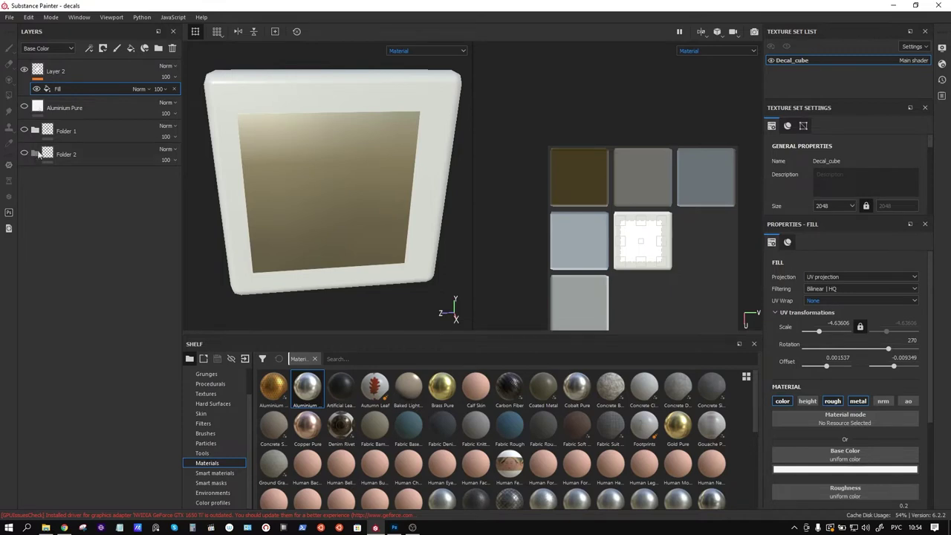
{"action": "left_click", "coordinate": [77, 70]}
{"action": "left_click", "coordinate": [71, 47]}
{"action": "left_click", "coordinate": [71, 48]}
{"action": "left_click_drag", "start_coordinate": [253, 215], "coordinate": [350, 217], "text": "alt"}
{"action": "scroll", "coordinate": [318, 219], "scroll_direction": "down", "scroll_amount": 2}
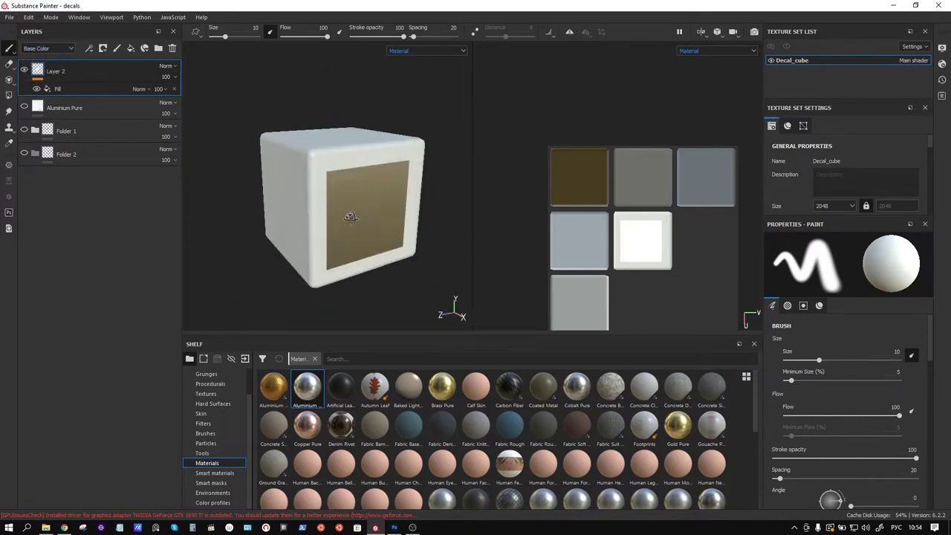
{"action": "left_click", "coordinate": [74, 89]}
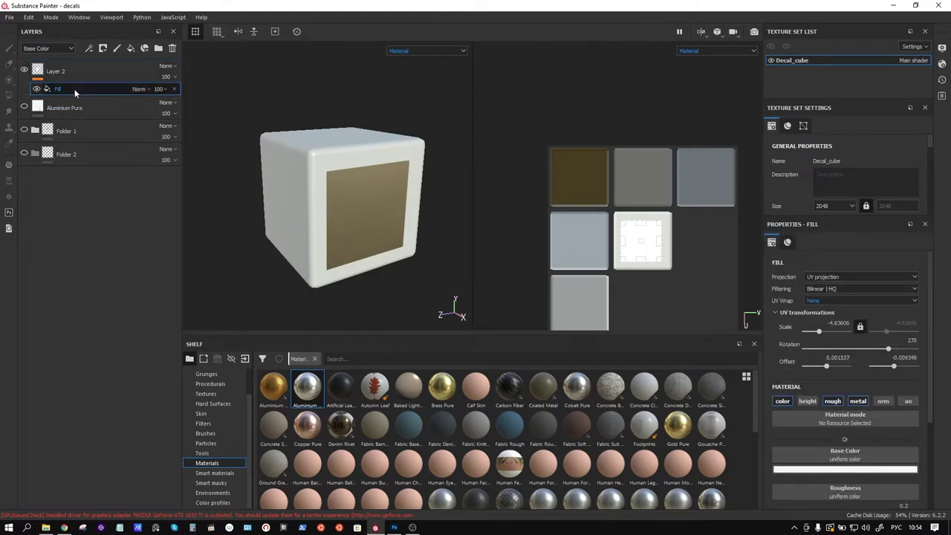
{"action": "left_click", "coordinate": [858, 401]}
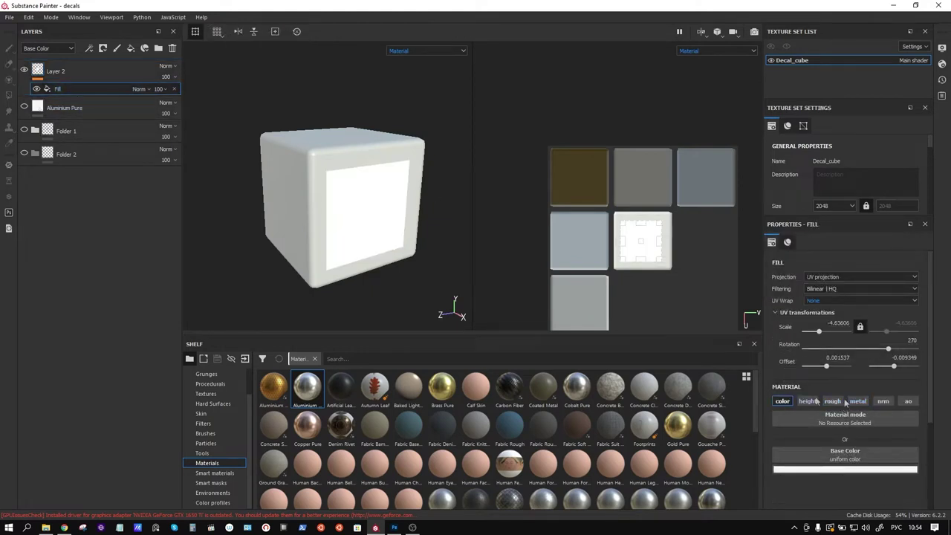
Step: Reapply sticker3 from the project resources to the fill's base colour
{"action": "scroll", "coordinate": [210, 384], "scroll_direction": "up", "scroll_amount": 1}
{"action": "left_click", "coordinate": [213, 384]}
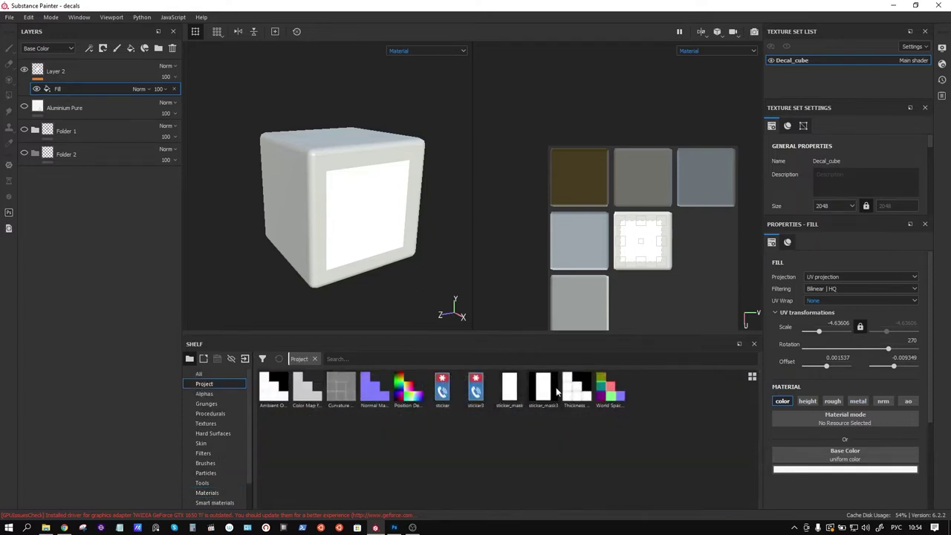
{"action": "mouse_move", "coordinate": [476, 390]}
{"action": "left_mouse_down"}
{"action": "mouse_move", "coordinate": [790, 430]}
{"action": "mouse_move", "coordinate": [815, 456]}
{"action": "left_mouse_up"}
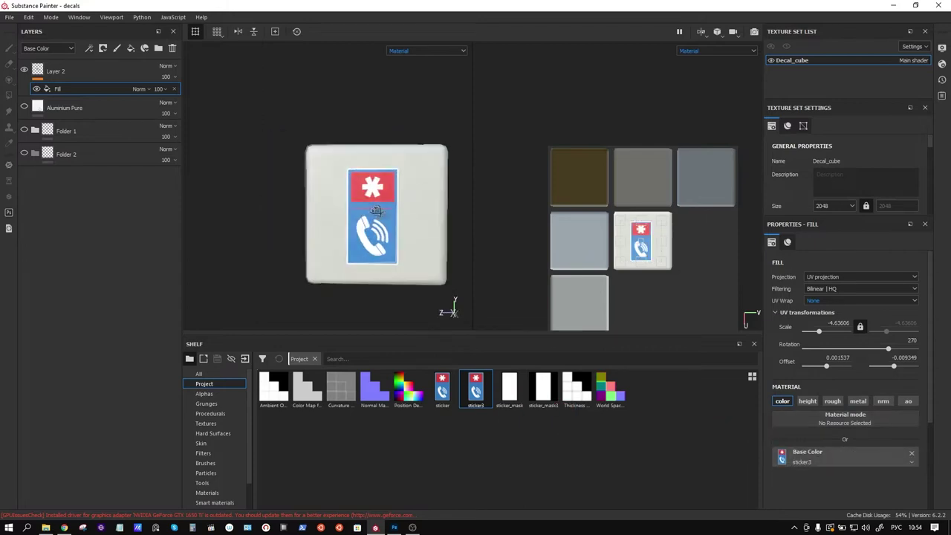
Step: Unhide Aluminium Pure so the sticker sits on shiny metal
{"action": "scroll", "coordinate": [384, 210], "scroll_direction": "up", "scroll_amount": 1}
{"action": "scroll", "coordinate": [384, 210], "scroll_direction": "up", "scroll_amount": 3}
{"action": "scroll", "coordinate": [384, 219], "scroll_direction": "up", "scroll_amount": 2}
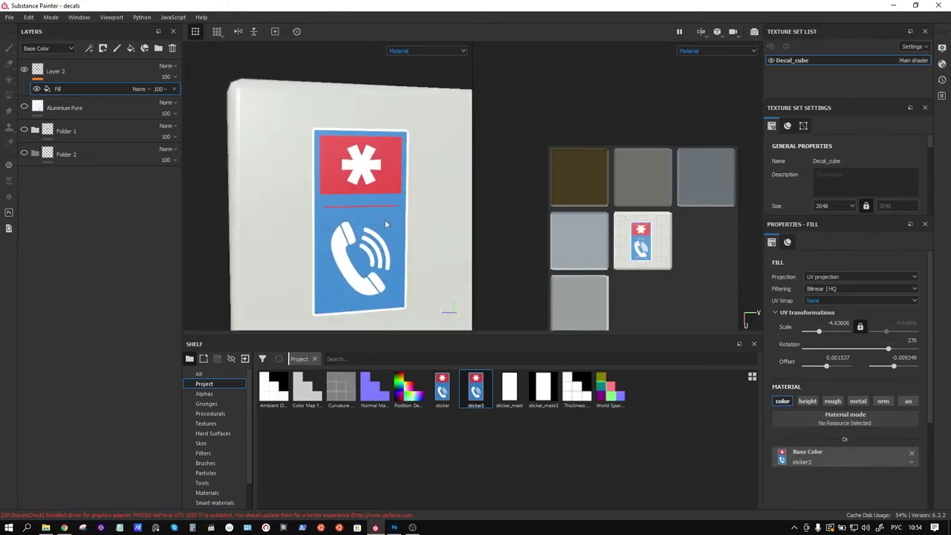
{"action": "left_click_drag", "start_coordinate": [385, 219], "coordinate": [359, 185], "text": "alt"}
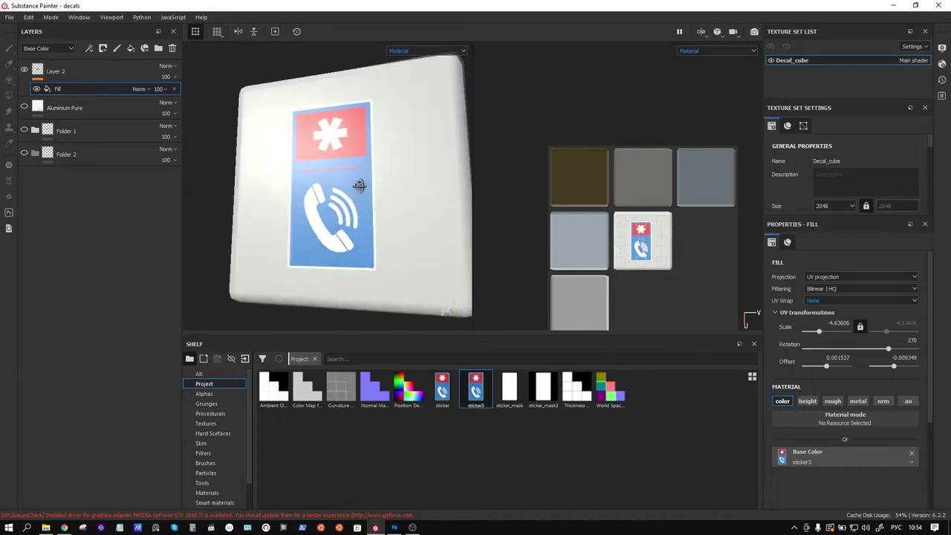
{"action": "mouse_move", "coordinate": [358, 185]}
{"action": "left_mouse_down", "text": "alt"}
{"action": "mouse_move", "coordinate": [223, 149]}
{"action": "mouse_move", "coordinate": [371, 174]}
{"action": "mouse_move", "coordinate": [376, 206]}
{"action": "mouse_move", "coordinate": [407, 202]}
{"action": "mouse_move", "coordinate": [424, 186]}
{"action": "mouse_move", "coordinate": [386, 173]}
{"action": "mouse_move", "coordinate": [359, 180]}
{"action": "mouse_move", "coordinate": [352, 216]}
{"action": "mouse_move", "coordinate": [373, 193]}
{"action": "mouse_move", "coordinate": [386, 148]}
{"action": "mouse_move", "coordinate": [366, 194]}
{"action": "mouse_move", "coordinate": [349, 182]}
{"action": "mouse_move", "coordinate": [365, 191]}
{"action": "mouse_move", "coordinate": [381, 151]}
{"action": "mouse_move", "coordinate": [373, 189]}
{"action": "mouse_move", "coordinate": [393, 208]}
{"action": "mouse_move", "coordinate": [374, 153]}
{"action": "mouse_move", "coordinate": [391, 141]}
{"action": "left_mouse_up", "text": "alt"}
{"action": "left_click", "coordinate": [25, 108]}
Step: Zoom and orbit around the sticker from several angles, then bring up the Fill effect's context menu
{"action": "scroll", "coordinate": [376, 159], "scroll_direction": "up", "scroll_amount": 3}
{"action": "scroll", "coordinate": [380, 177], "scroll_direction": "up", "scroll_amount": 2}
{"action": "mouse_move", "coordinate": [390, 136]}
{"action": "right_mouse_down", "text": "alt"}
{"action": "mouse_move", "coordinate": [364, 146]}
{"action": "mouse_move", "coordinate": [378, 127]}
{"action": "mouse_move", "coordinate": [361, 146]}
{"action": "mouse_move", "coordinate": [367, 127]}
{"action": "mouse_move", "coordinate": [349, 149]}
{"action": "mouse_move", "coordinate": [371, 159]}
{"action": "right_mouse_up", "text": "alt"}
{"action": "mouse_move", "coordinate": [371, 160]}
{"action": "left_mouse_down", "text": "alt"}
{"action": "mouse_move", "coordinate": [387, 169]}
{"action": "mouse_move", "coordinate": [328, 178]}
{"action": "mouse_move", "coordinate": [338, 237]}
{"action": "mouse_move", "coordinate": [382, 158]}
{"action": "mouse_move", "coordinate": [321, 218]}
{"action": "mouse_move", "coordinate": [308, 248]}
{"action": "mouse_move", "coordinate": [314, 271]}
{"action": "mouse_move", "coordinate": [369, 238]}
{"action": "left_mouse_up", "text": "alt"}
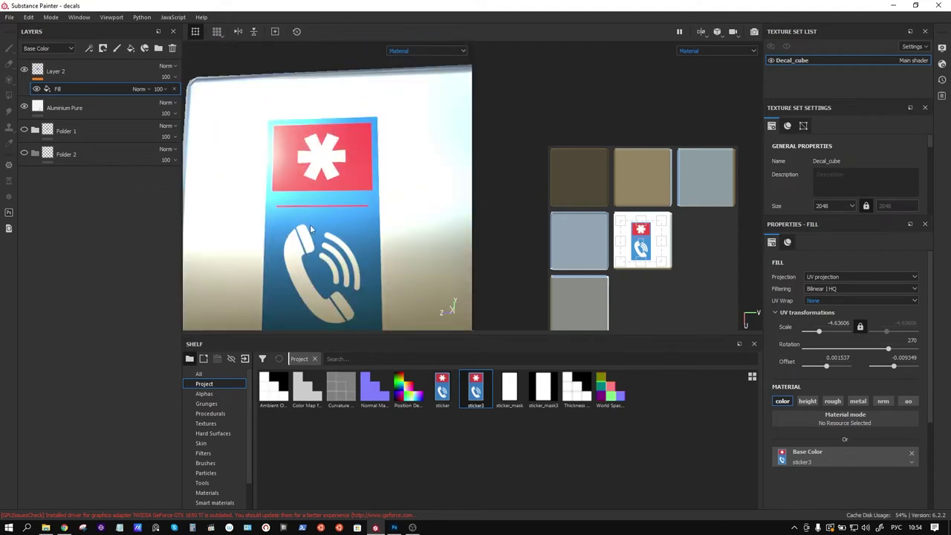
{"action": "mouse_move", "coordinate": [311, 230]}
{"action": "left_mouse_down", "text": "alt"}
{"action": "mouse_move", "coordinate": [327, 236]}
{"action": "mouse_move", "coordinate": [292, 245]}
{"action": "left_mouse_up", "text": "alt"}
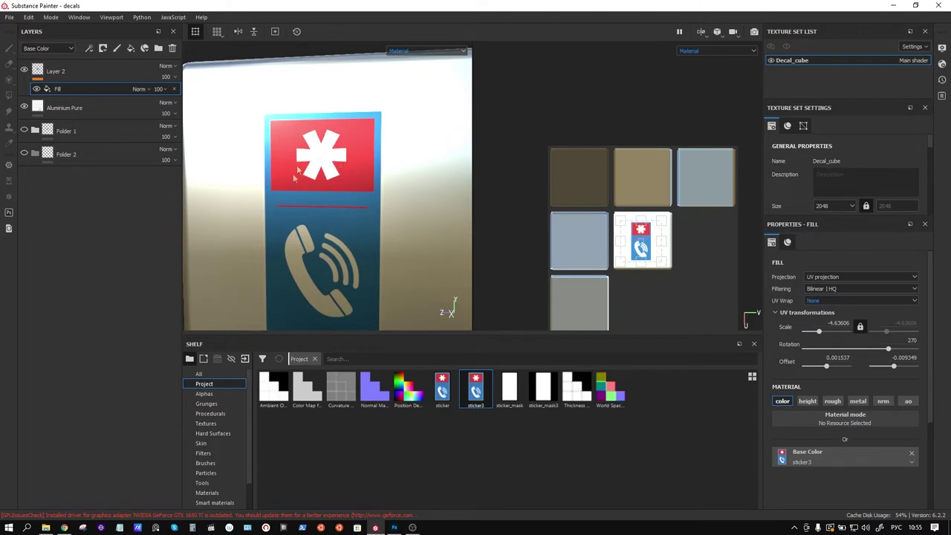
{"action": "mouse_move", "coordinate": [382, 261]}
{"action": "left_mouse_down", "text": "alt"}
{"action": "mouse_move", "coordinate": [384, 233]}
{"action": "mouse_move", "coordinate": [363, 251]}
{"action": "mouse_move", "coordinate": [363, 266]}
{"action": "mouse_move", "coordinate": [377, 218]}
{"action": "mouse_move", "coordinate": [314, 238]}
{"action": "mouse_move", "coordinate": [296, 256]}
{"action": "mouse_move", "coordinate": [327, 230]}
{"action": "left_mouse_up", "text": "alt"}
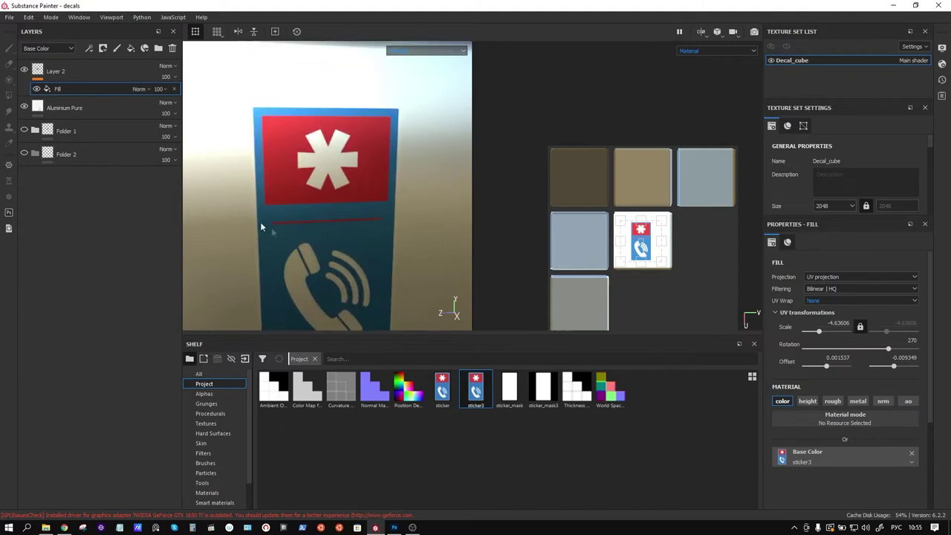
{"action": "mouse_move", "coordinate": [383, 265]}
{"action": "left_mouse_down", "text": "alt"}
{"action": "mouse_move", "coordinate": [343, 226]}
{"action": "mouse_move", "coordinate": [347, 195]}
{"action": "left_mouse_up", "text": "alt"}
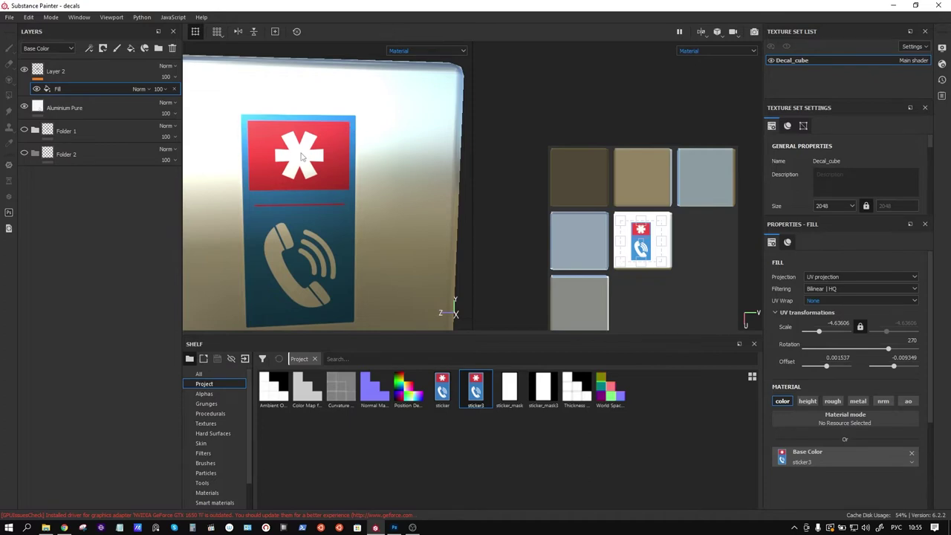
{"action": "left_click_drag", "start_coordinate": [263, 214], "coordinate": [361, 215], "text": "alt"}
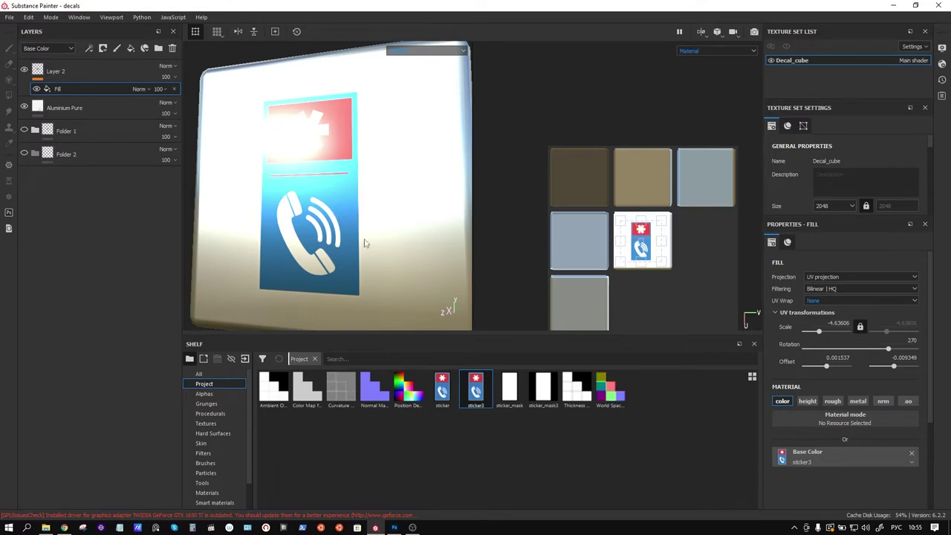
{"action": "left_click_drag", "start_coordinate": [346, 239], "coordinate": [350, 227], "text": "alt"}
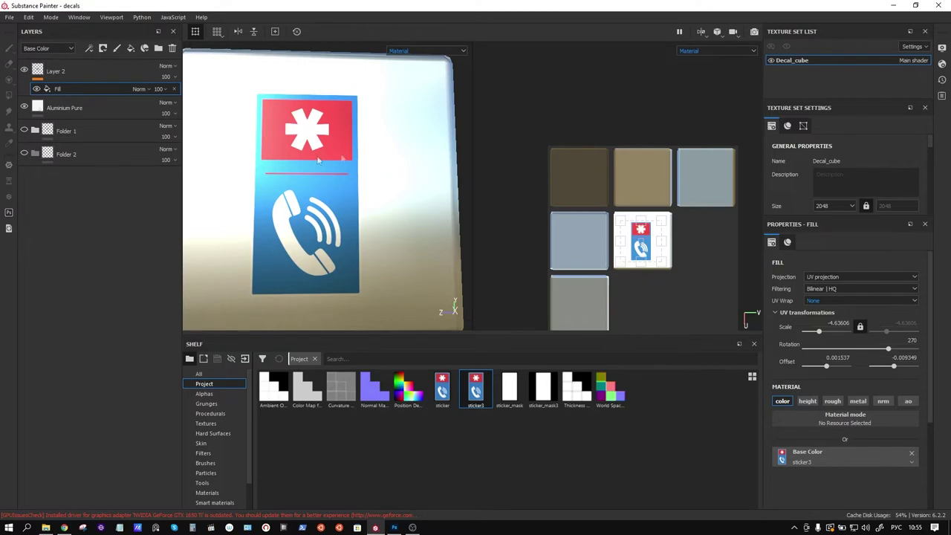
{"action": "left_click_drag", "start_coordinate": [292, 219], "coordinate": [341, 233], "text": "alt"}
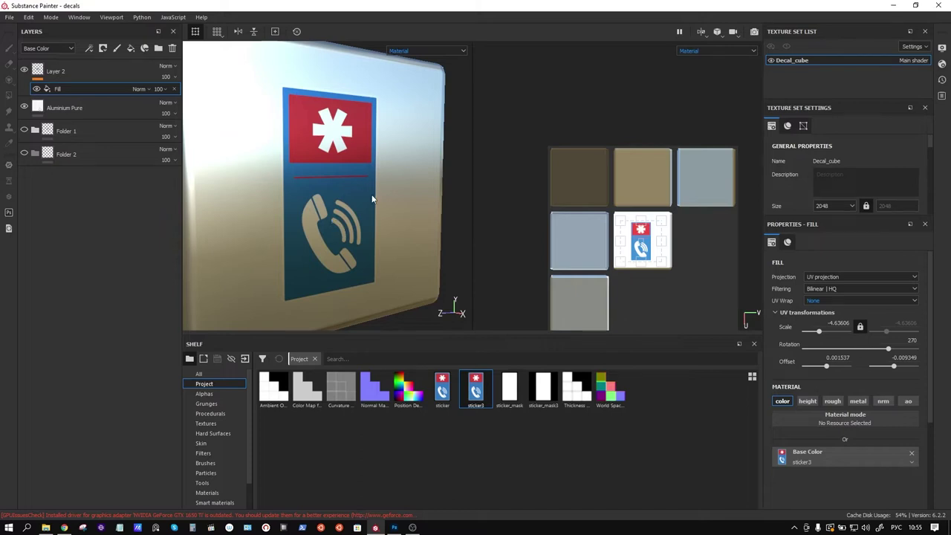
{"action": "right_click", "coordinate": [62, 89]}
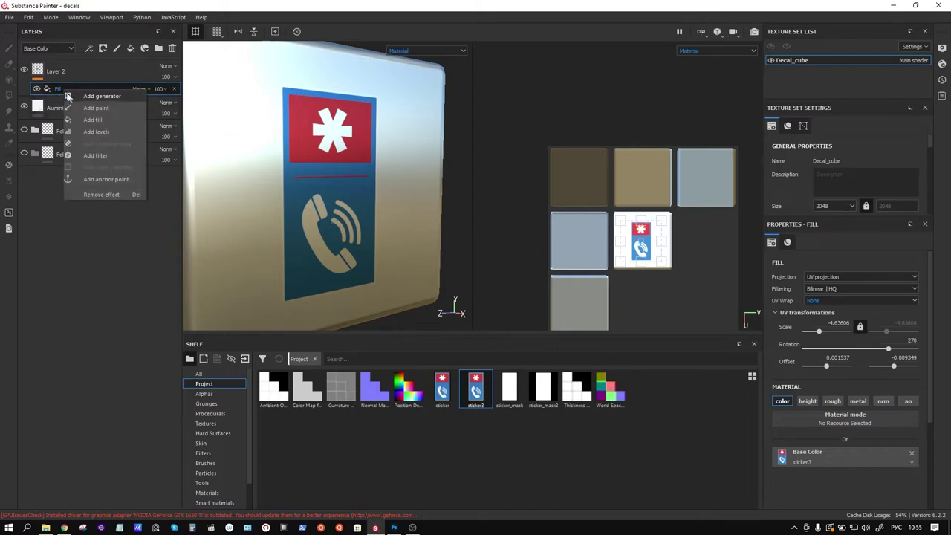
Step: Add an anchor point above the sticker fill and name it Base_decal
{"action": "left_click", "coordinate": [122, 181]}
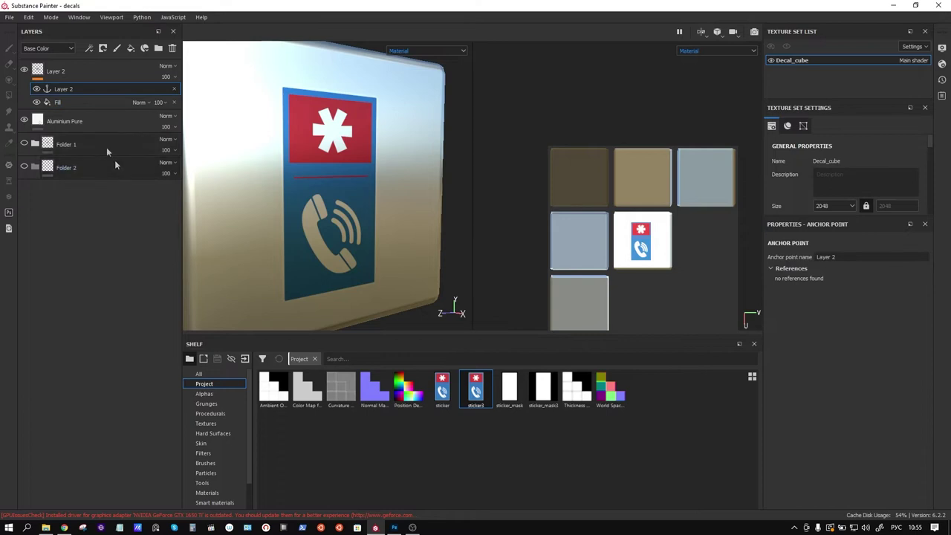
{"action": "double_click", "coordinate": [841, 257]}
{"action": "key", "text": "BackSpace"}
{"action": "type", "text": "Base_decal"}
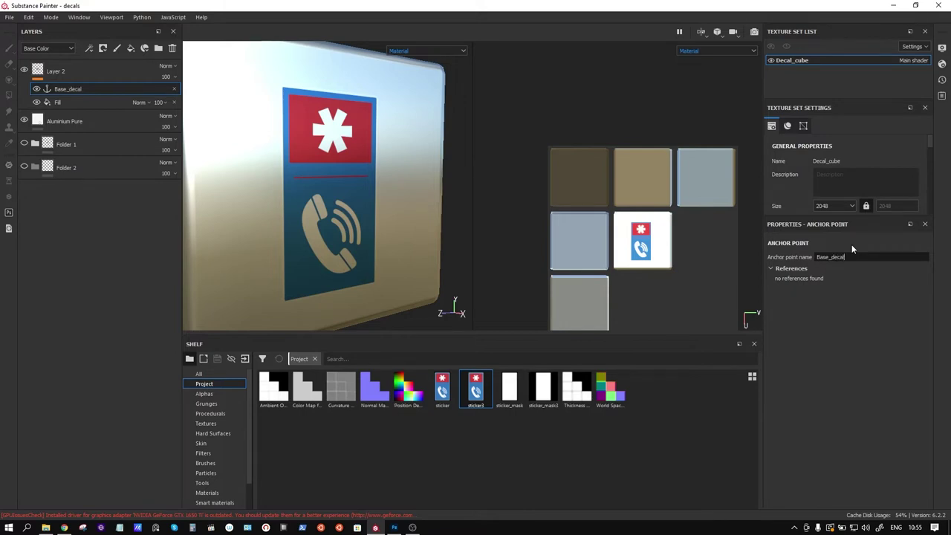
Step: Rename Layer 2 to 'Base'
{"action": "left_click", "coordinate": [70, 73]}
{"action": "double_click", "coordinate": [64, 72]}
{"action": "type", "text": "Base"}
{"action": "key", "text": "Return"}
{"action": "right_click", "coordinate": [61, 71]}
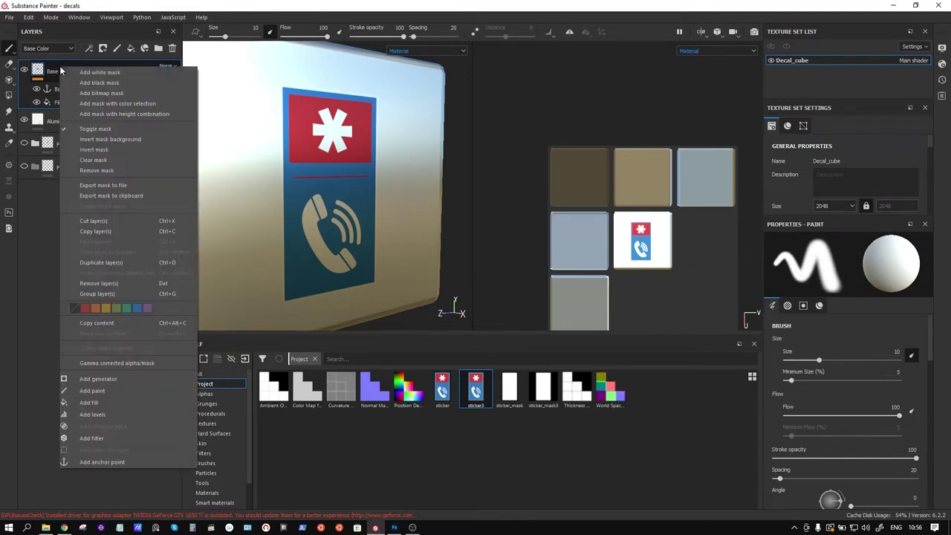
Step: Give the Base layer a black mask containing a Fill effect
{"action": "left_click", "coordinate": [119, 85]}
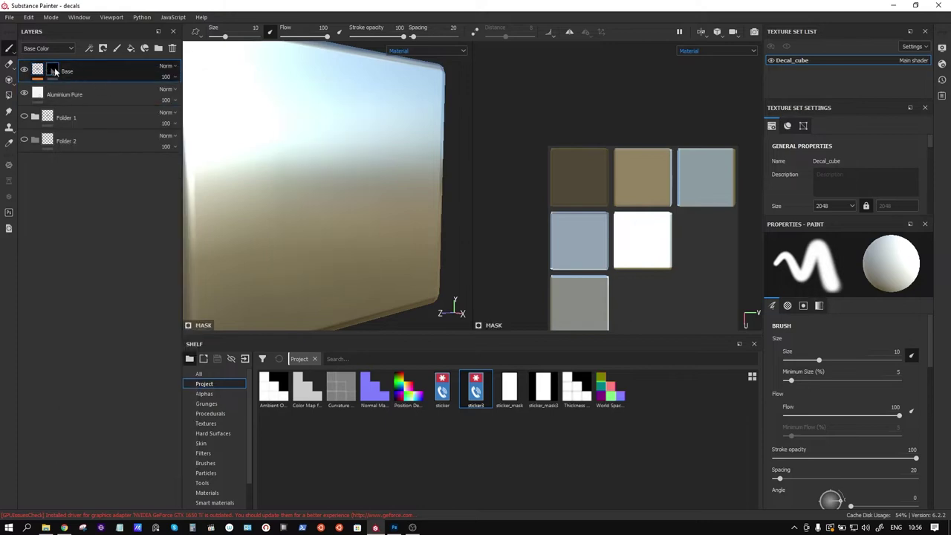
{"action": "right_click", "coordinate": [53, 69]}
{"action": "left_click", "coordinate": [89, 287]}
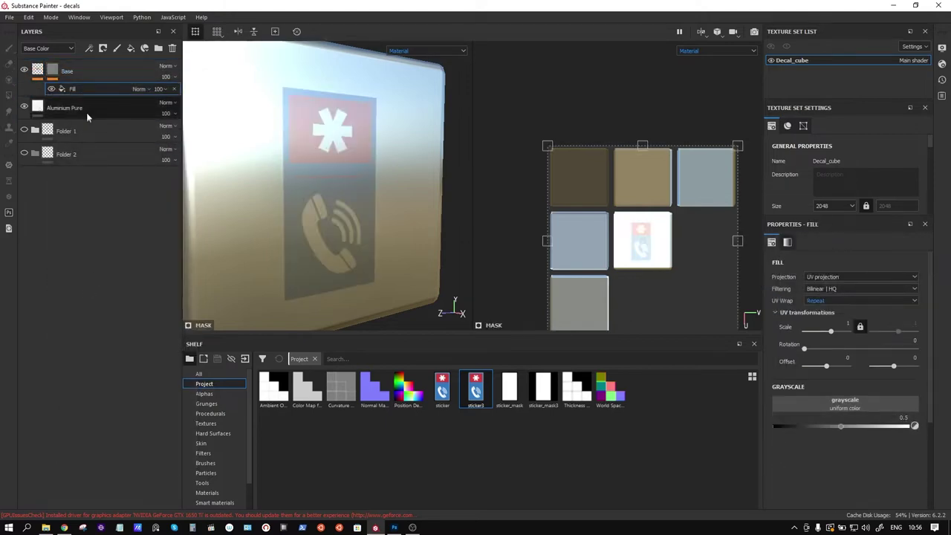
Step: Delete Folder 1 and Folder 2, then select the mask fill's grayscale source
{"action": "left_click", "coordinate": [77, 155]}
{"action": "left_click", "coordinate": [171, 49]}
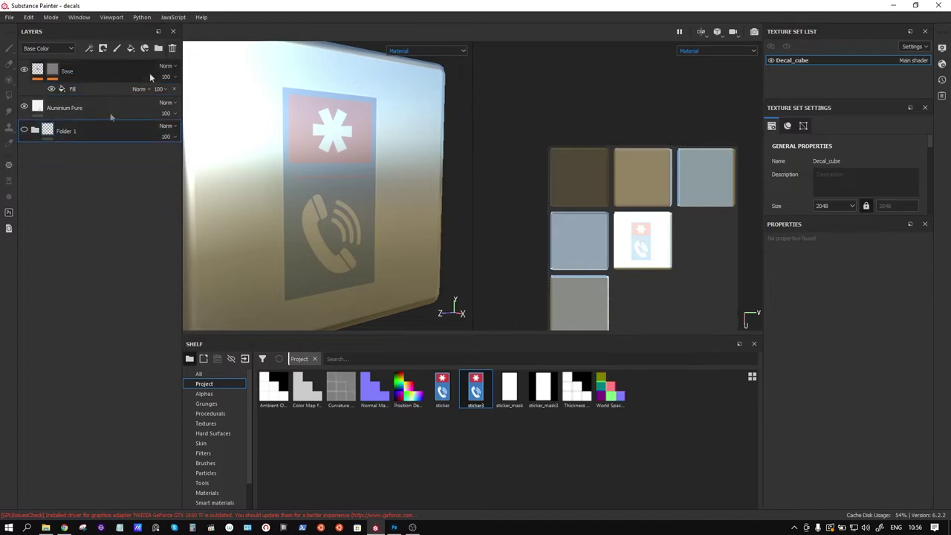
{"action": "left_click", "coordinate": [171, 49]}
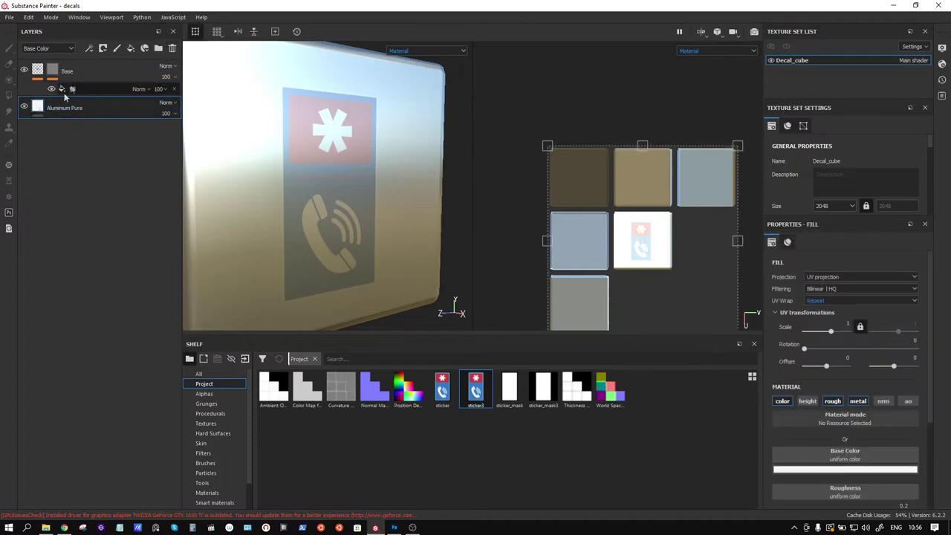
{"action": "left_click", "coordinate": [73, 88]}
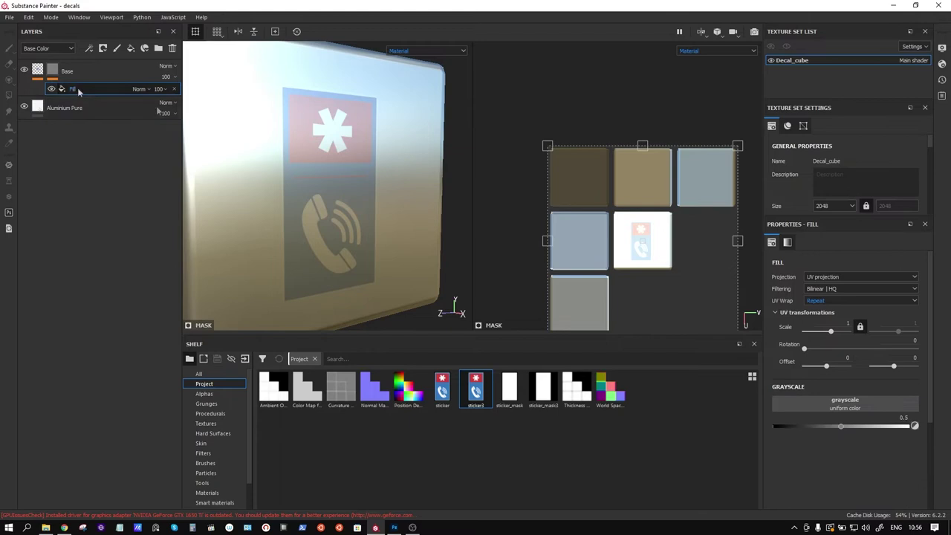
{"action": "left_click", "coordinate": [839, 404]}
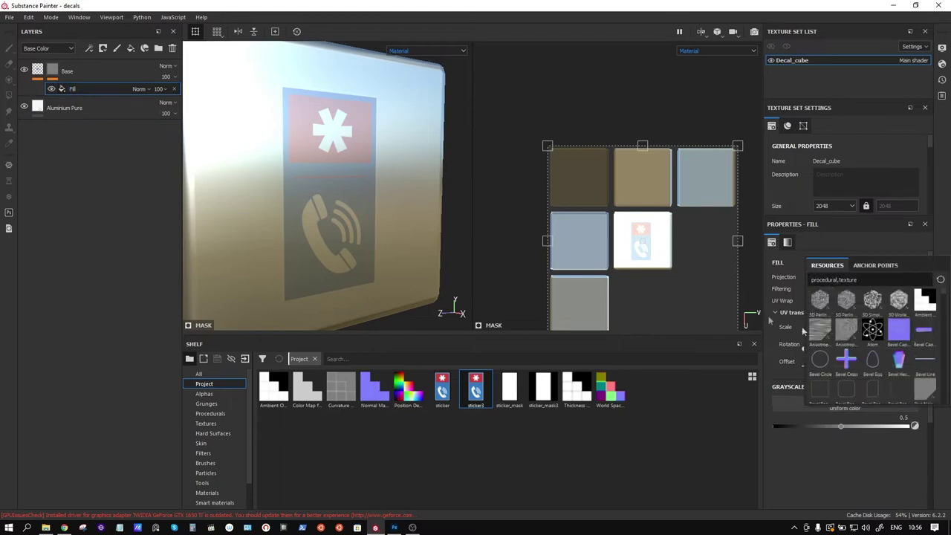
Step: Set the mask fill's grayscale to the Base_decal anchor with Extract alpha behaviour
{"action": "left_click", "coordinate": [872, 265]}
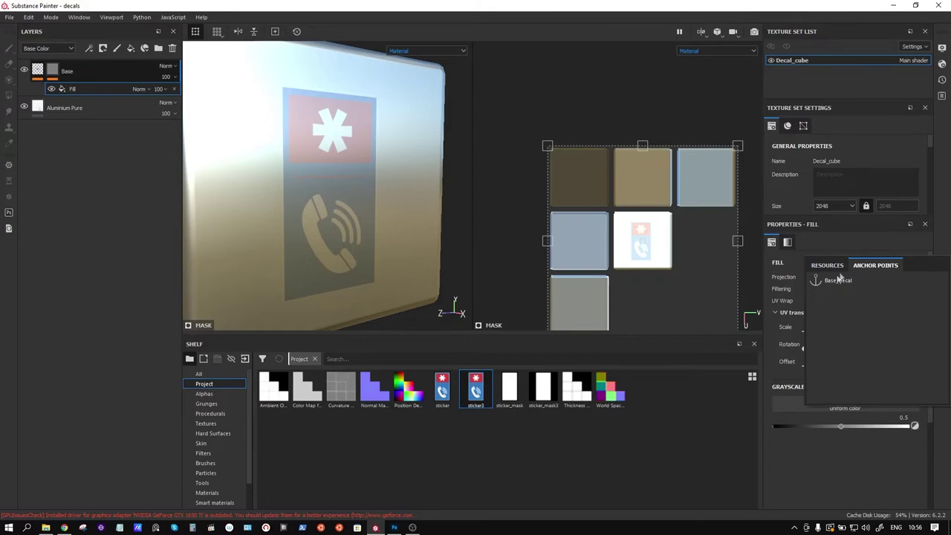
{"action": "left_click", "coordinate": [838, 281]}
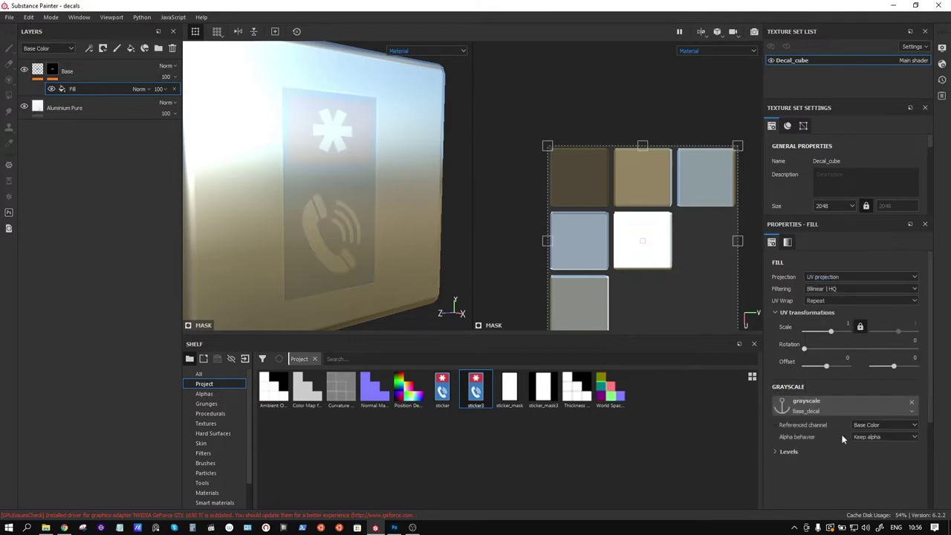
{"action": "left_click", "coordinate": [867, 436]}
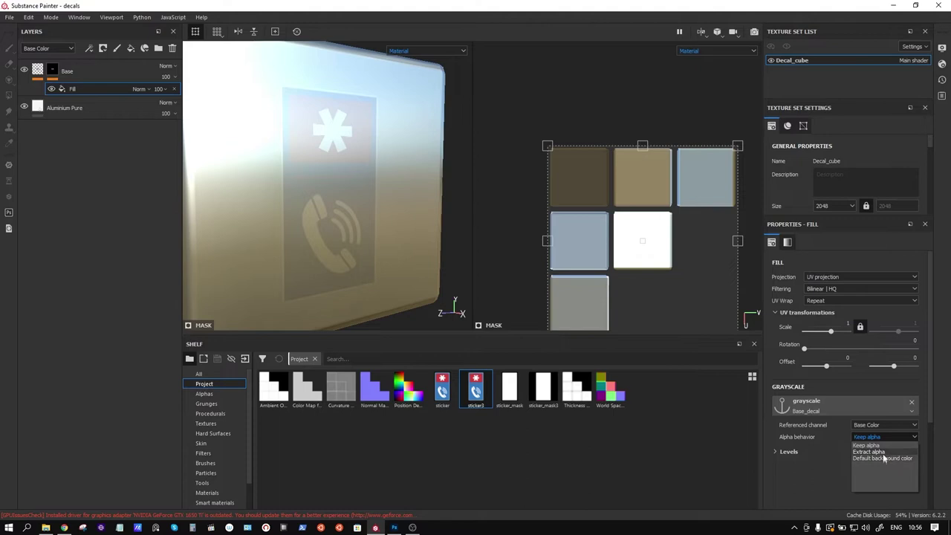
{"action": "left_click", "coordinate": [882, 452]}
Step: Switch the viewport display mode to Mask and orbit to check the masked sticker
{"action": "mouse_move", "coordinate": [356, 193]}
{"action": "left_mouse_down", "text": "alt"}
{"action": "mouse_move", "coordinate": [307, 139]}
{"action": "mouse_move", "coordinate": [421, 62]}
{"action": "left_mouse_up", "text": "alt"}
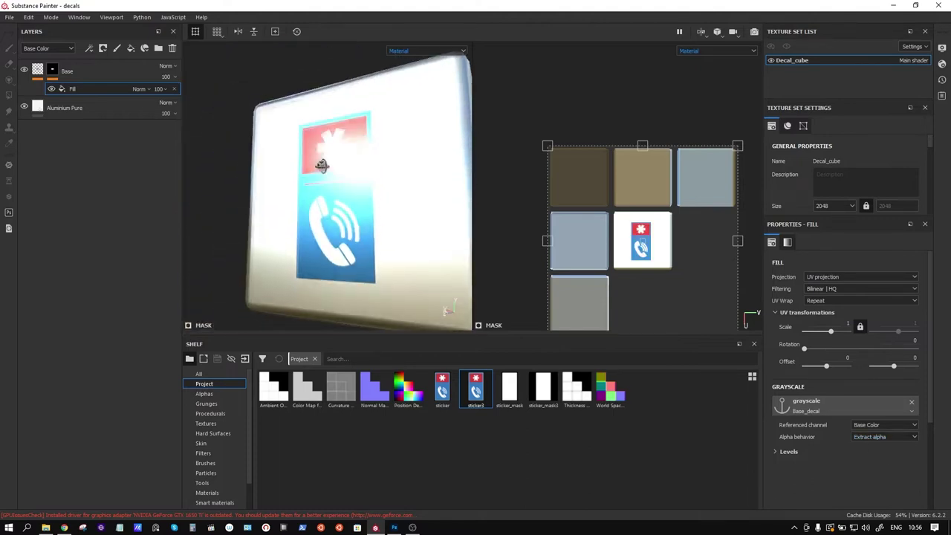
{"action": "left_click", "coordinate": [418, 51]}
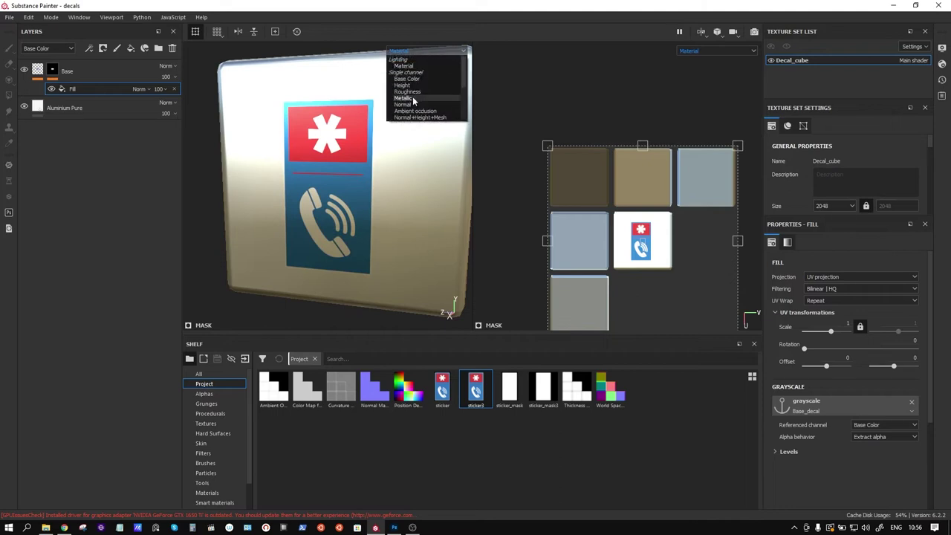
{"action": "scroll", "coordinate": [415, 83], "scroll_direction": "down", "scroll_amount": 2}
{"action": "left_click", "coordinate": [415, 85]}
{"action": "mouse_move", "coordinate": [314, 174]}
{"action": "left_mouse_down", "text": "alt"}
{"action": "mouse_move", "coordinate": [260, 169]}
{"action": "mouse_move", "coordinate": [335, 171]}
{"action": "mouse_move", "coordinate": [289, 147]}
{"action": "left_mouse_up", "text": "alt"}
Step: Add an anchor point named Base_mask to the Base layer's mask fill, then view the layer's base colour again
{"action": "right_click", "coordinate": [96, 89]}
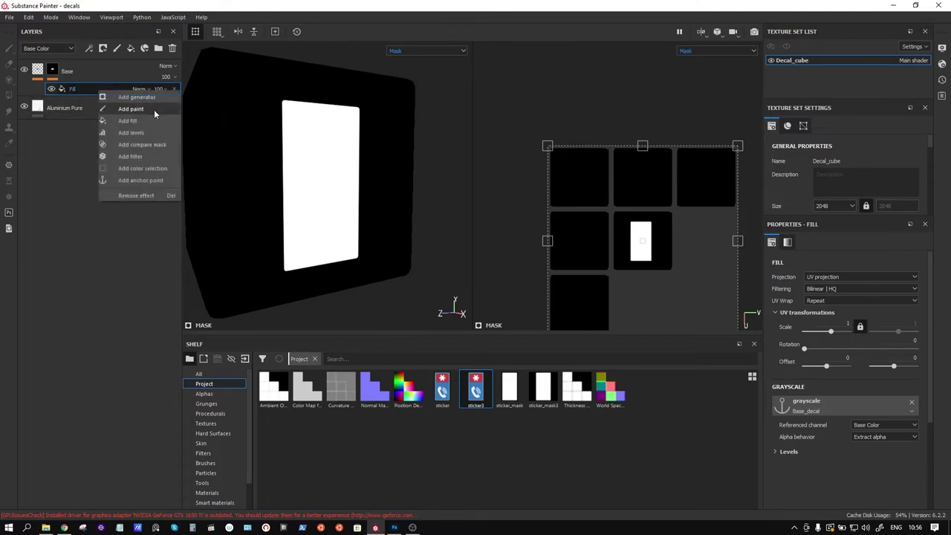
{"action": "left_click", "coordinate": [147, 180]}
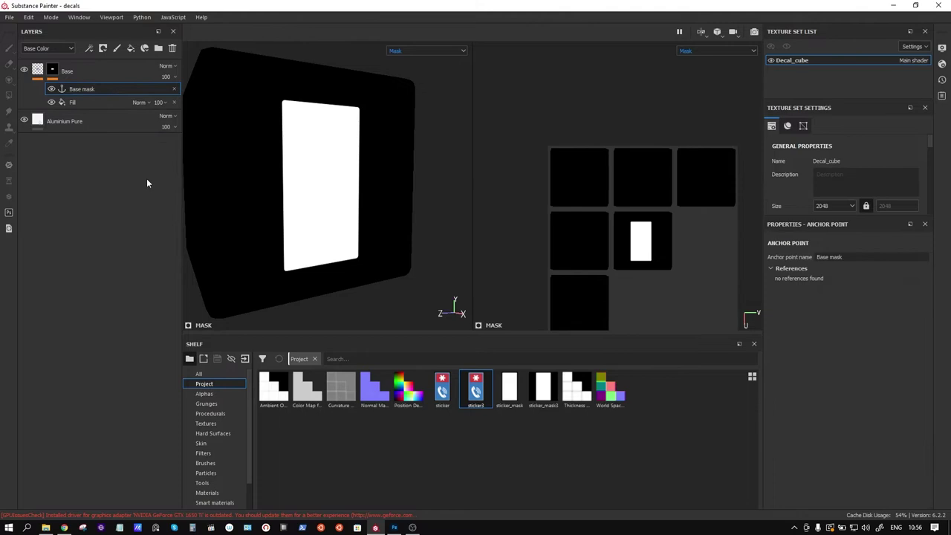
{"action": "left_click", "coordinate": [852, 258]}
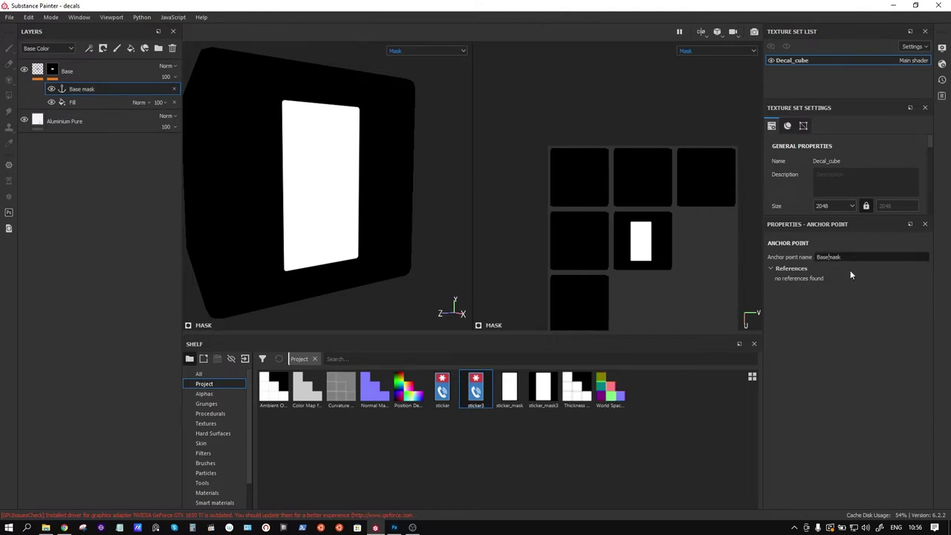
{"action": "type", "text": "_"}
{"action": "left_click_drag", "start_coordinate": [347, 193], "coordinate": [298, 182], "text": "alt"}
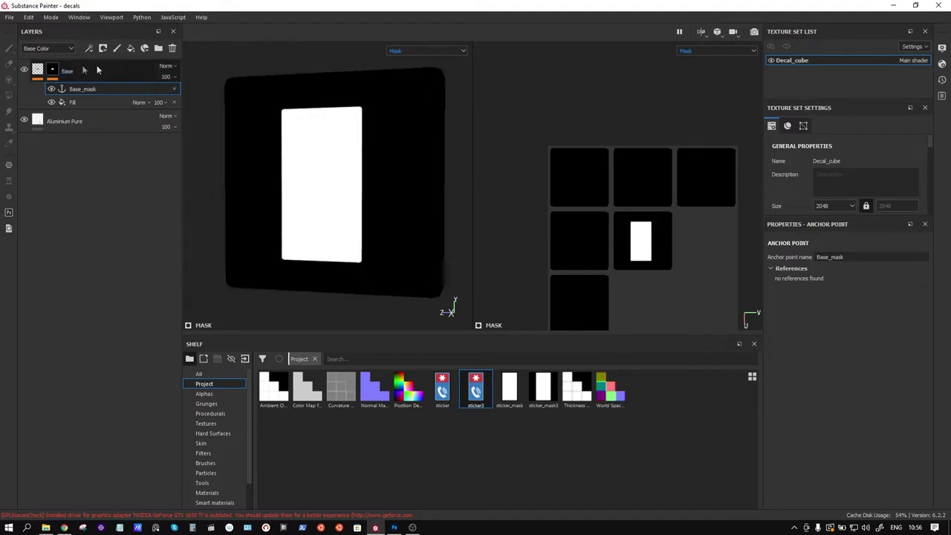
{"action": "left_click", "coordinate": [35, 73]}
{"action": "mouse_move", "coordinate": [322, 193]}
{"action": "left_mouse_down", "text": "alt"}
{"action": "mouse_move", "coordinate": [324, 181]}
{"action": "mouse_move", "coordinate": [269, 181]}
{"action": "left_mouse_up", "text": "alt"}
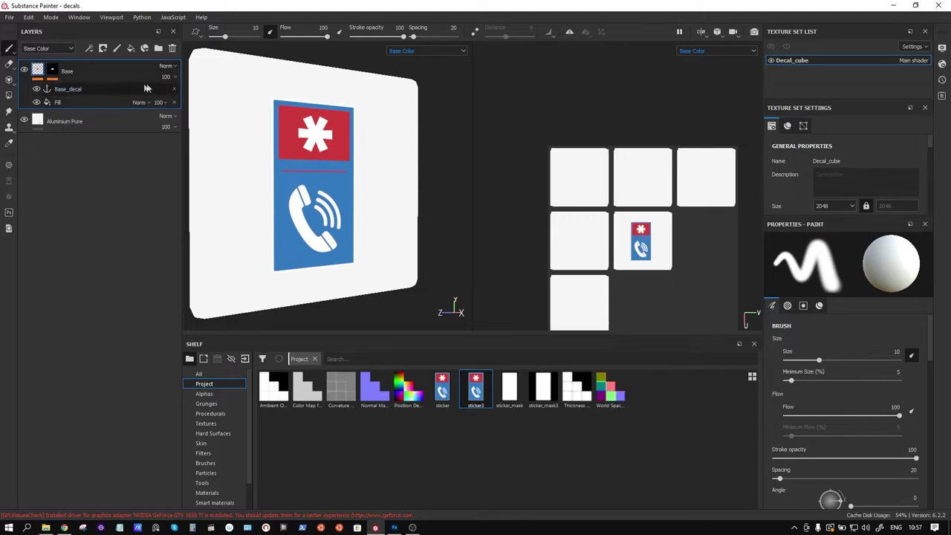
Step: Add a fill named Roughness above Base_decal that affects roughness instead of colour
{"action": "left_click", "coordinate": [67, 89]}
{"action": "right_click", "coordinate": [71, 90]}
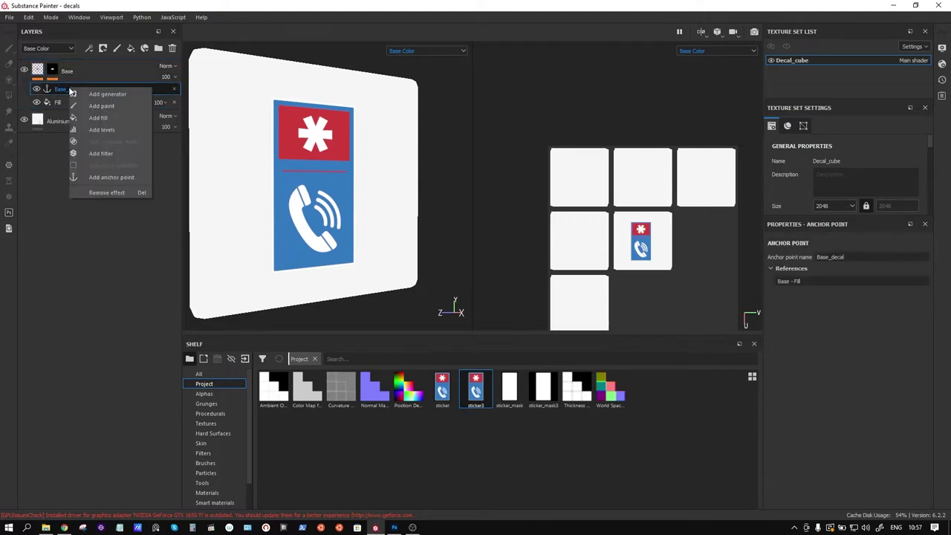
{"action": "left_click", "coordinate": [42, 74]}
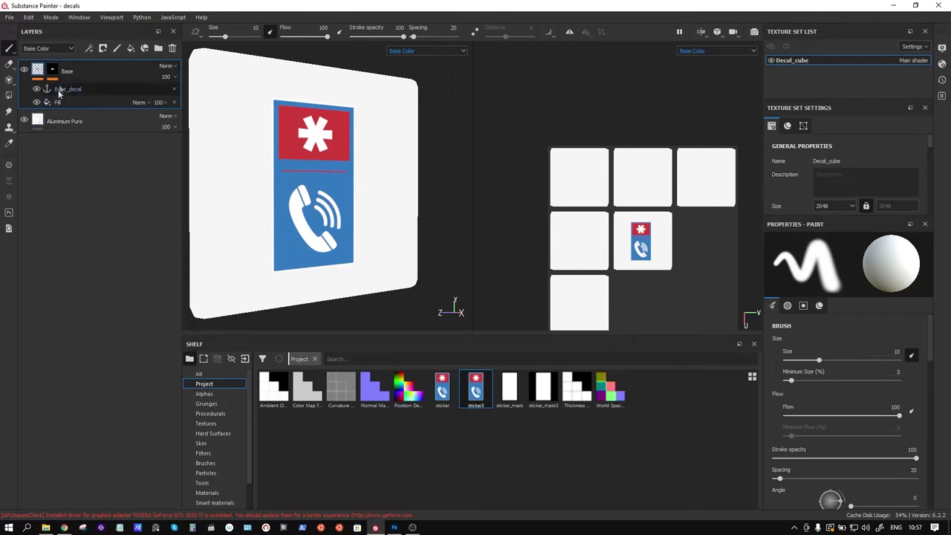
{"action": "right_click", "coordinate": [68, 88]}
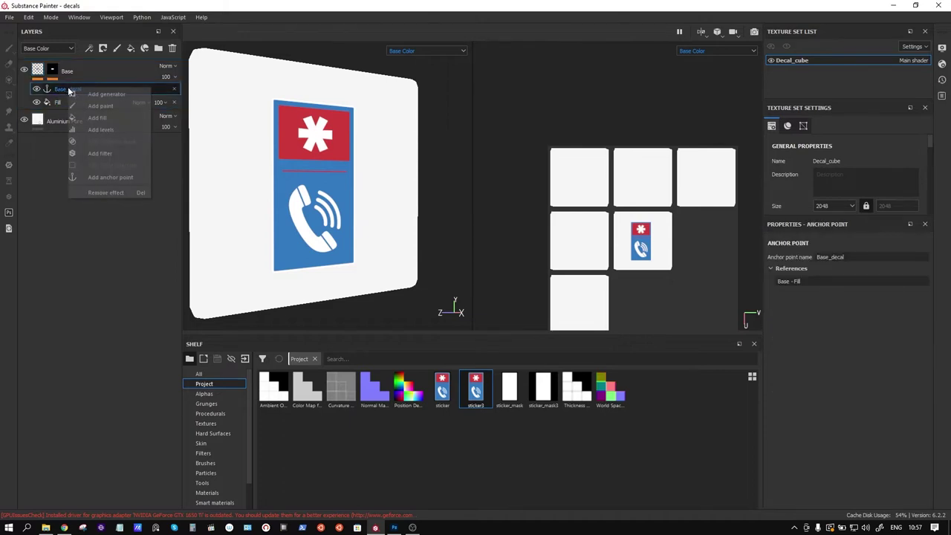
{"action": "left_click", "coordinate": [116, 117]}
{"action": "double_click", "coordinate": [62, 87]}
{"action": "type", "text": "Roughness"}
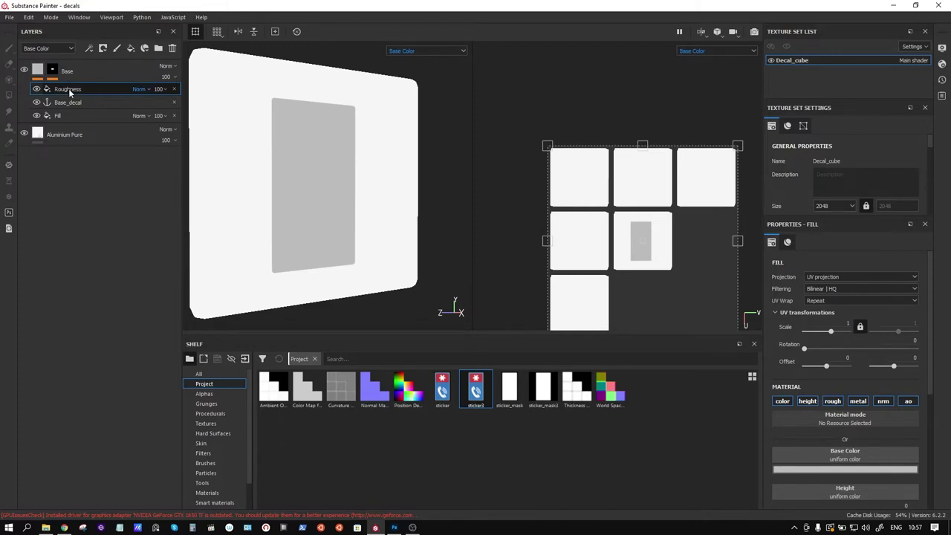
{"action": "key", "text": "Return"}
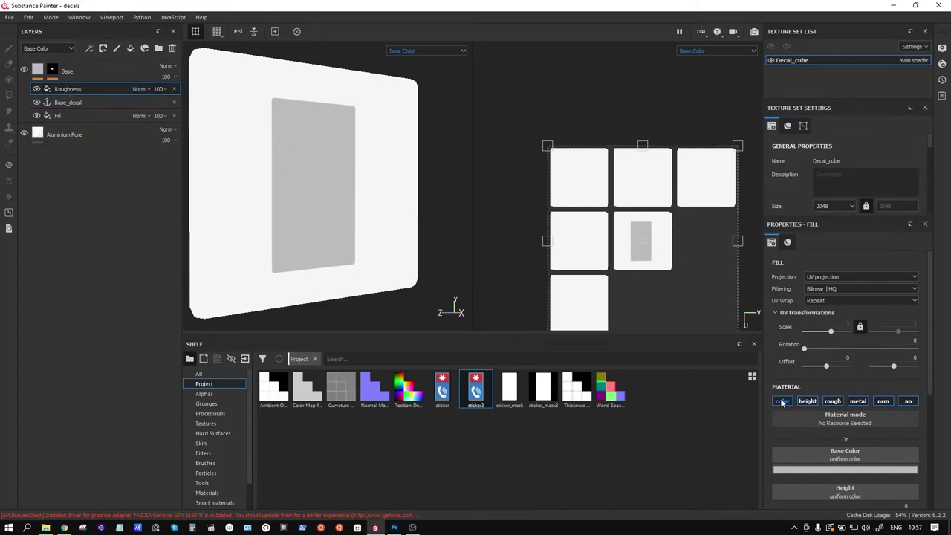
{"action": "left_click", "coordinate": [782, 401]}
{"action": "left_click", "coordinate": [857, 400]}
{"action": "left_click", "coordinate": [907, 401]}
{"action": "left_click", "coordinate": [909, 402]}
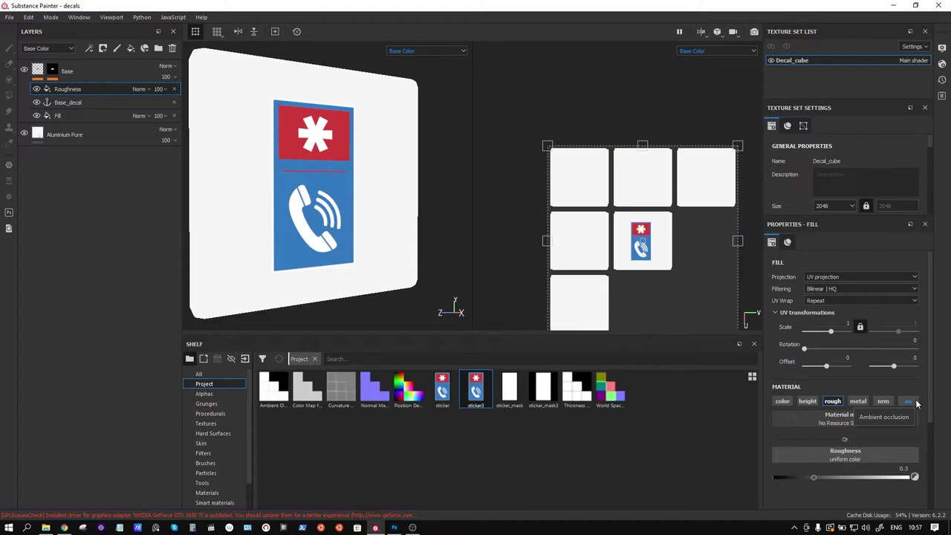
Step: Enable the metallic channel and set the sticker's roughness to 1, checking it in Material view
{"action": "left_click_drag", "start_coordinate": [815, 477], "coordinate": [827, 477]}
{"action": "left_click", "coordinate": [405, 50]}
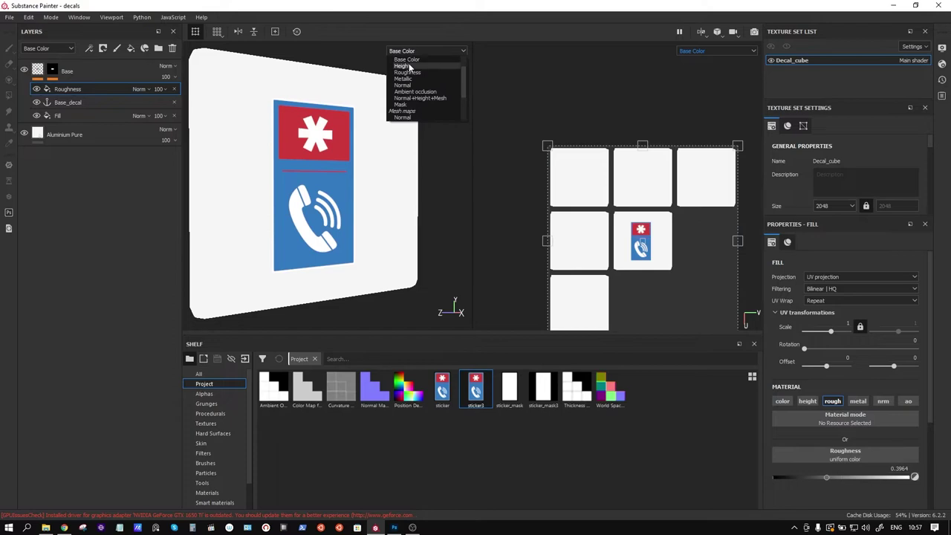
{"action": "left_click", "coordinate": [405, 65]}
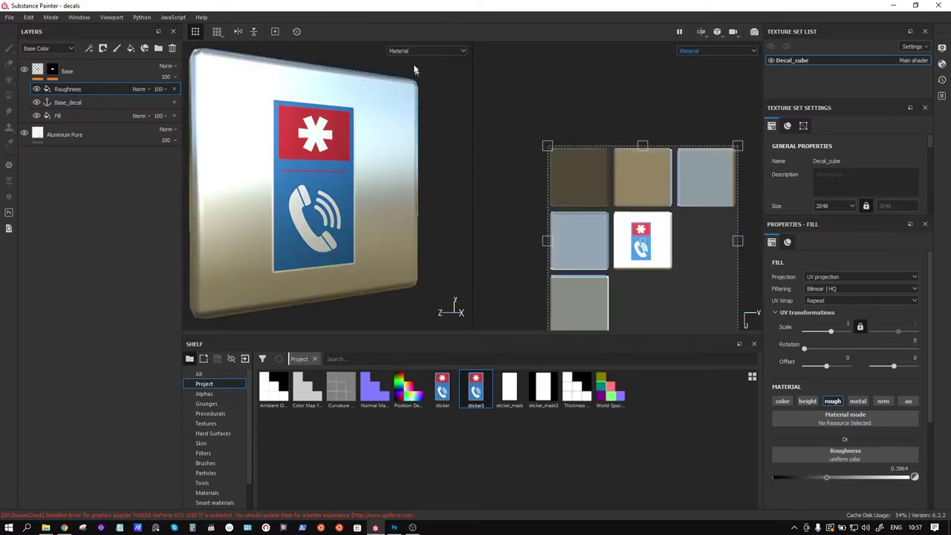
{"action": "mouse_move", "coordinate": [200, 161]}
{"action": "left_mouse_down", "text": "alt"}
{"action": "mouse_move", "coordinate": [364, 199]}
{"action": "mouse_move", "coordinate": [684, 390]}
{"action": "left_mouse_up", "text": "alt"}
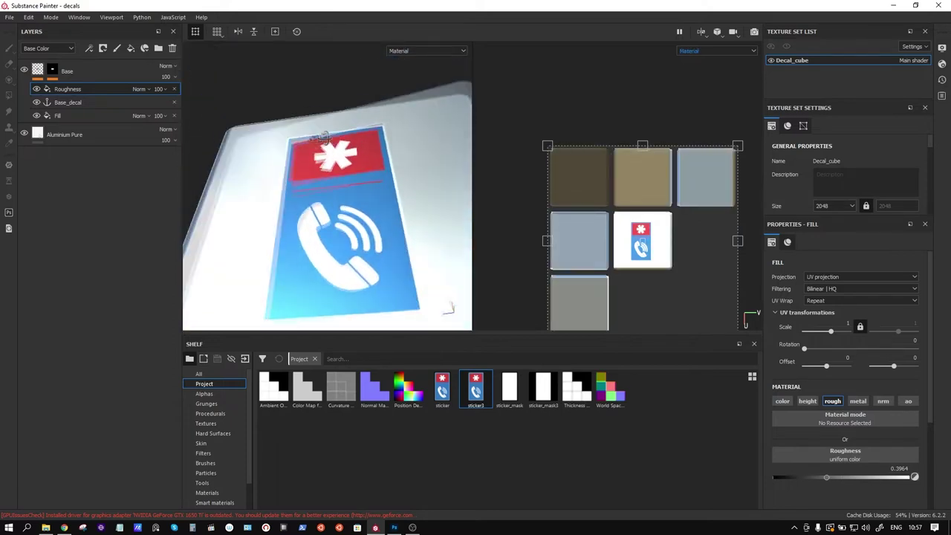
{"action": "mouse_move", "coordinate": [822, 481]}
{"action": "left_mouse_down"}
{"action": "mouse_move", "coordinate": [913, 476]}
{"action": "mouse_move", "coordinate": [819, 474]}
{"action": "mouse_move", "coordinate": [864, 476]}
{"action": "left_mouse_up"}
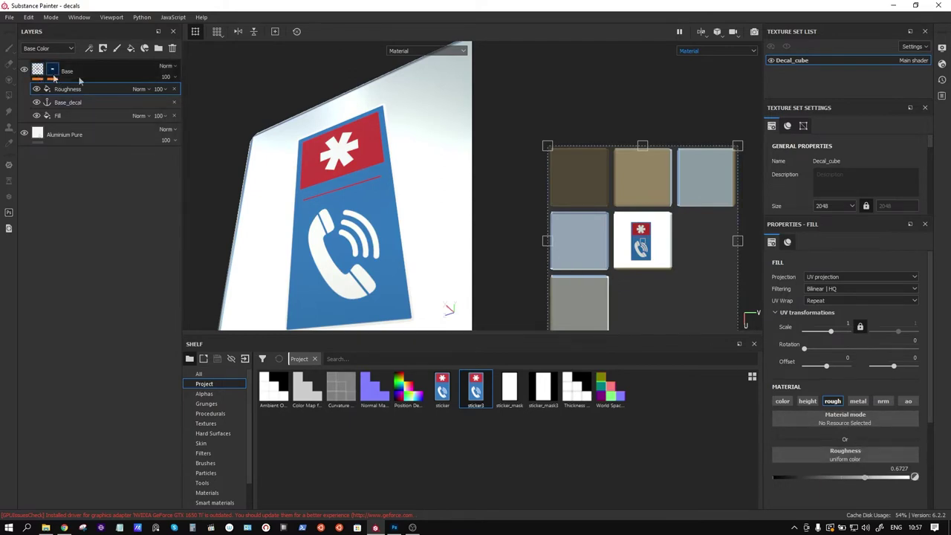
{"action": "left_click", "coordinate": [857, 400]}
{"action": "scroll", "coordinate": [891, 407], "scroll_direction": "down", "scroll_amount": 2}
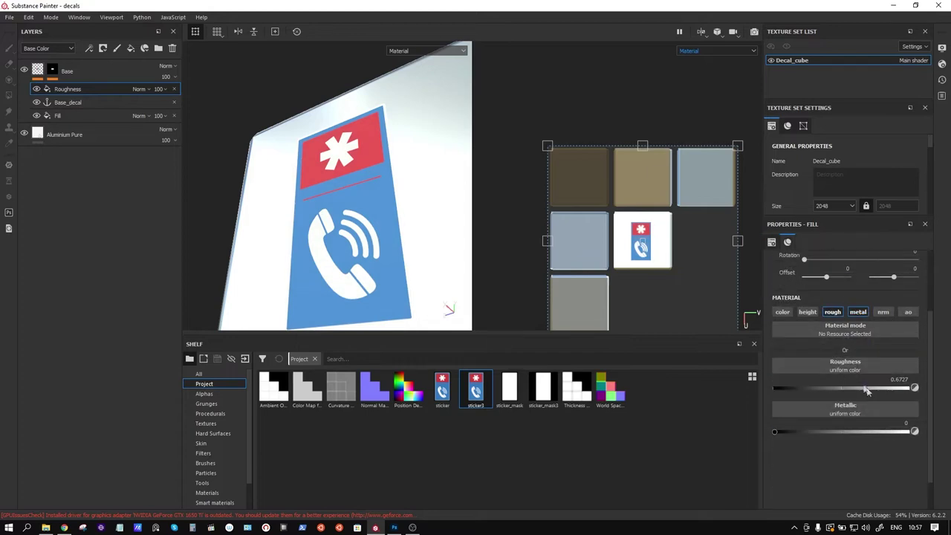
{"action": "mouse_move", "coordinate": [864, 387]}
{"action": "left_mouse_down"}
{"action": "mouse_move", "coordinate": [800, 390]}
{"action": "mouse_move", "coordinate": [913, 388]}
{"action": "left_mouse_up"}
{"action": "left_click_drag", "start_coordinate": [371, 219], "coordinate": [316, 224], "text": "alt"}
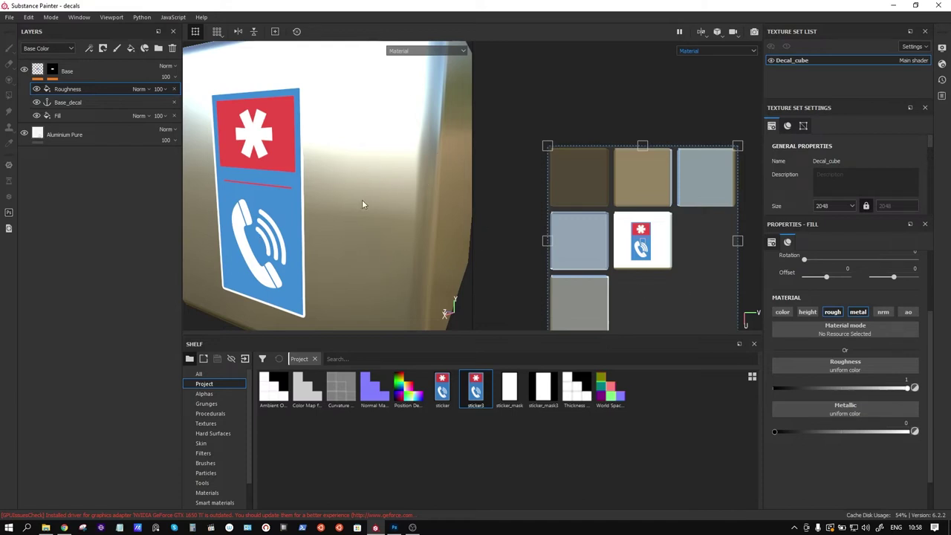
Step: Inspect the Aluminium Pure settings and the sticker fill's sticker3 base colour, then open the Base mask
{"action": "left_click", "coordinate": [72, 137]}
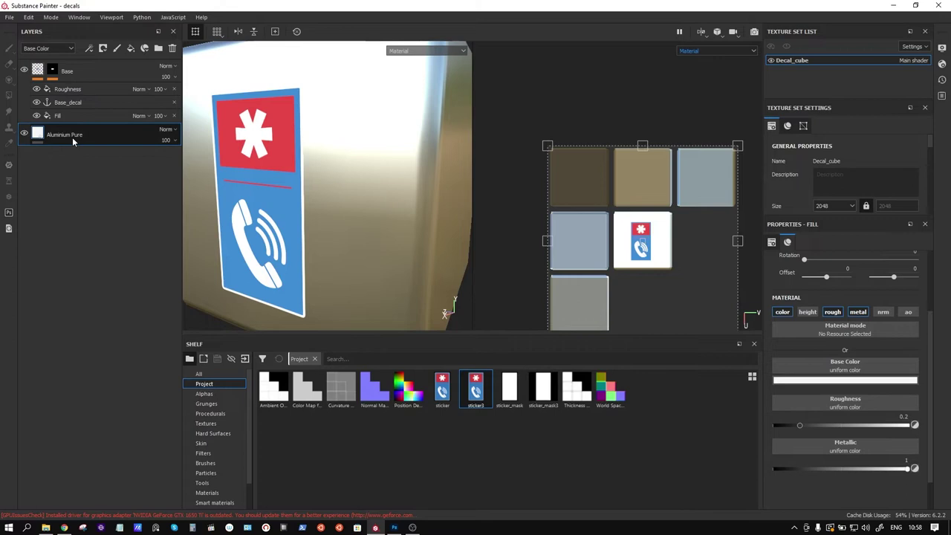
{"action": "mouse_move", "coordinate": [303, 277]}
{"action": "left_mouse_down", "text": "alt"}
{"action": "mouse_move", "coordinate": [361, 181]}
{"action": "mouse_move", "coordinate": [283, 147]}
{"action": "mouse_move", "coordinate": [381, 197]}
{"action": "mouse_move", "coordinate": [272, 208]}
{"action": "mouse_move", "coordinate": [279, 196]}
{"action": "mouse_move", "coordinate": [338, 185]}
{"action": "mouse_move", "coordinate": [315, 191]}
{"action": "mouse_move", "coordinate": [335, 214]}
{"action": "mouse_move", "coordinate": [324, 212]}
{"action": "left_mouse_up", "text": "alt"}
{"action": "scroll", "coordinate": [327, 167], "scroll_direction": "up", "scroll_amount": 4}
{"action": "scroll", "coordinate": [283, 147], "scroll_direction": "down", "scroll_amount": 2}
{"action": "scroll", "coordinate": [312, 168], "scroll_direction": "down", "scroll_amount": 2}
{"action": "left_click_drag", "start_coordinate": [366, 258], "coordinate": [367, 191], "text": "alt"}
{"action": "mouse_move", "coordinate": [334, 263]}
{"action": "left_mouse_down", "text": "alt"}
{"action": "mouse_move", "coordinate": [445, 311]}
{"action": "mouse_move", "coordinate": [435, 297]}
{"action": "mouse_move", "coordinate": [452, 297]}
{"action": "mouse_move", "coordinate": [444, 293]}
{"action": "left_mouse_up", "text": "alt"}
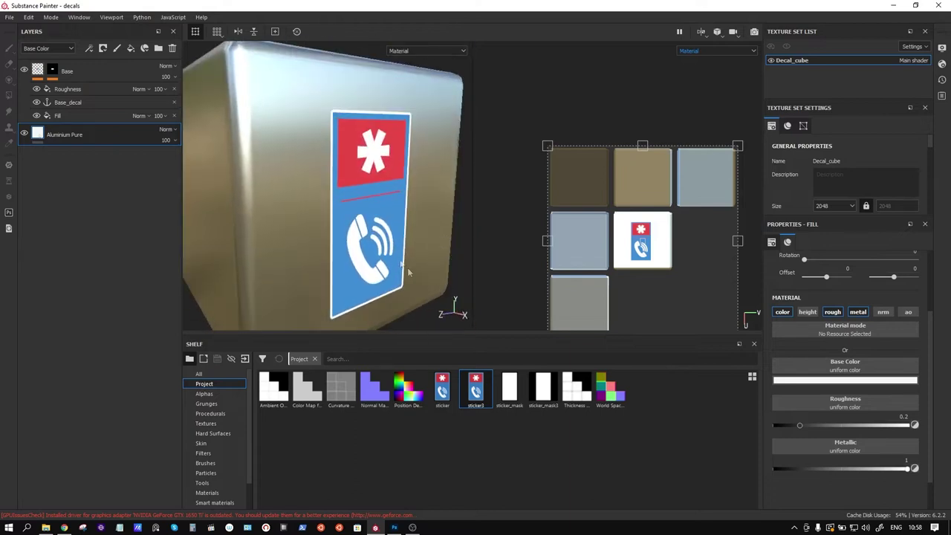
{"action": "left_click", "coordinate": [69, 116]}
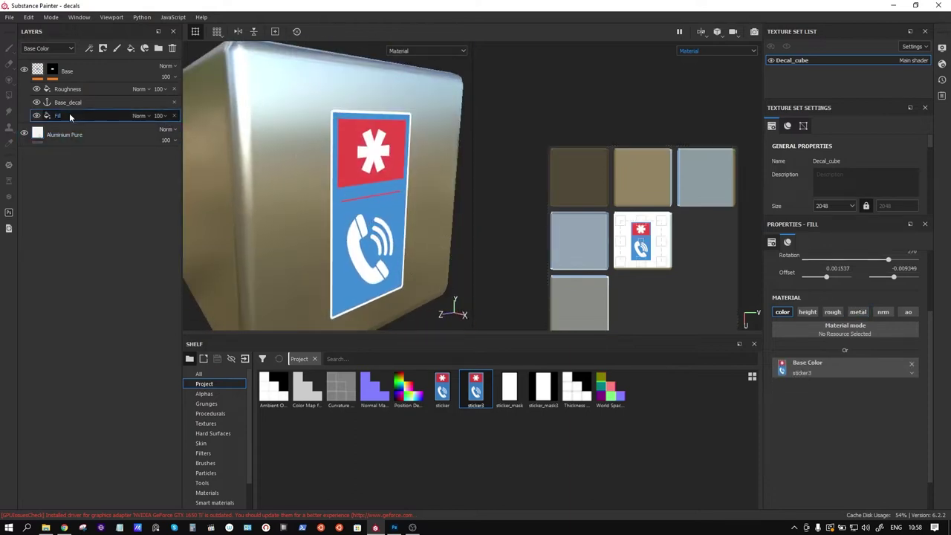
{"action": "left_click", "coordinate": [781, 371]}
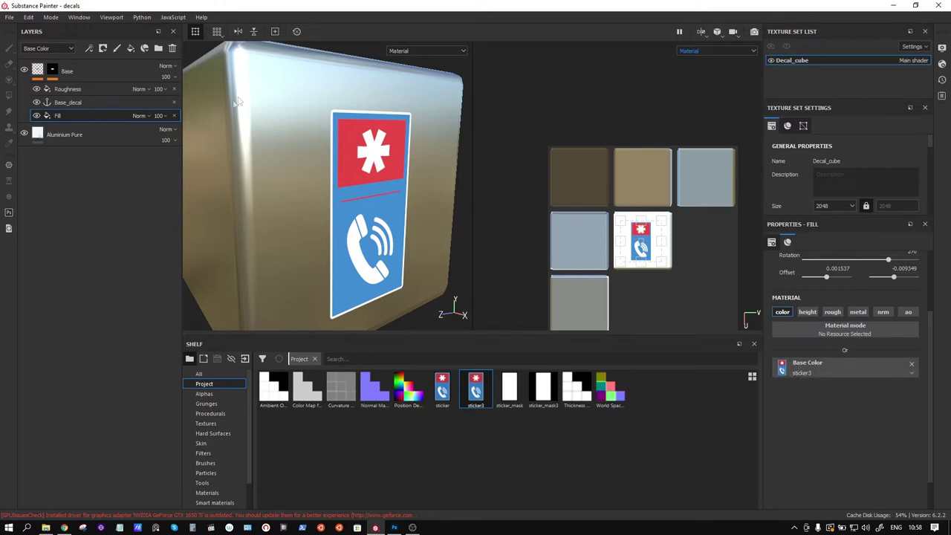
{"action": "left_click", "coordinate": [57, 74]}
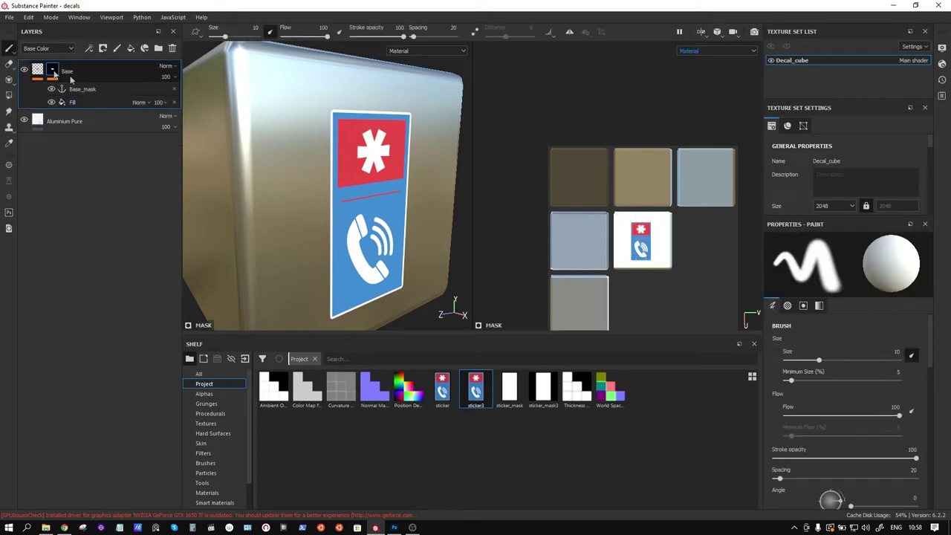
{"action": "left_click", "coordinate": [89, 90]}
{"action": "key", "text": "Return"}
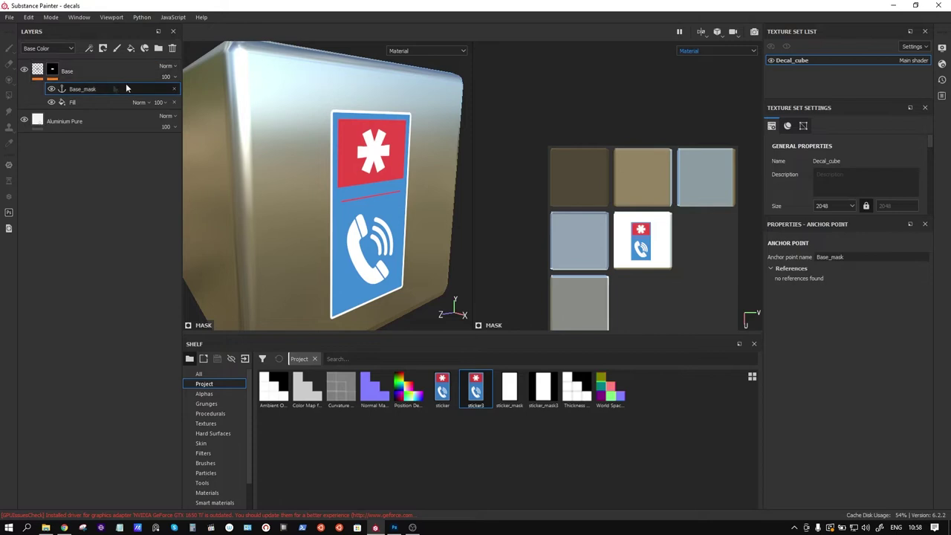
{"action": "double_click", "coordinate": [94, 88]}
{"action": "key", "text": "Return"}
{"action": "left_click_drag", "start_coordinate": [418, 199], "coordinate": [355, 202], "text": "alt"}
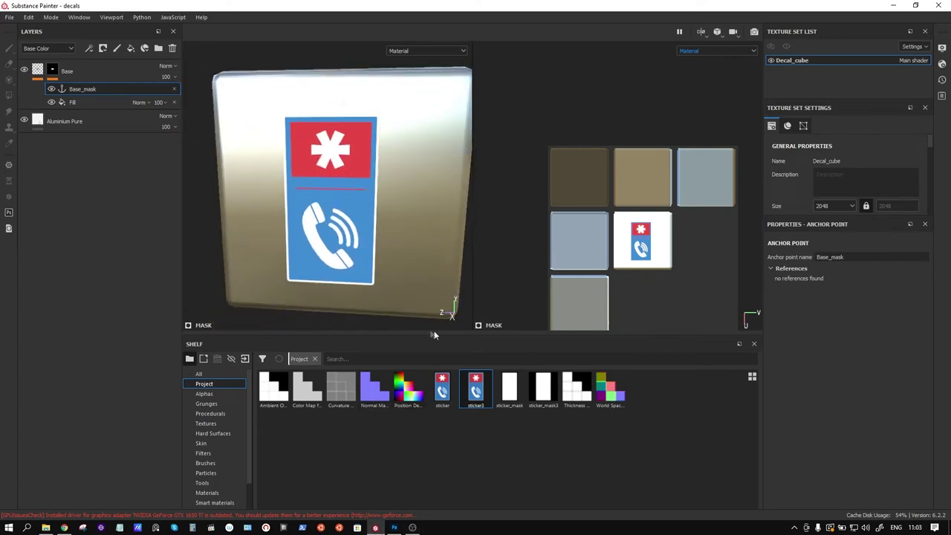
{"action": "left_click_drag", "start_coordinate": [357, 282], "coordinate": [336, 258], "text": "alt"}
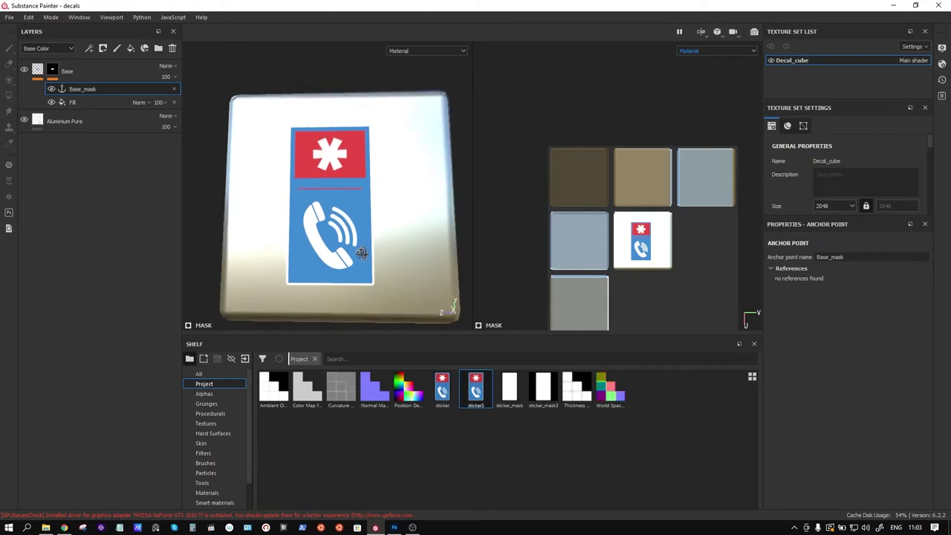
{"action": "left_click_drag", "start_coordinate": [336, 258], "coordinate": [364, 273], "text": "alt"}
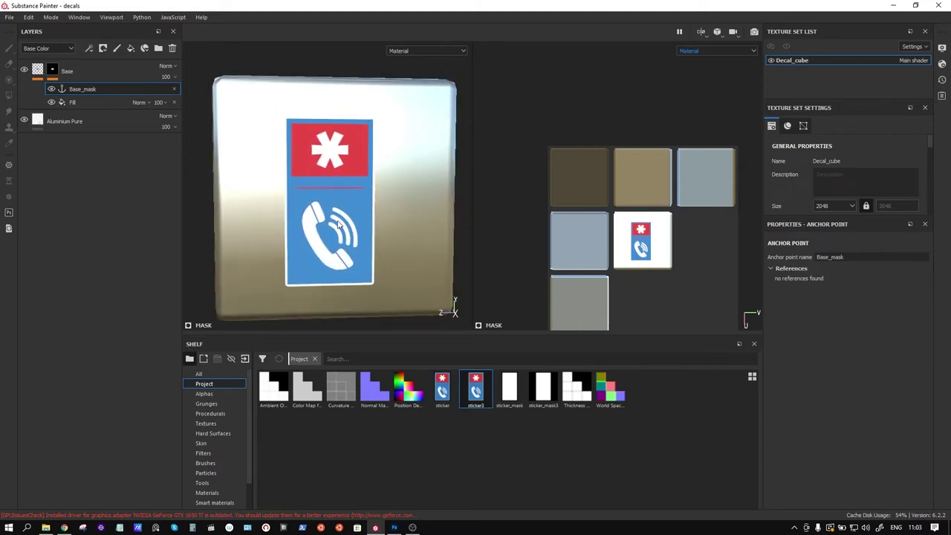
Step: Add a new Layer 1 with a fill that affects only base colour, set to red
{"action": "left_click", "coordinate": [112, 71]}
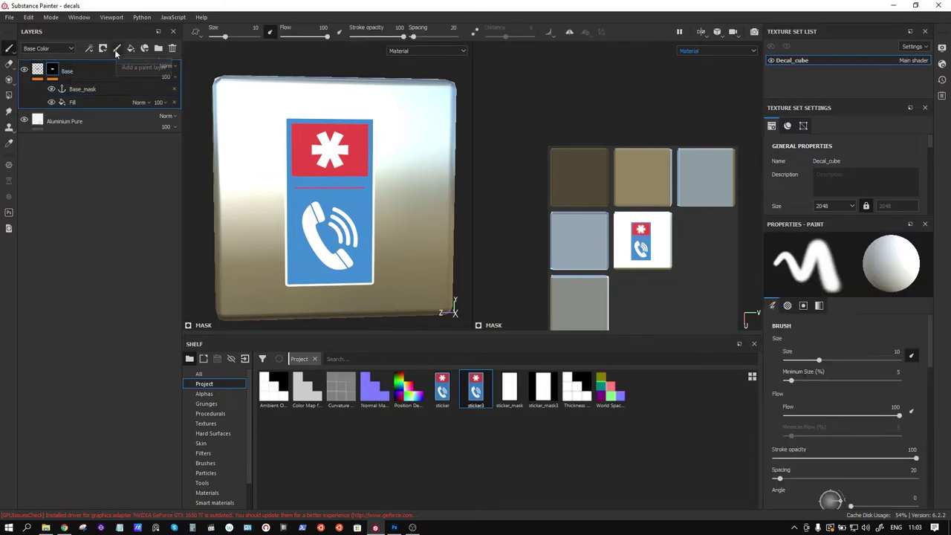
{"action": "left_click", "coordinate": [115, 51]}
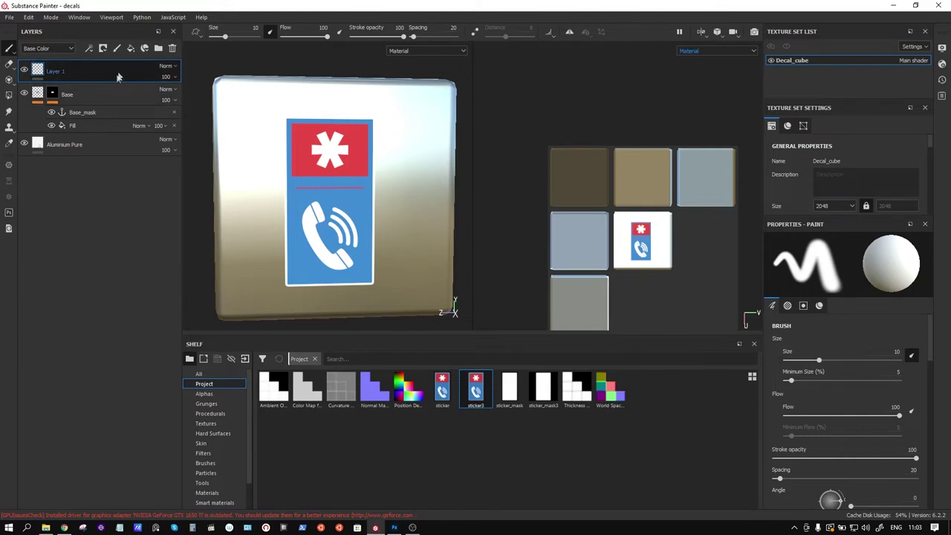
{"action": "right_click", "coordinate": [62, 72]}
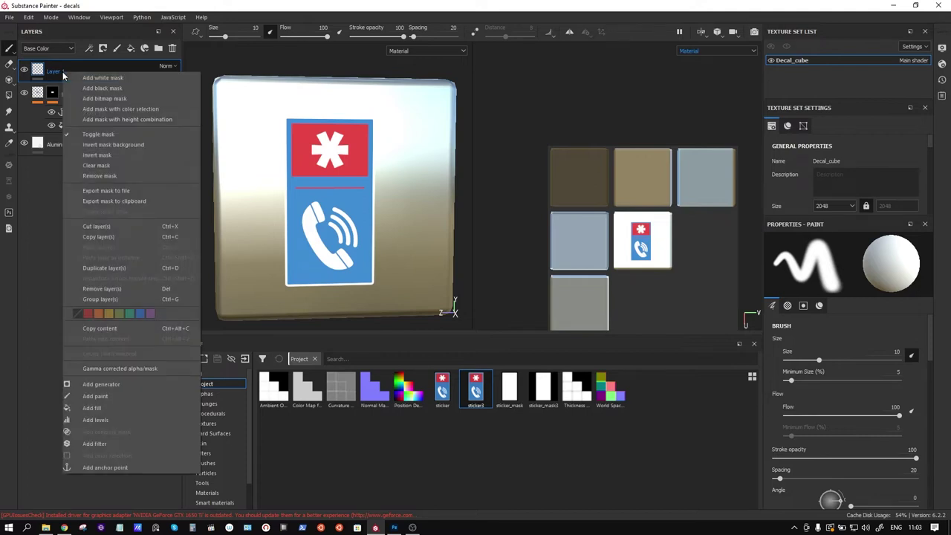
{"action": "left_click", "coordinate": [123, 406]}
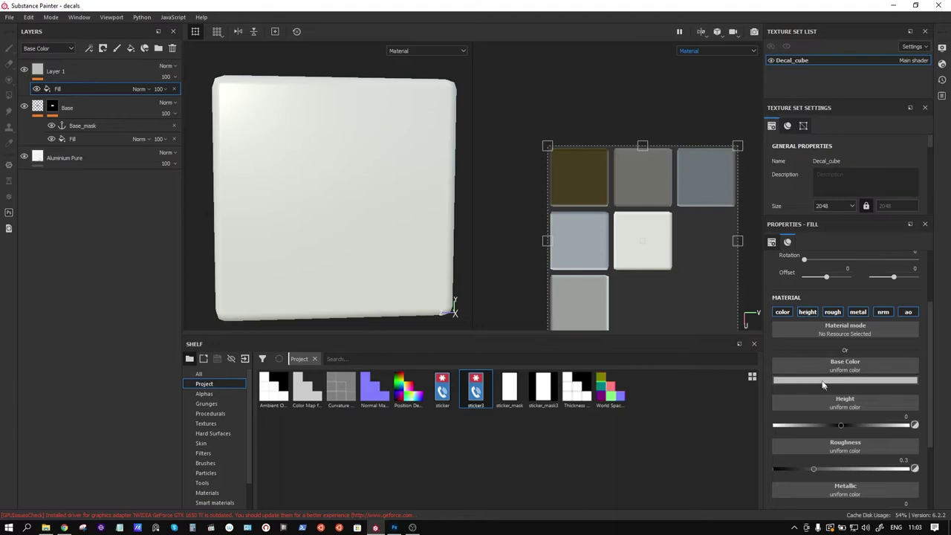
{"action": "left_click", "coordinate": [807, 312]}
{"action": "left_click", "coordinate": [832, 311]}
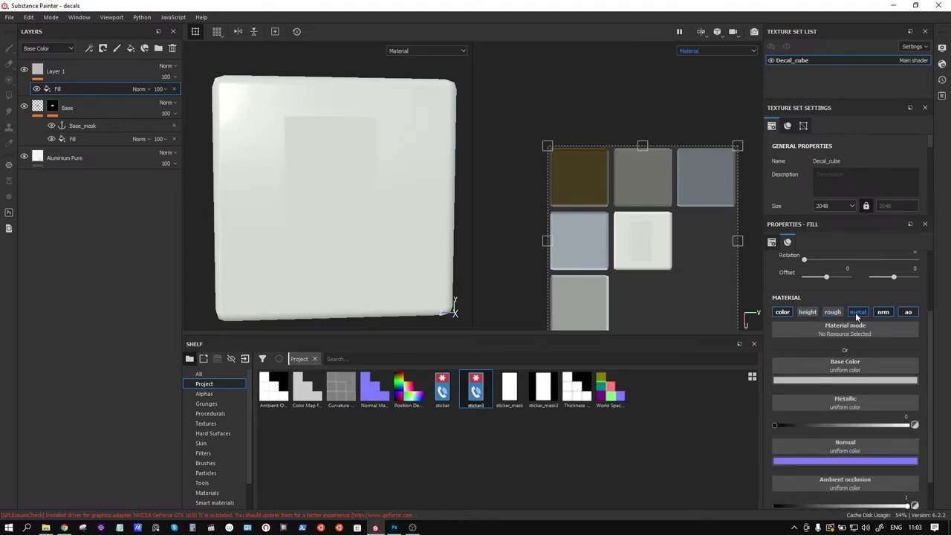
{"action": "left_click", "coordinate": [858, 312]}
{"action": "left_click", "coordinate": [883, 312]}
{"action": "left_click", "coordinate": [907, 312]}
{"action": "left_click", "coordinate": [855, 380]}
{"action": "left_click", "coordinate": [883, 406]}
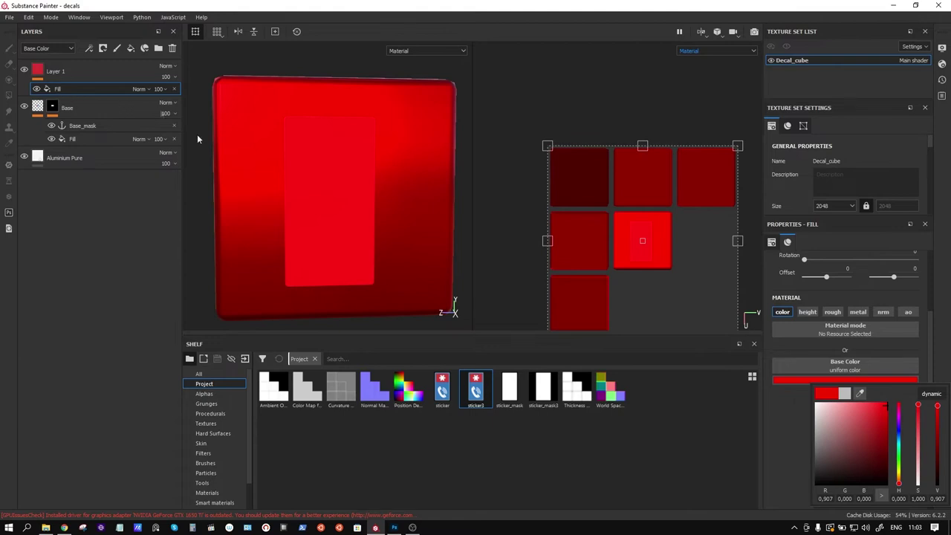
Step: Show Aluminium Pure, hide the Base layer, and give Layer 1 a black mask
{"action": "left_click", "coordinate": [23, 157]}
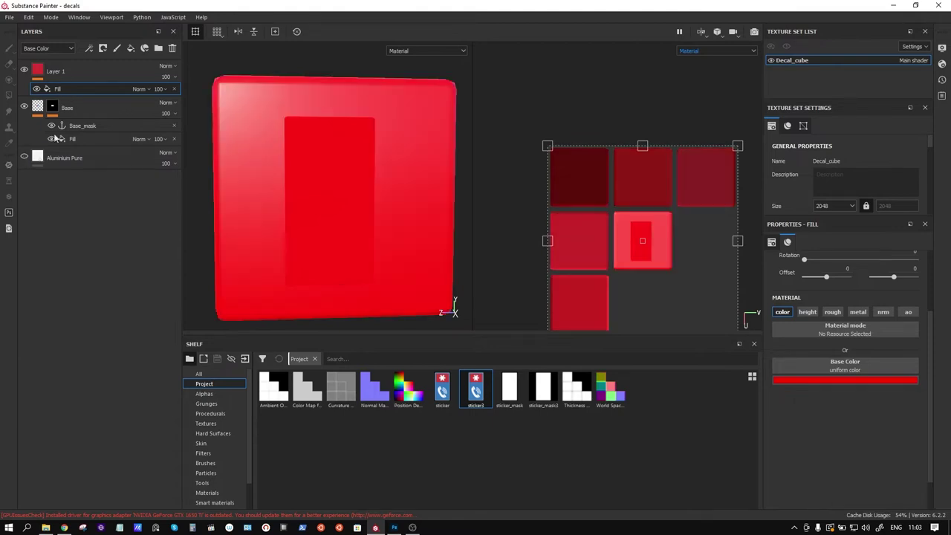
{"action": "left_click", "coordinate": [85, 74]}
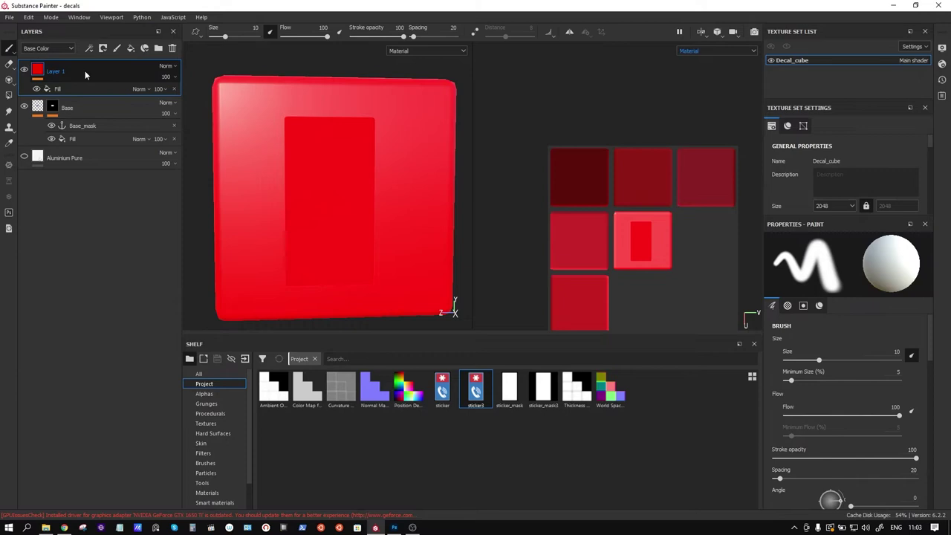
{"action": "left_click", "coordinate": [24, 108]}
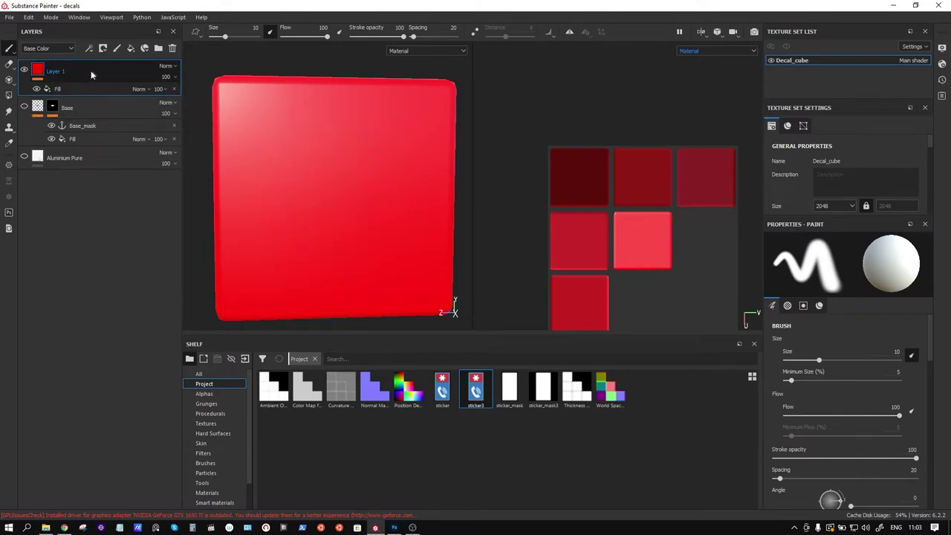
{"action": "right_click", "coordinate": [91, 75]}
{"action": "left_click", "coordinate": [144, 90]}
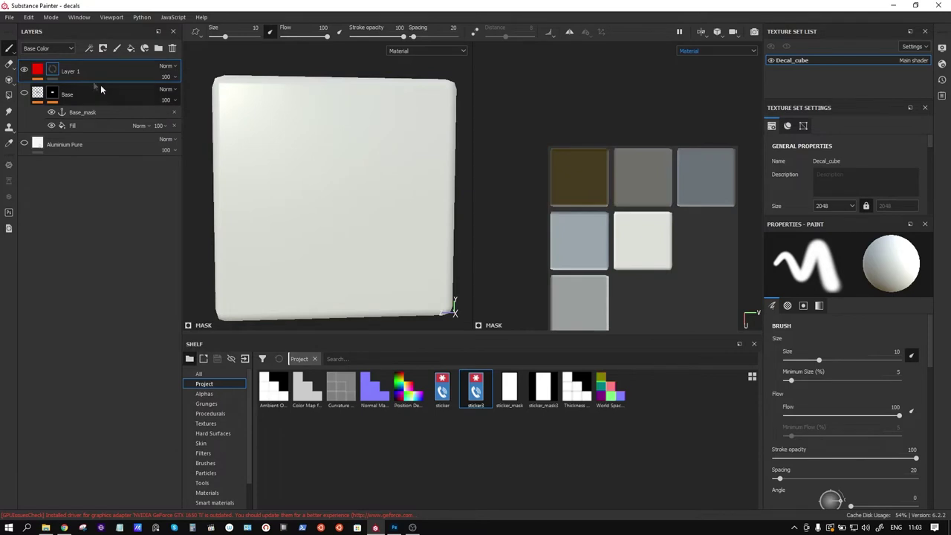
Step: Add a fill to Layer 1's mask whose grayscale comes from the Base_mask anchor point
{"action": "right_click", "coordinate": [50, 69]}
{"action": "left_click", "coordinate": [99, 285]}
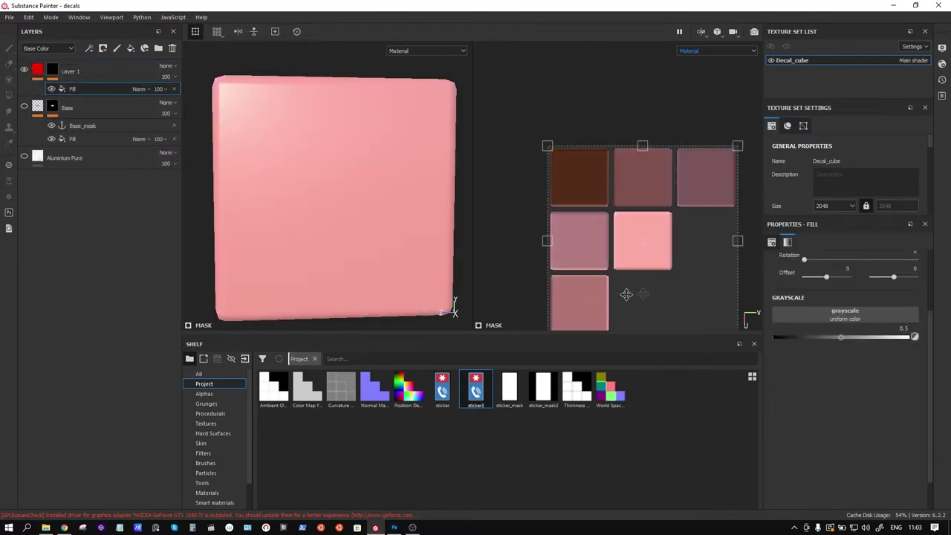
{"action": "left_click", "coordinate": [849, 319]}
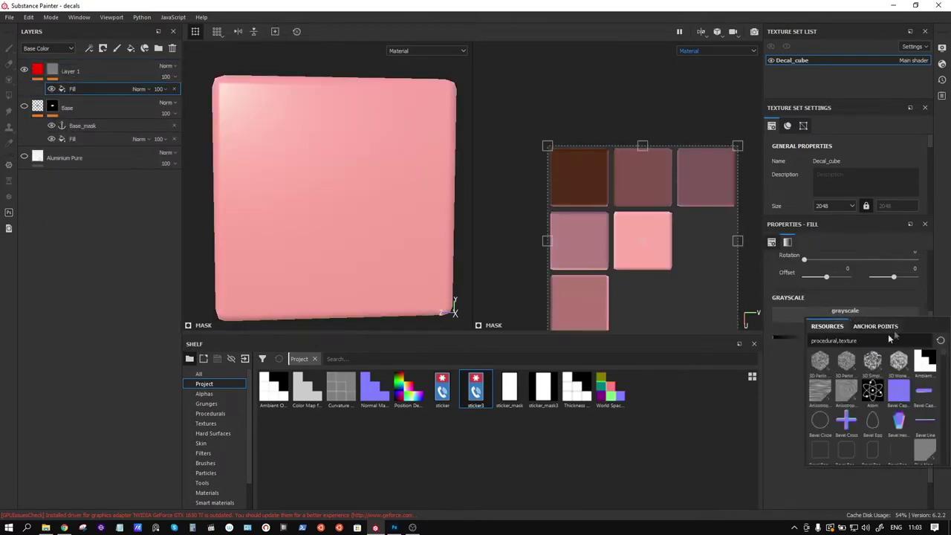
{"action": "left_click", "coordinate": [875, 326]}
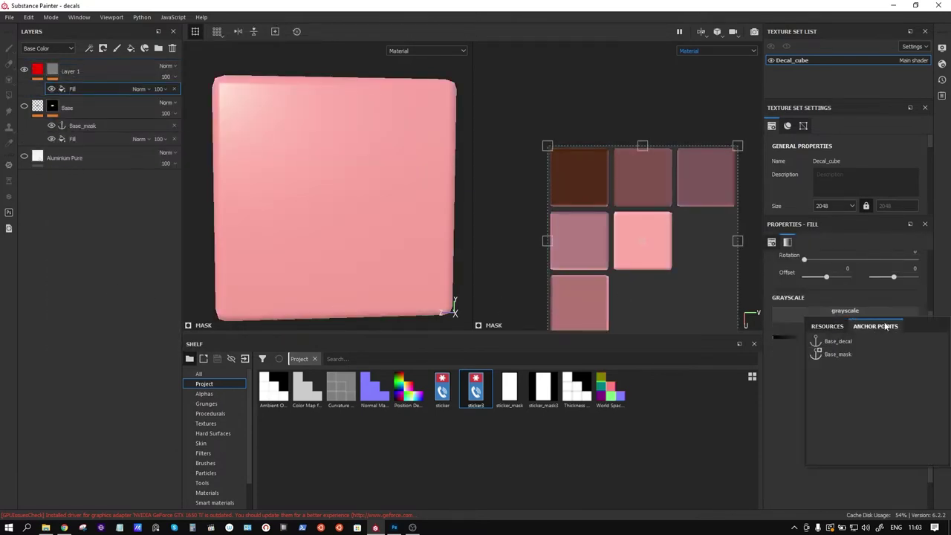
{"action": "left_click", "coordinate": [844, 356]}
{"action": "mouse_move", "coordinate": [379, 214]}
{"action": "left_mouse_down", "text": "alt"}
{"action": "mouse_move", "coordinate": [323, 191]}
{"action": "mouse_move", "coordinate": [374, 201]}
{"action": "mouse_move", "coordinate": [386, 184]}
{"action": "left_mouse_up", "text": "alt"}
{"action": "scroll", "coordinate": [357, 201], "scroll_direction": "up", "scroll_amount": 5}
{"action": "scroll", "coordinate": [361, 199], "scroll_direction": "down", "scroll_amount": 2}
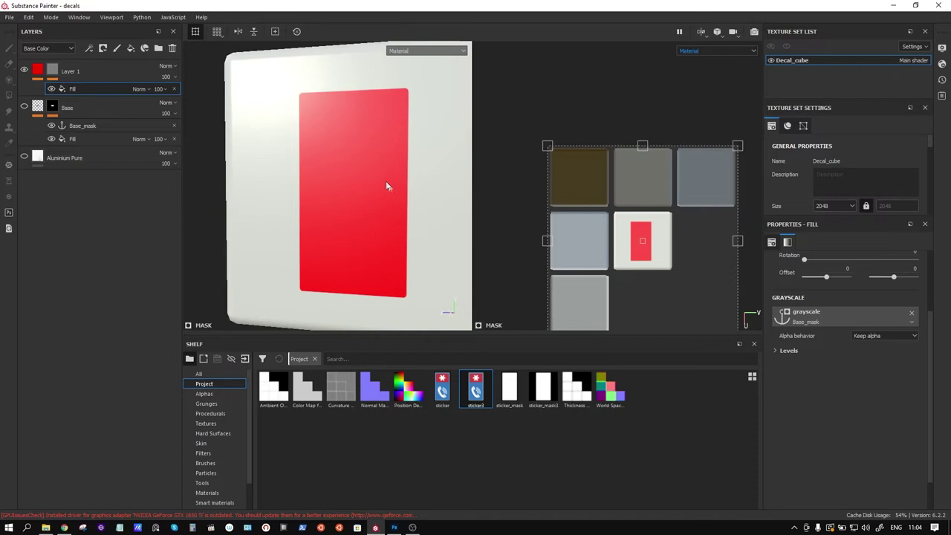
Step: Add a second mask fill using the 3D Simplex Noise procedural
{"action": "right_click", "coordinate": [88, 90]}
{"action": "left_click", "coordinate": [117, 121]}
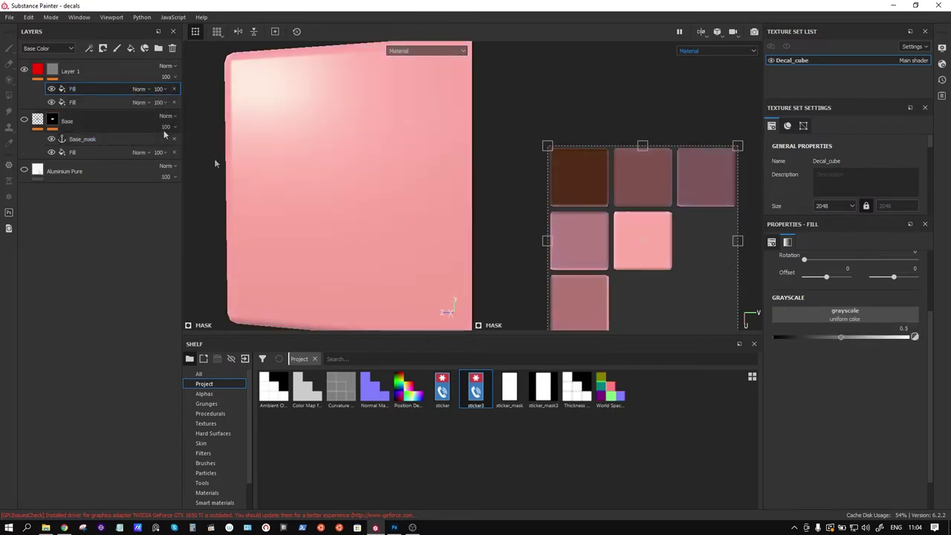
{"action": "left_click", "coordinate": [219, 414]}
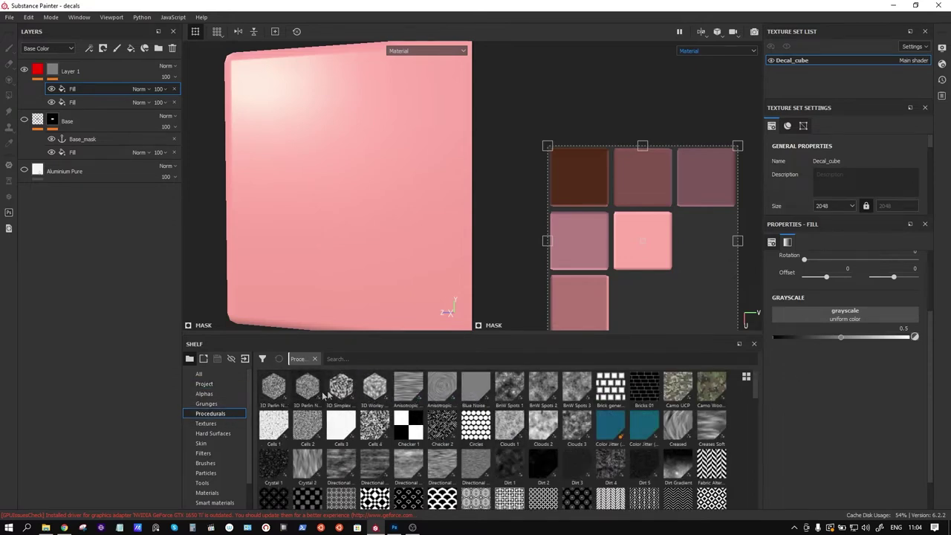
{"action": "mouse_move", "coordinate": [341, 390]}
{"action": "left_mouse_down"}
{"action": "mouse_move", "coordinate": [670, 380]}
{"action": "mouse_move", "coordinate": [835, 312]}
{"action": "left_mouse_up"}
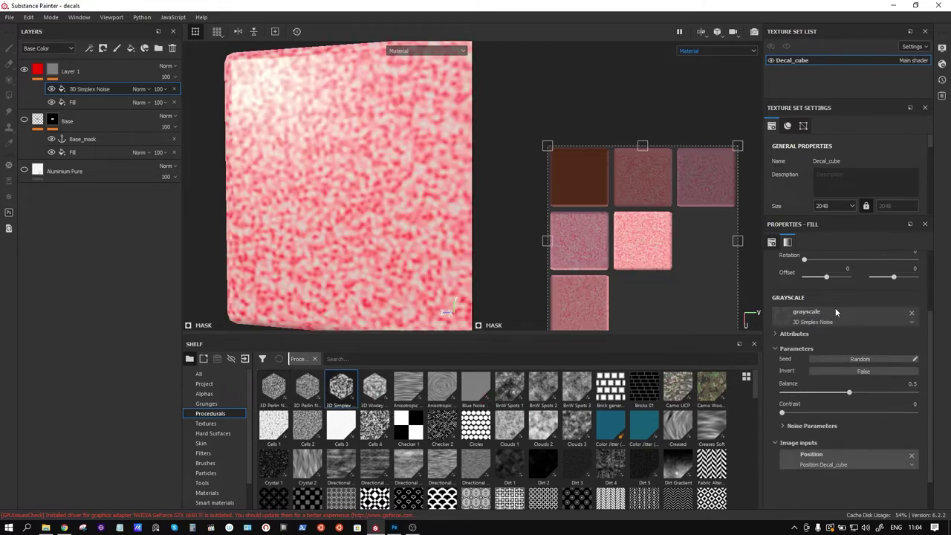
Step: Set the 3D Simplex Noise scale to 3.28 and its blend mode to Multiply
{"action": "left_click", "coordinate": [782, 425]}
{"action": "left_click_drag", "start_coordinate": [856, 445], "coordinate": [795, 445]}
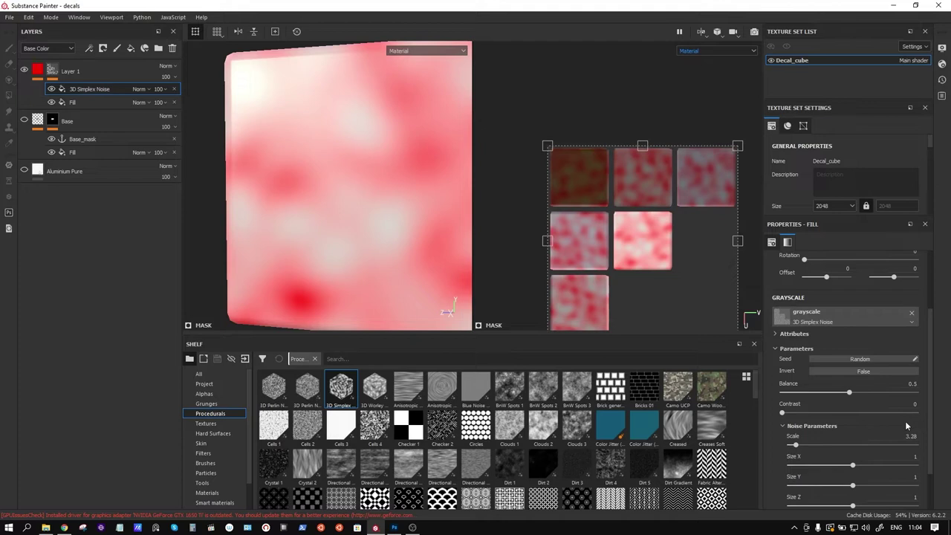
{"action": "scroll", "coordinate": [906, 425], "scroll_direction": "down", "scroll_amount": 2}
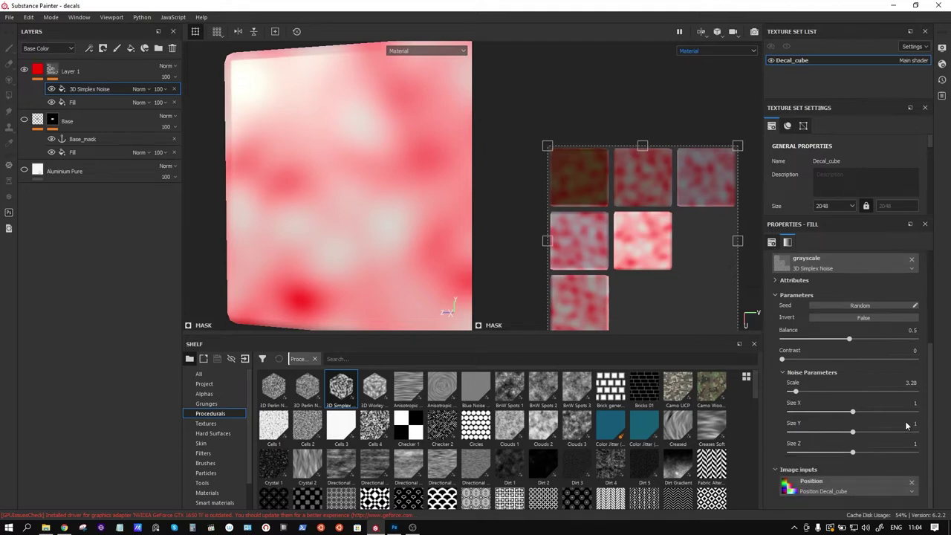
{"action": "scroll", "coordinate": [905, 425], "scroll_direction": "up", "scroll_amount": 1}
{"action": "scroll", "coordinate": [905, 425], "scroll_direction": "up", "scroll_amount": 2}
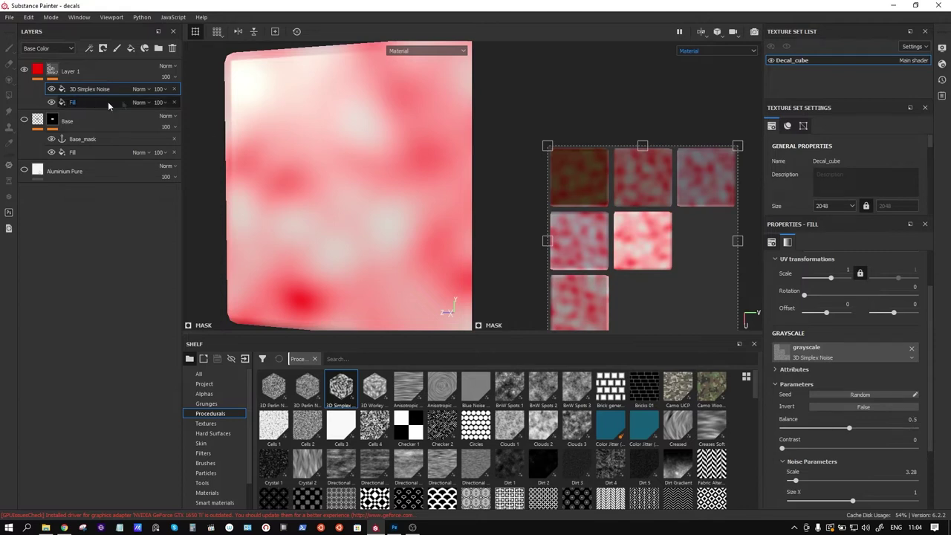
{"action": "left_click", "coordinate": [140, 89]}
{"action": "left_click", "coordinate": [143, 136]}
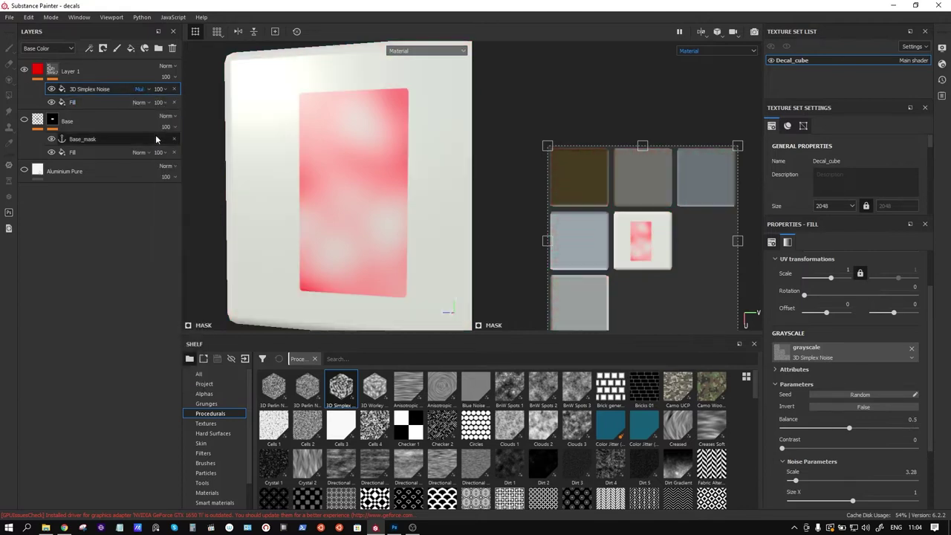
{"action": "mouse_move", "coordinate": [401, 173]}
{"action": "left_mouse_down", "text": "alt"}
{"action": "mouse_move", "coordinate": [418, 181]}
{"action": "mouse_move", "coordinate": [297, 156]}
{"action": "left_mouse_up", "text": "alt"}
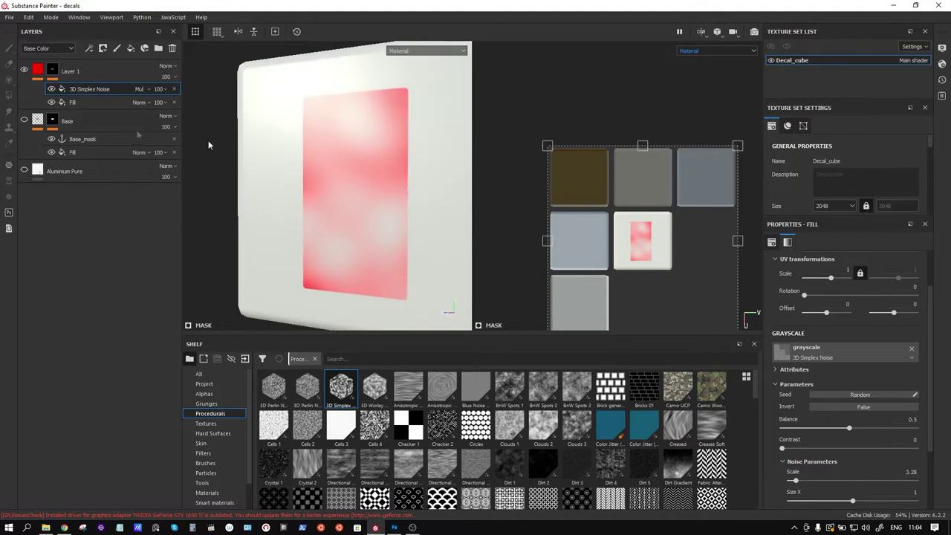
Step: Lower the decal Fill effect's opacity to 38
{"action": "left_click", "coordinate": [81, 104]}
{"action": "left_click", "coordinate": [160, 102]}
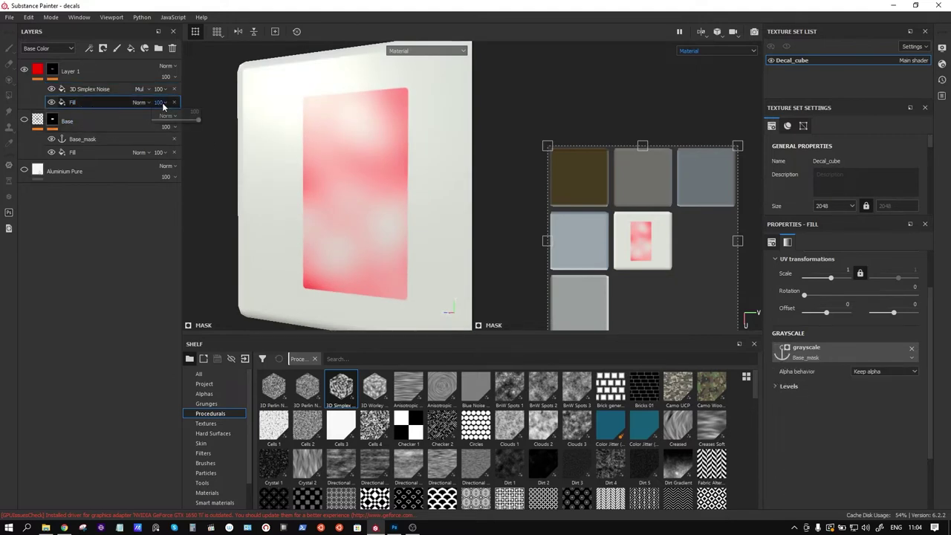
{"action": "left_click_drag", "start_coordinate": [198, 124], "coordinate": [165, 124]}
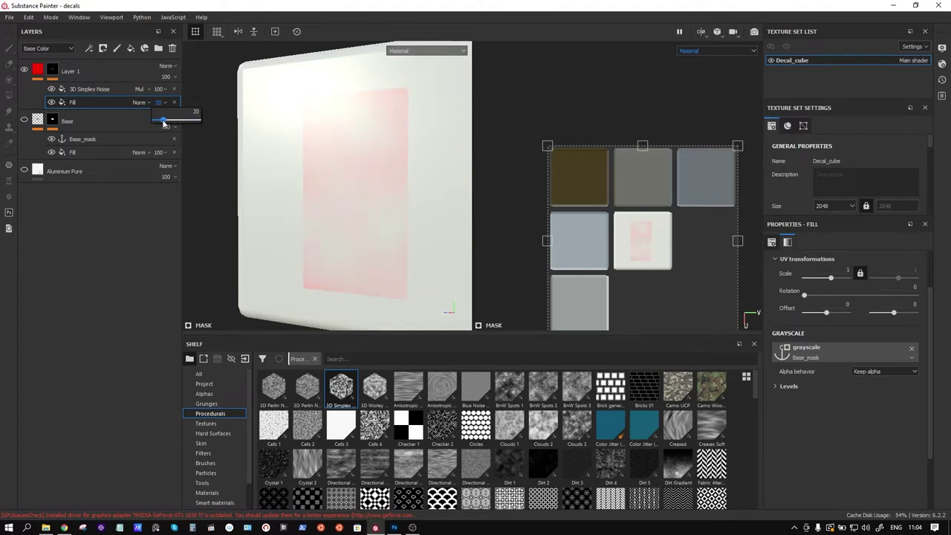
{"action": "left_click_drag", "start_coordinate": [167, 124], "coordinate": [172, 125]}
{"action": "mouse_move", "coordinate": [357, 164]}
{"action": "left_mouse_down", "text": "alt"}
{"action": "mouse_move", "coordinate": [395, 190]}
{"action": "mouse_move", "coordinate": [377, 186]}
{"action": "left_mouse_up", "text": "alt"}
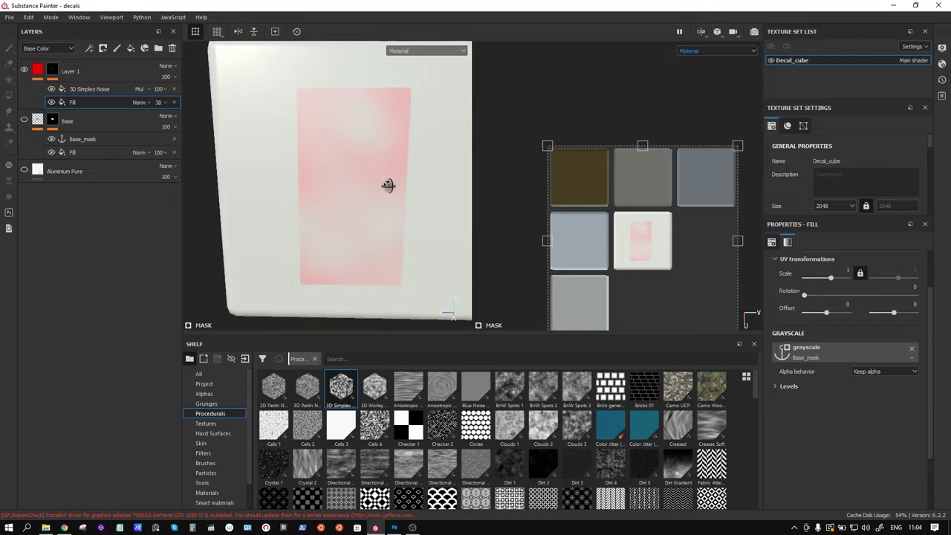
Step: Add a mask fill using Crystal 2 with scale 2 and disorder 0.57
{"action": "right_click", "coordinate": [93, 91]}
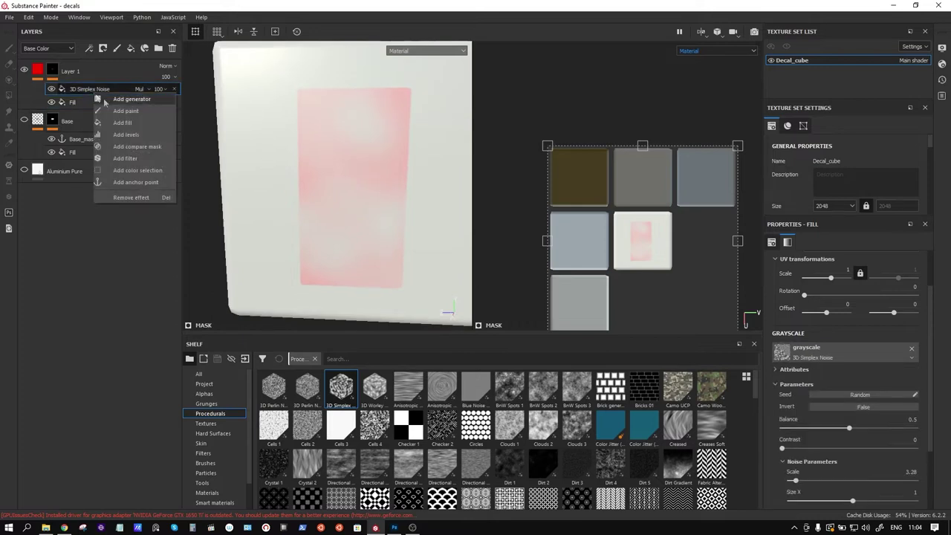
{"action": "left_click", "coordinate": [124, 122]}
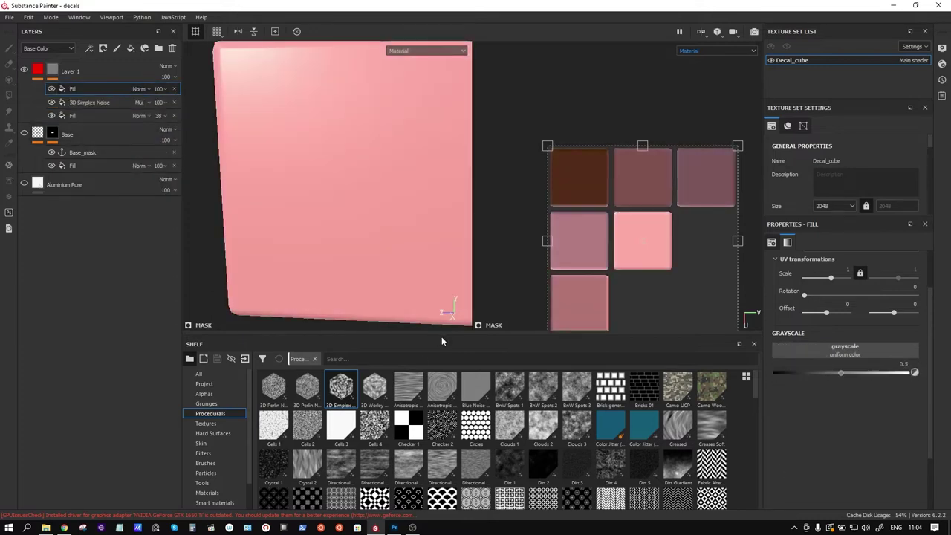
{"action": "left_click_drag", "start_coordinate": [307, 464], "coordinate": [827, 350]}
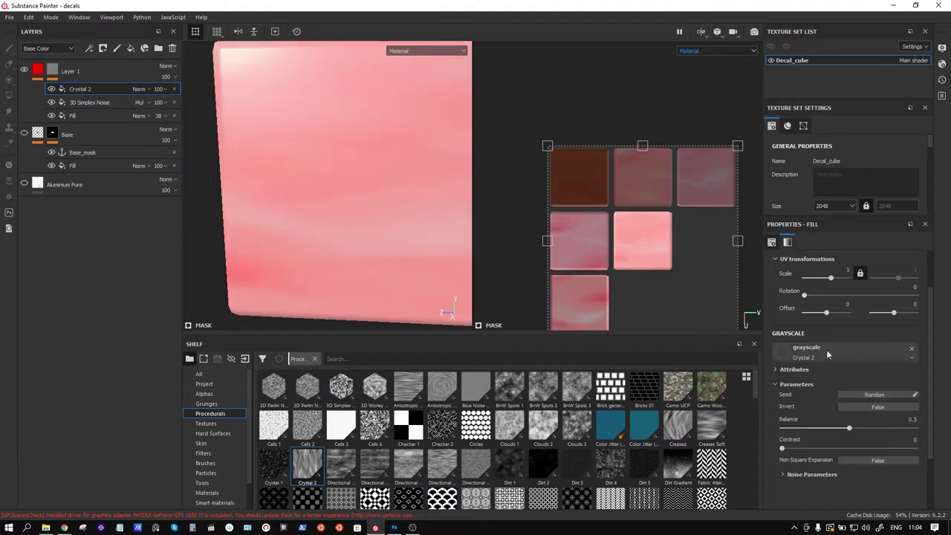
{"action": "mouse_move", "coordinate": [382, 231]}
{"action": "left_mouse_down", "text": "alt"}
{"action": "mouse_move", "coordinate": [404, 179]}
{"action": "mouse_move", "coordinate": [371, 191]}
{"action": "mouse_move", "coordinate": [433, 239]}
{"action": "mouse_move", "coordinate": [397, 237]}
{"action": "left_mouse_up", "text": "alt"}
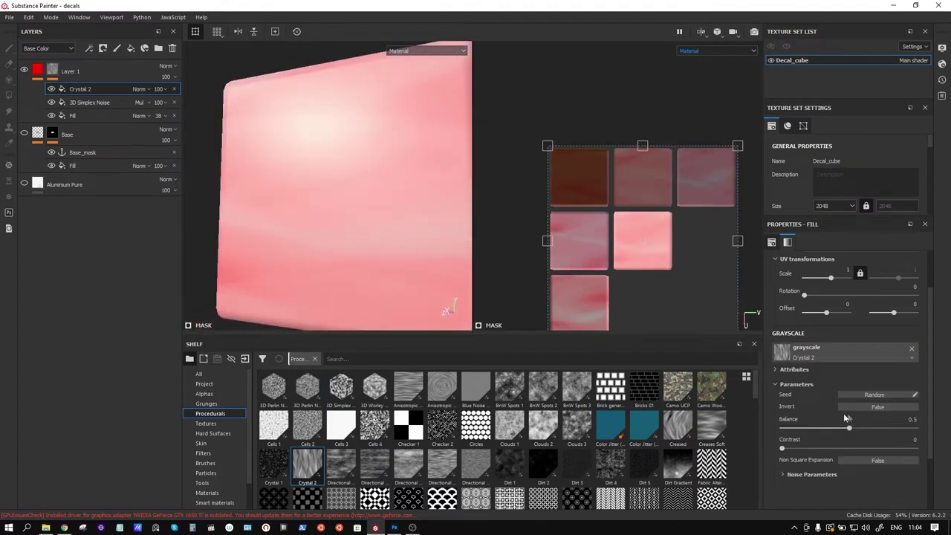
{"action": "left_click", "coordinate": [792, 474]}
{"action": "scroll", "coordinate": [806, 469], "scroll_direction": "down", "scroll_amount": 1}
{"action": "mouse_move", "coordinate": [790, 464]}
{"action": "left_mouse_down"}
{"action": "mouse_move", "coordinate": [842, 465]}
{"action": "mouse_move", "coordinate": [797, 465]}
{"action": "left_mouse_up"}
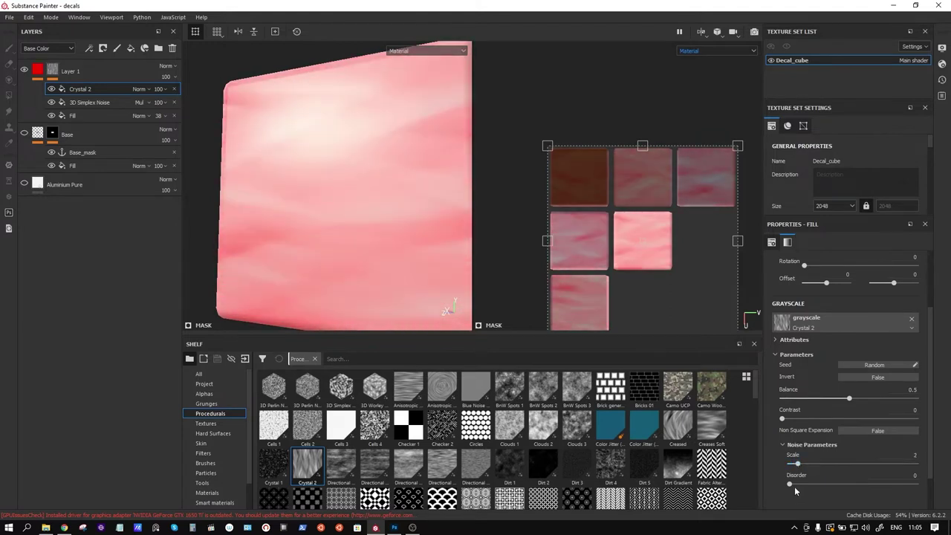
{"action": "left_click_drag", "start_coordinate": [789, 483], "coordinate": [861, 483]}
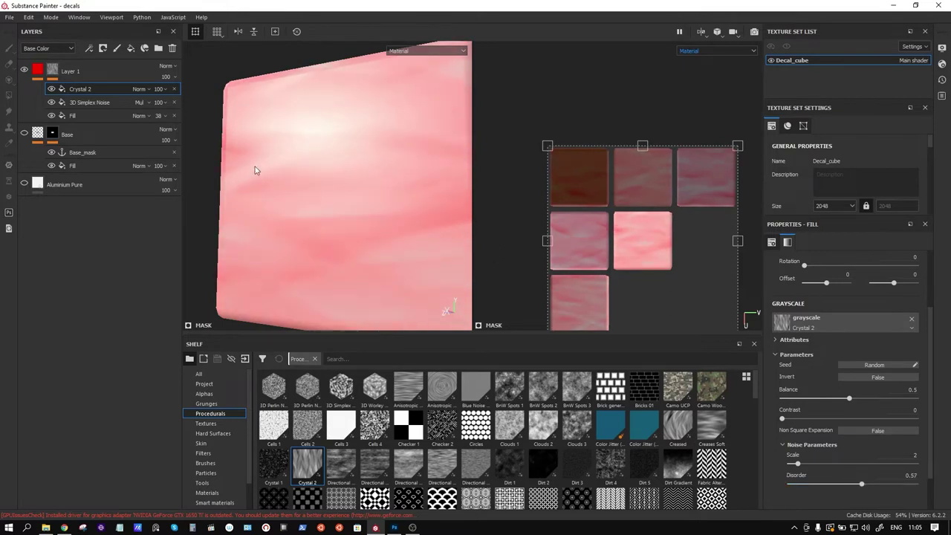
Step: Set Crystal 2's blend mode to Multiply and restore the decal Fill opacity to 100
{"action": "left_click", "coordinate": [141, 89]}
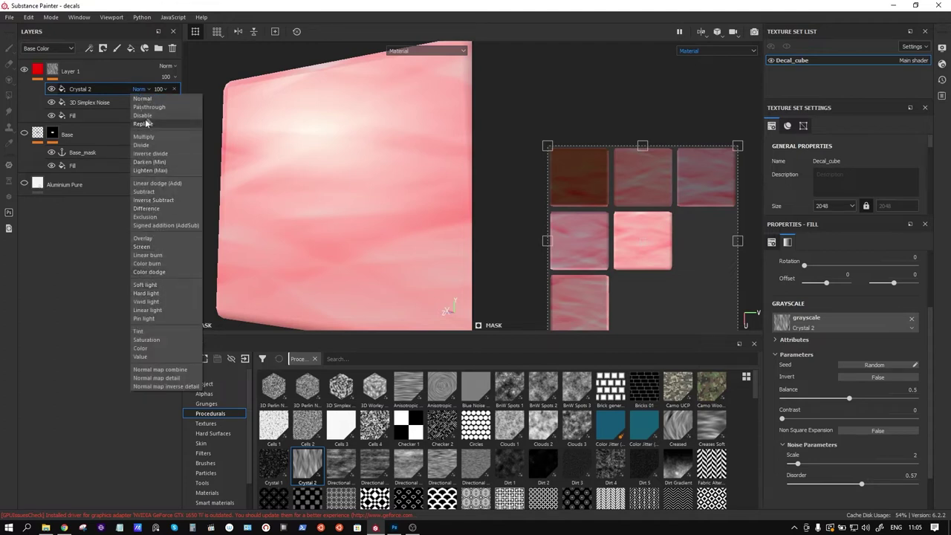
{"action": "left_click", "coordinate": [159, 137]}
{"action": "mouse_move", "coordinate": [335, 186]}
{"action": "left_mouse_down", "text": "alt"}
{"action": "mouse_move", "coordinate": [377, 200]}
{"action": "mouse_move", "coordinate": [356, 193]}
{"action": "left_mouse_up", "text": "alt"}
{"action": "left_click", "coordinate": [159, 116]}
{"action": "mouse_move", "coordinate": [169, 134]}
{"action": "left_mouse_down"}
{"action": "mouse_move", "coordinate": [315, 171]}
{"action": "mouse_move", "coordinate": [325, 153]}
{"action": "left_mouse_up"}
{"action": "scroll", "coordinate": [319, 159], "scroll_direction": "down", "scroll_amount": 2}
{"action": "scroll", "coordinate": [314, 159], "scroll_direction": "up", "scroll_amount": 3}
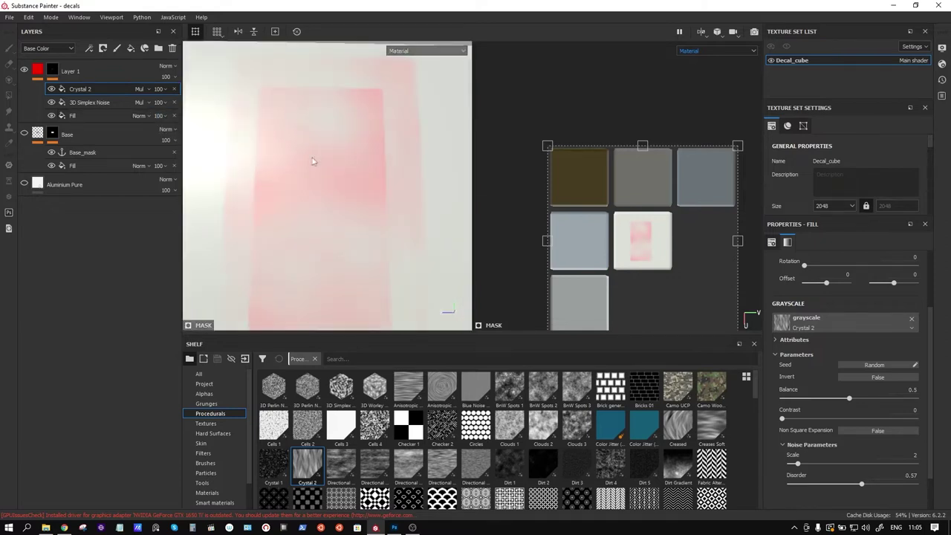
{"action": "scroll", "coordinate": [304, 168], "scroll_direction": "up", "scroll_amount": 2}
{"action": "scroll", "coordinate": [304, 169], "scroll_direction": "down", "scroll_amount": 2}
{"action": "mouse_move", "coordinate": [314, 186]}
{"action": "left_mouse_down", "text": "alt"}
{"action": "mouse_move", "coordinate": [312, 221]}
{"action": "mouse_move", "coordinate": [295, 227]}
{"action": "mouse_move", "coordinate": [309, 210]}
{"action": "mouse_move", "coordinate": [325, 227]}
{"action": "mouse_move", "coordinate": [346, 219]}
{"action": "mouse_move", "coordinate": [354, 148]}
{"action": "mouse_move", "coordinate": [349, 164]}
{"action": "left_mouse_up", "text": "alt"}
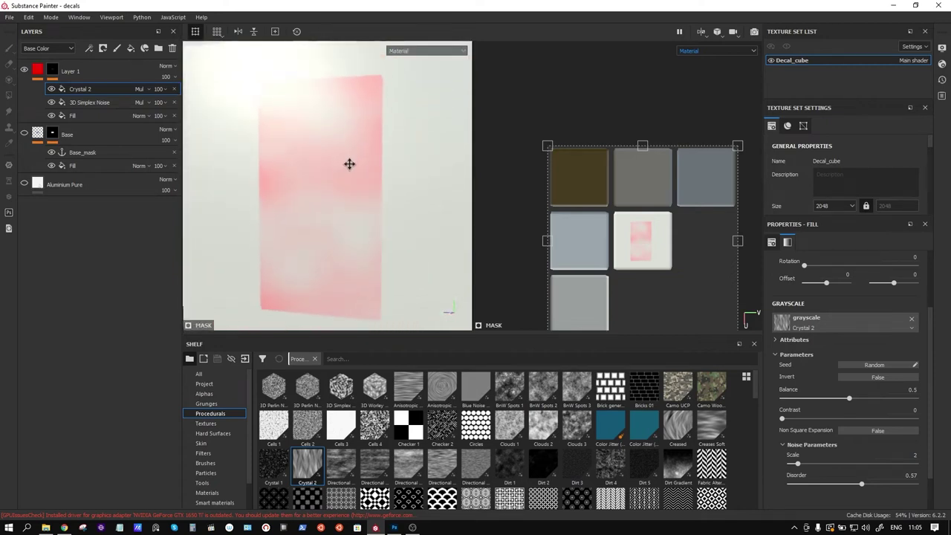
Step: Try a fill sourced from the Base_mask anchor above Crystal 2, then delete it
{"action": "right_click", "coordinate": [102, 89]}
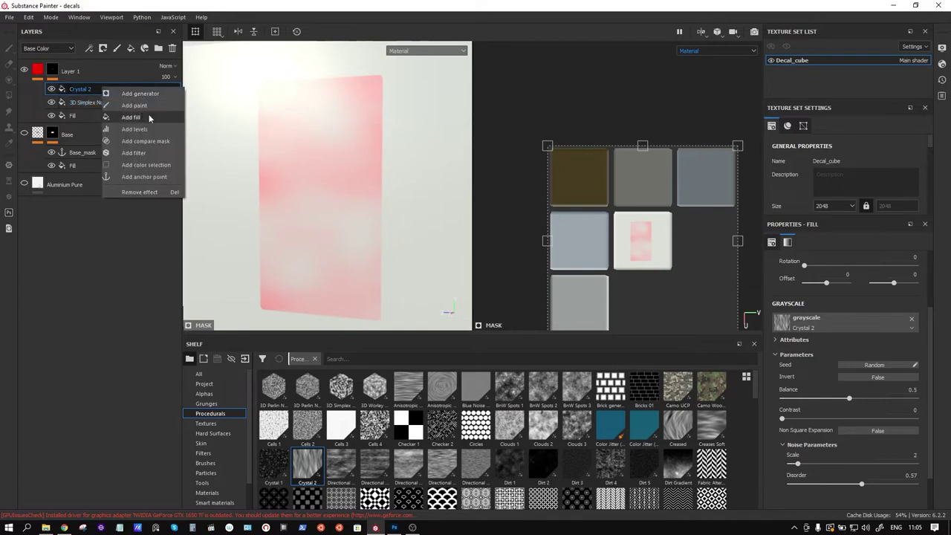
{"action": "left_click", "coordinate": [148, 117]}
{"action": "left_click", "coordinate": [852, 325]}
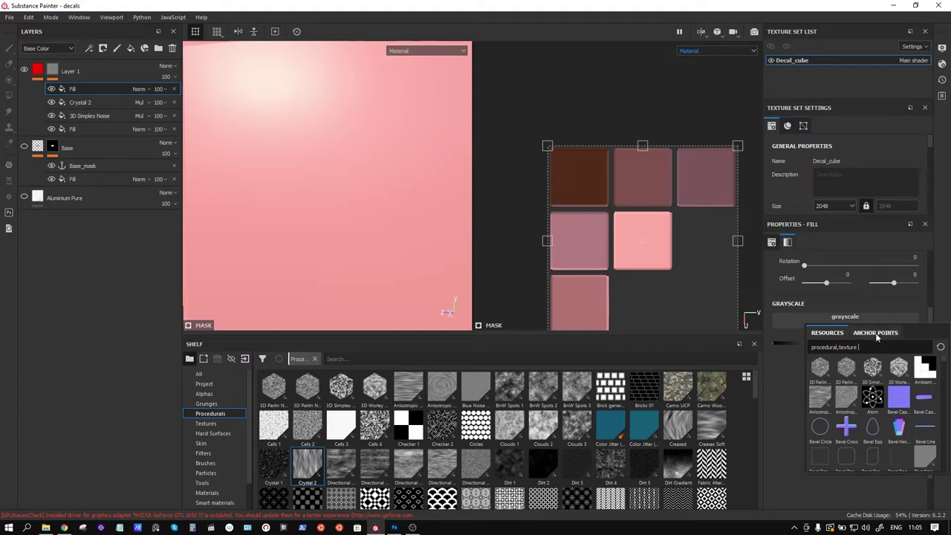
{"action": "left_click", "coordinate": [873, 332]}
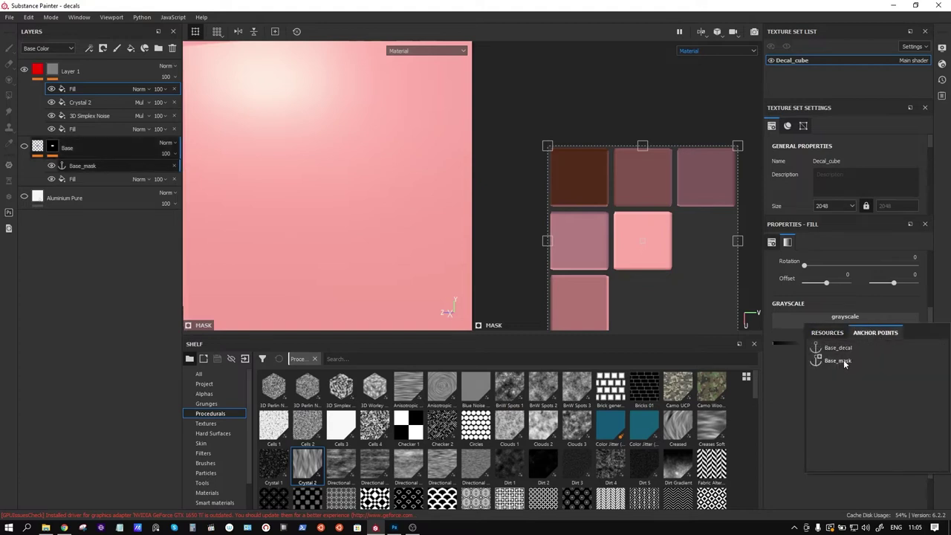
{"action": "left_click", "coordinate": [838, 360]}
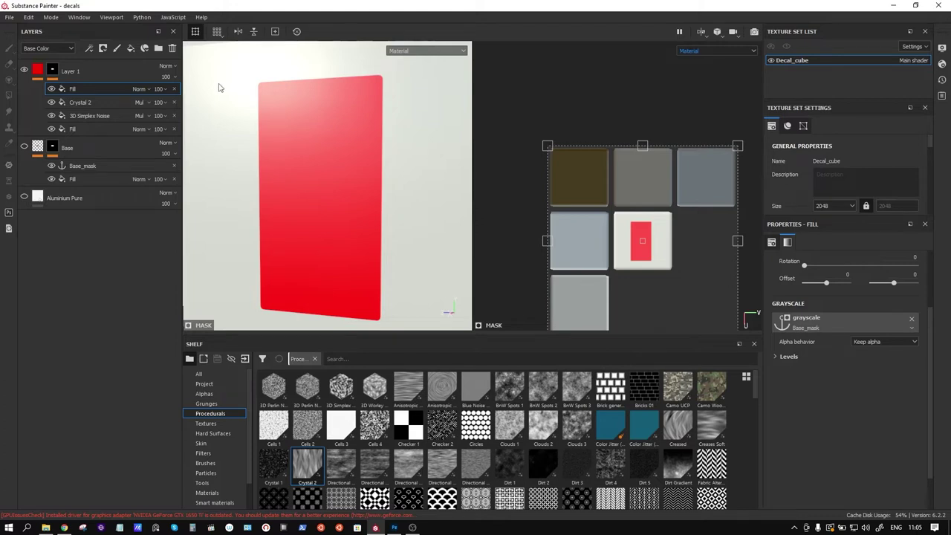
{"action": "left_click", "coordinate": [174, 89]}
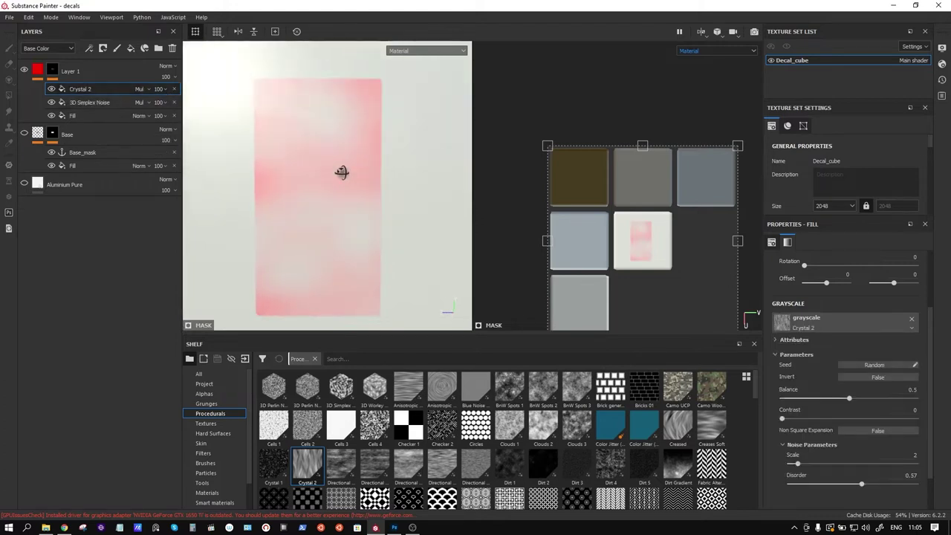
{"action": "left_click_drag", "start_coordinate": [339, 169], "coordinate": [364, 178], "text": "alt"}
{"action": "left_click", "coordinate": [79, 72]}
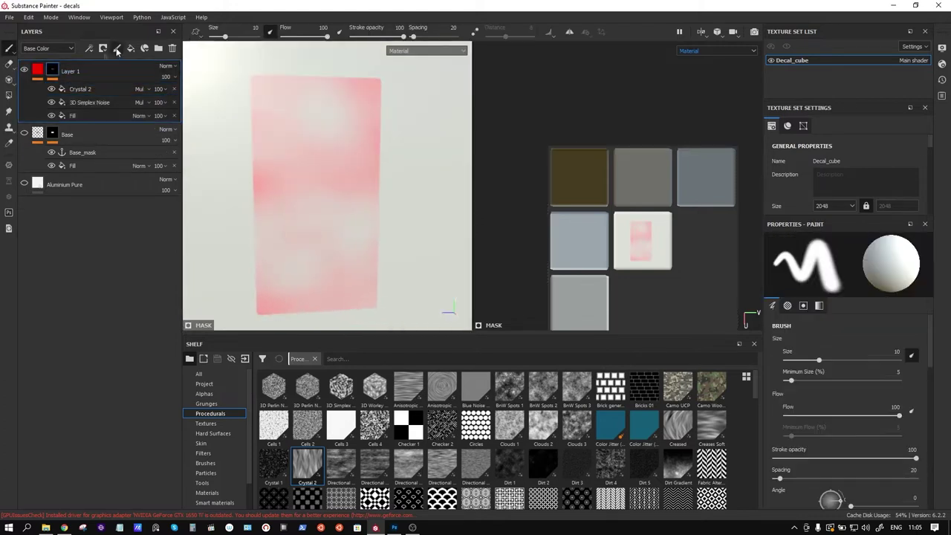
Step: Add a new layer named Height and rename Layer 1 to Height_1_mask
{"action": "left_click", "coordinate": [117, 48]}
{"action": "double_click", "coordinate": [60, 71]}
{"action": "type", "text": "H"}
{"action": "key", "text": "Return"}
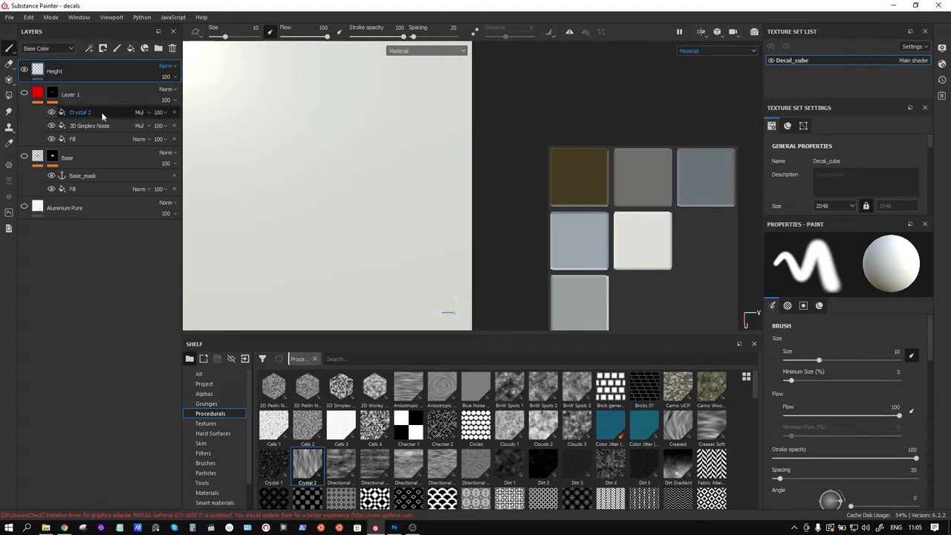
{"action": "double_click", "coordinate": [74, 96]}
{"action": "type", "text": "Height"}
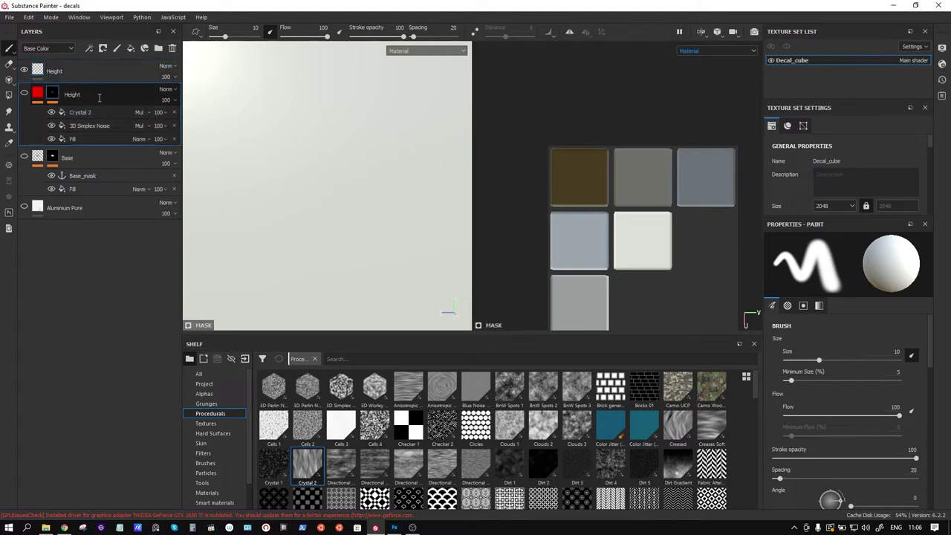
{"action": "type", "text": "_1_mask"}
{"action": "key", "text": "Return"}
Step: Add a Height_1_mask anchor point above Crystal 2, then add a fill to the Height layer
{"action": "left_click", "coordinate": [87, 113]}
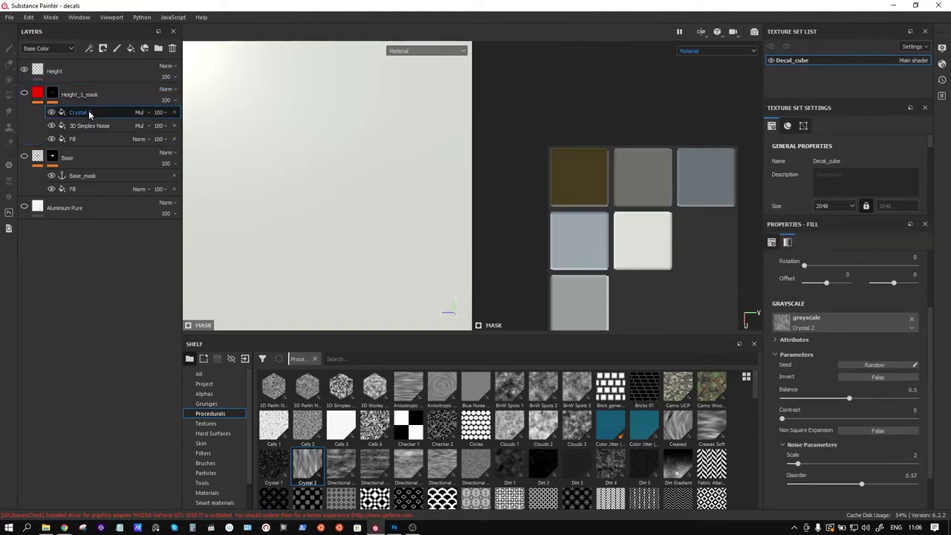
{"action": "left_click", "coordinate": [55, 99]}
{"action": "right_click", "coordinate": [78, 112]}
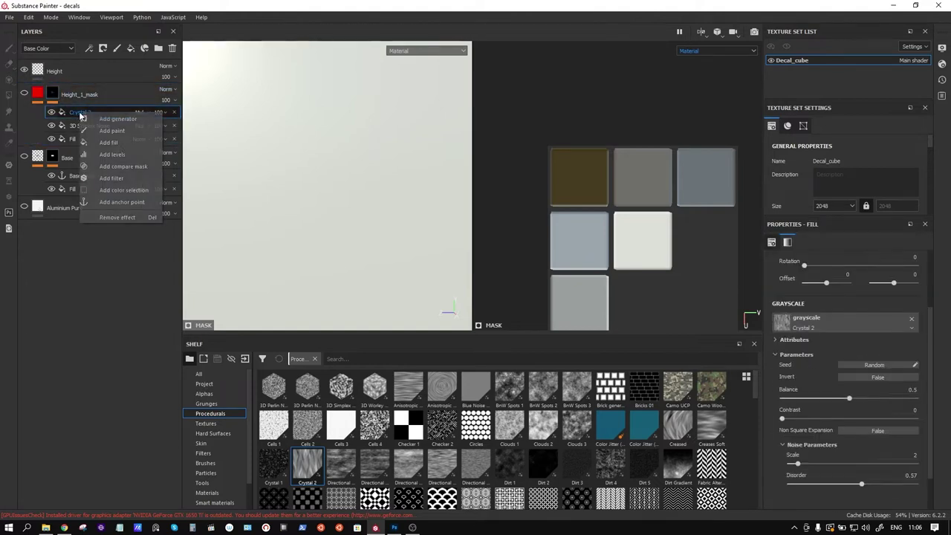
{"action": "left_click", "coordinate": [138, 203]}
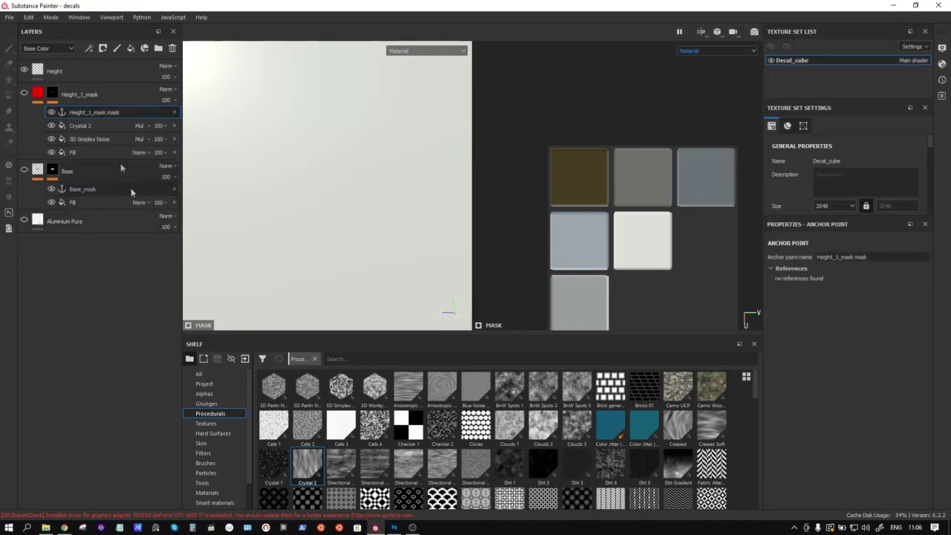
{"action": "key", "text": "BackSpace"}
{"action": "key", "text": "BackSpace"}
{"action": "key", "text": "BackSpace"}
{"action": "key", "text": "BackSpace"}
{"action": "key", "text": "BackSpace"}
{"action": "left_click", "coordinate": [61, 70]}
{"action": "right_click", "coordinate": [62, 69]}
{"action": "left_click", "coordinate": [127, 401]}
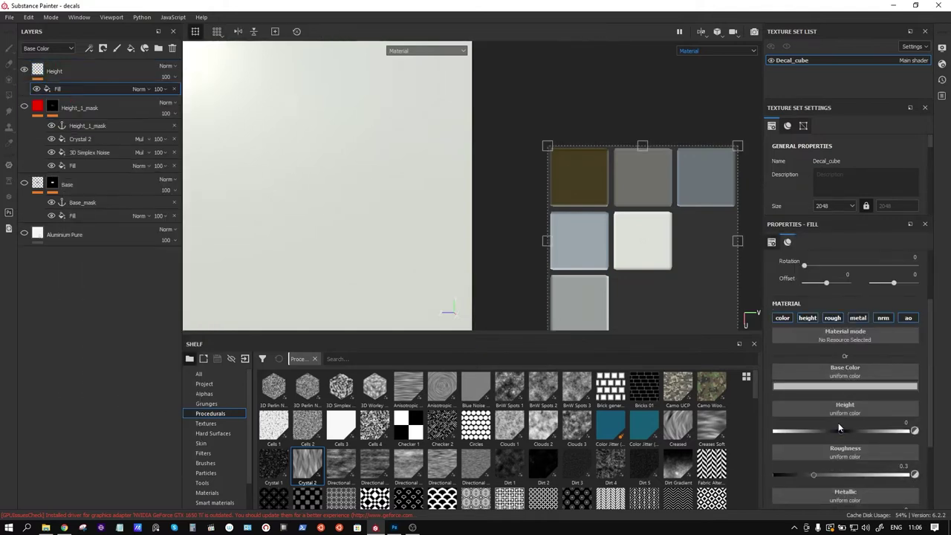
Step: Limit the Height fill to the height channel, sourced from the Height_1_mask anchor point
{"action": "left_click", "coordinate": [807, 319]}
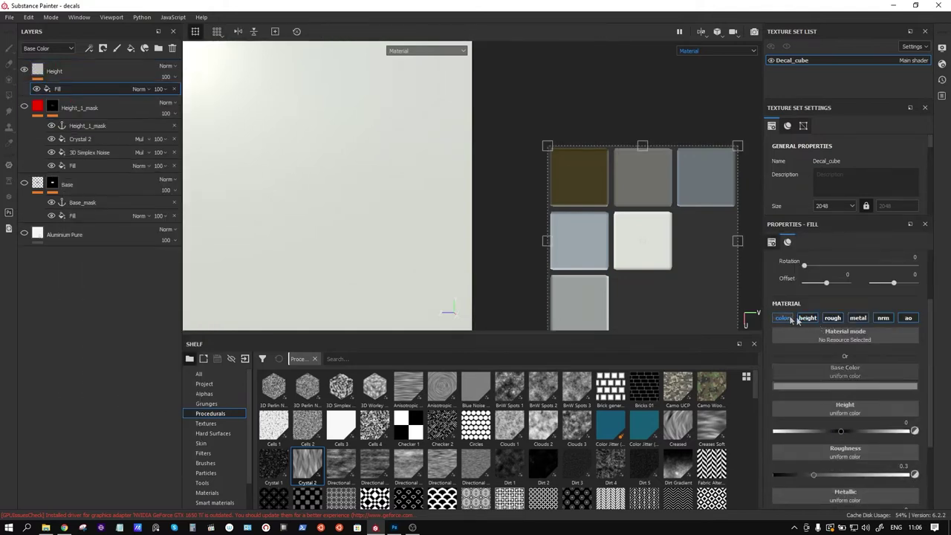
{"action": "left_click", "coordinate": [909, 319]}
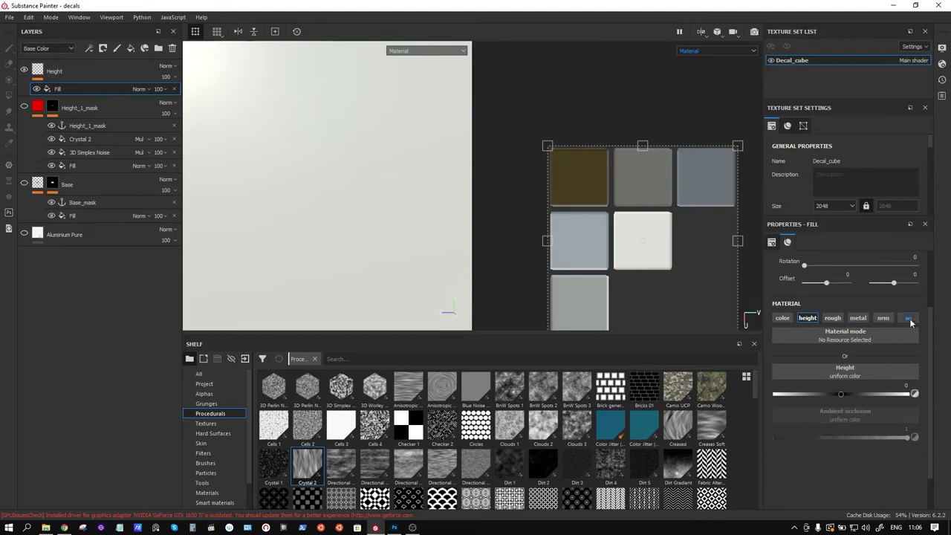
{"action": "left_click", "coordinate": [844, 369]}
{"action": "left_click", "coordinate": [870, 381]}
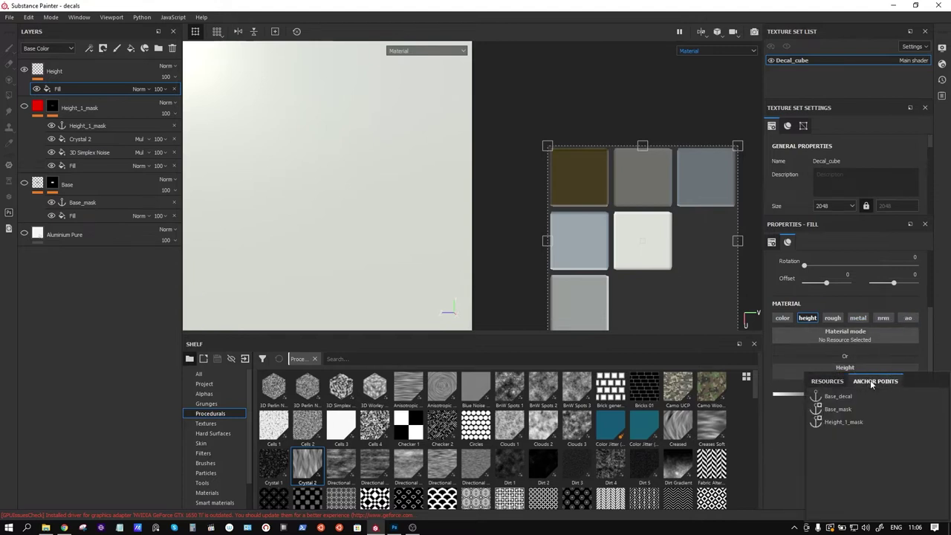
{"action": "left_click", "coordinate": [860, 423]}
{"action": "mouse_move", "coordinate": [407, 228]}
{"action": "left_mouse_down", "text": "alt"}
{"action": "mouse_move", "coordinate": [386, 220]}
{"action": "mouse_move", "coordinate": [401, 185]}
{"action": "mouse_move", "coordinate": [401, 210]}
{"action": "mouse_move", "coordinate": [352, 204]}
{"action": "mouse_move", "coordinate": [381, 191]}
{"action": "mouse_move", "coordinate": [354, 183]}
{"action": "mouse_move", "coordinate": [376, 255]}
{"action": "mouse_move", "coordinate": [374, 283]}
{"action": "mouse_move", "coordinate": [404, 214]}
{"action": "mouse_move", "coordinate": [379, 252]}
{"action": "mouse_move", "coordinate": [365, 233]}
{"action": "mouse_move", "coordinate": [374, 213]}
{"action": "mouse_move", "coordinate": [382, 224]}
{"action": "mouse_move", "coordinate": [378, 159]}
{"action": "mouse_move", "coordinate": [375, 236]}
{"action": "left_mouse_up", "text": "alt"}
{"action": "mouse_move", "coordinate": [376, 235]}
{"action": "middle_mouse_down", "text": "alt"}
{"action": "mouse_move", "coordinate": [378, 147]}
{"action": "mouse_move", "coordinate": [373, 174]}
{"action": "mouse_move", "coordinate": [371, 206]}
{"action": "mouse_move", "coordinate": [388, 126]}
{"action": "mouse_move", "coordinate": [388, 146]}
{"action": "middle_mouse_up", "text": "alt"}
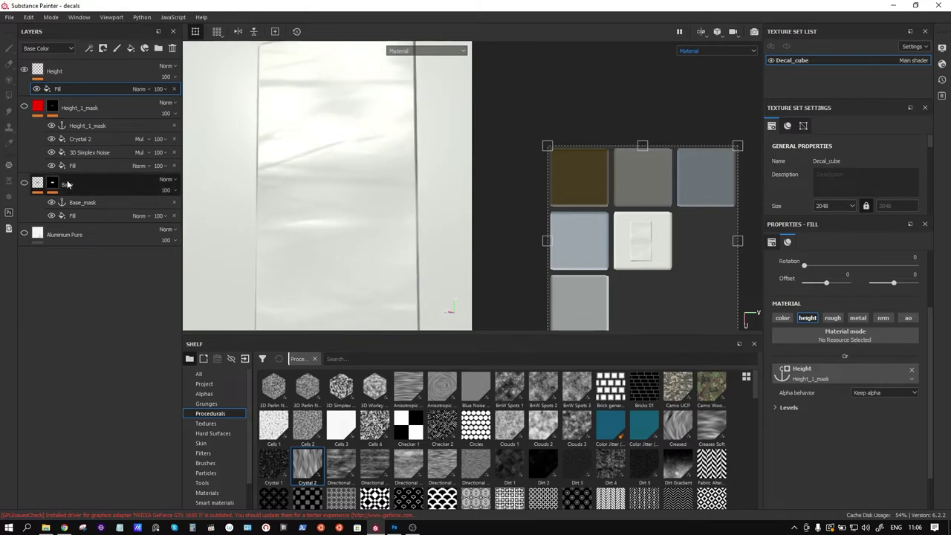
Step: Toggle off the Crystal 2 wrinkle pattern to compare the relief, then reselect Height_1_mask
{"action": "left_click", "coordinate": [51, 139]}
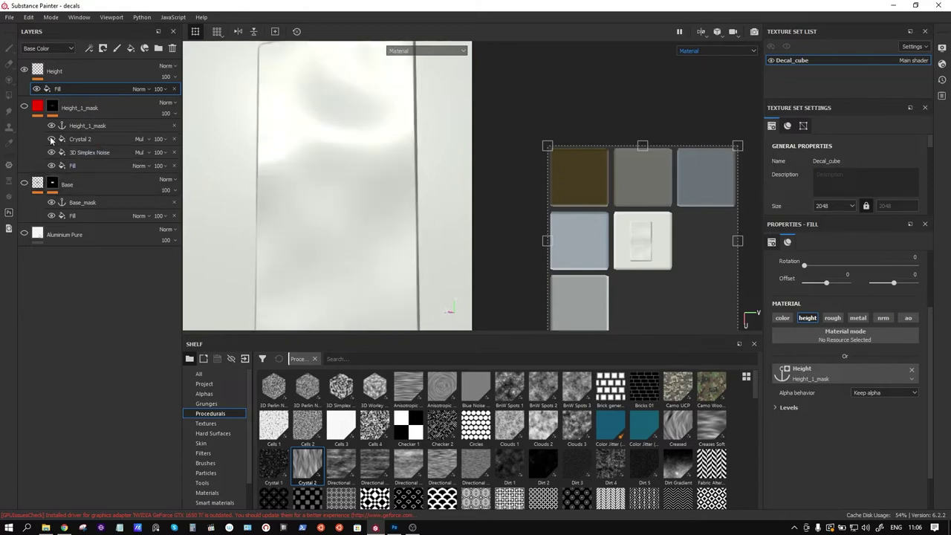
{"action": "mouse_move", "coordinate": [340, 199]}
{"action": "left_mouse_down", "text": "alt"}
{"action": "mouse_move", "coordinate": [352, 159]}
{"action": "mouse_move", "coordinate": [329, 215]}
{"action": "mouse_move", "coordinate": [340, 165]}
{"action": "mouse_move", "coordinate": [340, 190]}
{"action": "left_mouse_up", "text": "alt"}
{"action": "left_click", "coordinate": [140, 140]}
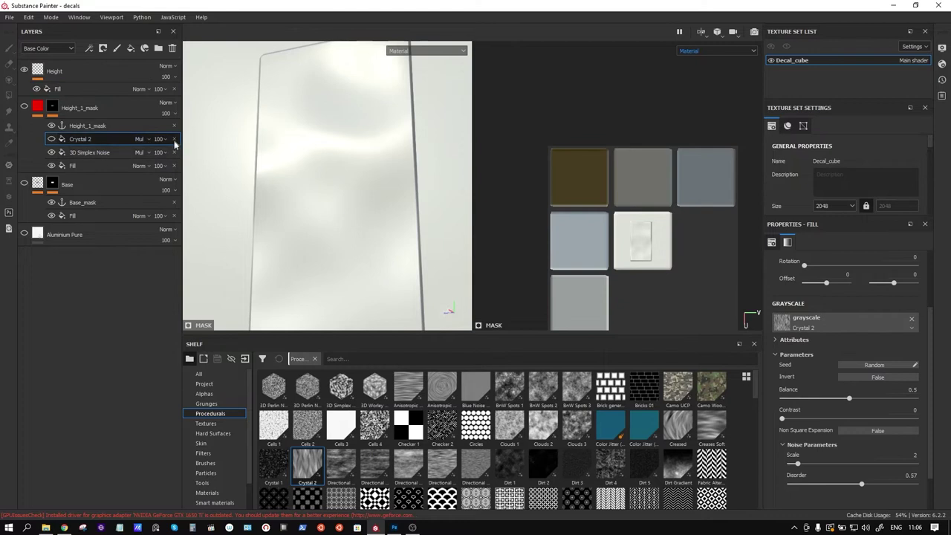
{"action": "left_click", "coordinate": [88, 125]}
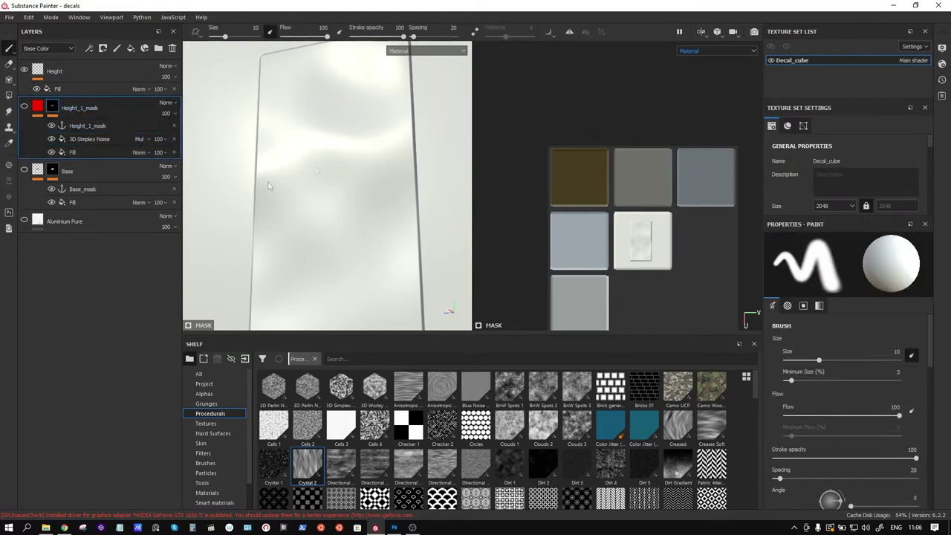
Step: Duplicate Height_1_mask, rename the copy Height_2_mask, and delete its 3D Simplex Noise
{"action": "right_click", "coordinate": [104, 110]}
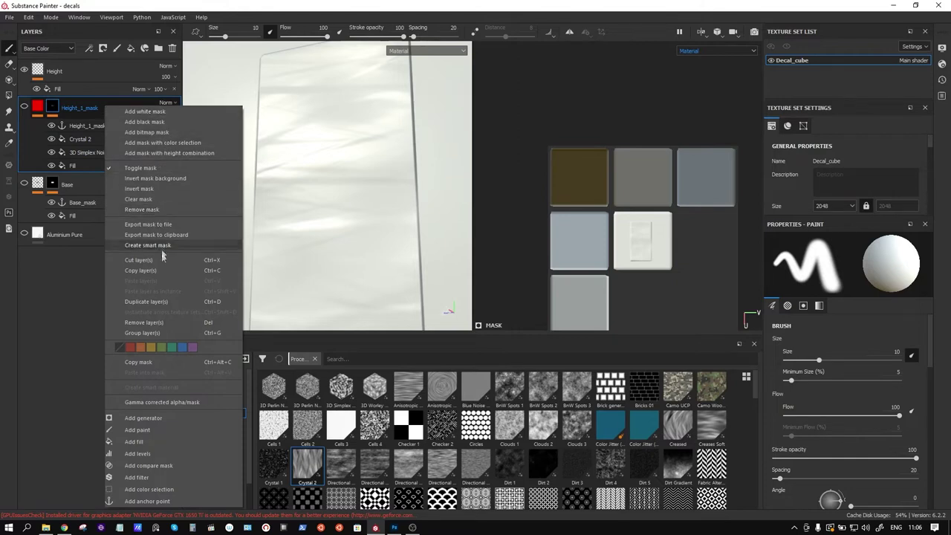
{"action": "left_click", "coordinate": [147, 301]}
{"action": "double_click", "coordinate": [90, 110]}
{"action": "left_click", "coordinate": [84, 108]}
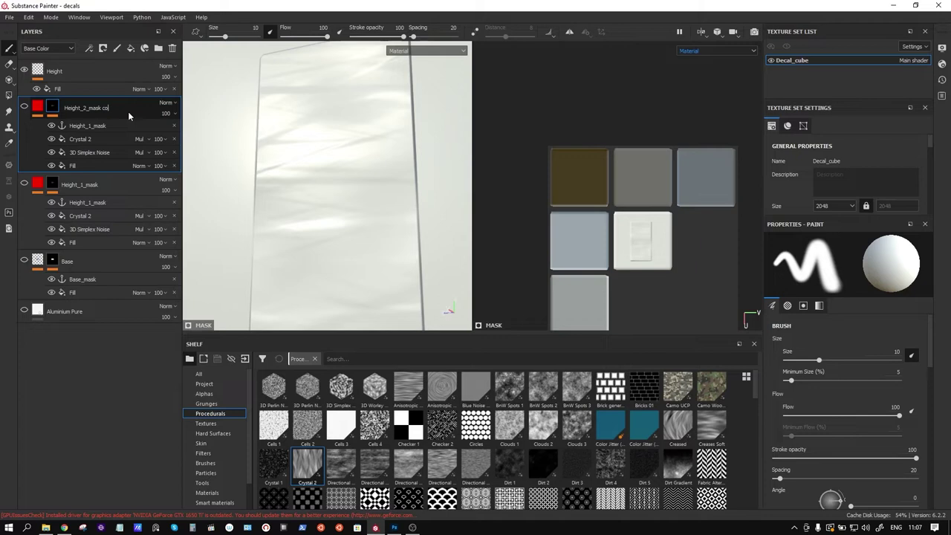
{"action": "key", "text": "BackSpace"}
{"action": "key", "text": "BackSpace"}
{"action": "key", "text": "BackSpace"}
{"action": "key", "text": "Return"}
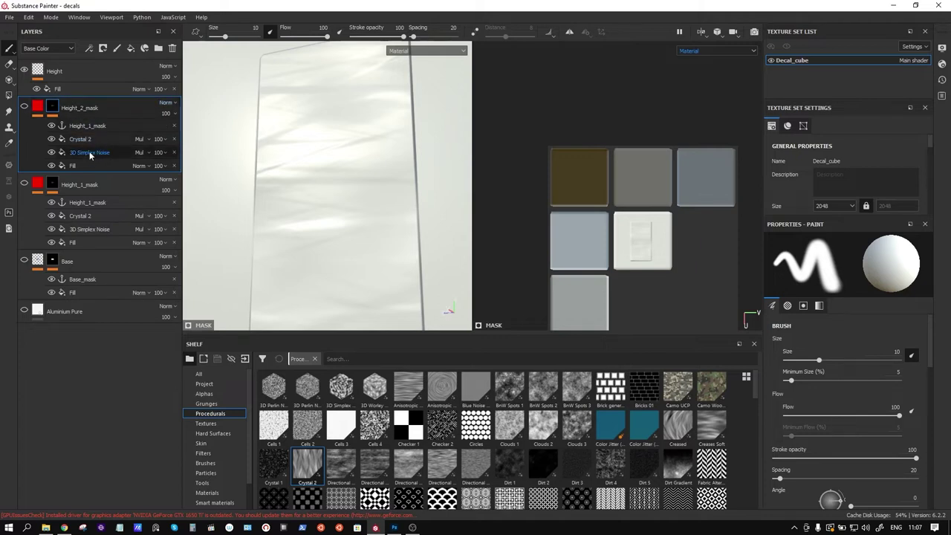
{"action": "left_click", "coordinate": [152, 155]}
{"action": "left_click", "coordinate": [174, 152]}
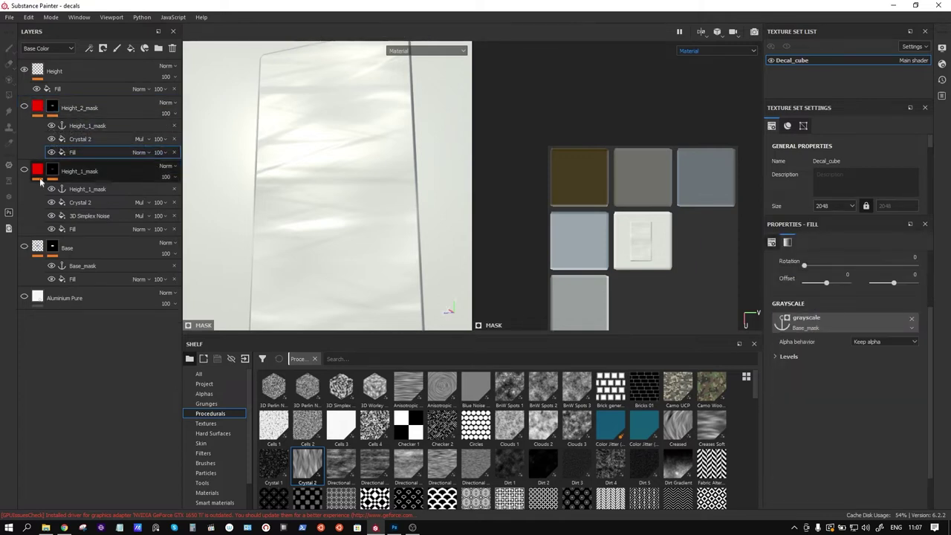
Step: Rename the copied anchor and set the Height fill's anchor source to Height_2_mask
{"action": "left_click", "coordinate": [73, 89]}
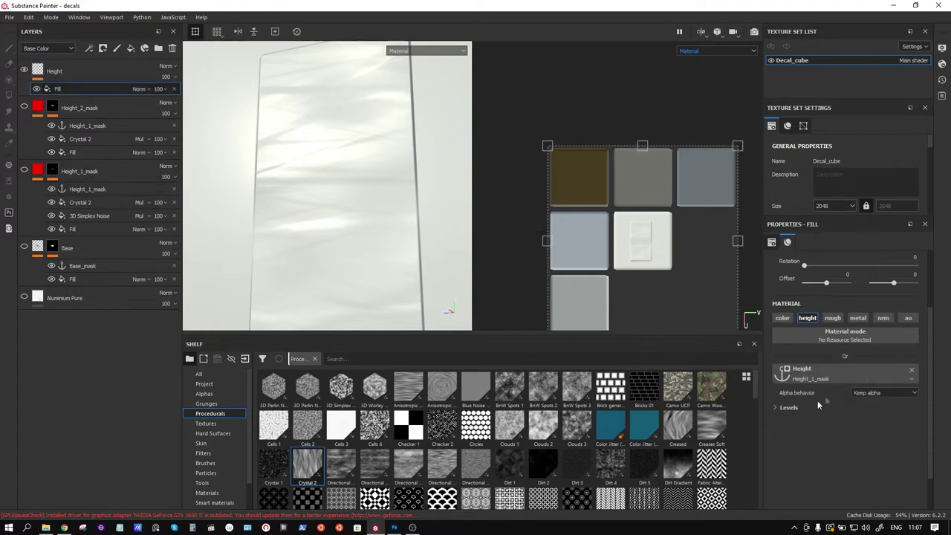
{"action": "left_click", "coordinate": [835, 377]}
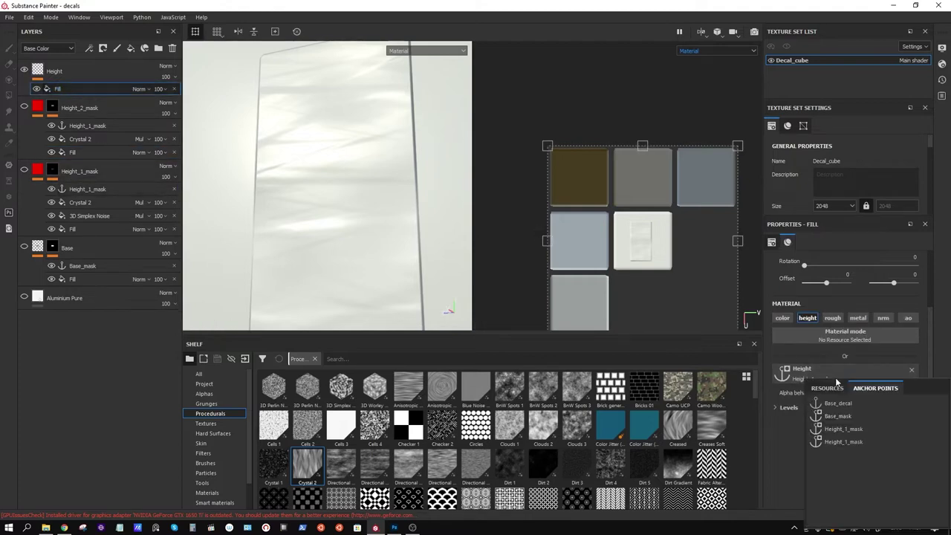
{"action": "left_click", "coordinate": [101, 126]}
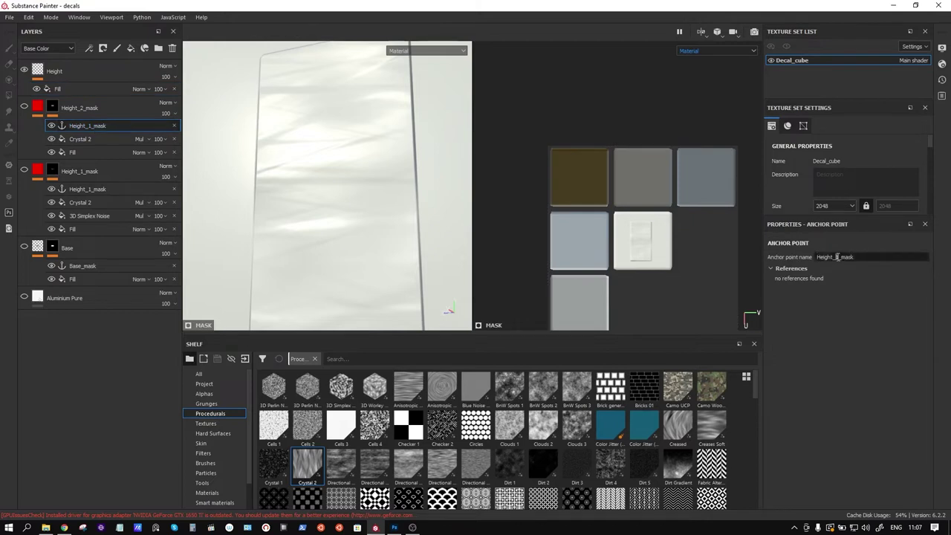
{"action": "left_click", "coordinate": [81, 89]}
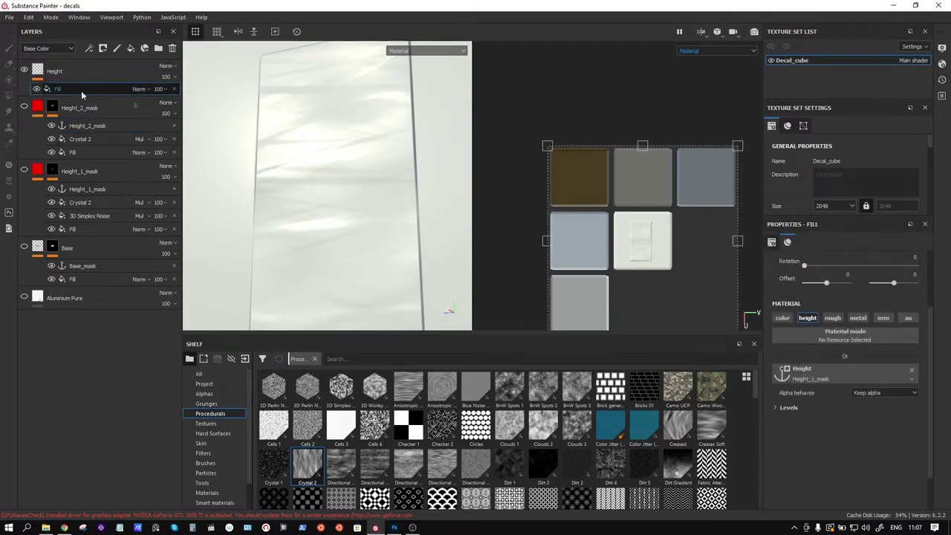
{"action": "left_click", "coordinate": [836, 372]}
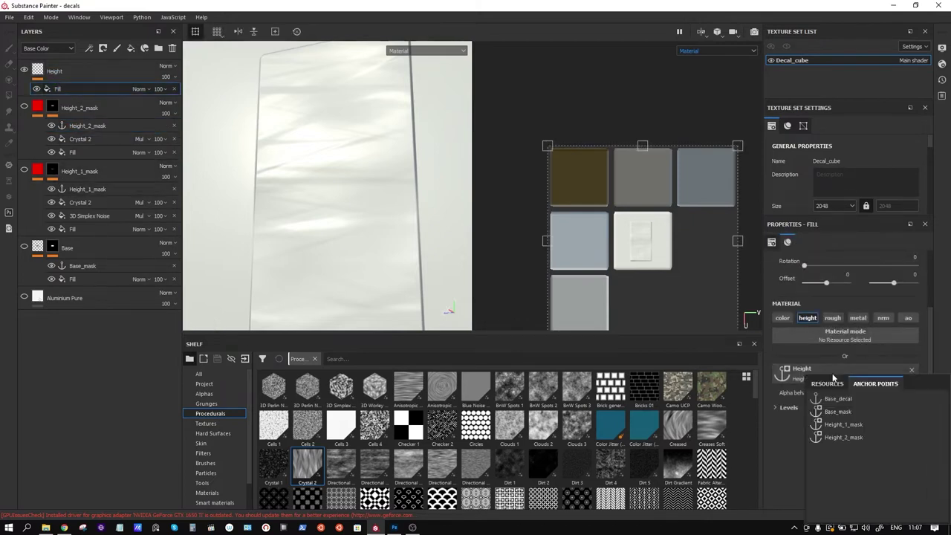
{"action": "left_click", "coordinate": [843, 437]}
{"action": "left_click_drag", "start_coordinate": [412, 210], "coordinate": [251, 185], "text": "alt"}
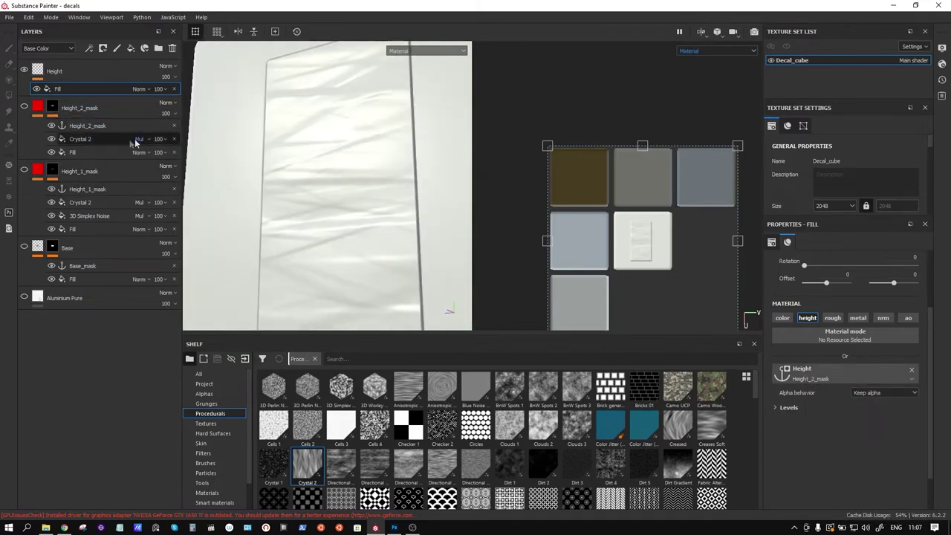
{"action": "left_click", "coordinate": [95, 139]}
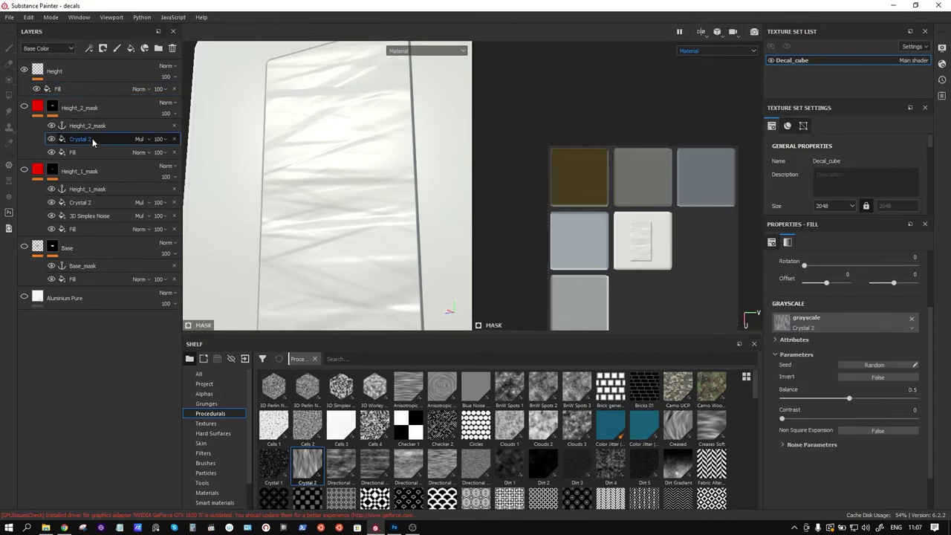
{"action": "left_click", "coordinate": [84, 150]}
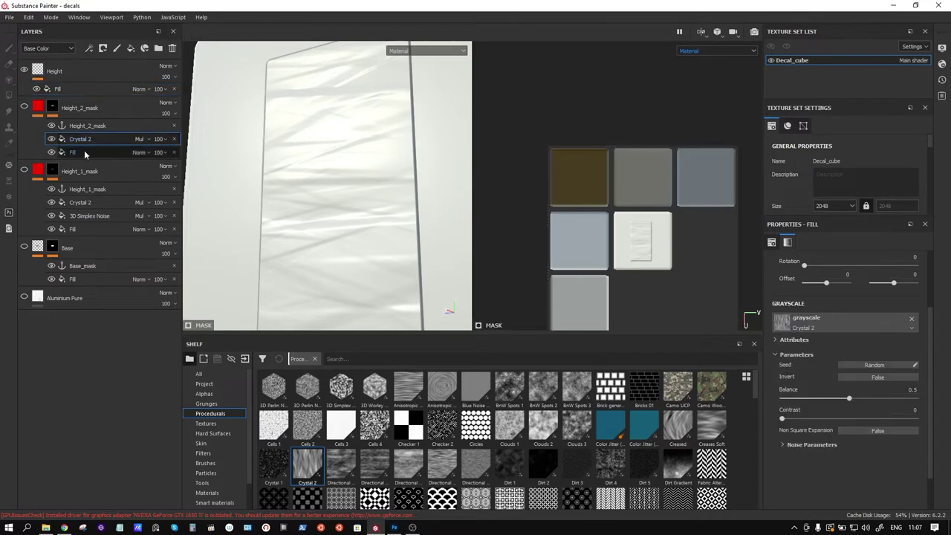
Step: Toggle the Crystal 2 wrinkles to preview Height_2_mask's red decal mask
{"action": "left_click", "coordinate": [52, 140]}
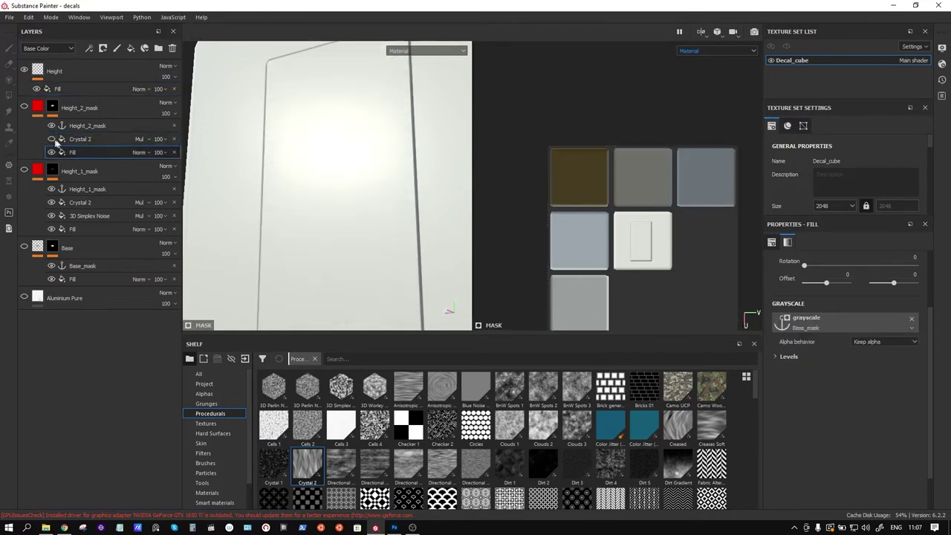
{"action": "left_click", "coordinate": [24, 107]}
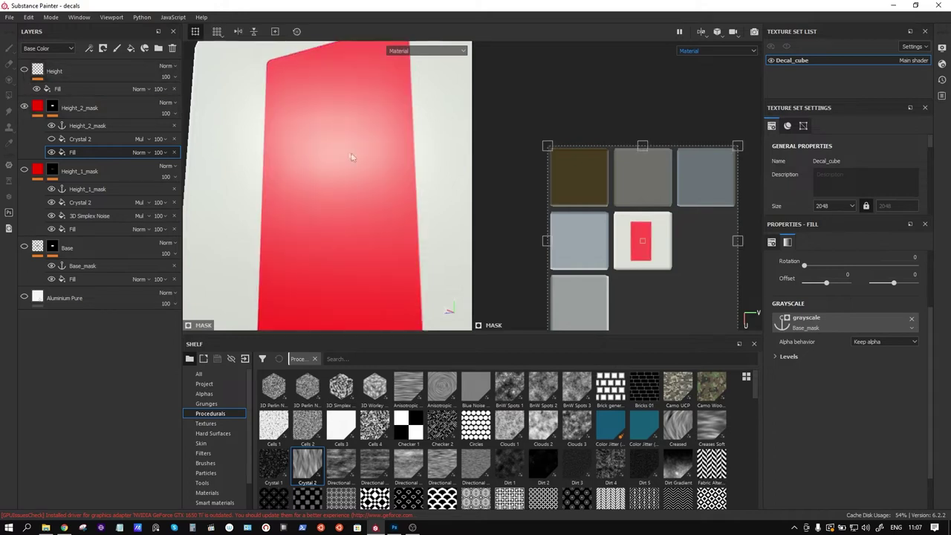
{"action": "left_click", "coordinate": [52, 139]}
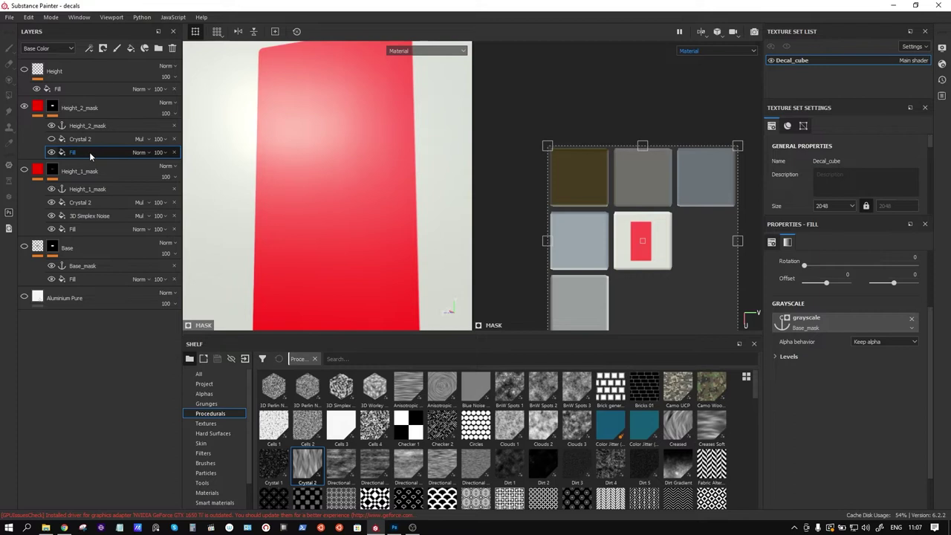
Step: Add a Mask Outline filter to the Height_2_mask fill, positioned Inside with width 0.14
{"action": "right_click", "coordinate": [91, 153]}
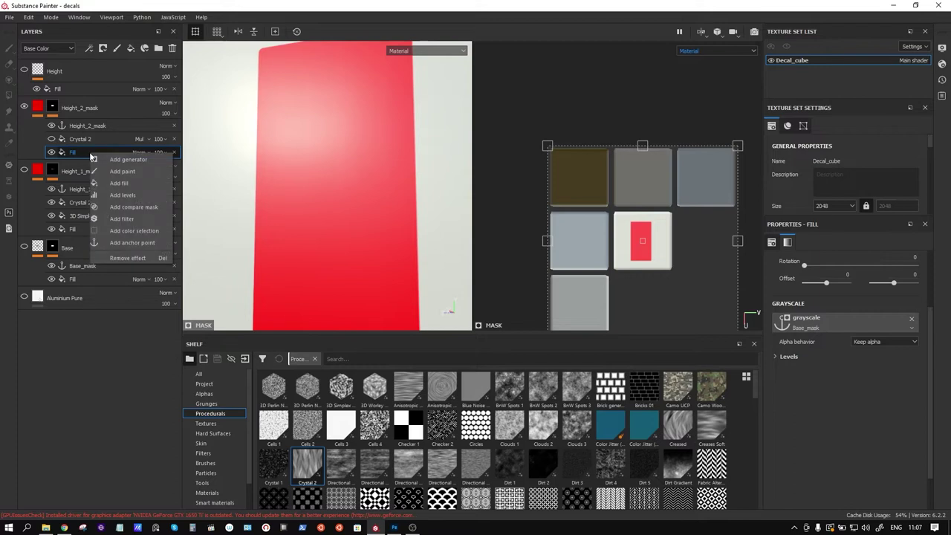
{"action": "left_click", "coordinate": [146, 218]}
{"action": "left_click", "coordinate": [880, 262]}
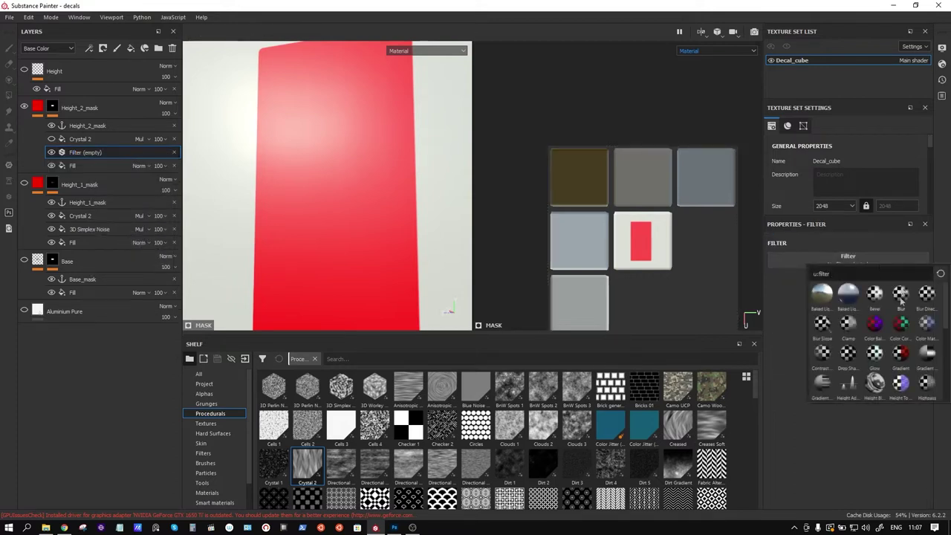
{"action": "left_click", "coordinate": [927, 324]}
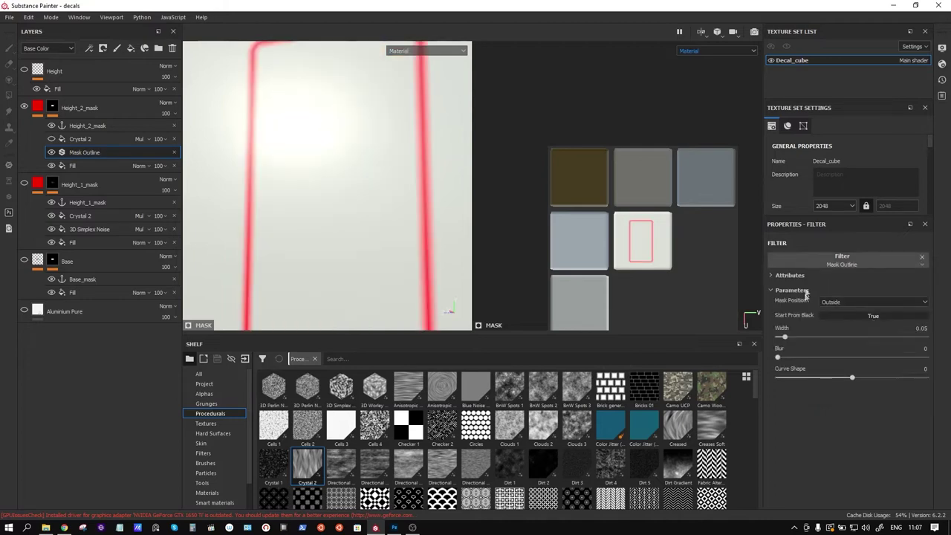
{"action": "left_click", "coordinate": [846, 302]}
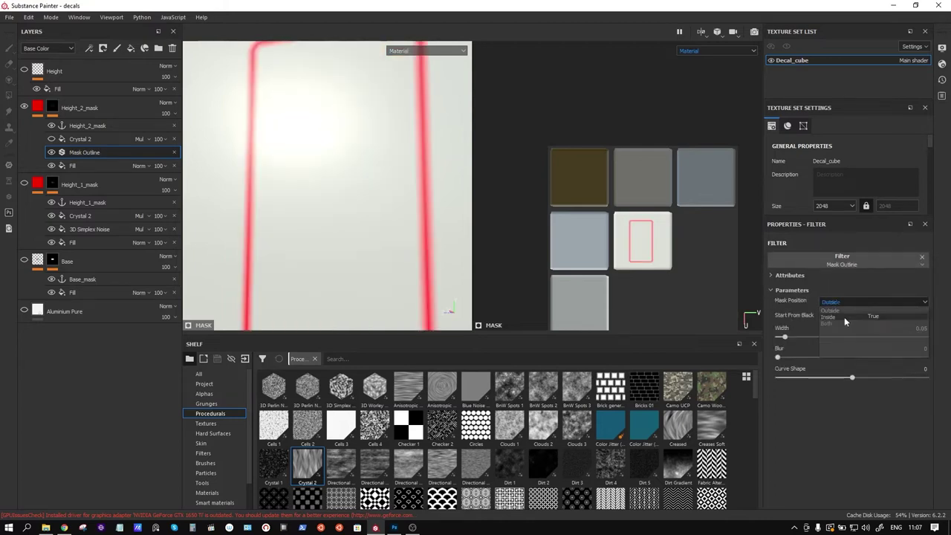
{"action": "left_click", "coordinate": [843, 316]}
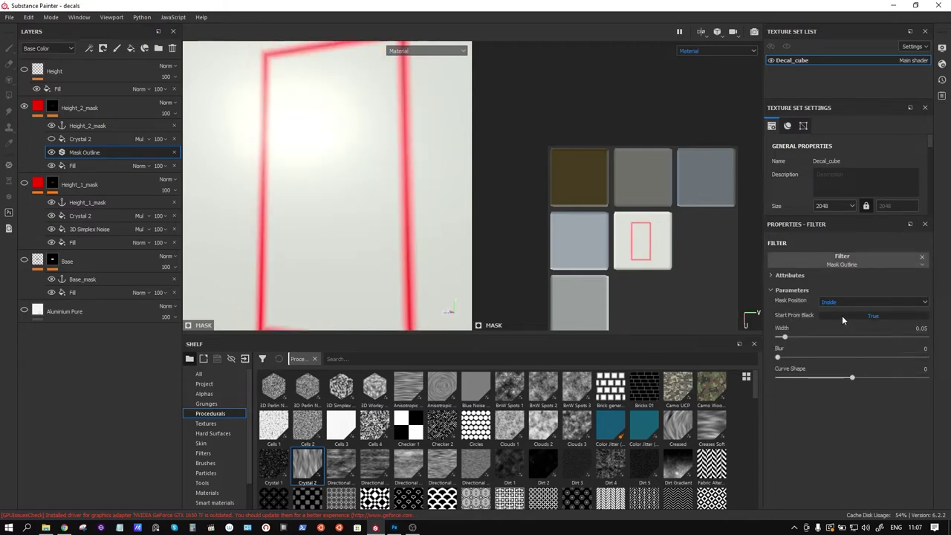
{"action": "left_click", "coordinate": [846, 303]}
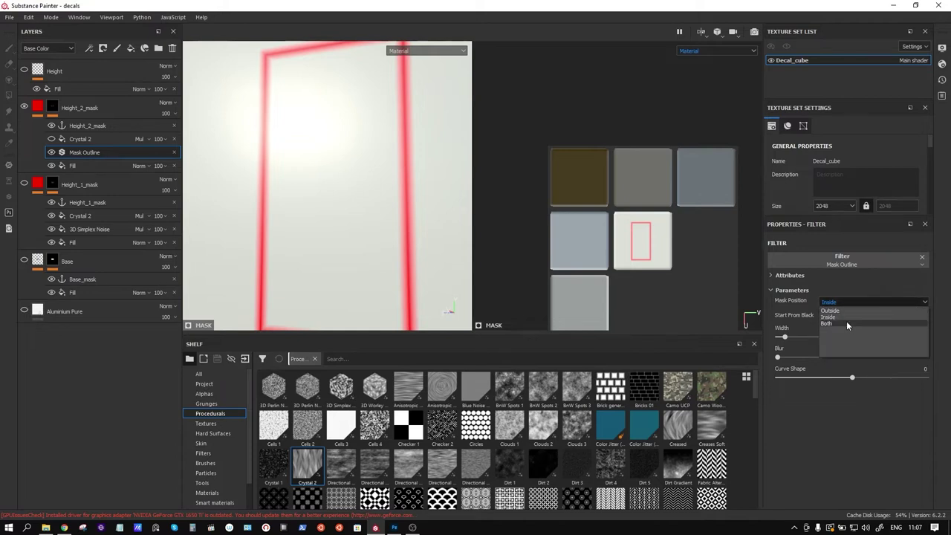
{"action": "left_click", "coordinate": [845, 320]}
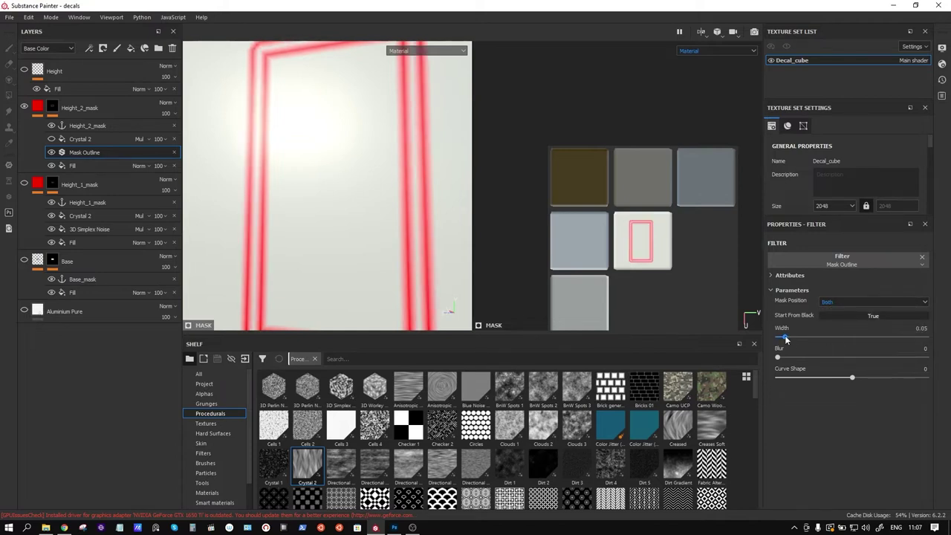
{"action": "left_click_drag", "start_coordinate": [784, 337], "coordinate": [798, 337]}
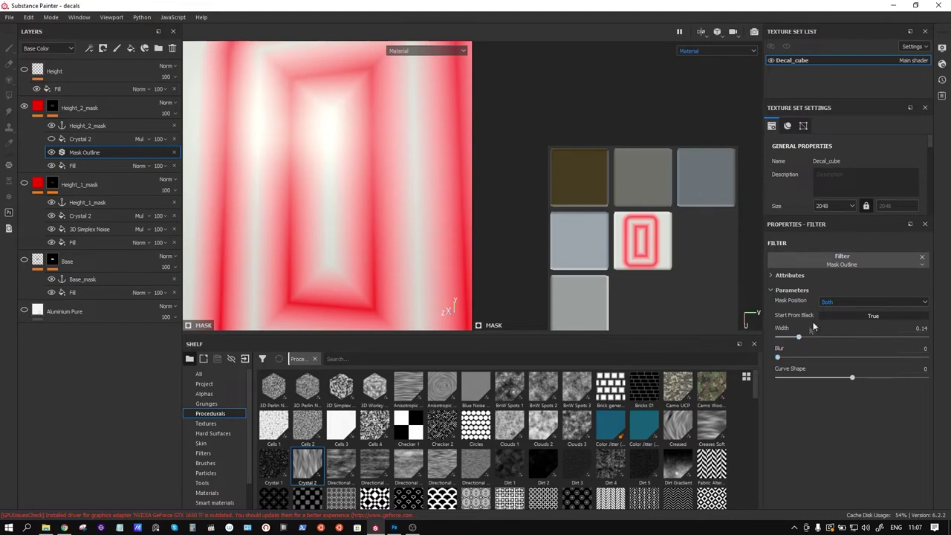
{"action": "left_click", "coordinate": [847, 298]}
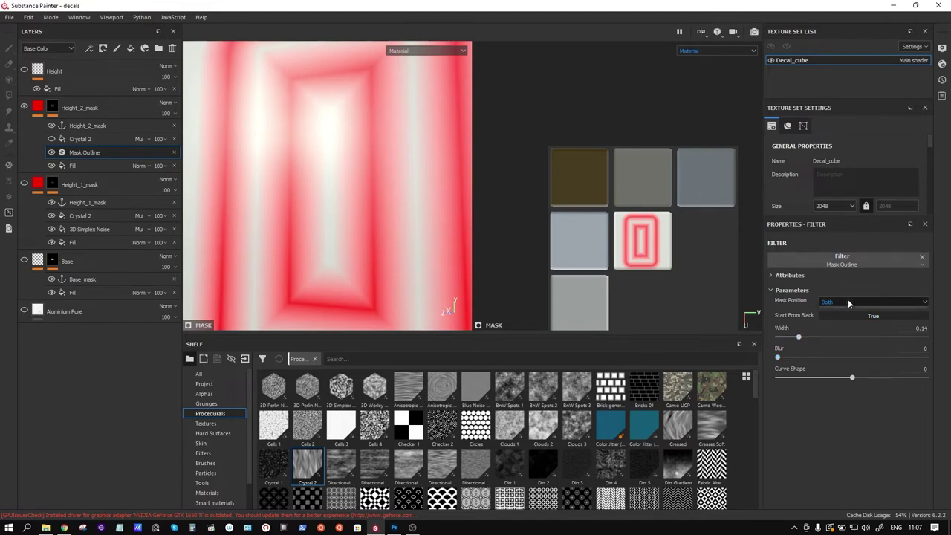
{"action": "left_click", "coordinate": [841, 317]}
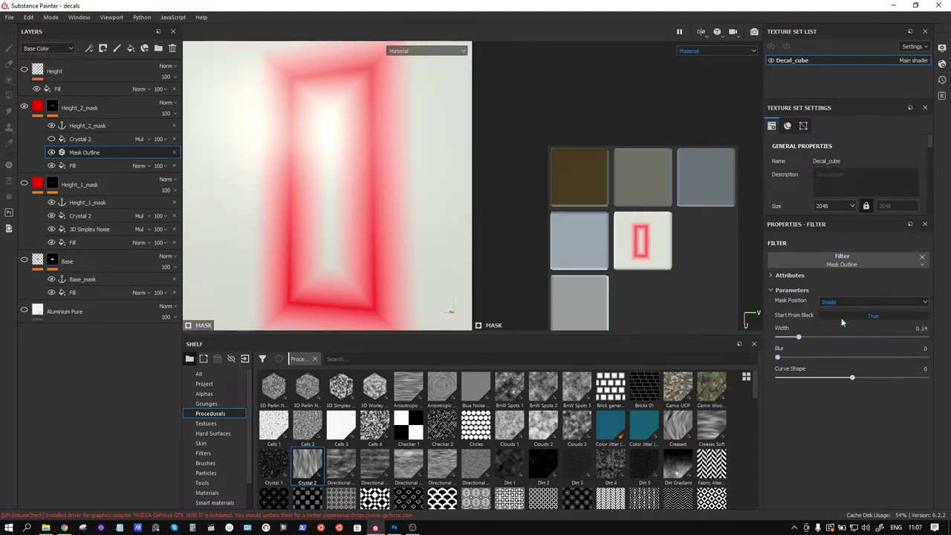
{"action": "left_click", "coordinate": [834, 266]}
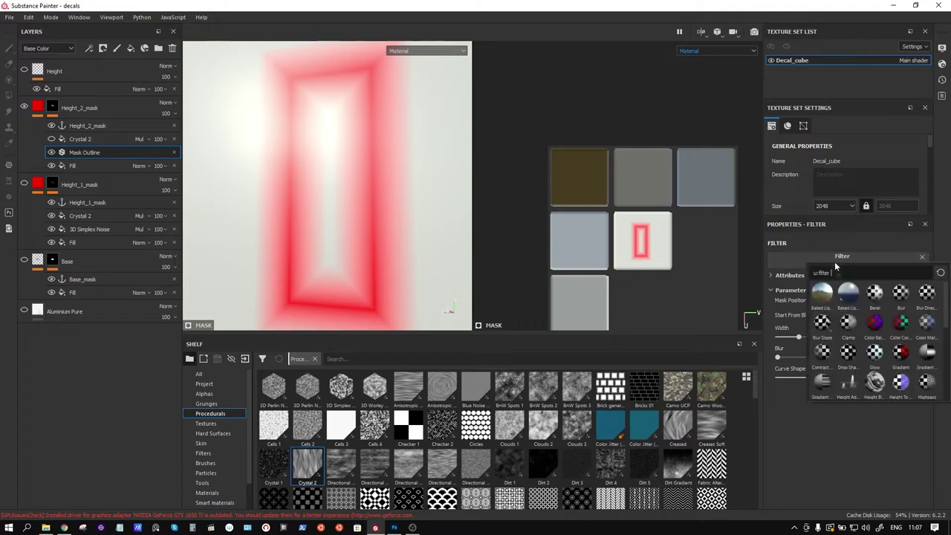
Step: Replace the outline with a Blur filter and raise its intensity to about 9.85
{"action": "left_click", "coordinate": [899, 294]}
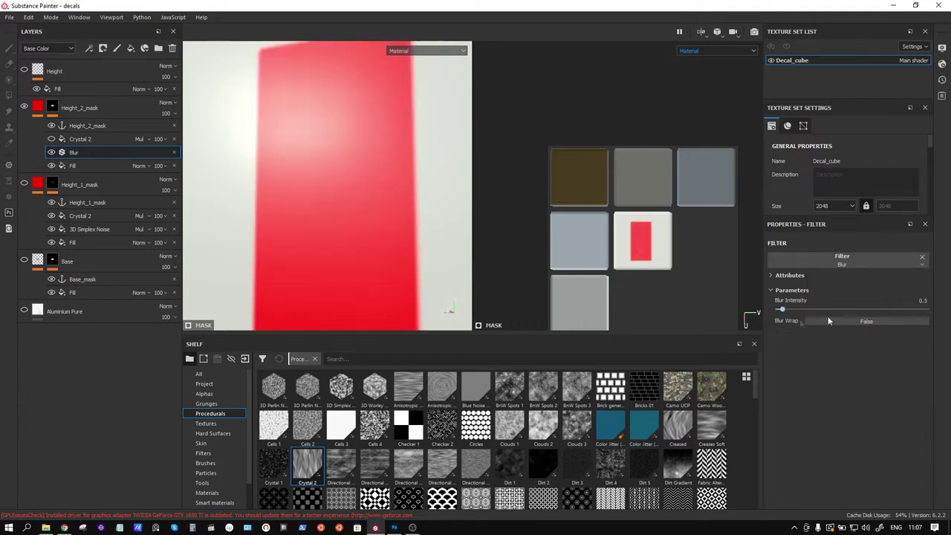
{"action": "left_click_drag", "start_coordinate": [783, 310], "coordinate": [821, 308]}
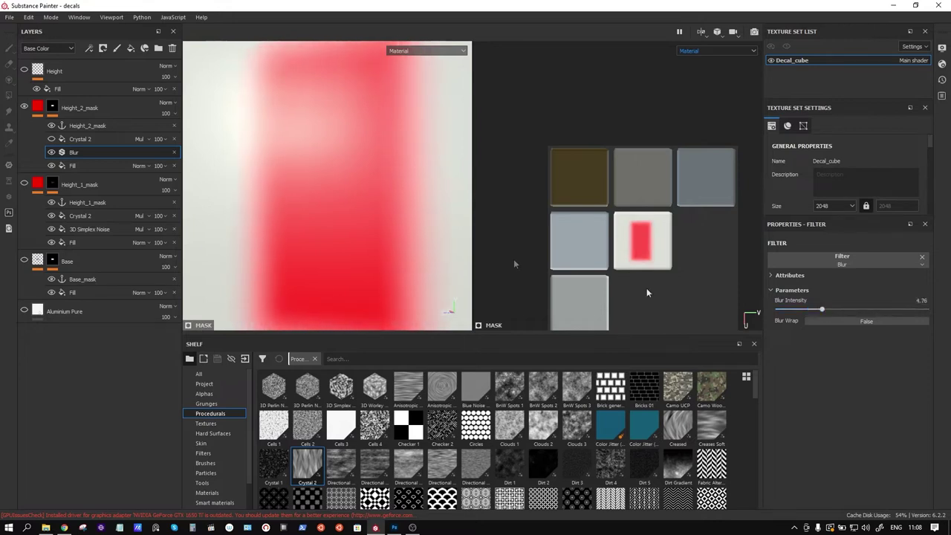
{"action": "left_click_drag", "start_coordinate": [821, 309], "coordinate": [870, 314]}
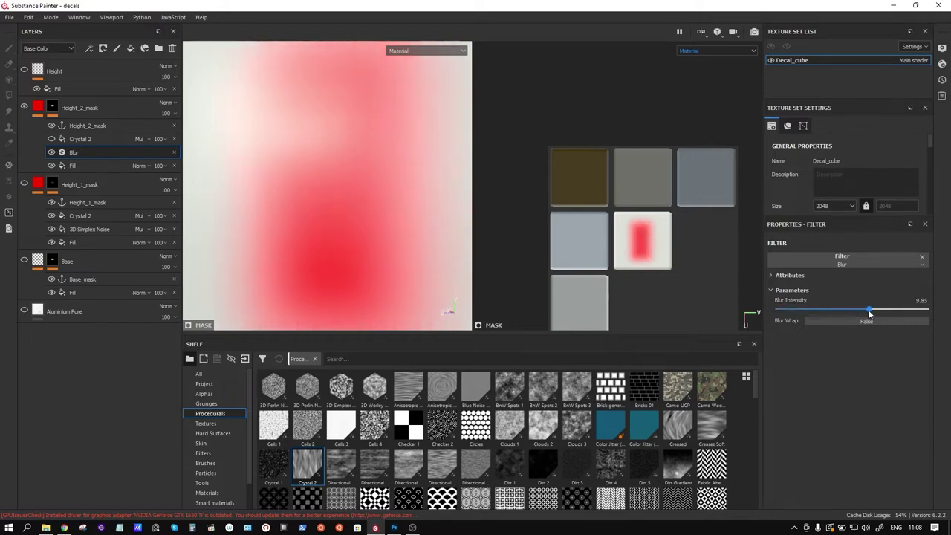
{"action": "left_click_drag", "start_coordinate": [873, 313], "coordinate": [863, 313]}
{"action": "right_click", "coordinate": [87, 153]}
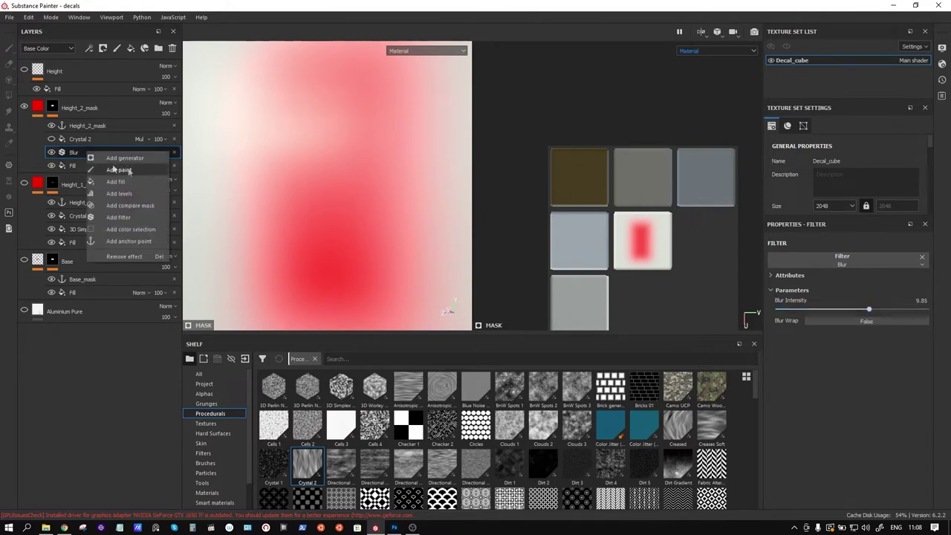
Step: Add a fill sourced from the Base_mask anchor, inverted in Levels, in Subtract blend mode
{"action": "left_click", "coordinate": [132, 180]}
{"action": "left_click", "coordinate": [843, 325]}
{"action": "left_click", "coordinate": [874, 335]}
{"action": "left_click", "coordinate": [851, 359]}
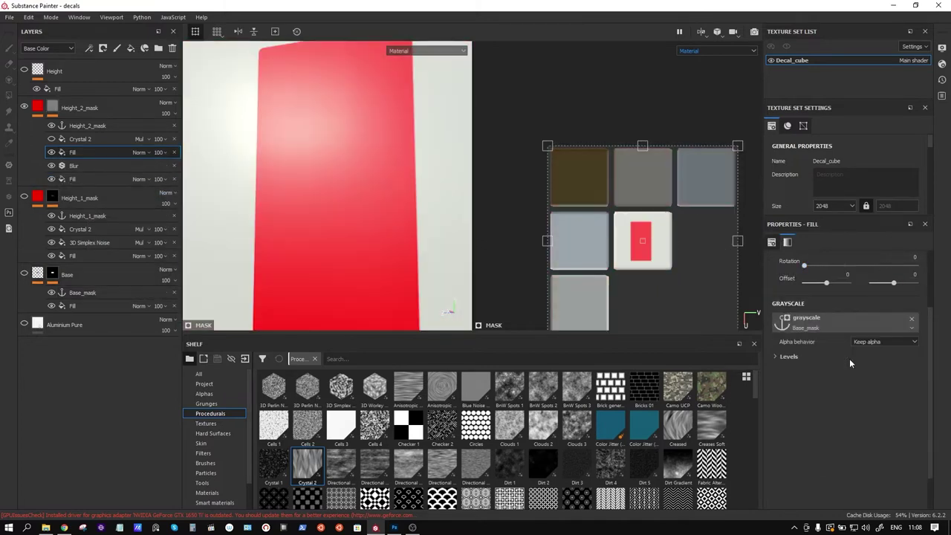
{"action": "left_click", "coordinate": [786, 357]}
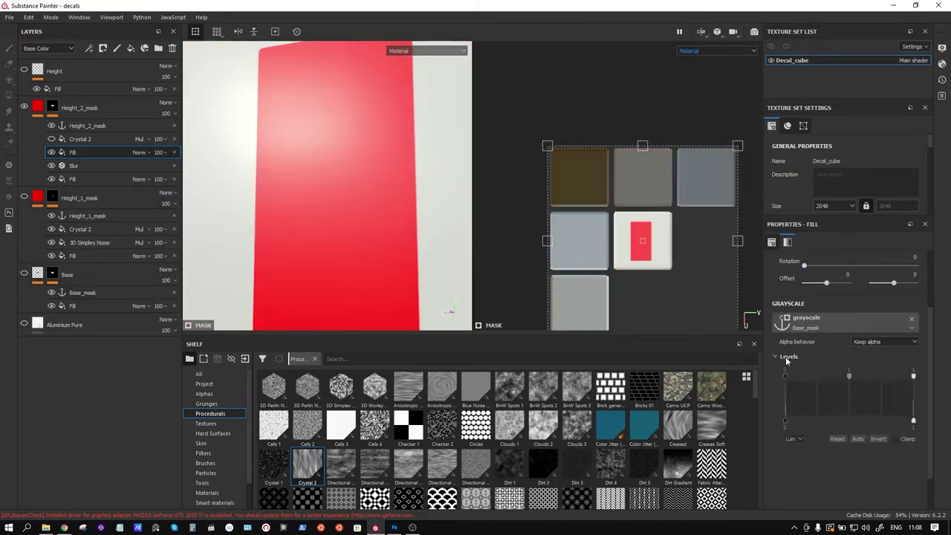
{"action": "left_click", "coordinate": [878, 439]}
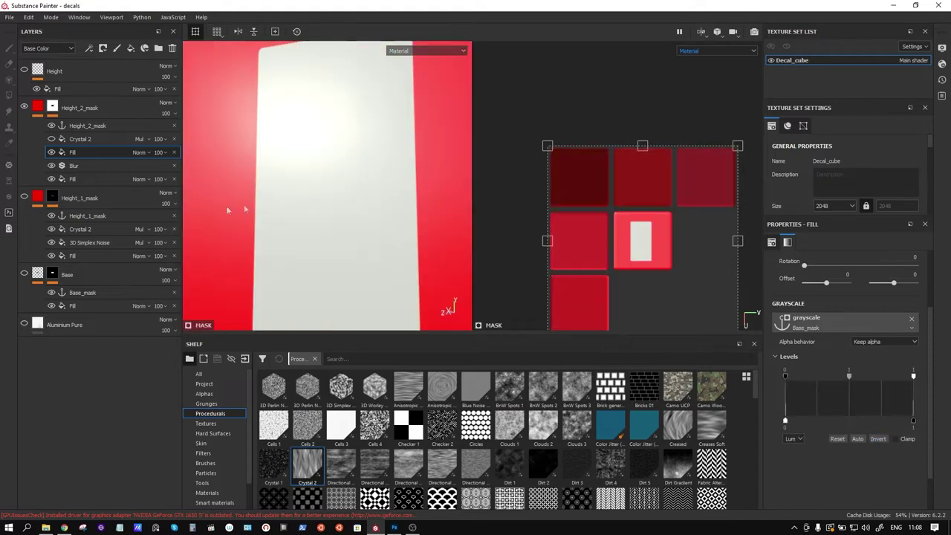
{"action": "left_click", "coordinate": [141, 152]}
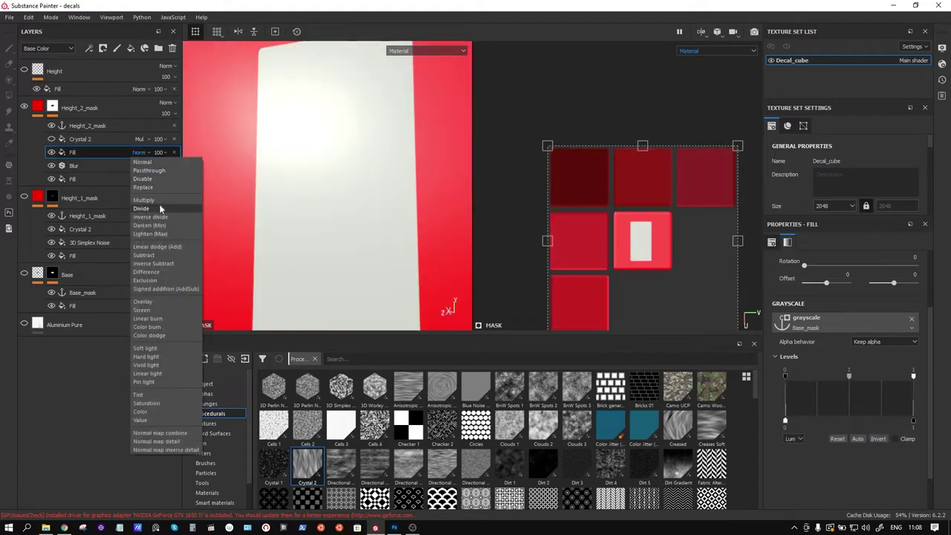
{"action": "left_click", "coordinate": [144, 255]}
Step: Lower the Height_2_mask Blur intensity to 6.8
{"action": "left_click_drag", "start_coordinate": [423, 185], "coordinate": [373, 172], "text": "alt"}
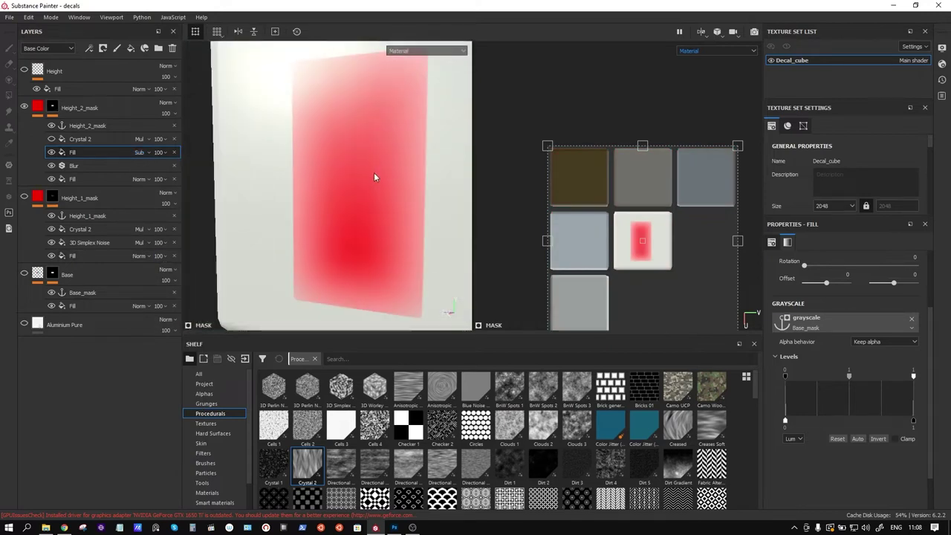
{"action": "left_click", "coordinate": [75, 165]}
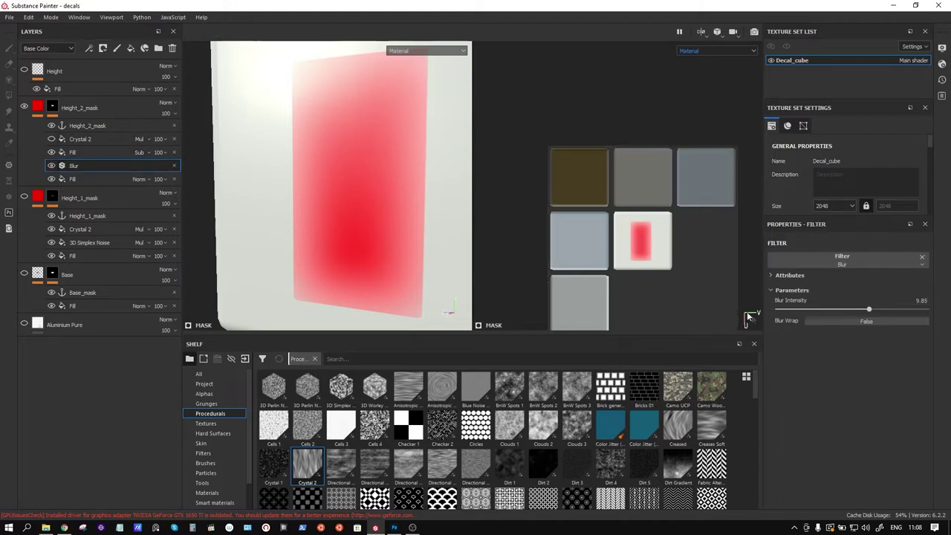
{"action": "mouse_move", "coordinate": [869, 310]}
{"action": "left_mouse_down"}
{"action": "mouse_move", "coordinate": [928, 310]}
{"action": "mouse_move", "coordinate": [840, 312]}
{"action": "left_mouse_up"}
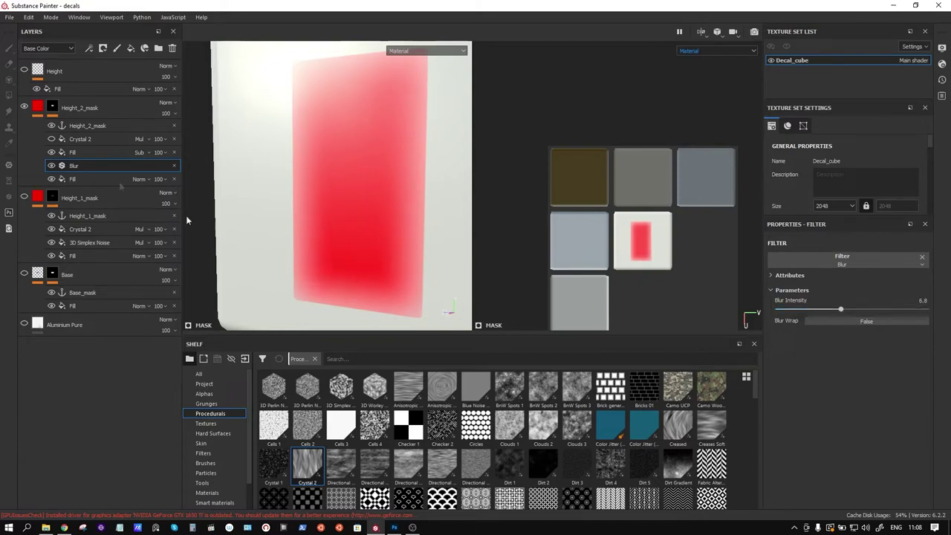
{"action": "left_click", "coordinate": [92, 151]}
Step: Invert the lower fill under Blur so only the decal edges remain
{"action": "right_click", "coordinate": [92, 151]}
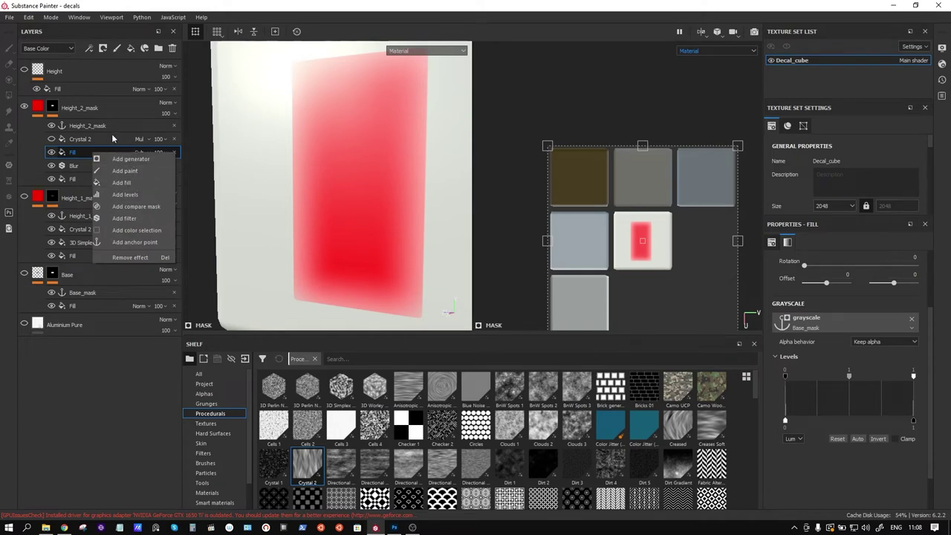
{"action": "left_click", "coordinate": [72, 165]}
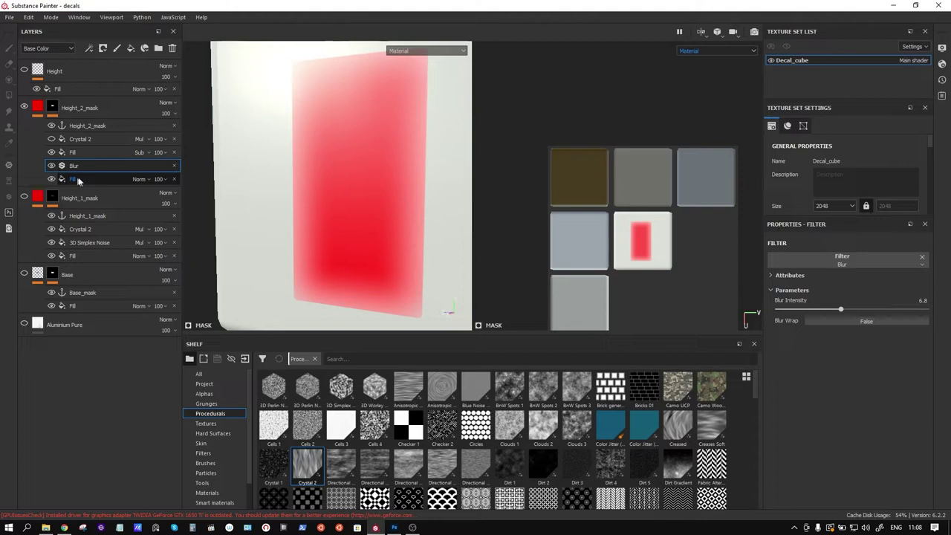
{"action": "right_click", "coordinate": [76, 181]}
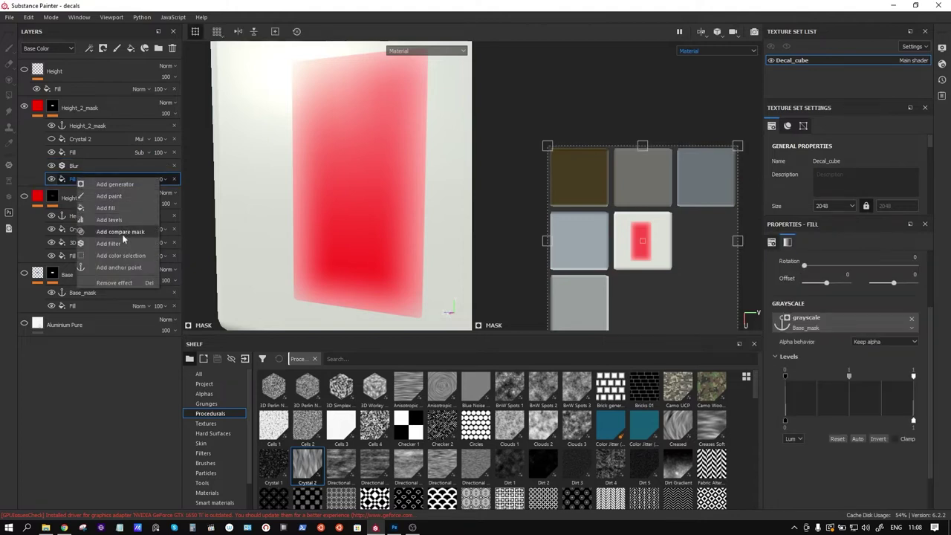
{"action": "key", "text": "Escape"}
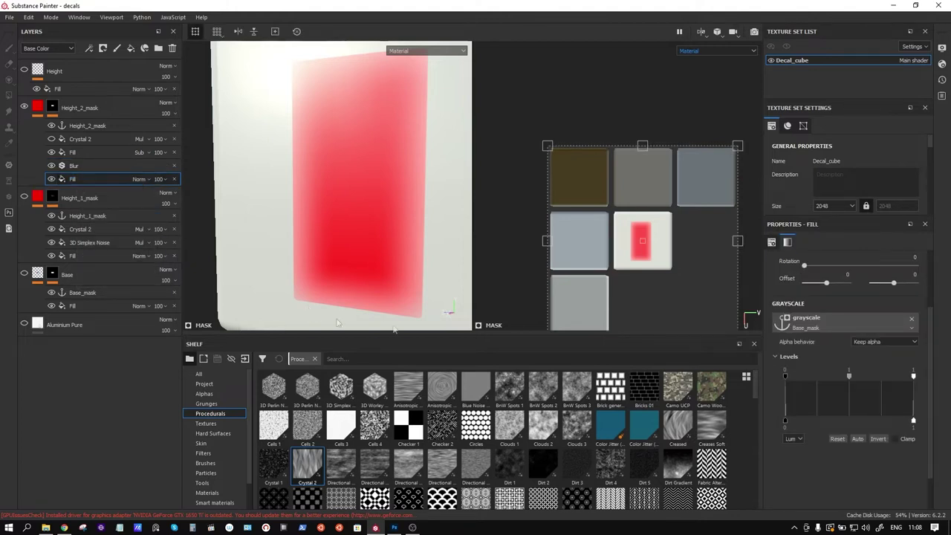
{"action": "left_click", "coordinate": [878, 438]}
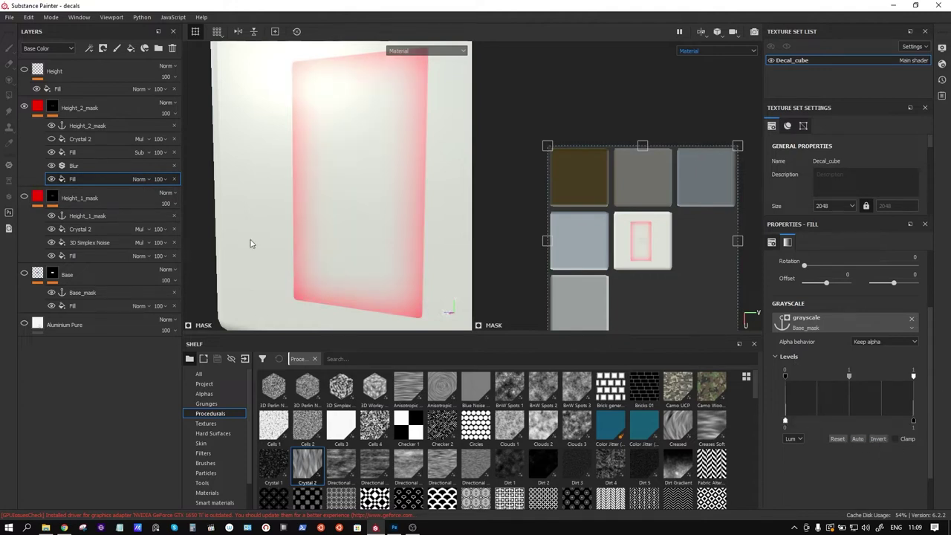
Step: Set the edge Blur intensity to 8.4 and preview the edge mask
{"action": "left_click", "coordinate": [73, 165]}
{"action": "mouse_move", "coordinate": [852, 309]}
{"action": "left_mouse_down"}
{"action": "mouse_move", "coordinate": [883, 312]}
{"action": "mouse_move", "coordinate": [827, 312]}
{"action": "mouse_move", "coordinate": [876, 309]}
{"action": "mouse_move", "coordinate": [855, 310]}
{"action": "left_mouse_up"}
{"action": "mouse_move", "coordinate": [319, 191]}
{"action": "left_mouse_down", "text": "alt"}
{"action": "mouse_move", "coordinate": [364, 191]}
{"action": "mouse_move", "coordinate": [319, 191]}
{"action": "mouse_move", "coordinate": [334, 192]}
{"action": "mouse_move", "coordinate": [324, 198]}
{"action": "left_mouse_up", "text": "alt"}
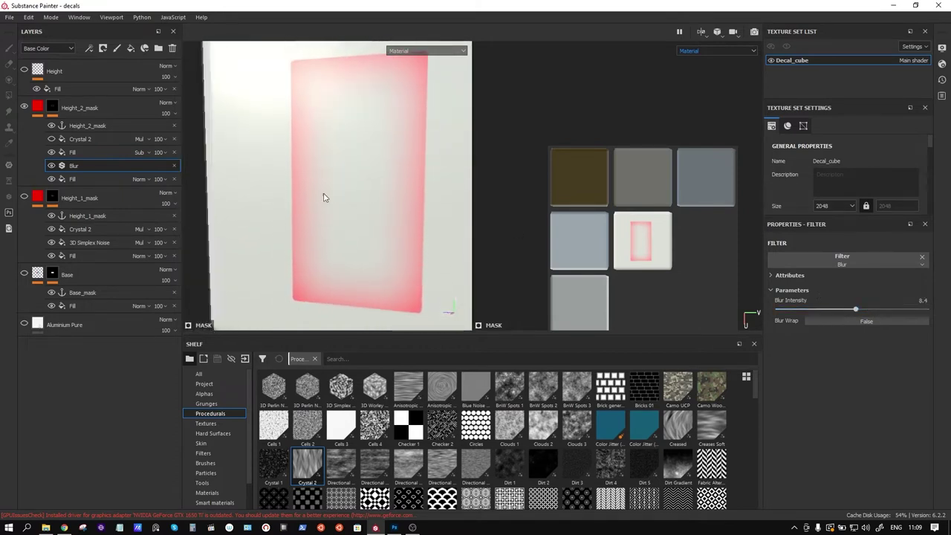
{"action": "left_click", "coordinate": [51, 139]}
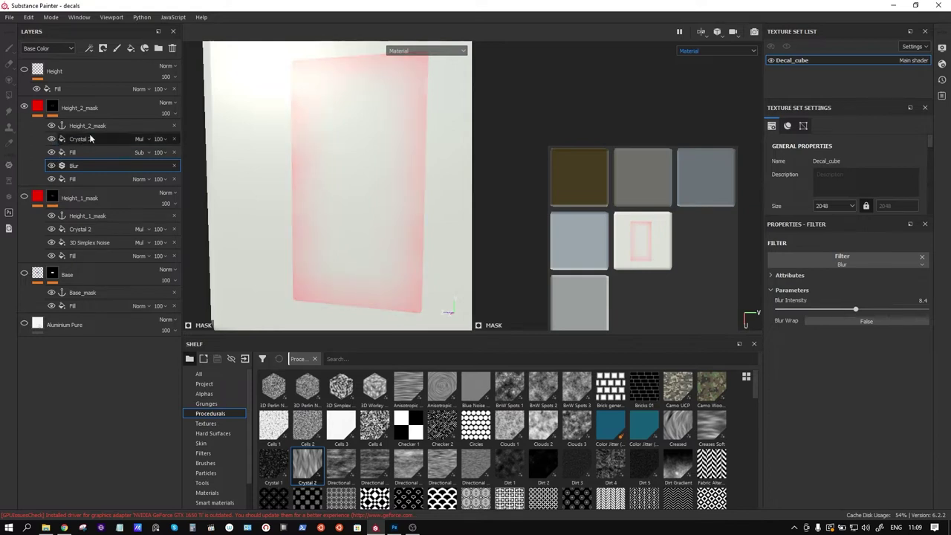
{"action": "mouse_move", "coordinate": [344, 162]}
{"action": "left_mouse_down", "text": "alt"}
{"action": "mouse_move", "coordinate": [328, 139]}
{"action": "mouse_move", "coordinate": [323, 165]}
{"action": "mouse_move", "coordinate": [341, 161]}
{"action": "left_mouse_up", "text": "alt"}
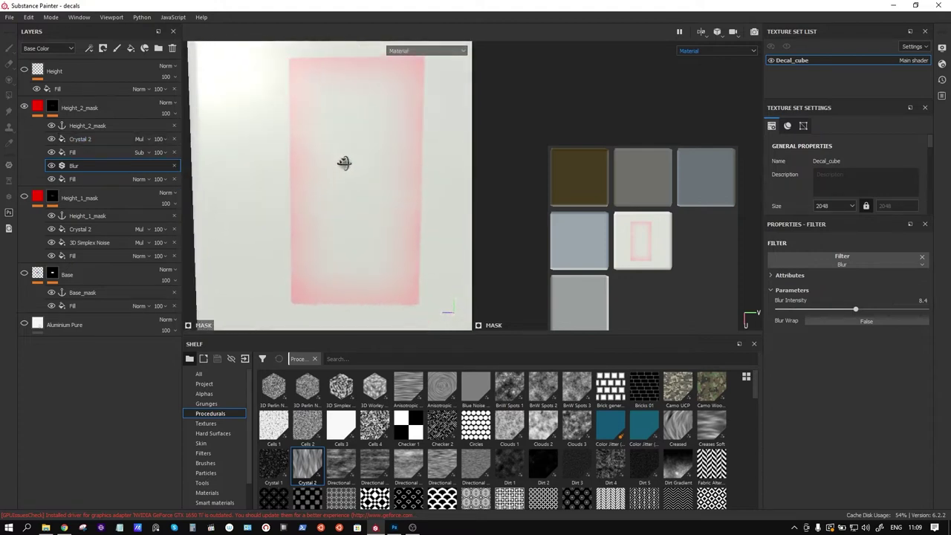
{"action": "left_click", "coordinate": [24, 107]}
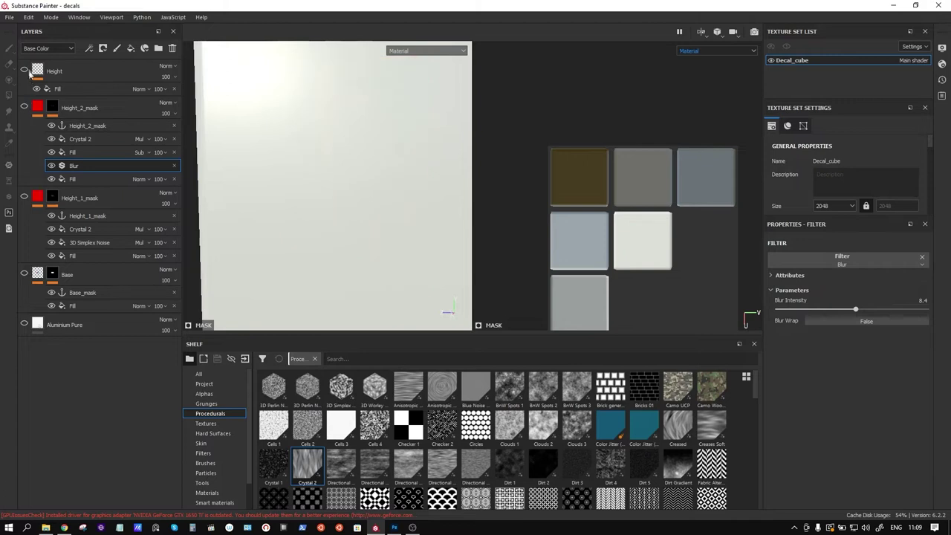
Step: View the plate's top bevel while easing the Blur intensity down to about 6.05
{"action": "mouse_move", "coordinate": [373, 144]}
{"action": "left_mouse_down", "text": "alt"}
{"action": "mouse_move", "coordinate": [380, 204]}
{"action": "mouse_move", "coordinate": [371, 181]}
{"action": "left_mouse_up", "text": "alt"}
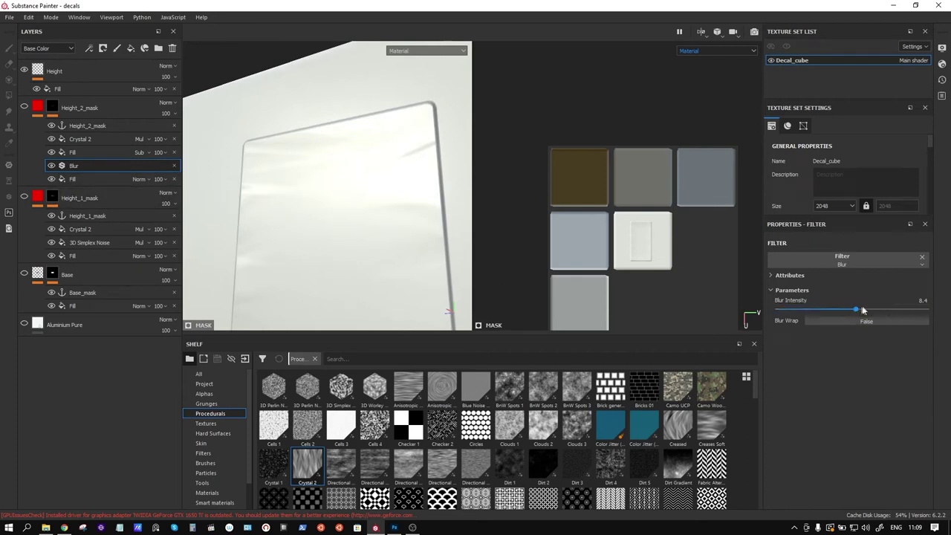
{"action": "mouse_move", "coordinate": [855, 308]}
{"action": "left_mouse_down"}
{"action": "mouse_move", "coordinate": [891, 309]}
{"action": "mouse_move", "coordinate": [839, 314]}
{"action": "left_mouse_up"}
{"action": "left_click_drag", "start_coordinate": [850, 312], "coordinate": [827, 312]}
{"action": "mouse_move", "coordinate": [304, 208]}
{"action": "left_mouse_down", "text": "alt"}
{"action": "mouse_move", "coordinate": [329, 221]}
{"action": "mouse_move", "coordinate": [341, 181]}
{"action": "mouse_move", "coordinate": [320, 149]}
{"action": "mouse_move", "coordinate": [336, 168]}
{"action": "left_mouse_up", "text": "alt"}
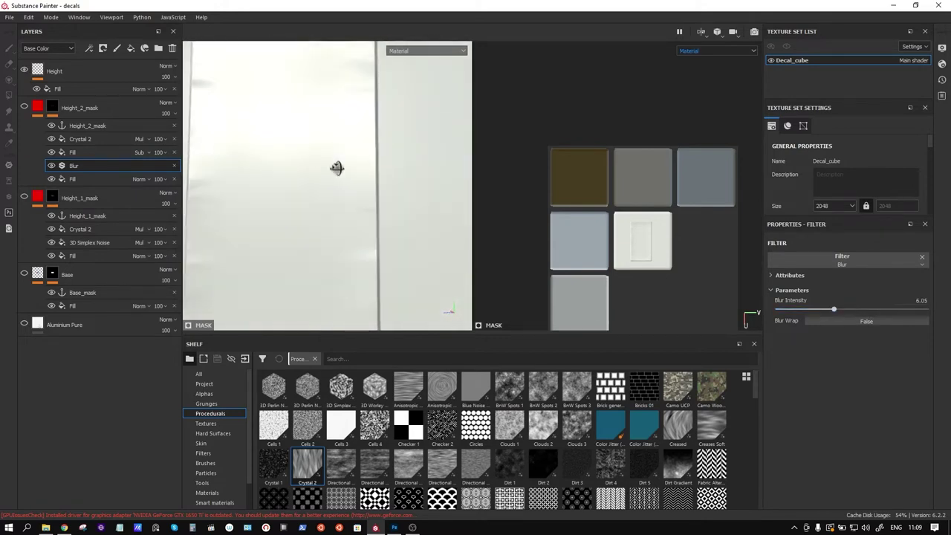
{"action": "left_click", "coordinate": [63, 88]}
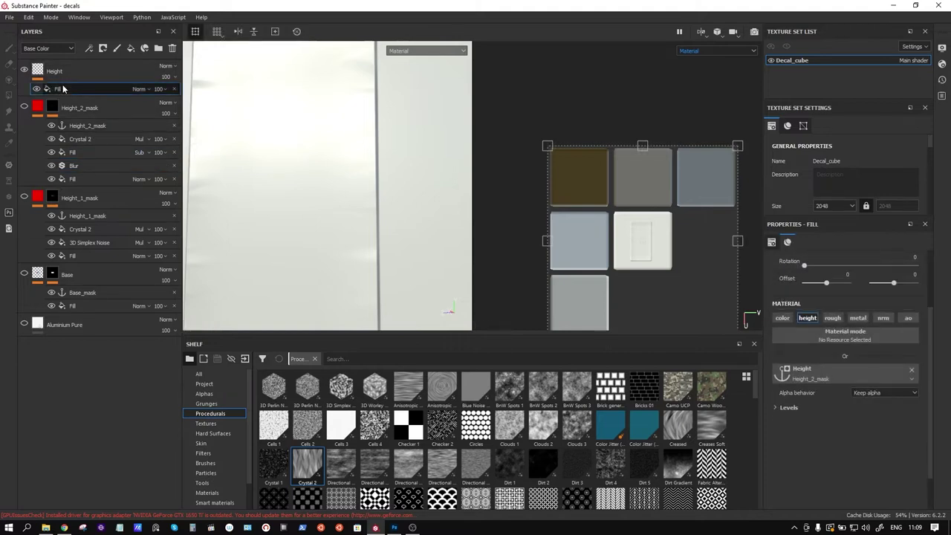
Step: Add a trial fill under the Height layer, disable its channels, then remove it
{"action": "right_click", "coordinate": [65, 90]}
{"action": "left_click", "coordinate": [113, 116]}
{"action": "left_click", "coordinate": [782, 317]}
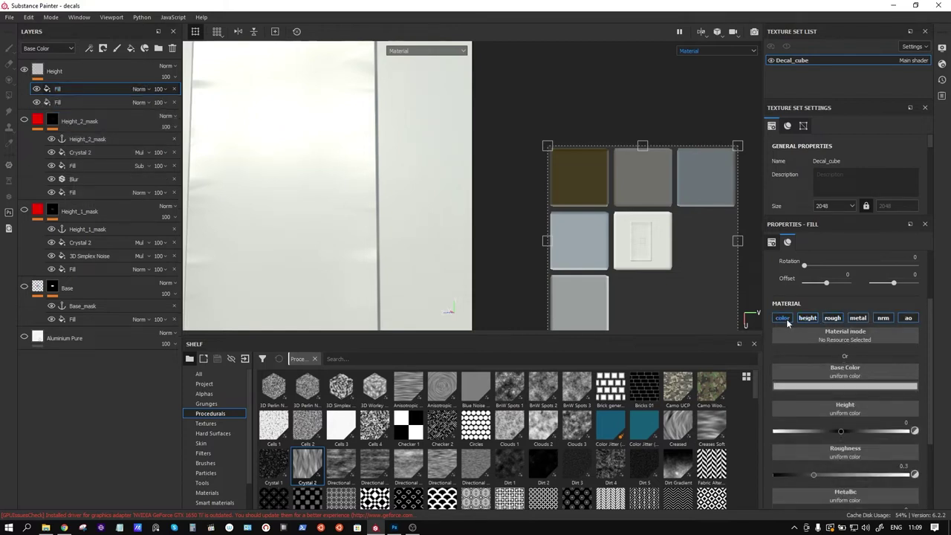
{"action": "left_click", "coordinate": [832, 317]}
{"action": "left_click", "coordinate": [858, 318]}
{"action": "left_click", "coordinate": [883, 318]}
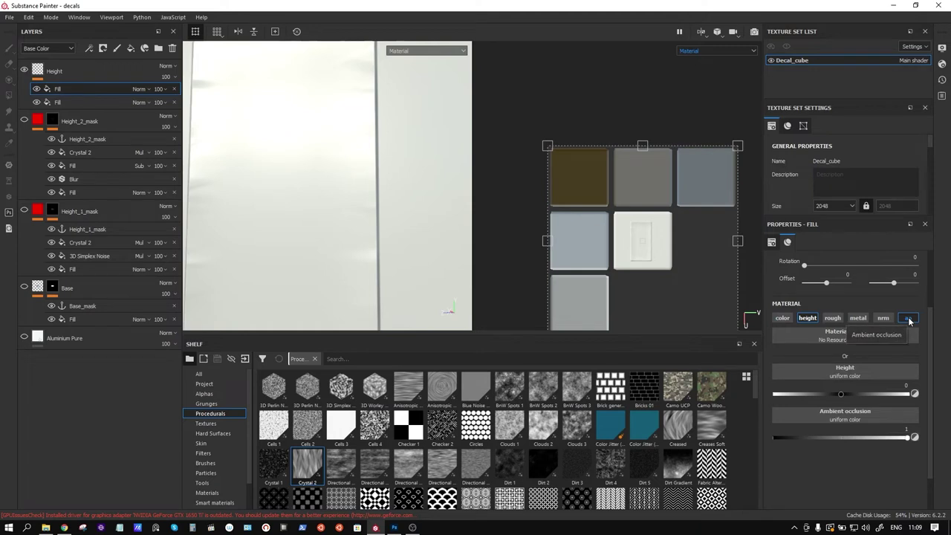
{"action": "left_click", "coordinate": [808, 317]}
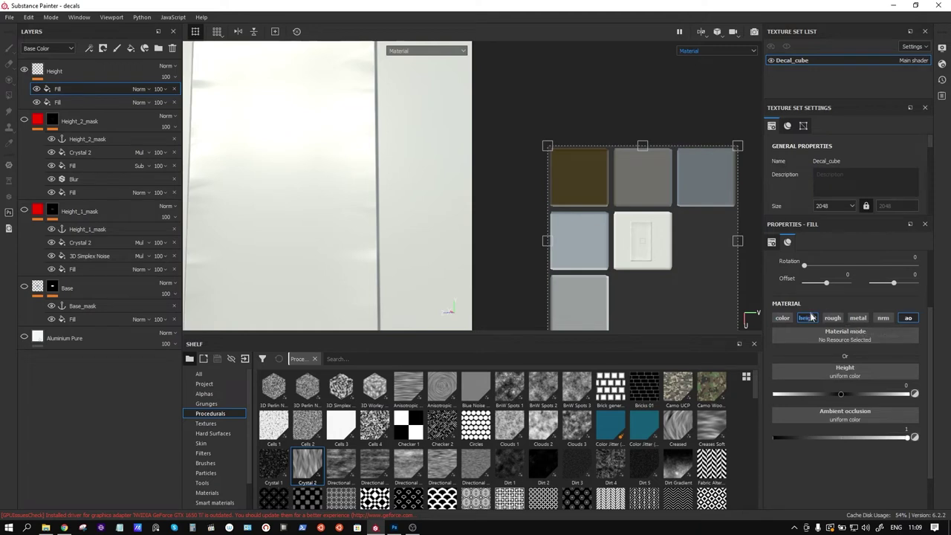
{"action": "left_click", "coordinate": [176, 90]}
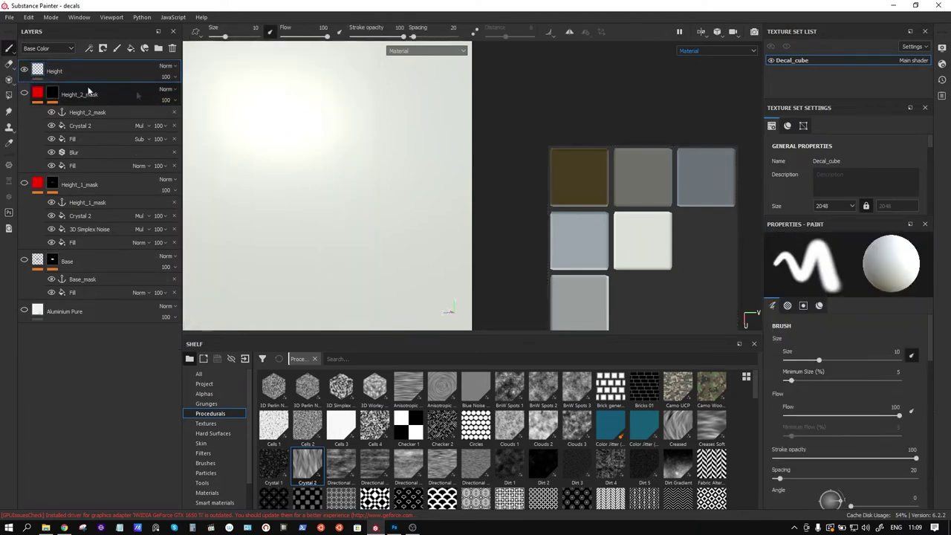
Step: Add a height-only fill to the Height layer with a height of 0.0255
{"action": "right_click", "coordinate": [38, 69]}
{"action": "left_click", "coordinate": [66, 295]}
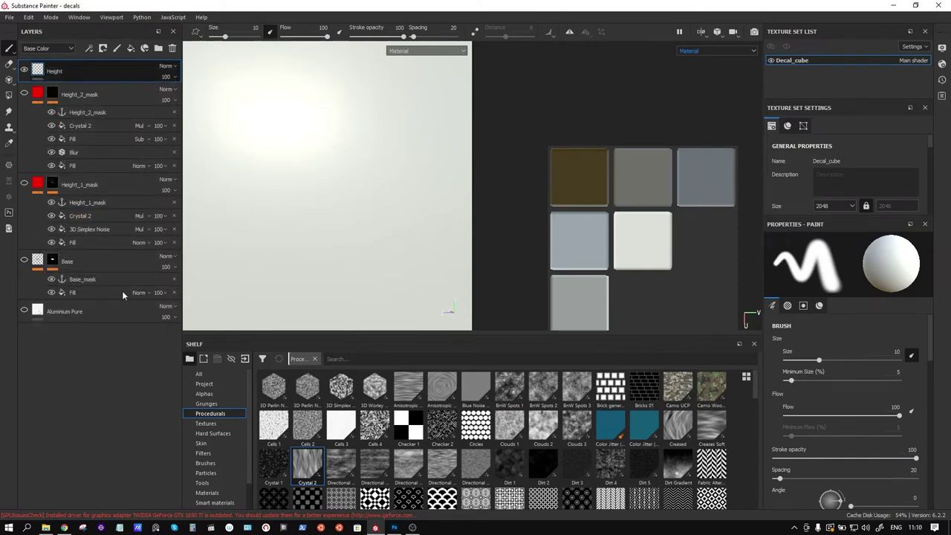
{"action": "left_click", "coordinate": [782, 318]}
{"action": "left_click", "coordinate": [832, 318]}
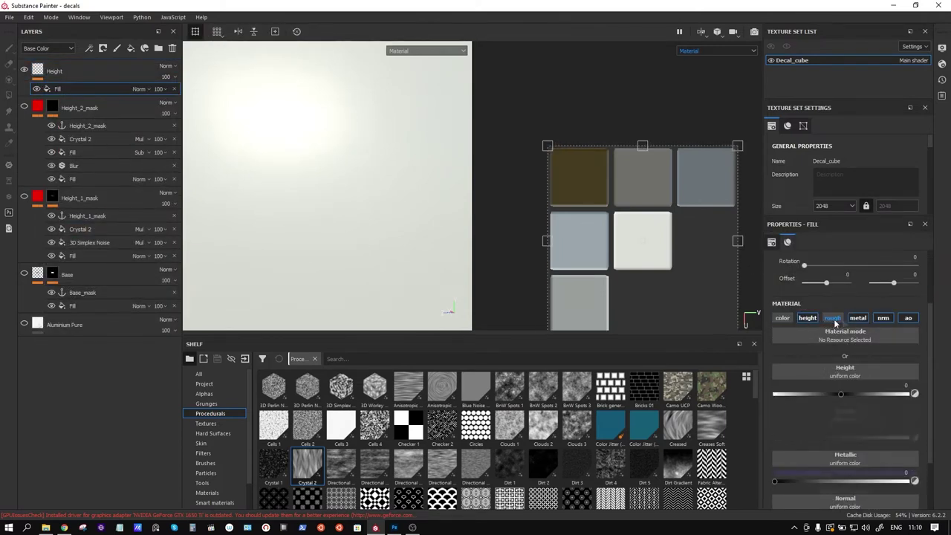
{"action": "left_click", "coordinate": [857, 318]}
{"action": "left_click", "coordinate": [882, 318]}
{"action": "left_click", "coordinate": [908, 318]}
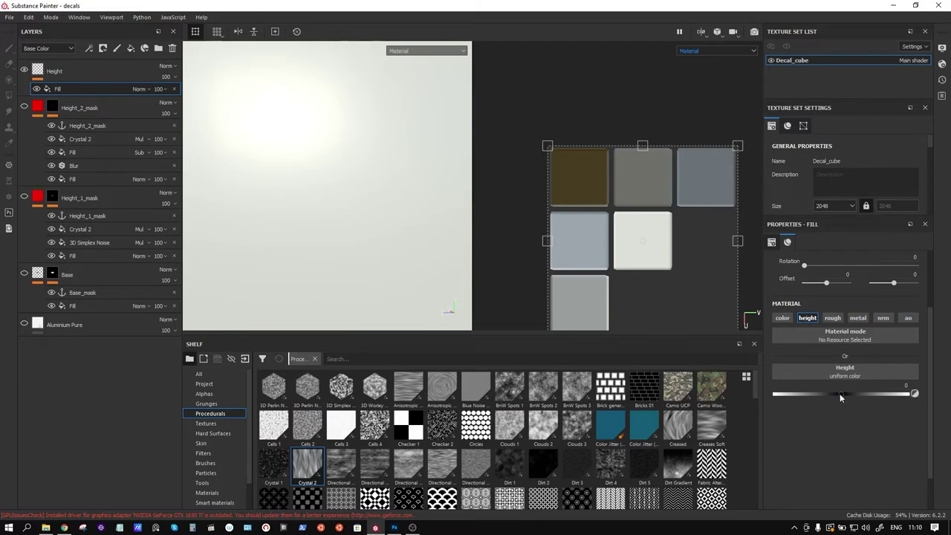
{"action": "left_click_drag", "start_coordinate": [839, 393], "coordinate": [843, 393]}
Step: Give the Height layer a black mask filled from the Height_1_mask anchor
{"action": "left_click", "coordinate": [73, 70]}
{"action": "right_click", "coordinate": [72, 70]}
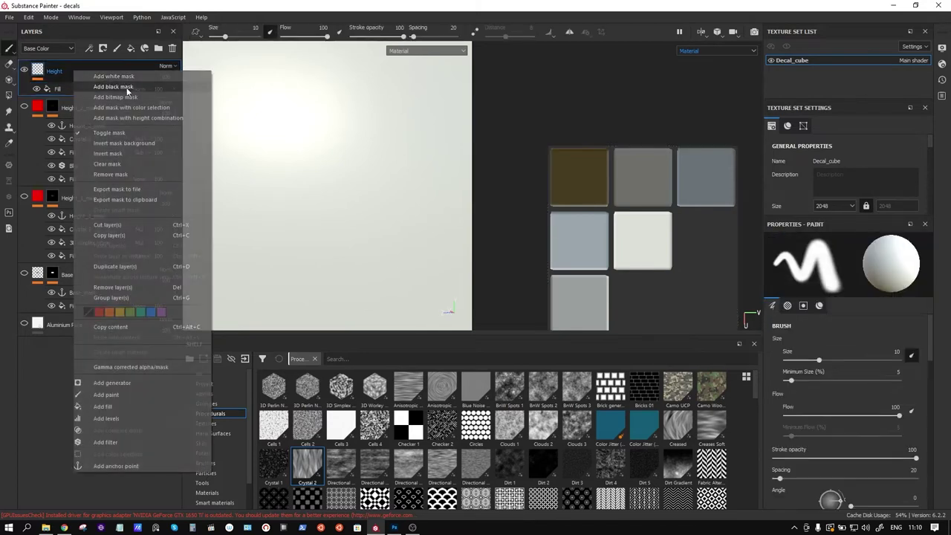
{"action": "left_click", "coordinate": [147, 94]}
{"action": "right_click", "coordinate": [53, 70]}
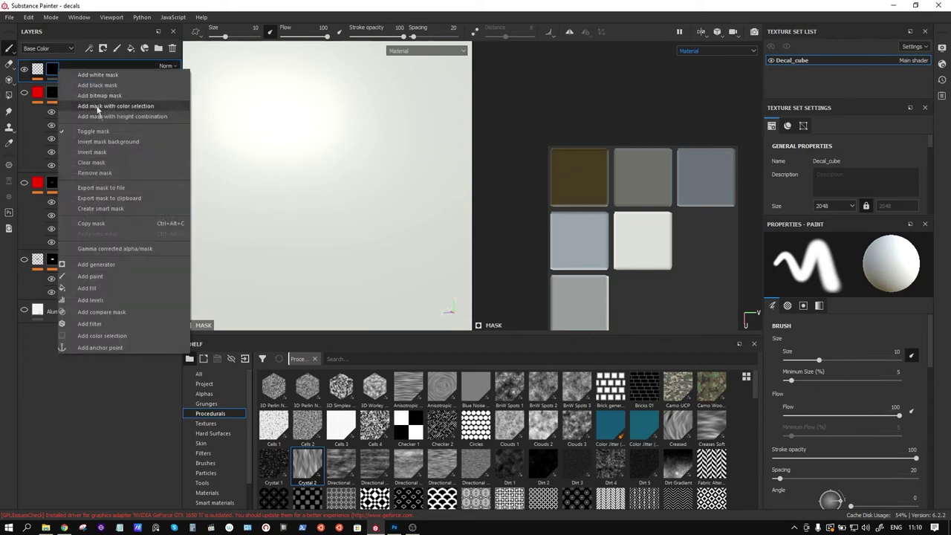
{"action": "left_click", "coordinate": [126, 288]}
{"action": "left_click", "coordinate": [783, 318]}
{"action": "left_click", "coordinate": [875, 331]}
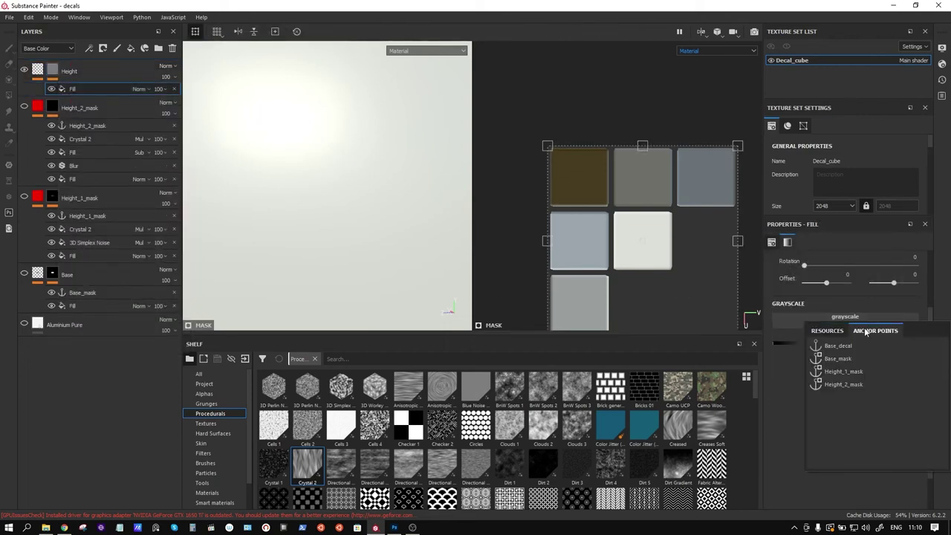
{"action": "left_click", "coordinate": [847, 372]}
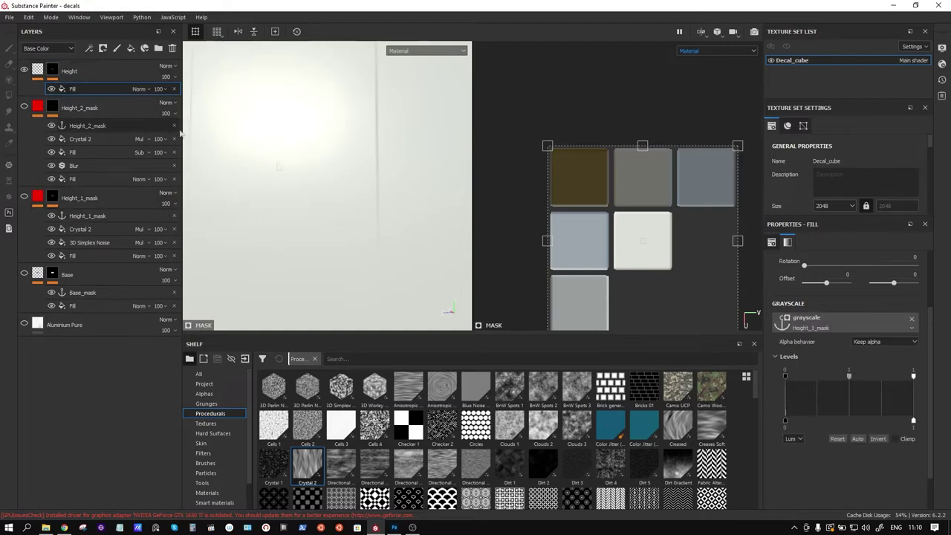
Step: Raise the Height layer fill's height to about 0.45
{"action": "mouse_move", "coordinate": [340, 182]}
{"action": "left_mouse_down", "text": "alt"}
{"action": "mouse_move", "coordinate": [339, 163]}
{"action": "mouse_move", "coordinate": [371, 149]}
{"action": "mouse_move", "coordinate": [371, 183]}
{"action": "left_mouse_up", "text": "alt"}
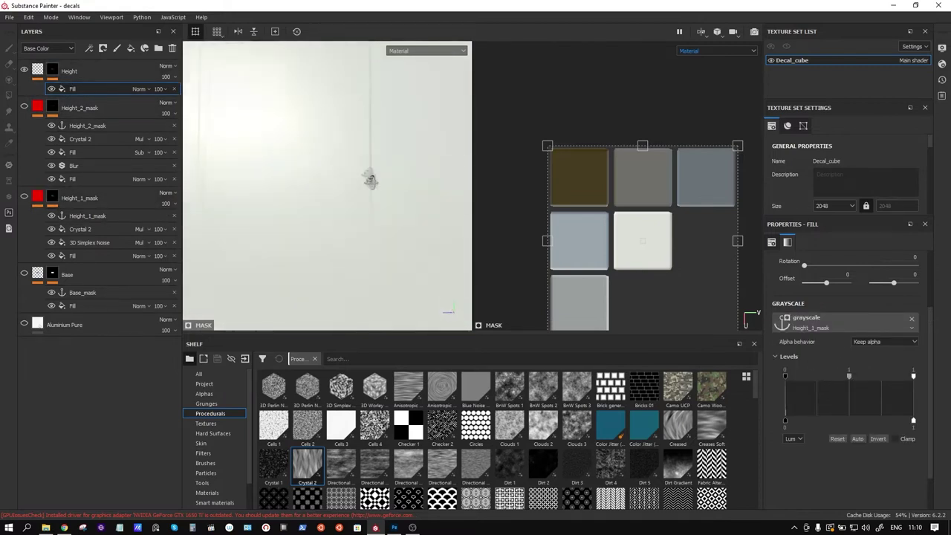
{"action": "left_click", "coordinate": [39, 70]}
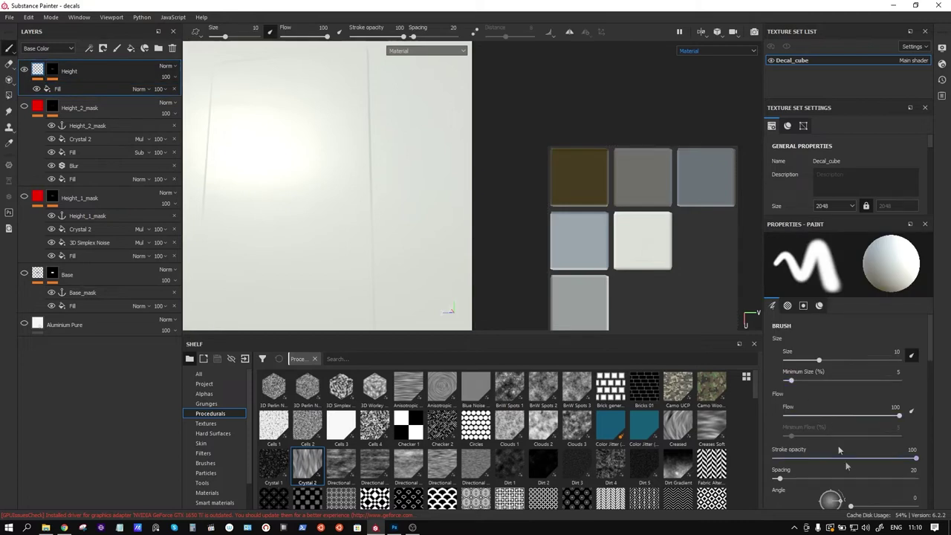
{"action": "scroll", "coordinate": [837, 449], "scroll_direction": "down", "scroll_amount": 3}
{"action": "scroll", "coordinate": [846, 447], "scroll_direction": "down", "scroll_amount": 2}
{"action": "scroll", "coordinate": [848, 446], "scroll_direction": "down", "scroll_amount": 3}
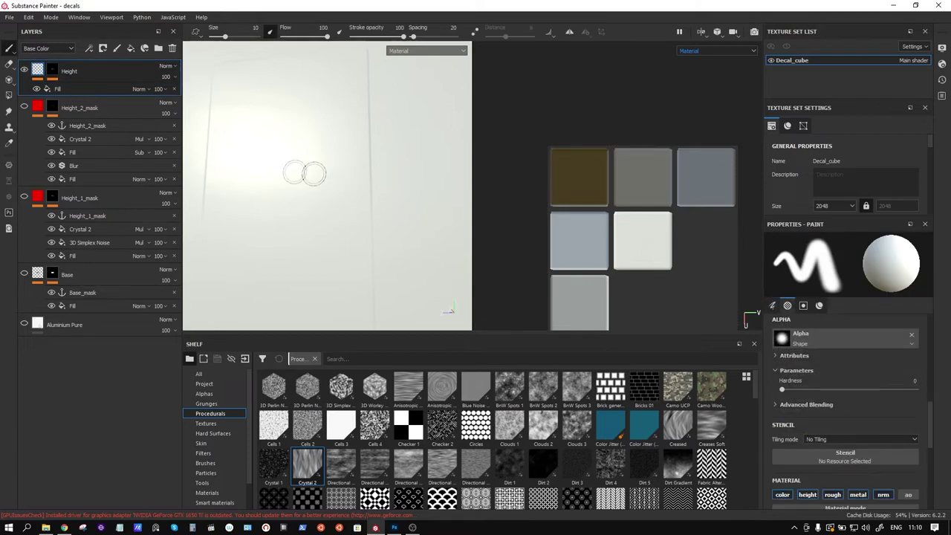
{"action": "left_click", "coordinate": [65, 89]}
{"action": "left_click_drag", "start_coordinate": [849, 397], "coordinate": [872, 399]}
{"action": "mouse_move", "coordinate": [441, 193]}
{"action": "left_mouse_down", "text": "alt"}
{"action": "mouse_move", "coordinate": [392, 159]}
{"action": "mouse_move", "coordinate": [409, 176]}
{"action": "left_mouse_up", "text": "alt"}
{"action": "left_click", "coordinate": [53, 70]}
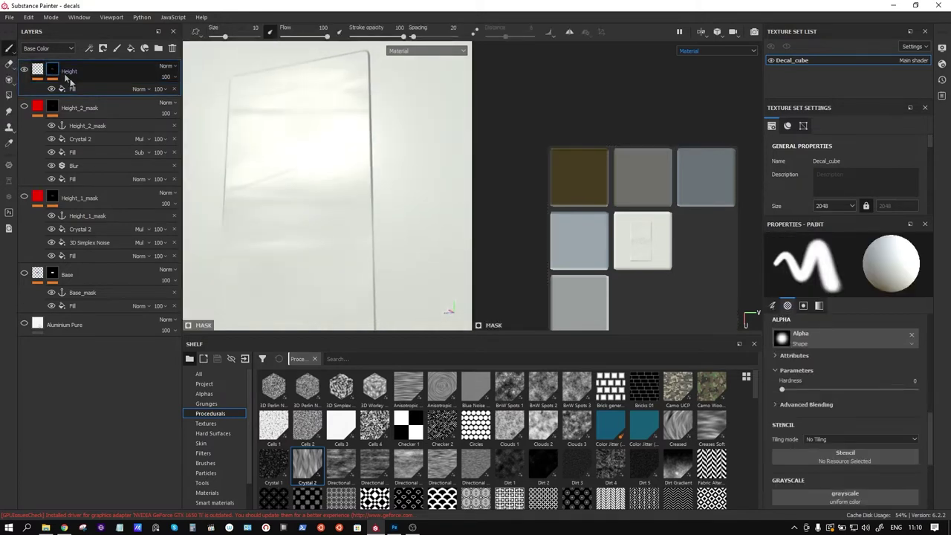
{"action": "right_click", "coordinate": [86, 89]}
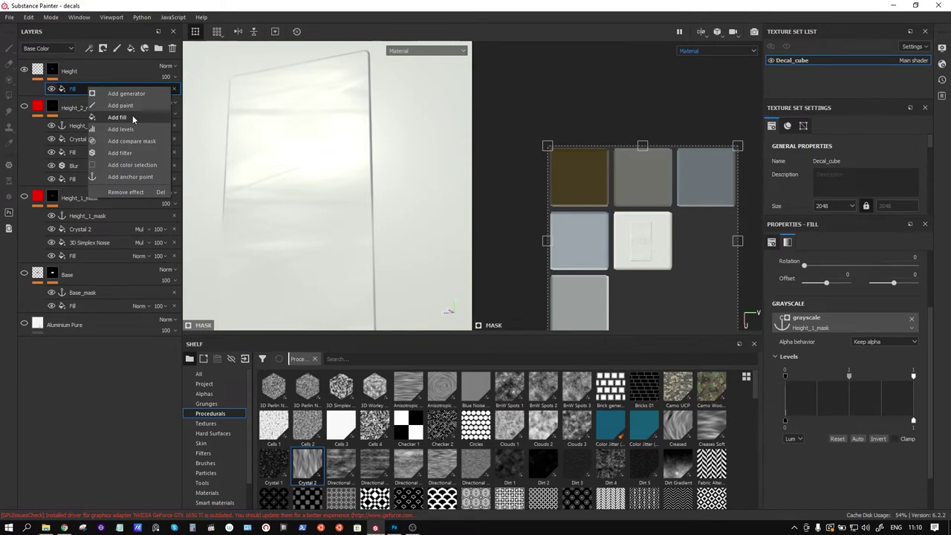
Step: Add a Height mask fill using the Height_2_mask anchor as grayscale, blended in Screen
{"action": "left_click", "coordinate": [118, 118]}
{"action": "left_click", "coordinate": [876, 324]}
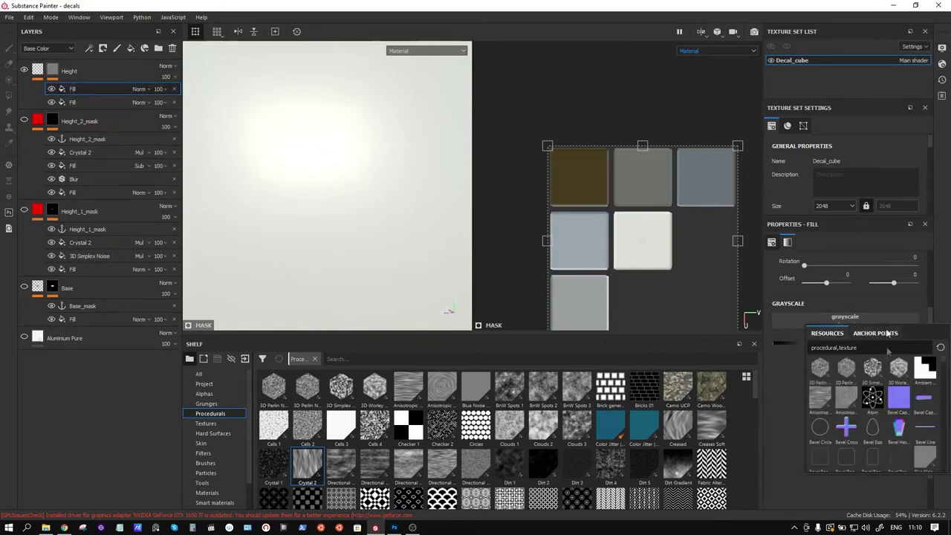
{"action": "left_click", "coordinate": [885, 334]}
{"action": "left_click", "coordinate": [855, 391]}
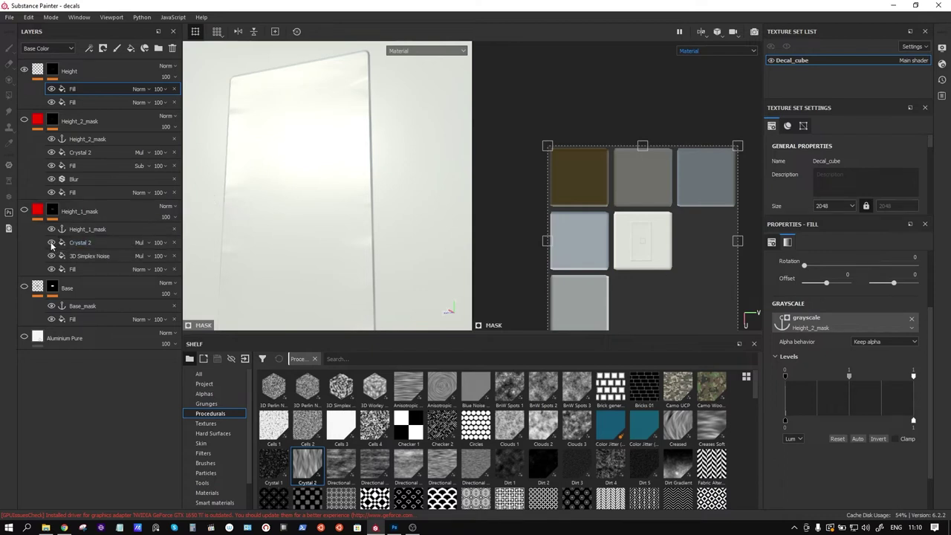
{"action": "mouse_move", "coordinate": [263, 170]}
{"action": "left_mouse_down", "text": "alt"}
{"action": "mouse_move", "coordinate": [324, 178]}
{"action": "mouse_move", "coordinate": [283, 185]}
{"action": "left_mouse_up", "text": "alt"}
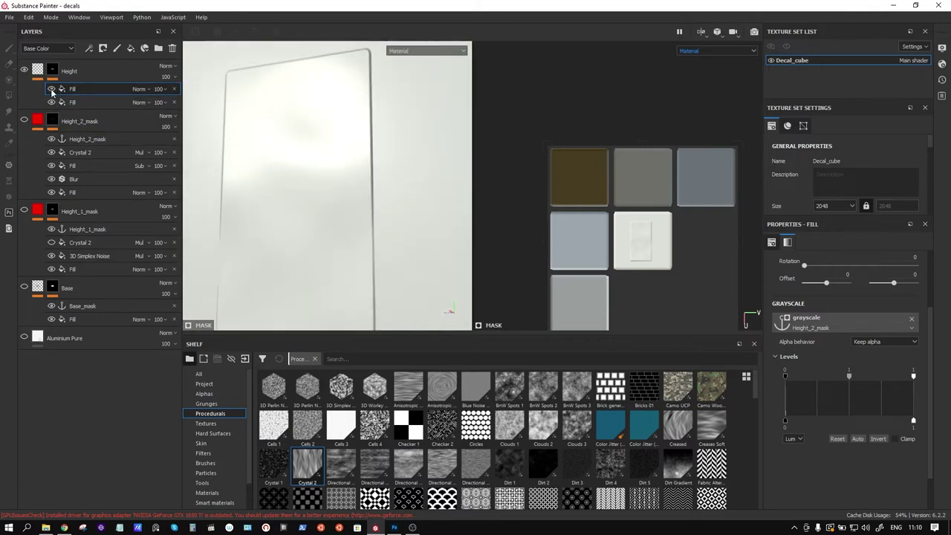
{"action": "mouse_move", "coordinate": [316, 183]}
{"action": "left_mouse_down", "text": "alt"}
{"action": "mouse_move", "coordinate": [324, 161]}
{"action": "mouse_move", "coordinate": [321, 174]}
{"action": "left_mouse_up", "text": "alt"}
{"action": "left_click", "coordinate": [138, 90]}
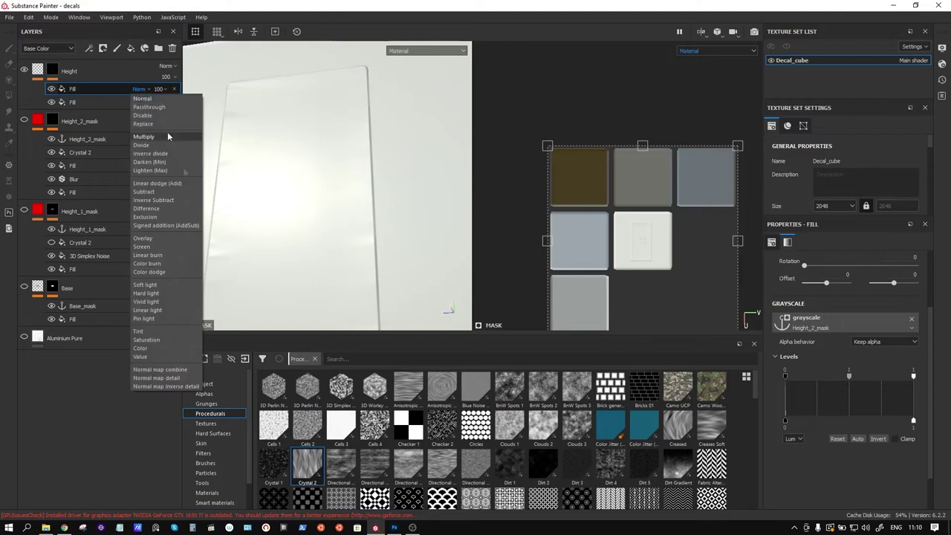
{"action": "left_click", "coordinate": [159, 246]}
{"action": "mouse_move", "coordinate": [322, 212]}
{"action": "left_mouse_down", "text": "alt"}
{"action": "mouse_move", "coordinate": [366, 128]}
{"action": "mouse_move", "coordinate": [359, 174]}
{"action": "left_mouse_up", "text": "alt"}
Step: Inspect the Height channel alone in the viewport, then return to the full material view
{"action": "left_click", "coordinate": [399, 54]}
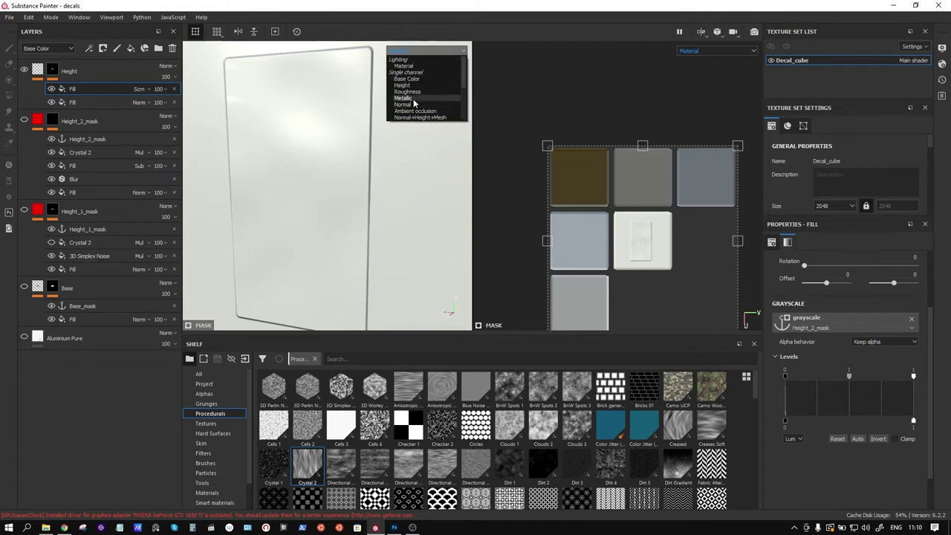
{"action": "left_click", "coordinate": [402, 85]}
{"action": "mouse_move", "coordinate": [336, 210]}
{"action": "left_mouse_down", "text": "alt"}
{"action": "mouse_move", "coordinate": [325, 169]}
{"action": "mouse_move", "coordinate": [316, 178]}
{"action": "left_mouse_up", "text": "alt"}
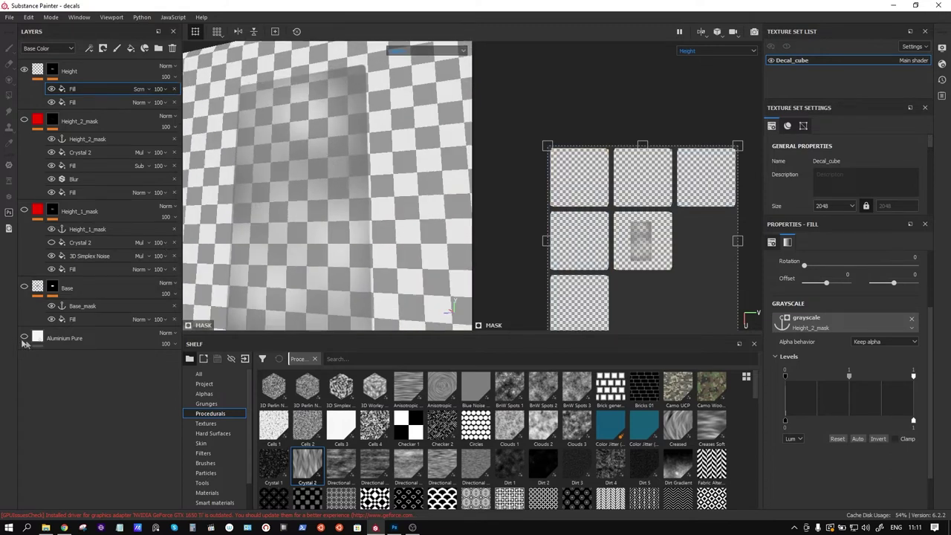
{"action": "left_click_drag", "start_coordinate": [324, 199], "coordinate": [334, 172], "text": "alt"}
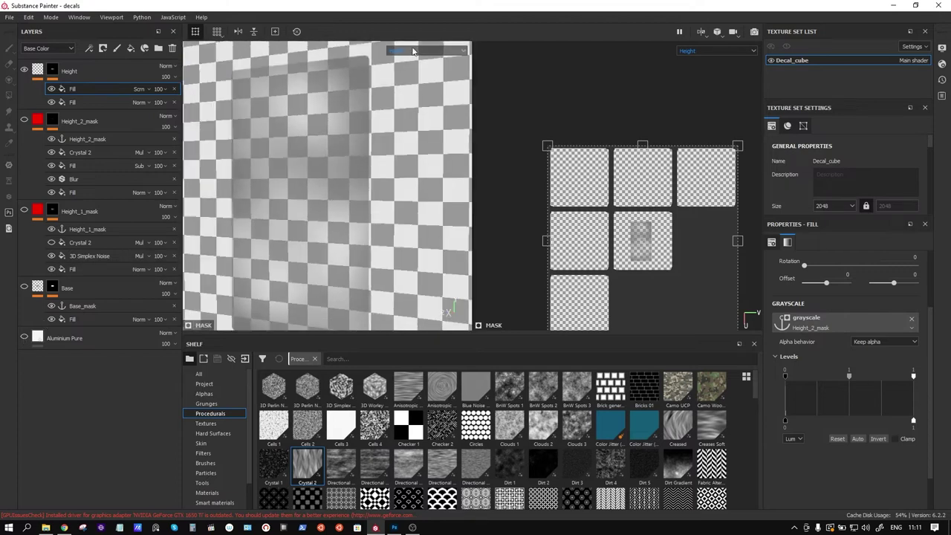
{"action": "left_click", "coordinate": [413, 51]}
{"action": "left_click", "coordinate": [404, 67]}
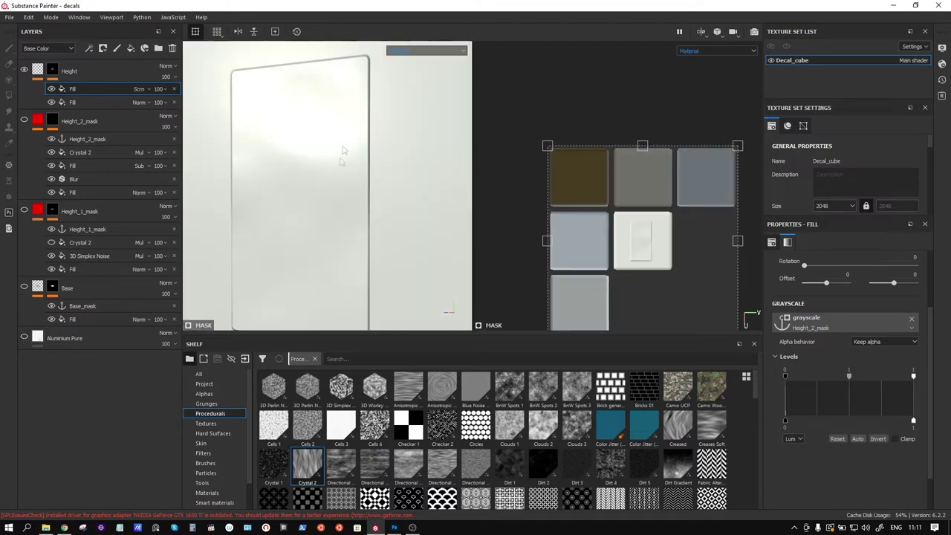
{"action": "mouse_move", "coordinate": [334, 209]}
{"action": "left_mouse_down", "text": "alt"}
{"action": "mouse_move", "coordinate": [335, 166]}
{"action": "mouse_move", "coordinate": [339, 182]}
{"action": "left_mouse_up", "text": "alt"}
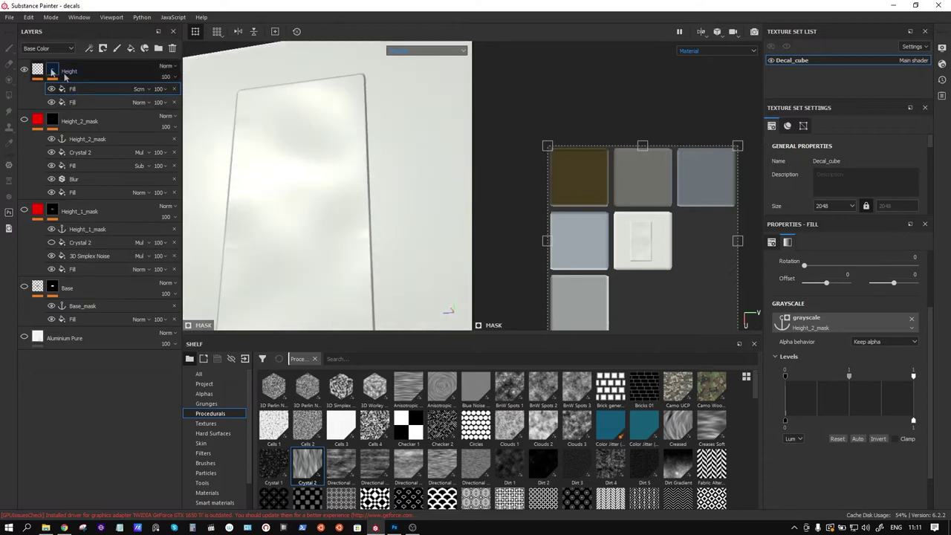
{"action": "left_click", "coordinate": [38, 70]}
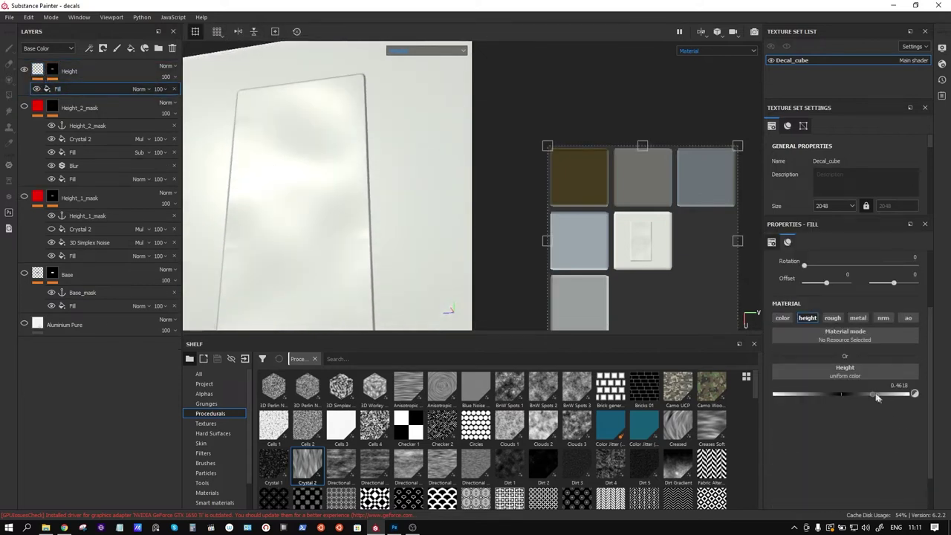
Step: Compare Height fill values from 1 down to below zero, settling near 0.3
{"action": "left_click_drag", "start_coordinate": [877, 399], "coordinate": [924, 394]}
{"action": "mouse_move", "coordinate": [395, 272]}
{"action": "left_mouse_down", "text": "alt"}
{"action": "mouse_move", "coordinate": [297, 206]}
{"action": "mouse_move", "coordinate": [324, 209]}
{"action": "mouse_move", "coordinate": [265, 214]}
{"action": "mouse_move", "coordinate": [282, 191]}
{"action": "mouse_move", "coordinate": [282, 216]}
{"action": "mouse_move", "coordinate": [292, 176]}
{"action": "mouse_move", "coordinate": [285, 186]}
{"action": "mouse_move", "coordinate": [308, 231]}
{"action": "left_mouse_up", "text": "alt"}
{"action": "scroll", "coordinate": [297, 206], "scroll_direction": "down", "scroll_amount": 3}
{"action": "scroll", "coordinate": [297, 206], "scroll_direction": "up", "scroll_amount": 5}
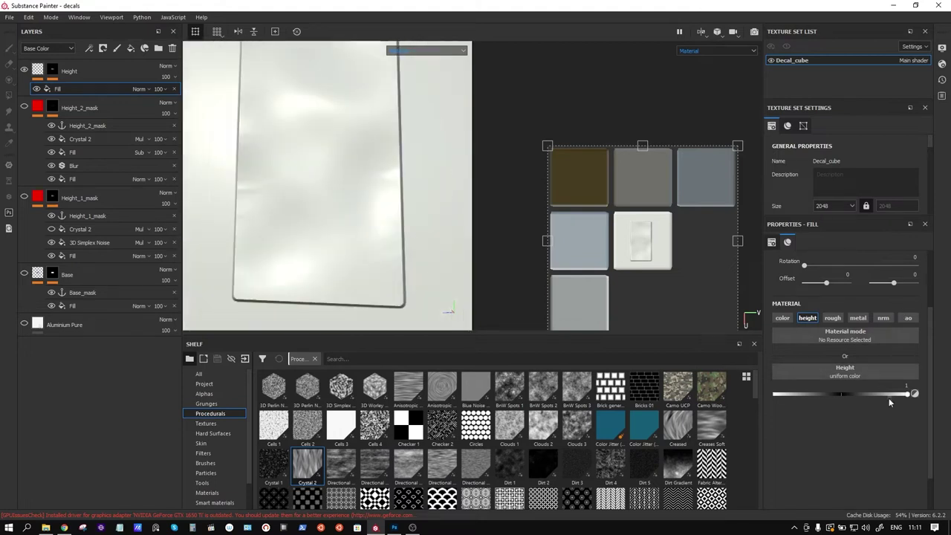
{"action": "mouse_move", "coordinate": [906, 397]}
{"action": "left_mouse_down"}
{"action": "mouse_move", "coordinate": [826, 398]}
{"action": "mouse_move", "coordinate": [849, 395]}
{"action": "left_mouse_up"}
{"action": "mouse_move", "coordinate": [363, 238]}
{"action": "left_mouse_down", "text": "alt"}
{"action": "mouse_move", "coordinate": [372, 176]}
{"action": "mouse_move", "coordinate": [364, 215]}
{"action": "mouse_move", "coordinate": [356, 212]}
{"action": "mouse_move", "coordinate": [386, 208]}
{"action": "left_mouse_up", "text": "alt"}
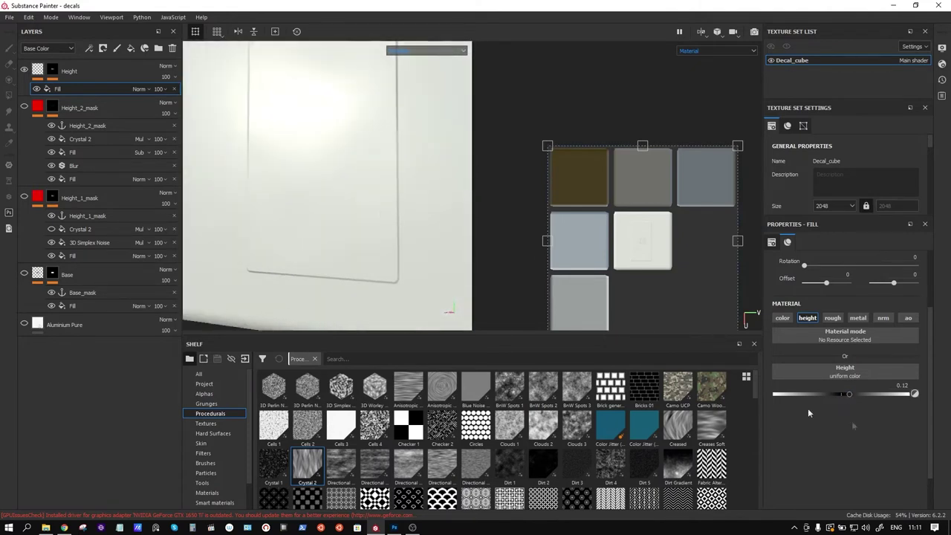
{"action": "left_click_drag", "start_coordinate": [853, 394], "coordinate": [861, 393]}
{"action": "mouse_move", "coordinate": [373, 243]}
{"action": "left_mouse_down", "text": "alt"}
{"action": "mouse_move", "coordinate": [329, 170]}
{"action": "mouse_move", "coordinate": [380, 179]}
{"action": "mouse_move", "coordinate": [314, 193]}
{"action": "mouse_move", "coordinate": [319, 263]}
{"action": "mouse_move", "coordinate": [335, 166]}
{"action": "mouse_move", "coordinate": [329, 181]}
{"action": "mouse_move", "coordinate": [345, 192]}
{"action": "mouse_move", "coordinate": [340, 233]}
{"action": "mouse_move", "coordinate": [307, 219]}
{"action": "mouse_move", "coordinate": [340, 254]}
{"action": "mouse_move", "coordinate": [371, 173]}
{"action": "mouse_move", "coordinate": [371, 195]}
{"action": "mouse_move", "coordinate": [384, 125]}
{"action": "mouse_move", "coordinate": [384, 220]}
{"action": "mouse_move", "coordinate": [369, 191]}
{"action": "mouse_move", "coordinate": [348, 205]}
{"action": "mouse_move", "coordinate": [329, 198]}
{"action": "mouse_move", "coordinate": [349, 194]}
{"action": "left_mouse_up", "text": "alt"}
Step: Show the Aluminium Pure and Base layers and set the height to about 0.29
{"action": "left_click", "coordinate": [24, 324]}
{"action": "left_click_drag", "start_coordinate": [859, 394], "coordinate": [833, 396]}
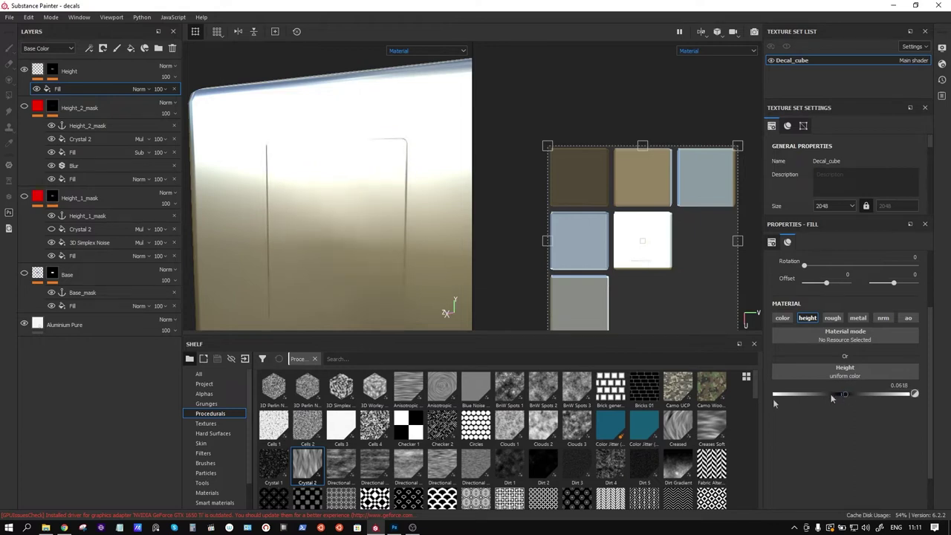
{"action": "mouse_move", "coordinate": [236, 231]}
{"action": "left_mouse_down", "text": "alt"}
{"action": "mouse_move", "coordinate": [275, 218]}
{"action": "mouse_move", "coordinate": [238, 178]}
{"action": "mouse_move", "coordinate": [243, 227]}
{"action": "left_mouse_up", "text": "alt"}
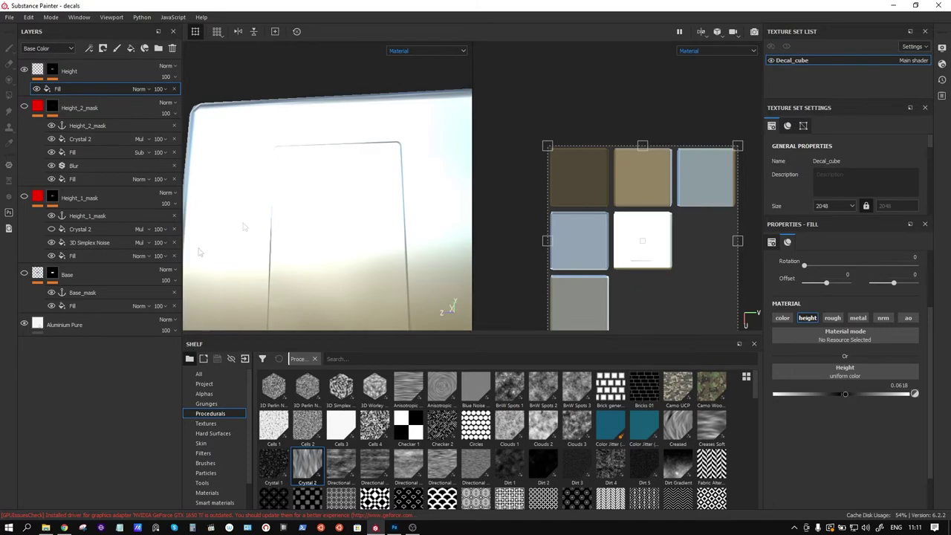
{"action": "left_click", "coordinate": [24, 274]}
{"action": "scroll", "coordinate": [353, 143], "scroll_direction": "up", "scroll_amount": 3}
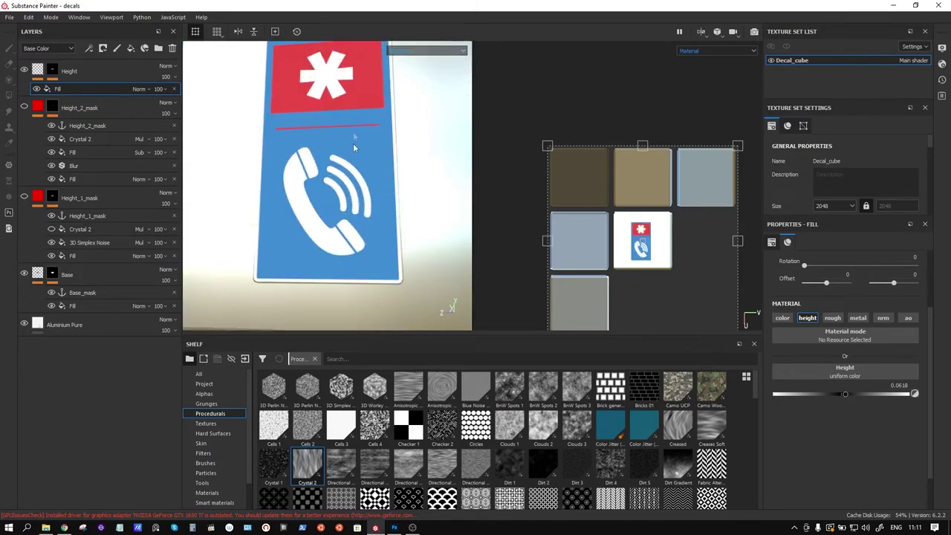
{"action": "scroll", "coordinate": [335, 207], "scroll_direction": "up", "scroll_amount": 3}
{"action": "left_click_drag", "start_coordinate": [335, 207], "coordinate": [367, 218], "text": "alt"}
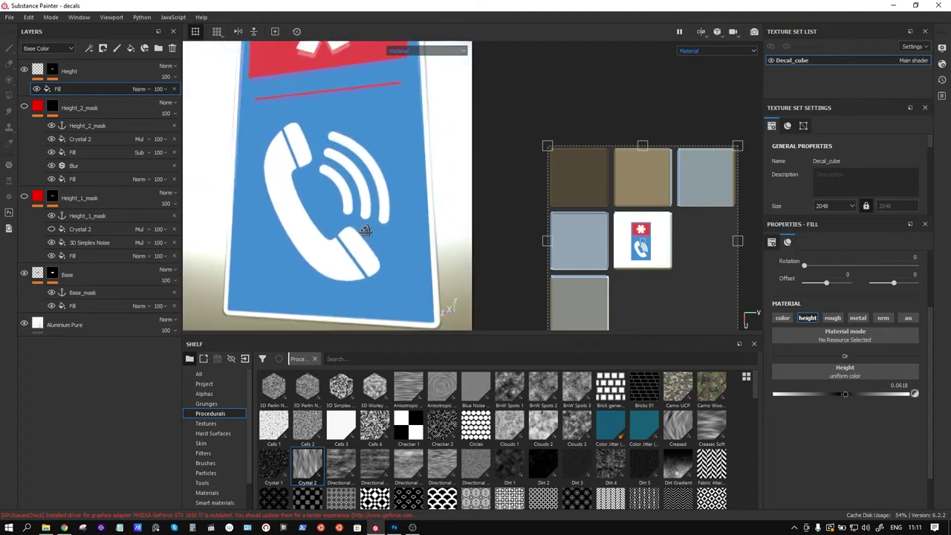
{"action": "left_click_drag", "start_coordinate": [848, 397], "coordinate": [862, 392]}
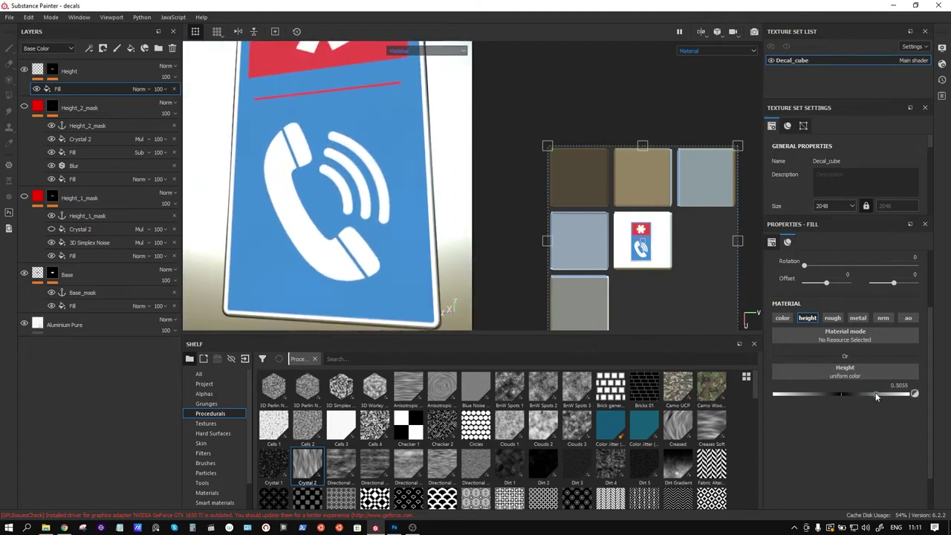
{"action": "mouse_move", "coordinate": [287, 235]}
{"action": "left_mouse_down", "text": "alt"}
{"action": "mouse_move", "coordinate": [300, 146]}
{"action": "mouse_move", "coordinate": [292, 243]}
{"action": "mouse_move", "coordinate": [302, 207]}
{"action": "mouse_move", "coordinate": [414, 219]}
{"action": "left_mouse_up", "text": "alt"}
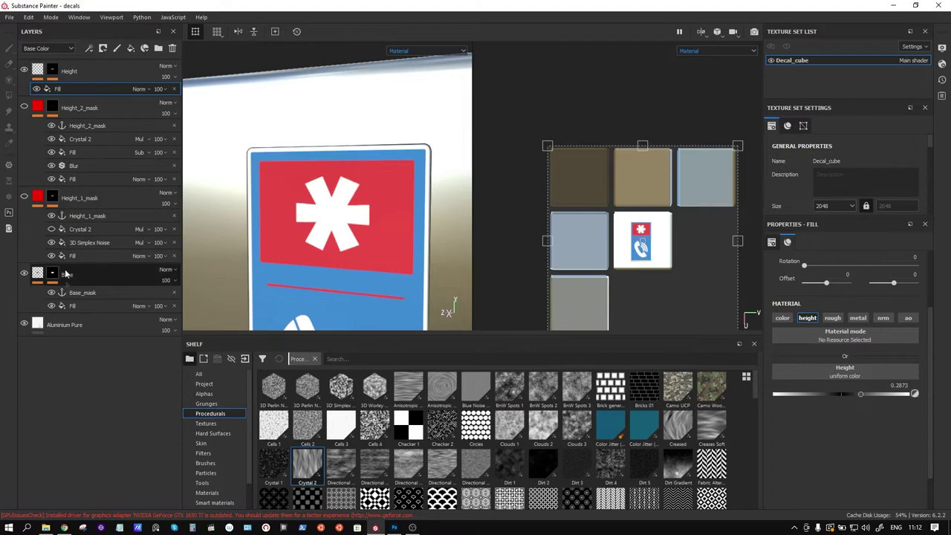
Step: Rename the Base group's roughness fill to Rough_Met
{"action": "left_click", "coordinate": [37, 279]}
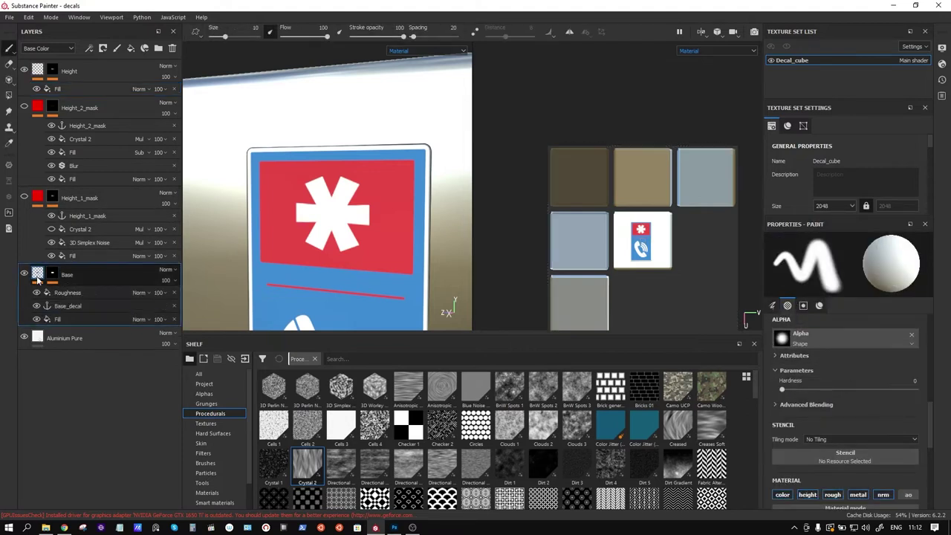
{"action": "double_click", "coordinate": [82, 294]}
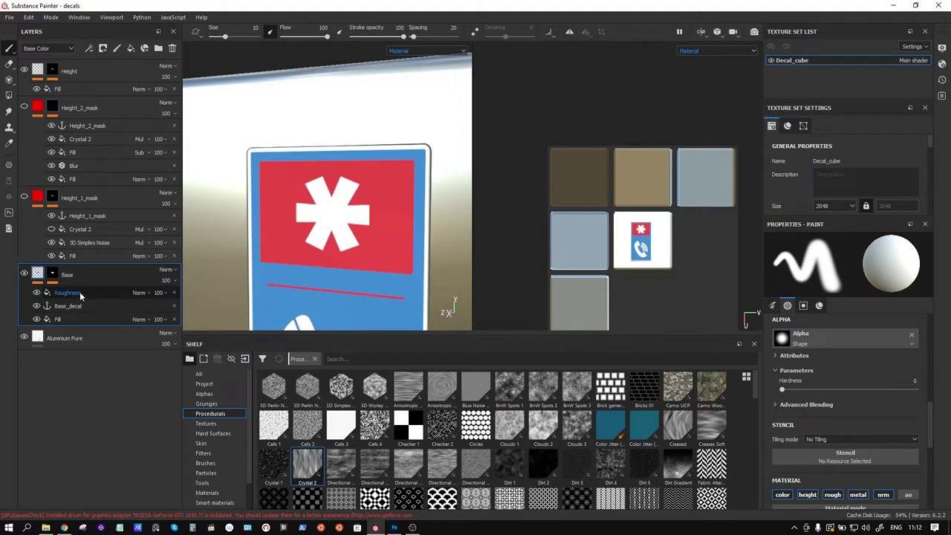
{"action": "left_click", "coordinate": [74, 297]}
{"action": "type", "text": "_Met"}
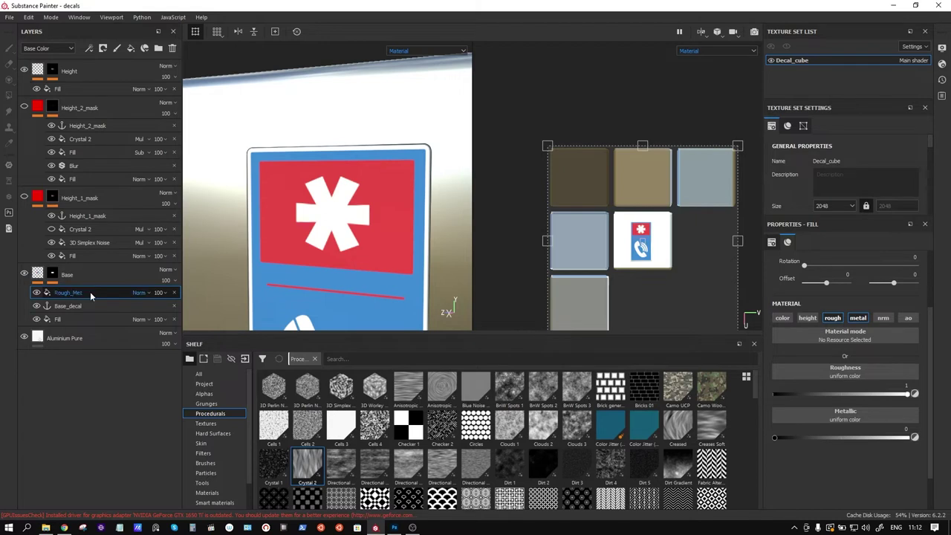
{"action": "key", "text": "Return"}
Step: Lower Rough_Met's roughness to about 0.08 and check the glossy reflections on the sign
{"action": "left_click_drag", "start_coordinate": [907, 396], "coordinate": [771, 399]}
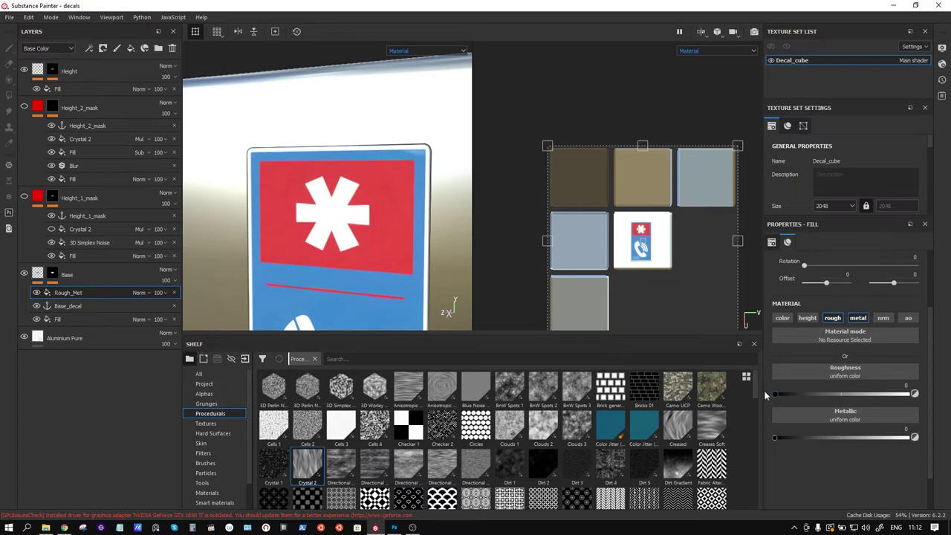
{"action": "left_click_drag", "start_coordinate": [391, 270], "coordinate": [410, 180], "text": "alt"}
{"action": "right_click_drag", "start_coordinate": [409, 181], "coordinate": [341, 266], "text": "alt"}
{"action": "mouse_move", "coordinate": [341, 266]}
{"action": "left_mouse_down", "text": "alt"}
{"action": "mouse_move", "coordinate": [356, 238]}
{"action": "mouse_move", "coordinate": [352, 265]}
{"action": "left_mouse_up", "text": "alt"}
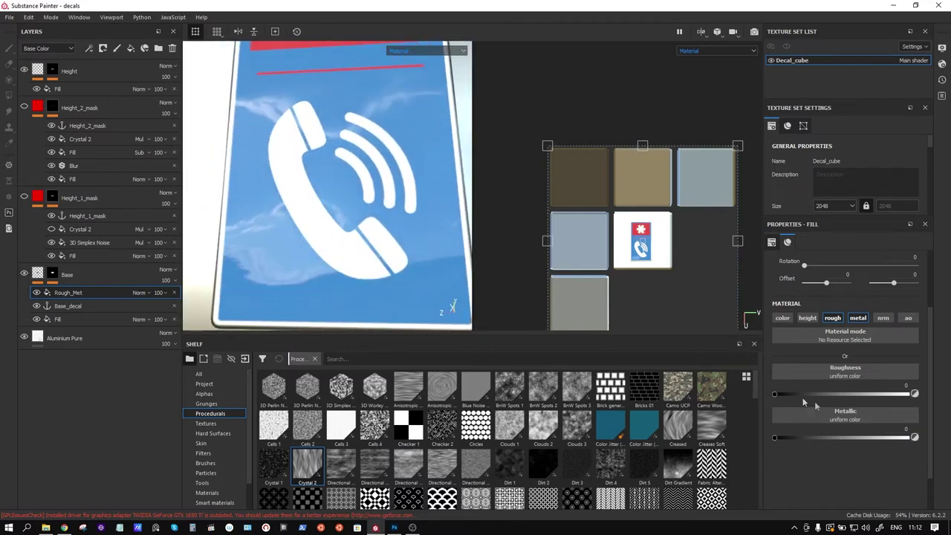
{"action": "left_click_drag", "start_coordinate": [774, 396], "coordinate": [782, 394]}
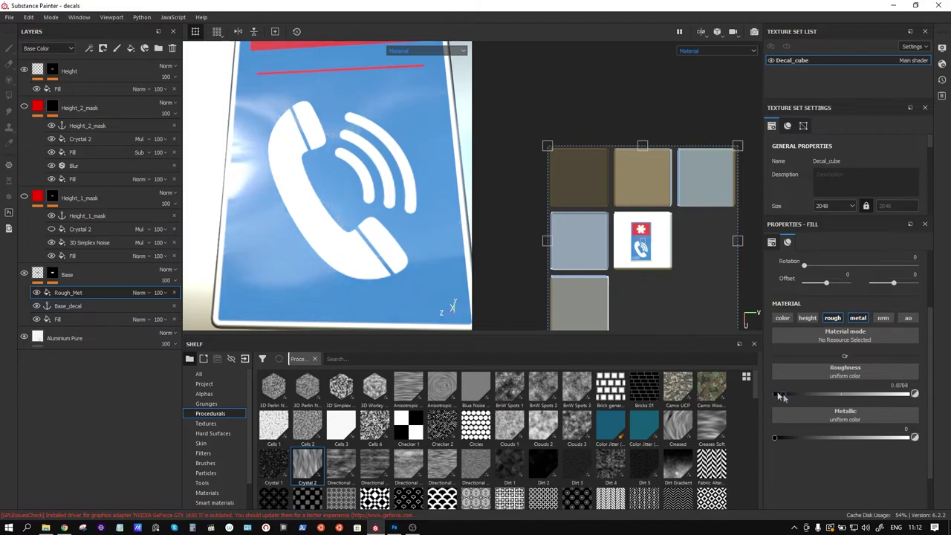
{"action": "scroll", "coordinate": [245, 209], "scroll_direction": "down", "scroll_amount": 2}
{"action": "mouse_move", "coordinate": [246, 209]}
{"action": "right_mouse_down", "text": "shift"}
{"action": "mouse_move", "coordinate": [277, 208]}
{"action": "mouse_move", "coordinate": [291, 279]}
{"action": "right_mouse_up", "text": "shift"}
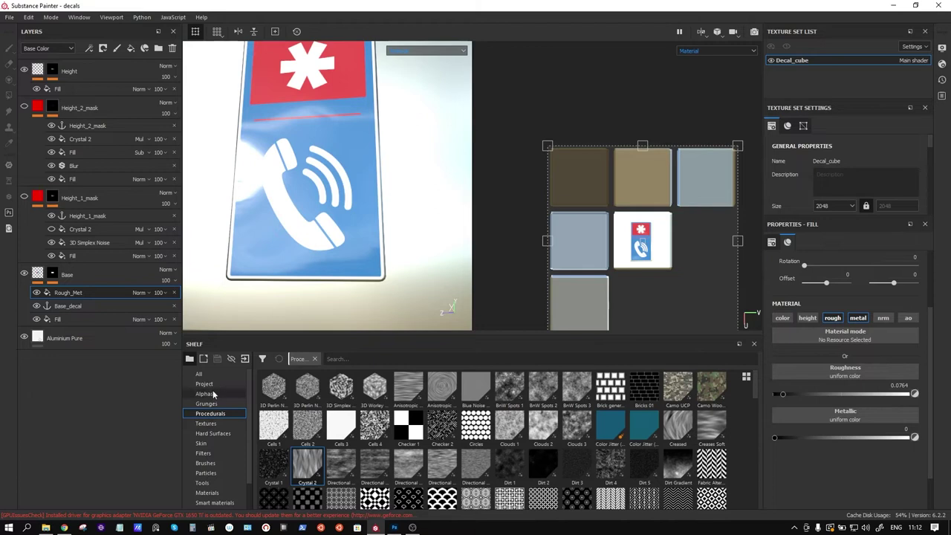
Step: Drop the Steel Rust and Wear smart material from the shelf into the layer stack
{"action": "left_click", "coordinate": [208, 492]}
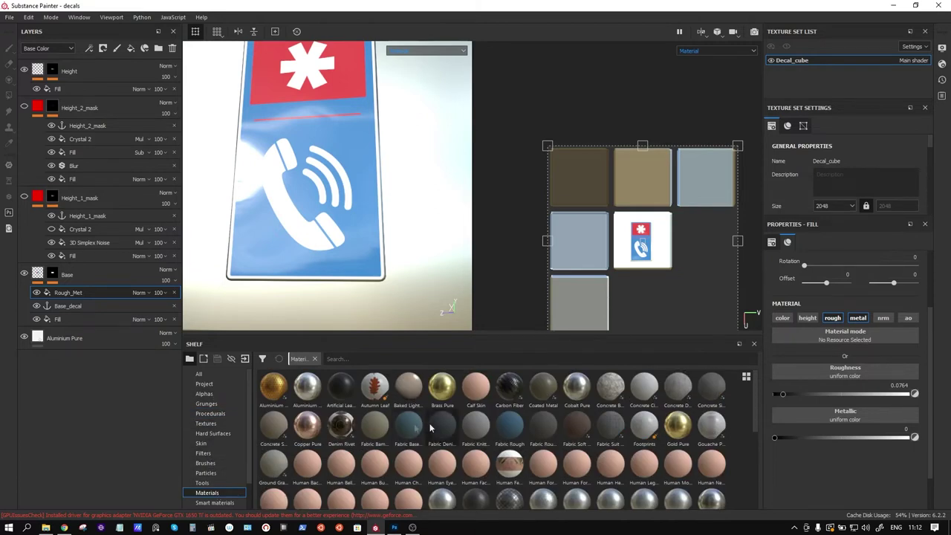
{"action": "scroll", "coordinate": [688, 459], "scroll_direction": "down", "scroll_amount": 3}
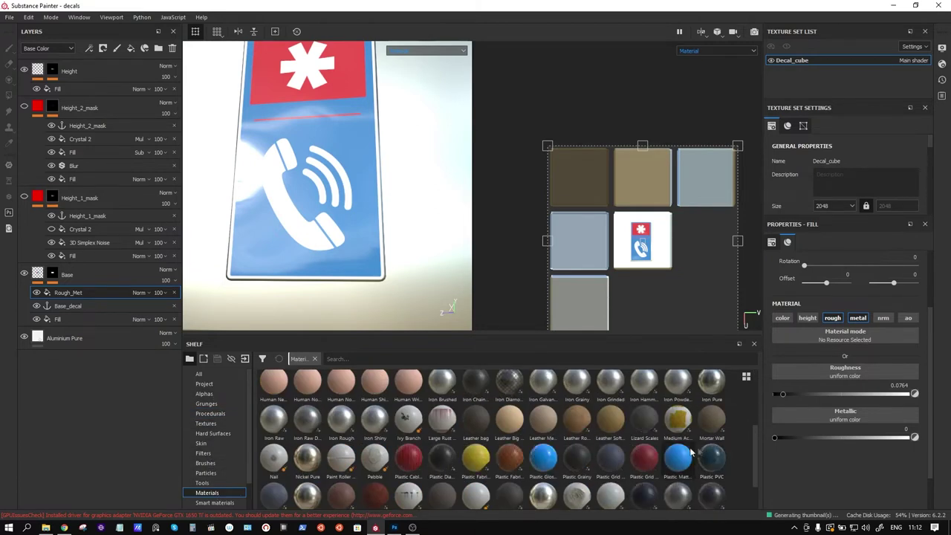
{"action": "scroll", "coordinate": [657, 455], "scroll_direction": "down", "scroll_amount": 2}
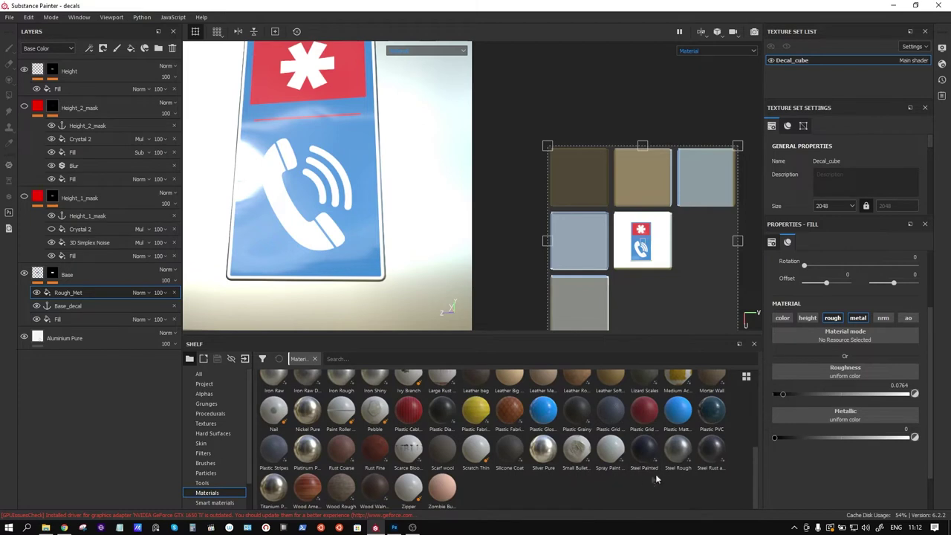
{"action": "left_click_drag", "start_coordinate": [709, 453], "coordinate": [84, 330]}
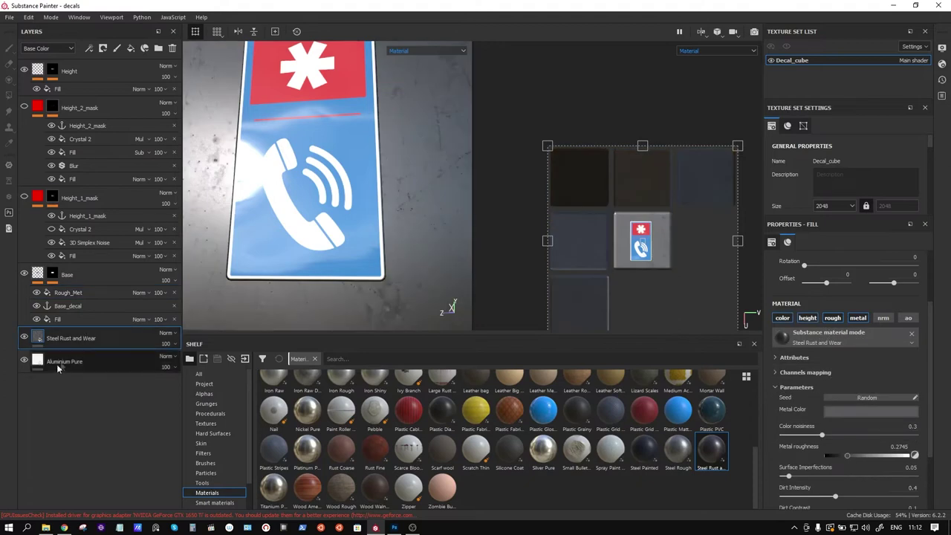
Step: Switch the viewport to 3D only and inspect the worn steel cube full-screen
{"action": "mouse_move", "coordinate": [407, 232]}
{"action": "left_mouse_down", "text": "alt"}
{"action": "mouse_move", "coordinate": [381, 167]}
{"action": "mouse_move", "coordinate": [356, 178]}
{"action": "left_mouse_up", "text": "alt"}
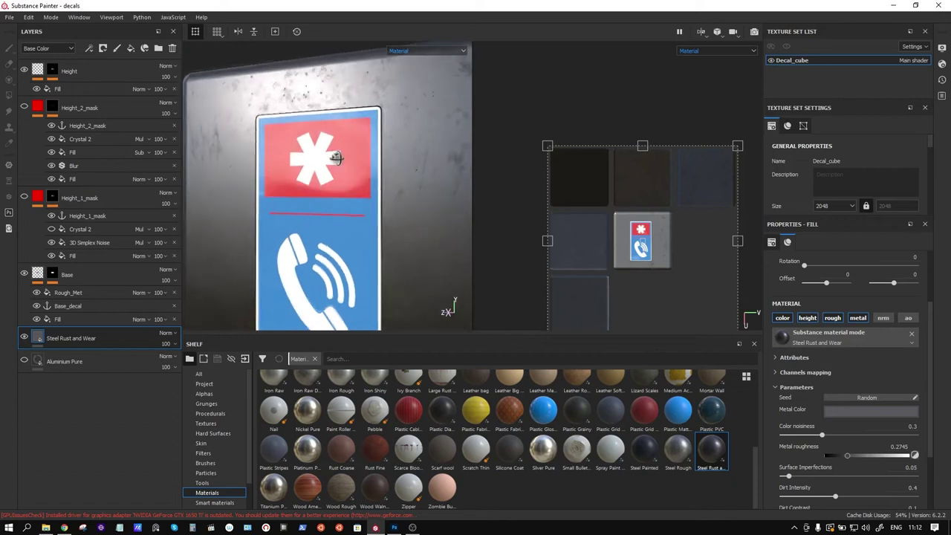
{"action": "scroll", "coordinate": [338, 191], "scroll_direction": "up", "scroll_amount": 3}
{"action": "left_click_drag", "start_coordinate": [363, 163], "coordinate": [382, 222], "text": "alt"}
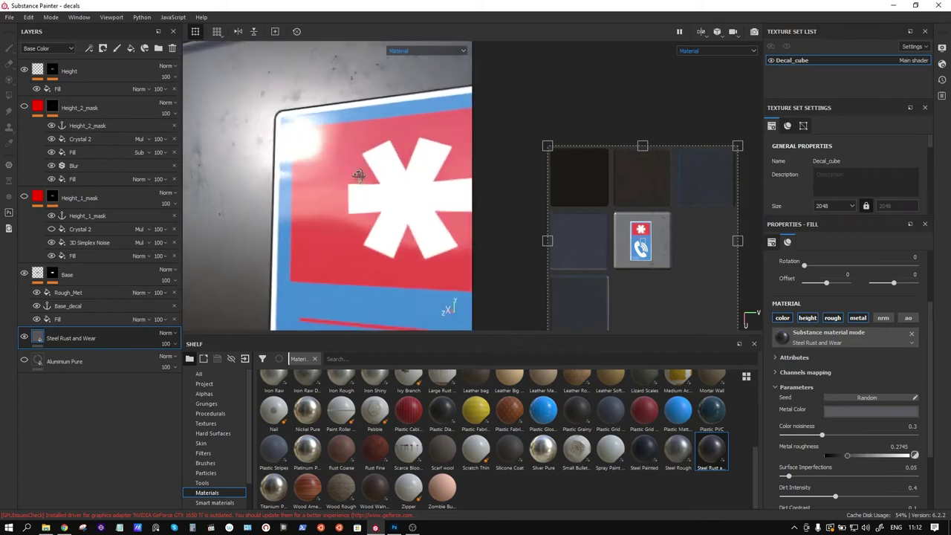
{"action": "left_click", "coordinate": [702, 33]}
{"action": "mouse_move", "coordinate": [530, 226]}
{"action": "left_mouse_down", "text": "alt"}
{"action": "mouse_move", "coordinate": [498, 158]}
{"action": "mouse_move", "coordinate": [504, 186]}
{"action": "left_mouse_up", "text": "alt"}
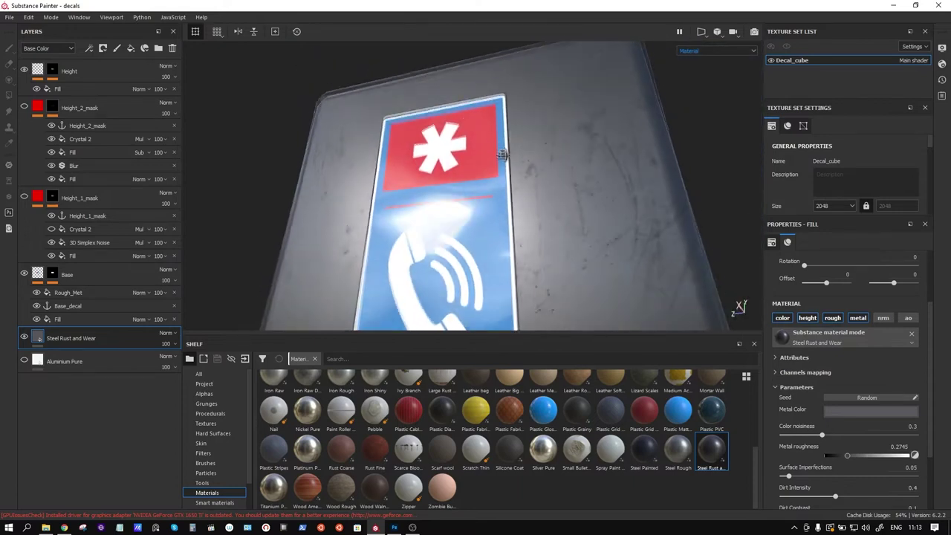
{"action": "key", "text": "Tab"}
{"action": "mouse_move", "coordinate": [498, 242]}
{"action": "left_mouse_down", "text": "alt"}
{"action": "mouse_move", "coordinate": [548, 175]}
{"action": "mouse_move", "coordinate": [504, 174]}
{"action": "mouse_move", "coordinate": [516, 172]}
{"action": "mouse_move", "coordinate": [489, 448]}
{"action": "mouse_move", "coordinate": [460, 358]}
{"action": "mouse_move", "coordinate": [488, 250]}
{"action": "mouse_move", "coordinate": [492, 181]}
{"action": "mouse_move", "coordinate": [480, 250]}
{"action": "mouse_move", "coordinate": [483, 332]}
{"action": "mouse_move", "coordinate": [601, 319]}
{"action": "mouse_move", "coordinate": [588, 304]}
{"action": "mouse_move", "coordinate": [488, 282]}
{"action": "mouse_move", "coordinate": [431, 282]}
{"action": "mouse_move", "coordinate": [494, 298]}
{"action": "mouse_move", "coordinate": [482, 303]}
{"action": "left_mouse_up", "text": "alt"}
{"action": "key", "text": "Tab"}
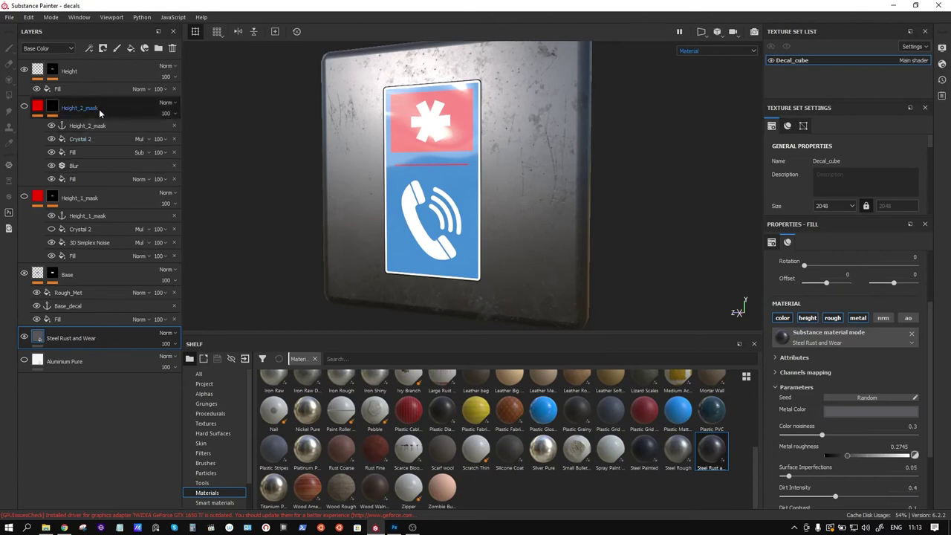
Step: Add a fill effect to the Height layer's mask and convert it to a filter
{"action": "left_click", "coordinate": [75, 73]}
{"action": "left_click", "coordinate": [56, 71]}
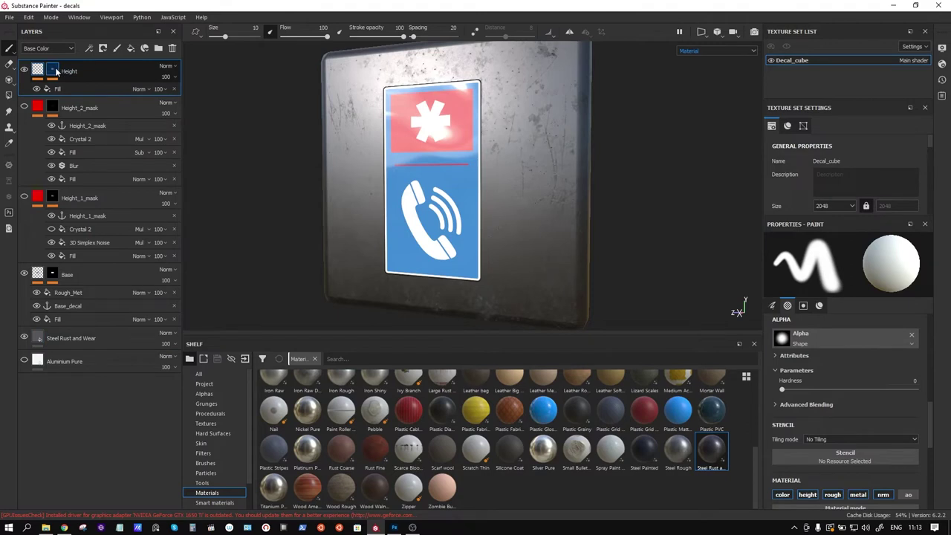
{"action": "key", "text": "ctrl+v"}
{"action": "left_click", "coordinate": [93, 89]}
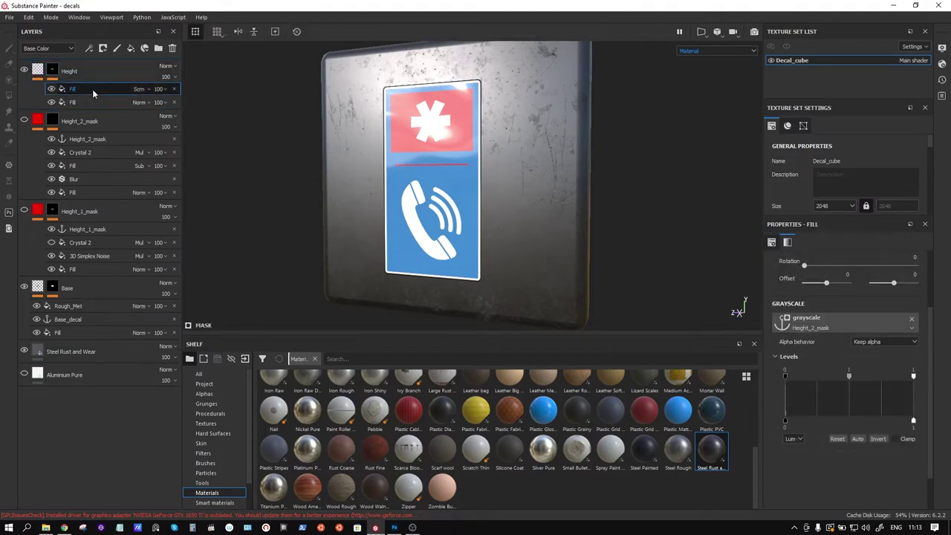
{"action": "right_click", "coordinate": [92, 89]}
{"action": "left_click", "coordinate": [143, 156]}
Step: Try Histogram Shift at position 0.57, then Histogram Scan with a lowered position
{"action": "left_click", "coordinate": [886, 265]}
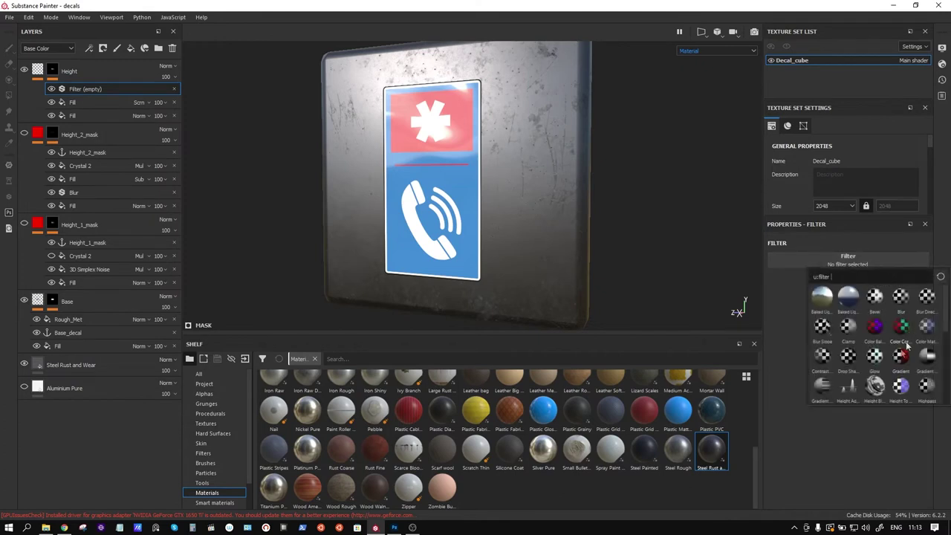
{"action": "scroll", "coordinate": [945, 328], "scroll_direction": "down", "scroll_amount": 2}
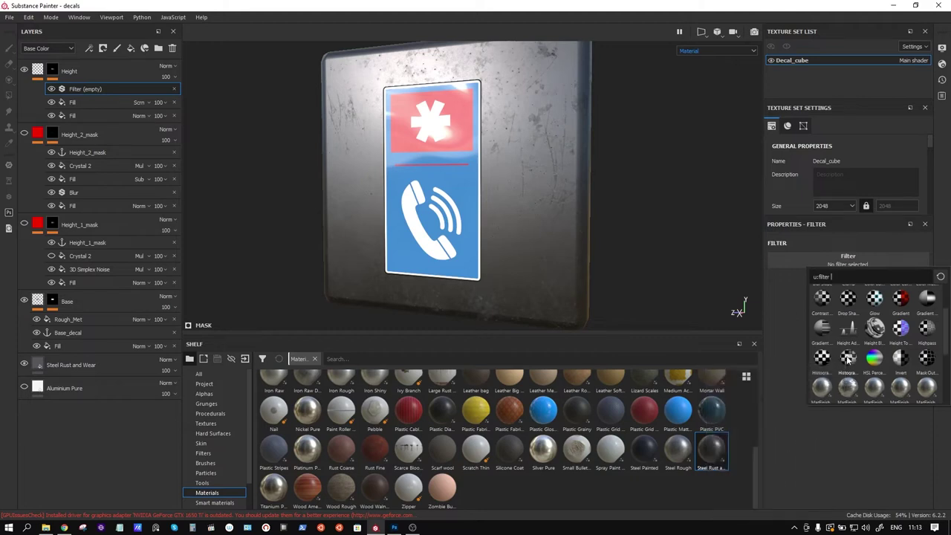
{"action": "left_click", "coordinate": [848, 357]}
{"action": "scroll", "coordinate": [539, 213], "scroll_direction": "up", "scroll_amount": 3}
{"action": "scroll", "coordinate": [517, 245], "scroll_direction": "up", "scroll_amount": 2}
{"action": "left_click_drag", "start_coordinate": [517, 245], "coordinate": [506, 174], "text": "alt"}
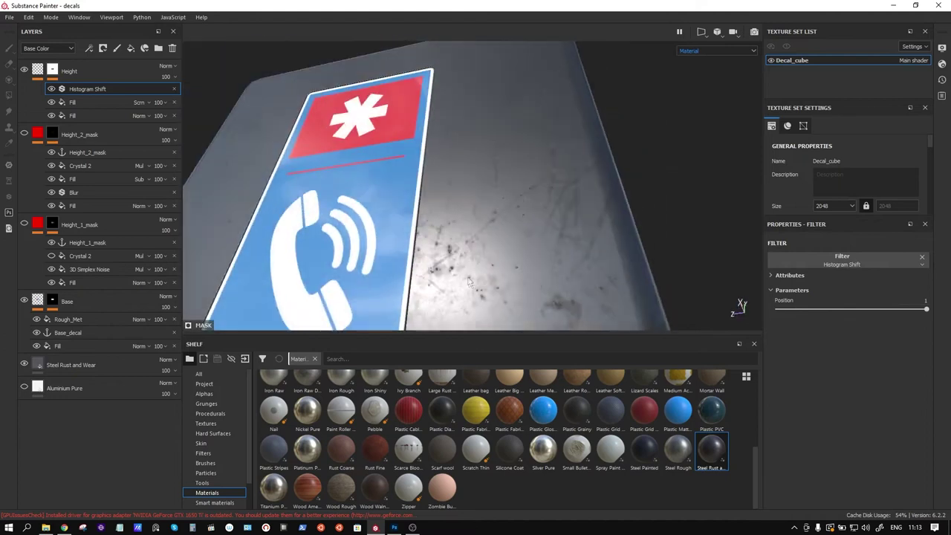
{"action": "left_click_drag", "start_coordinate": [927, 309], "coordinate": [862, 311]}
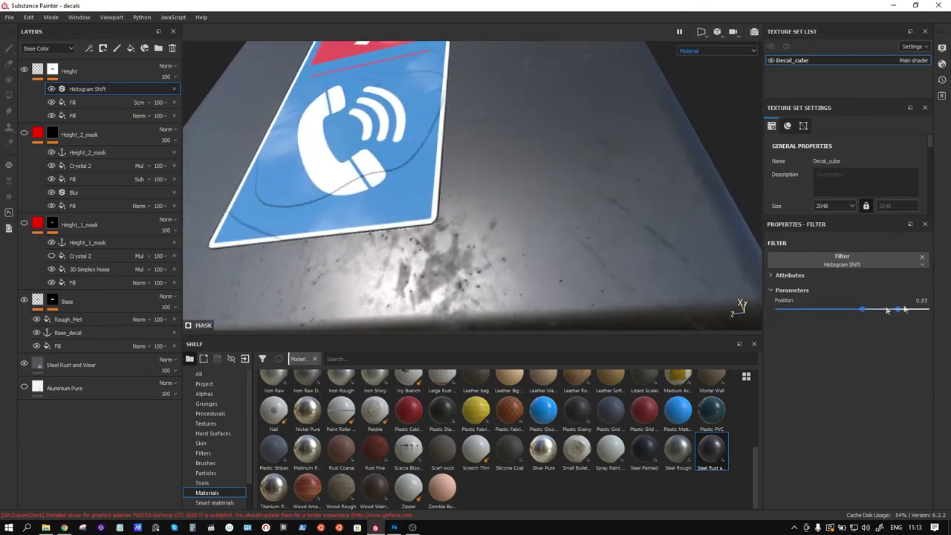
{"action": "left_click", "coordinate": [841, 260]}
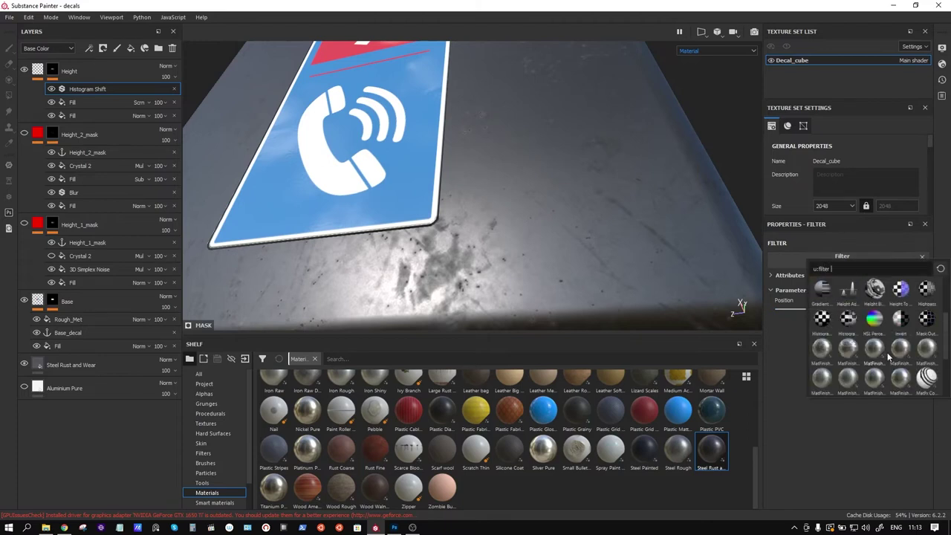
{"action": "left_click", "coordinate": [823, 321]}
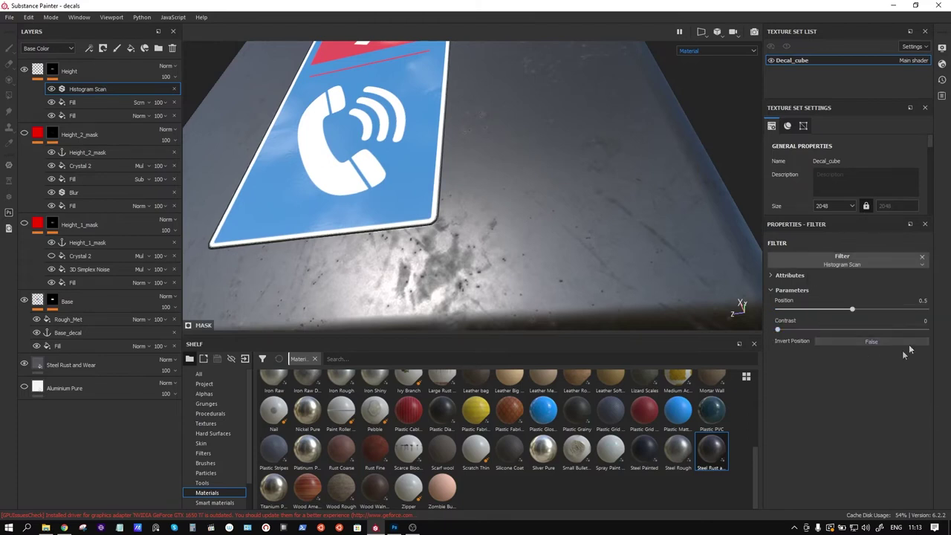
{"action": "left_click_drag", "start_coordinate": [849, 308], "coordinate": [812, 307]}
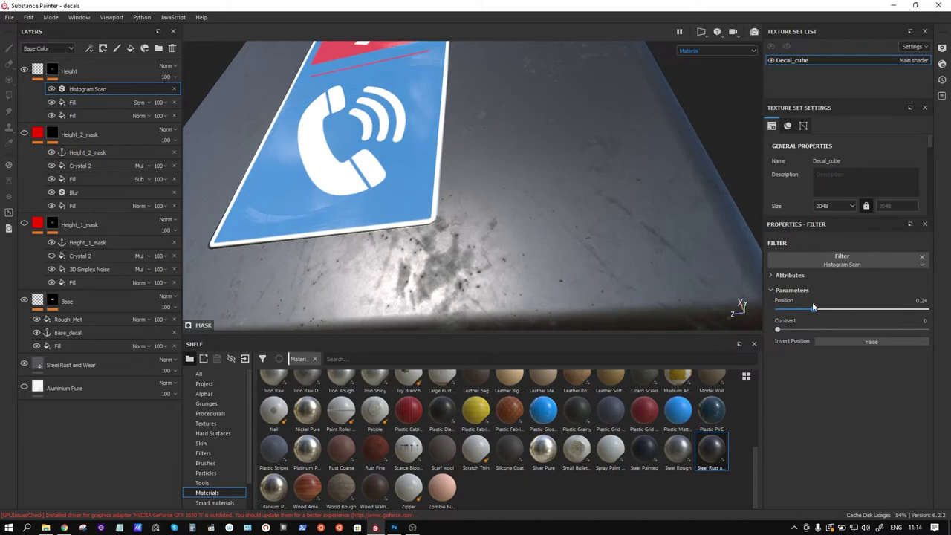
Step: Switch the mask filter to Highpass and set its radius to 0.16
{"action": "left_click", "coordinate": [842, 257]}
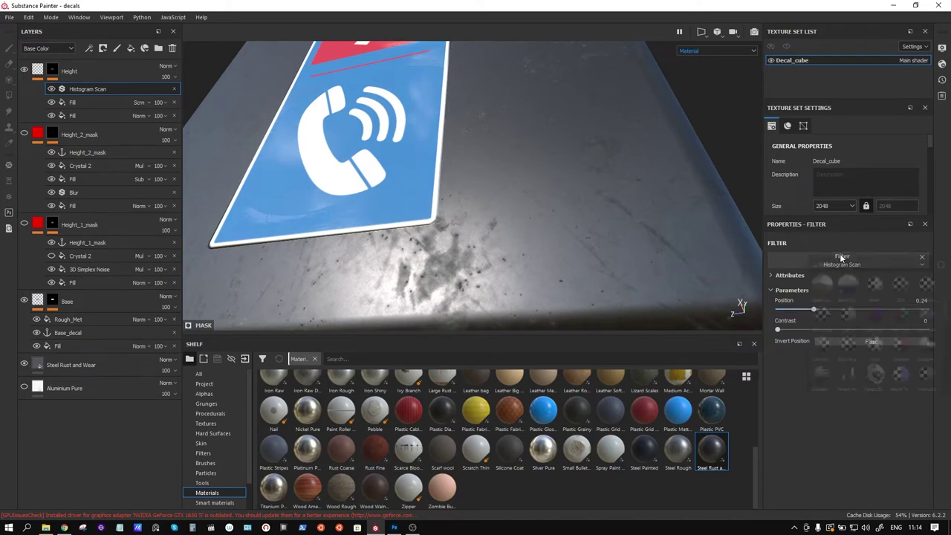
{"action": "left_click", "coordinate": [931, 382]}
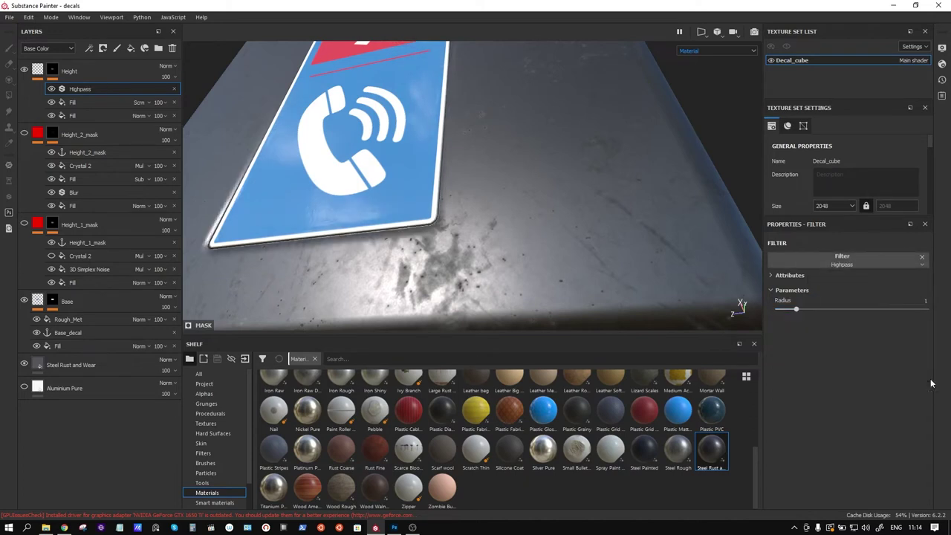
{"action": "mouse_move", "coordinate": [796, 311]}
{"action": "left_mouse_down"}
{"action": "mouse_move", "coordinate": [823, 308]}
{"action": "mouse_move", "coordinate": [779, 306]}
{"action": "left_mouse_up"}
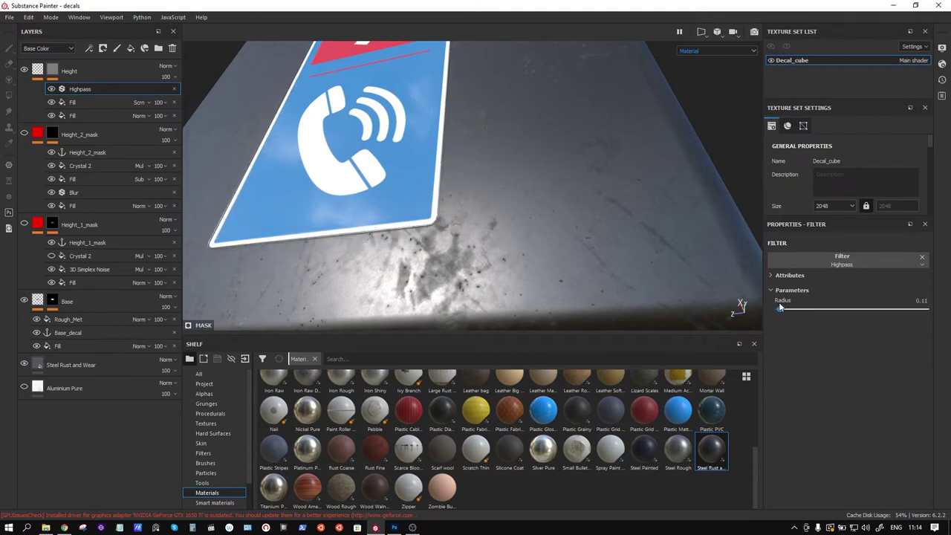
{"action": "left_click_drag", "start_coordinate": [777, 306], "coordinate": [777, 304]}
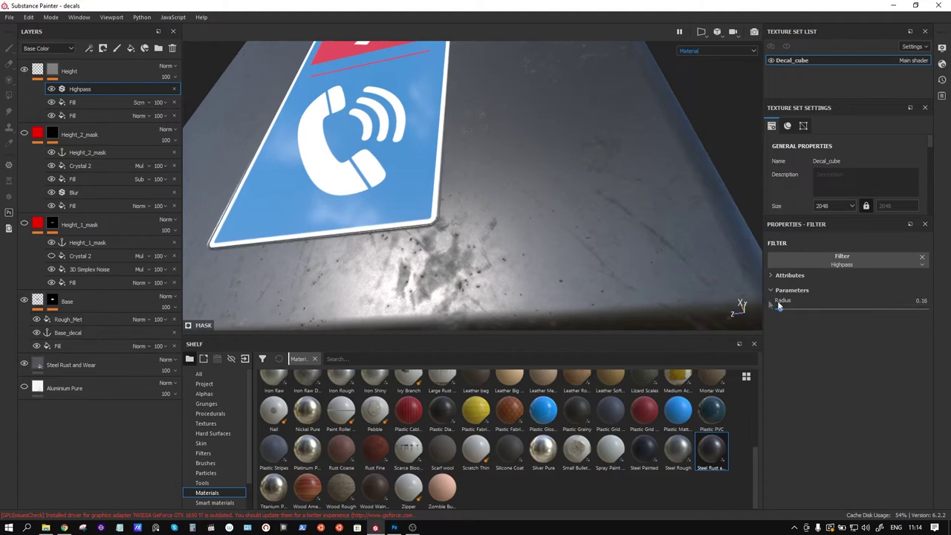
{"action": "left_click_drag", "start_coordinate": [499, 177], "coordinate": [481, 175], "text": "alt"}
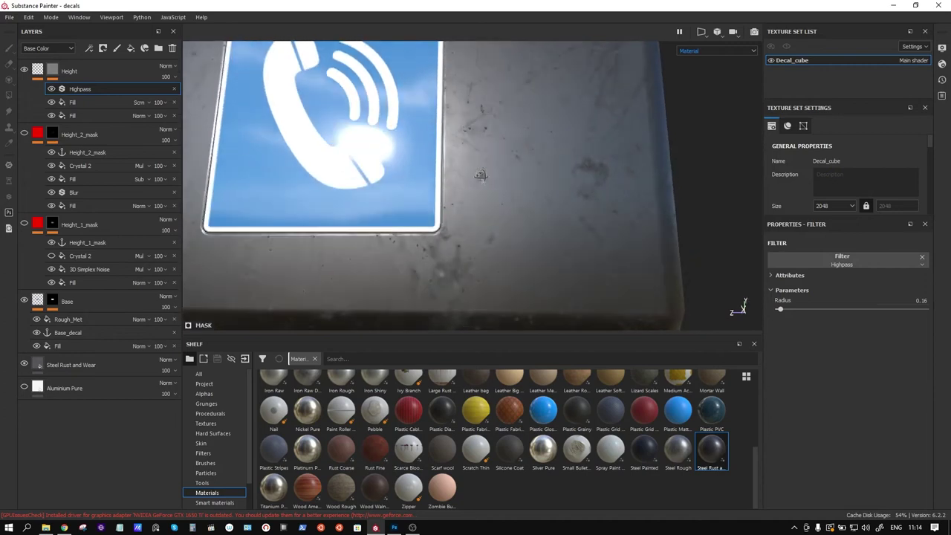
{"action": "left_click", "coordinate": [842, 259]}
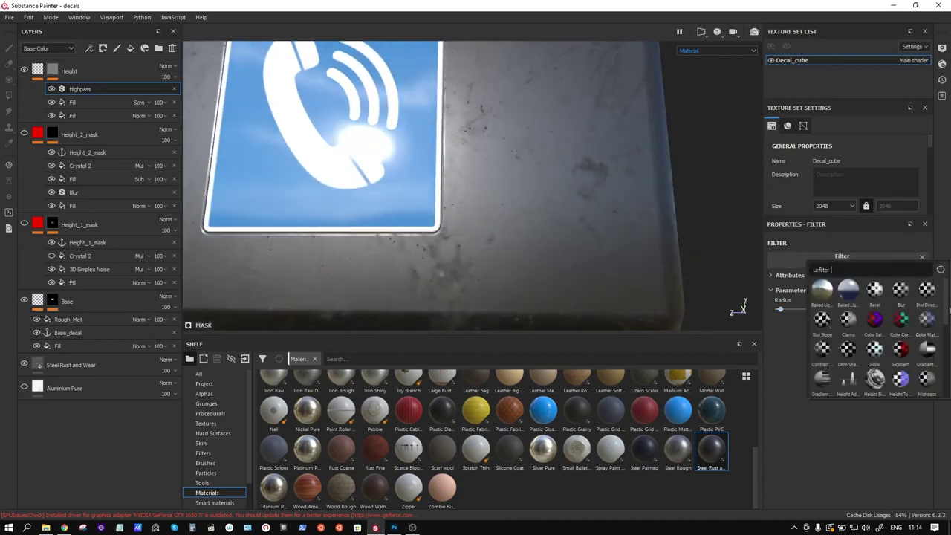
Step: Switch the mask filter to Height Adjust, with offset -0.57 and a lowered multiply
{"action": "left_click_drag", "start_coordinate": [945, 314], "coordinate": [944, 332]}
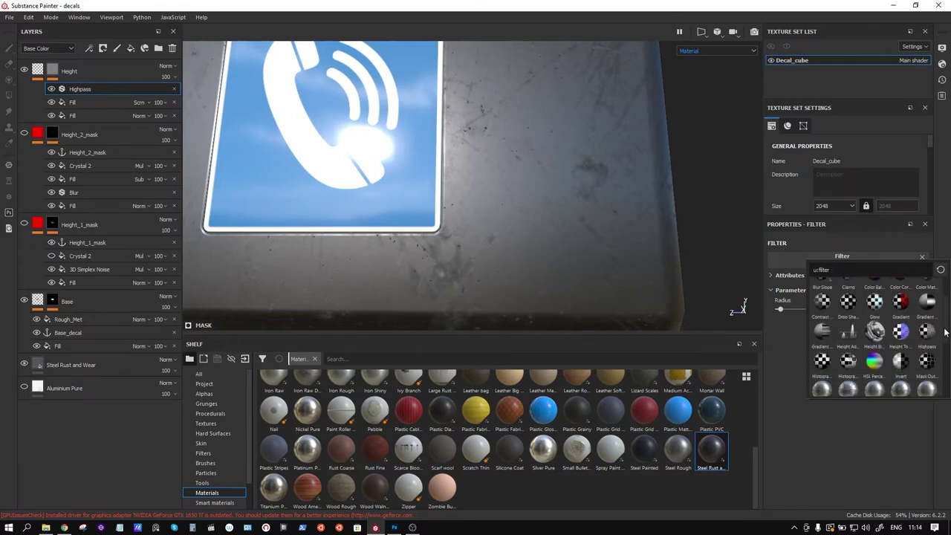
{"action": "left_click_drag", "start_coordinate": [945, 333], "coordinate": [943, 328]}
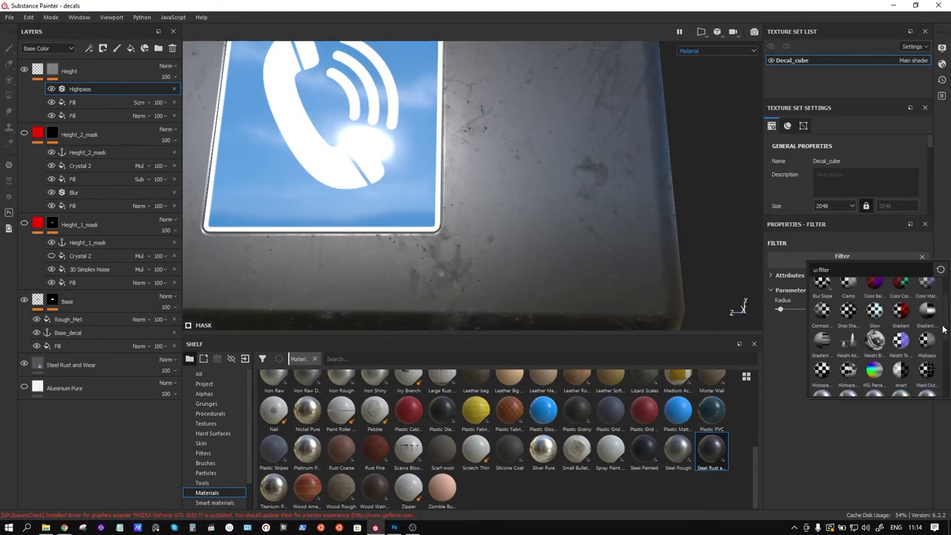
{"action": "left_click", "coordinate": [847, 341]}
{"action": "left_click_drag", "start_coordinate": [519, 260], "coordinate": [646, 302], "text": "alt"}
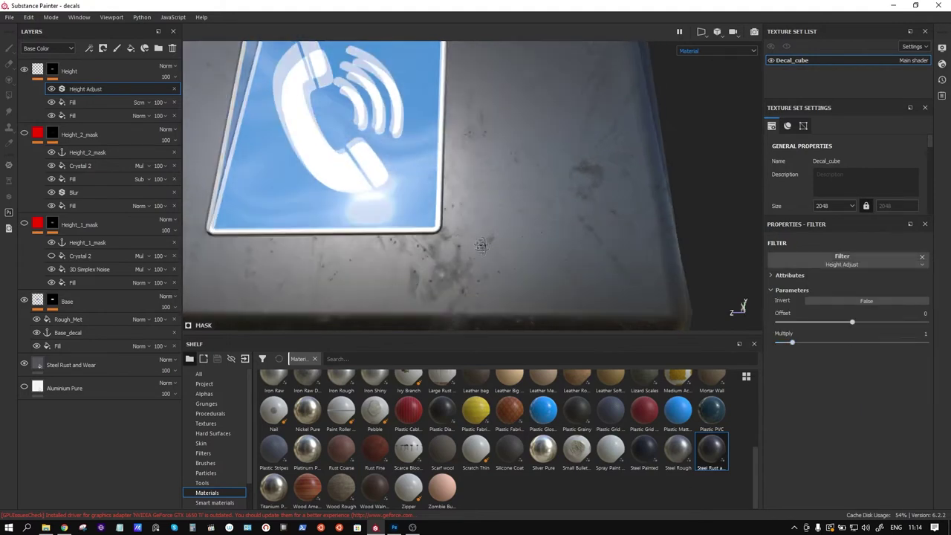
{"action": "left_click_drag", "start_coordinate": [851, 322], "coordinate": [848, 325]}
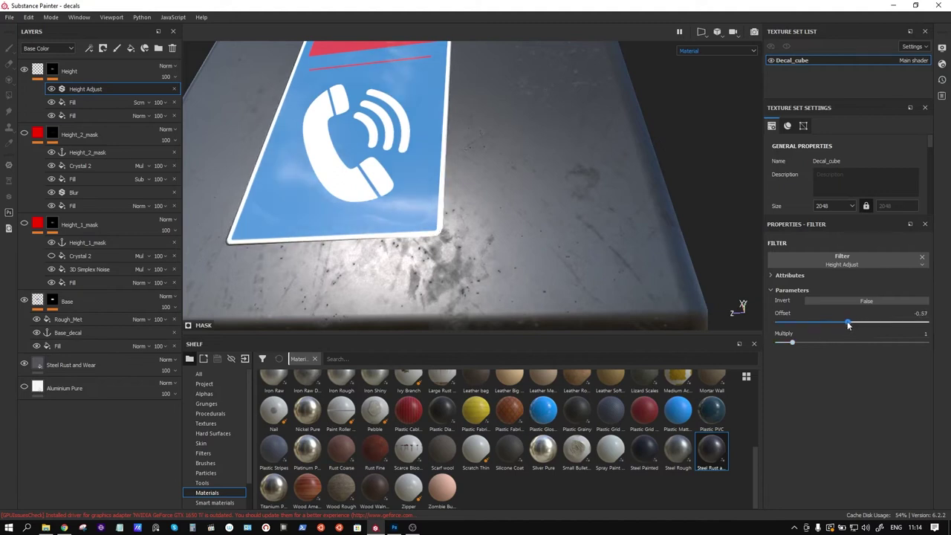
{"action": "left_click_drag", "start_coordinate": [848, 324], "coordinate": [847, 321]}
{"action": "mouse_move", "coordinate": [791, 342]}
{"action": "left_mouse_down"}
{"action": "mouse_move", "coordinate": [938, 341]}
{"action": "mouse_move", "coordinate": [757, 339]}
{"action": "mouse_move", "coordinate": [830, 340]}
{"action": "mouse_move", "coordinate": [773, 342]}
{"action": "left_mouse_up"}
Step: Clear the Height Adjust filter so the Height mask's filter slot is empty
{"action": "left_click", "coordinate": [863, 263]}
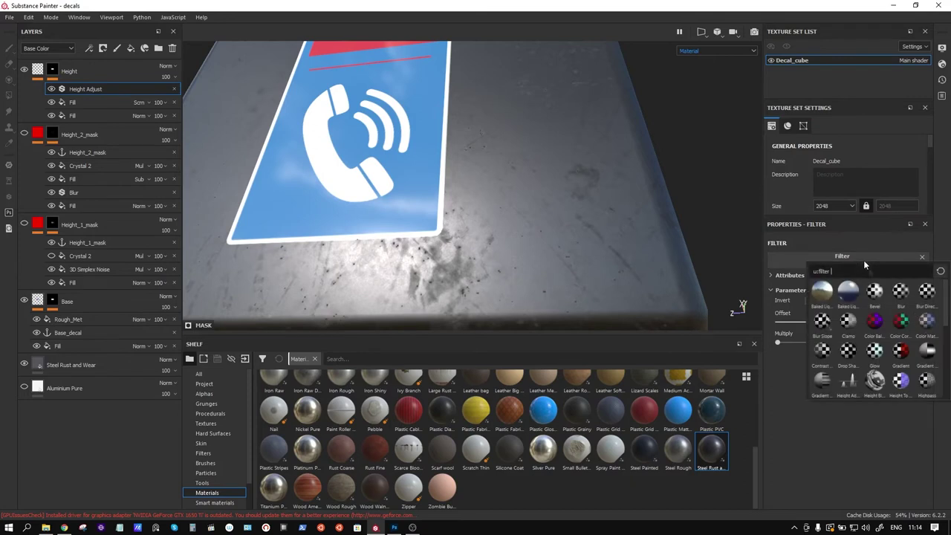
{"action": "left_click_drag", "start_coordinate": [945, 319], "coordinate": [942, 385]}
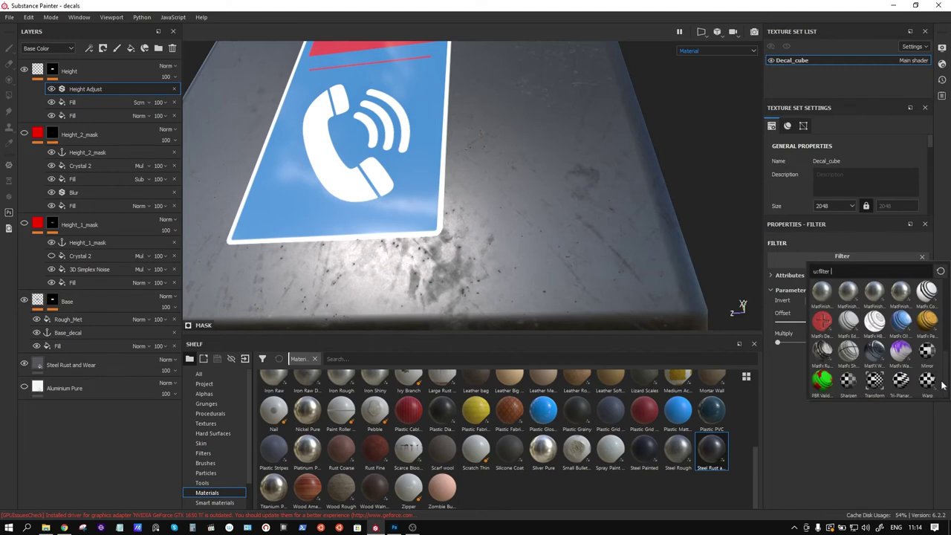
{"action": "left_click", "coordinate": [841, 401]}
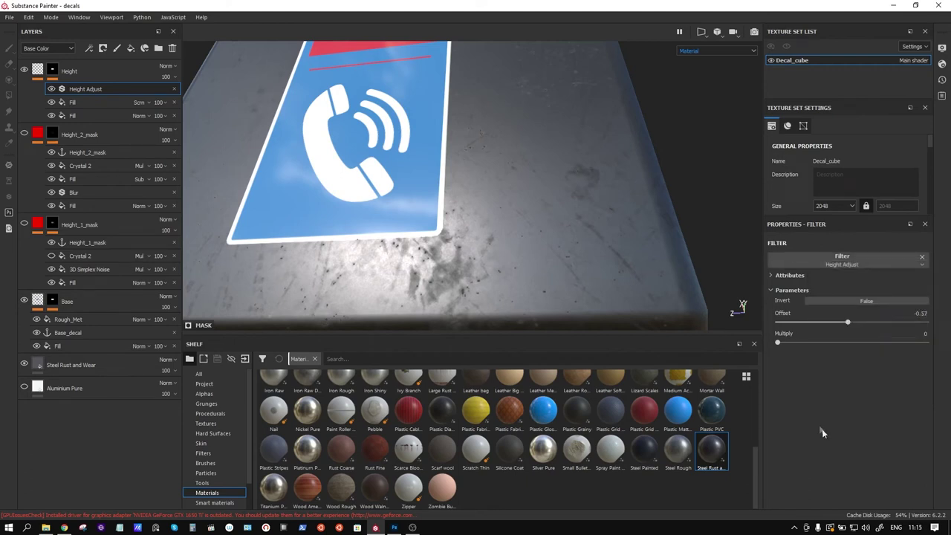
{"action": "left_click", "coordinate": [922, 256]}
{"action": "mouse_move", "coordinate": [456, 206]}
{"action": "left_mouse_down", "text": "alt"}
{"action": "mouse_move", "coordinate": [435, 181]}
{"action": "mouse_move", "coordinate": [485, 265]}
{"action": "left_mouse_up", "text": "alt"}
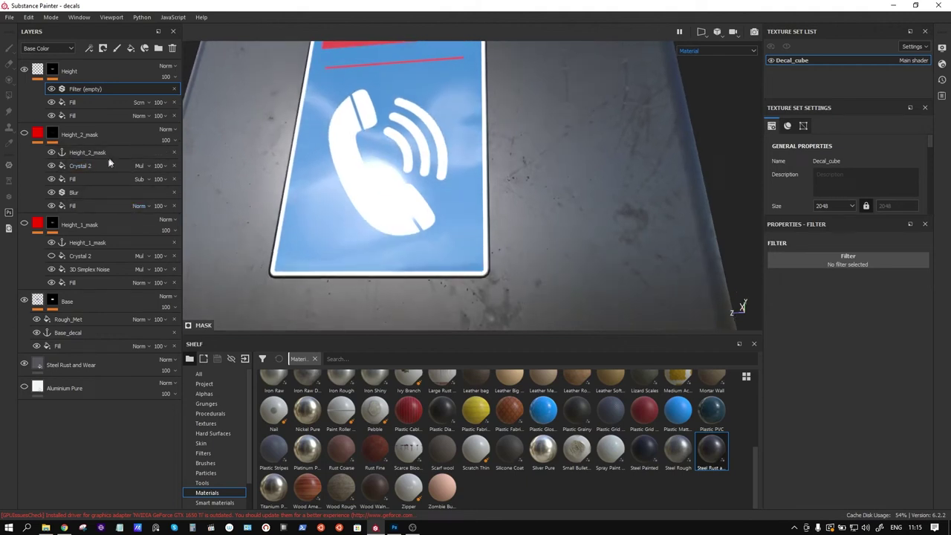
Step: Hide the Height and Base layers and show Height_1_mask to isolate it on the cube
{"action": "left_click", "coordinate": [24, 71]}
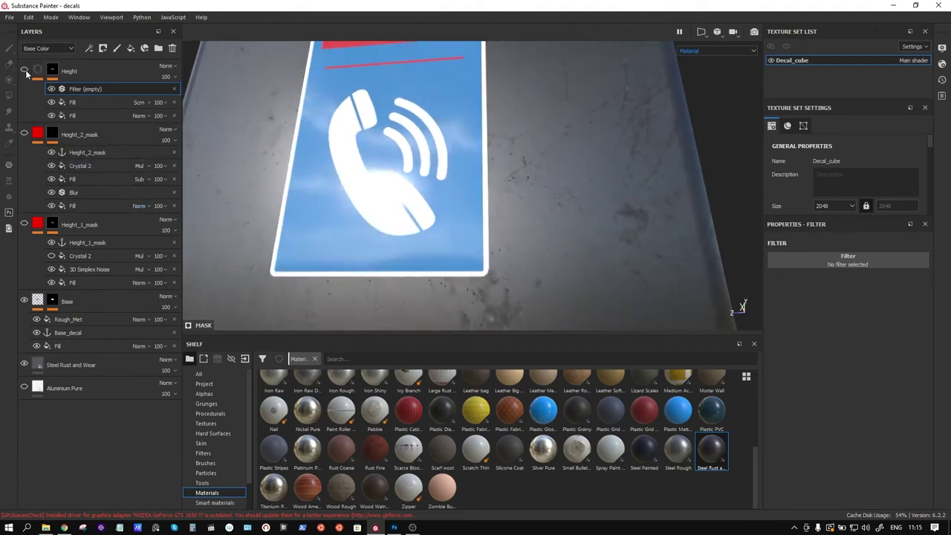
{"action": "left_click", "coordinate": [23, 301]}
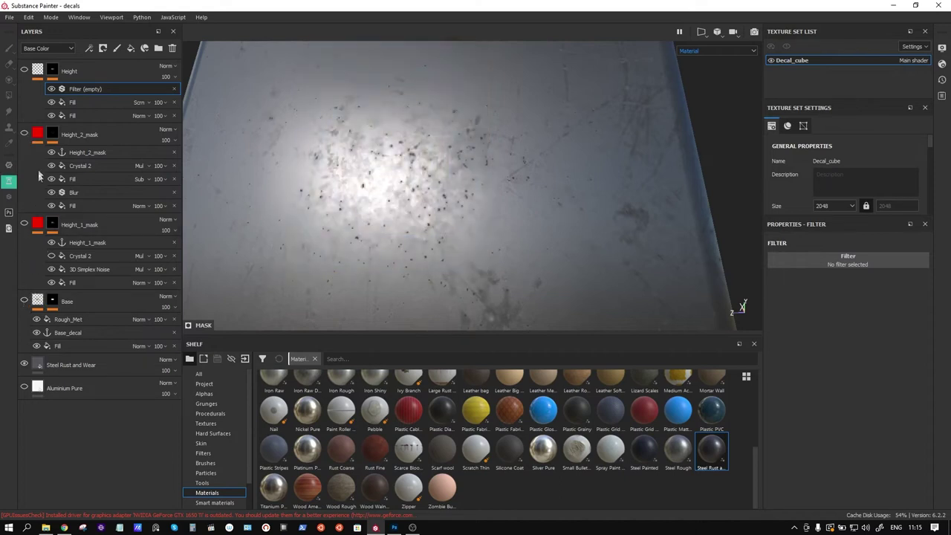
{"action": "left_click", "coordinate": [24, 224]}
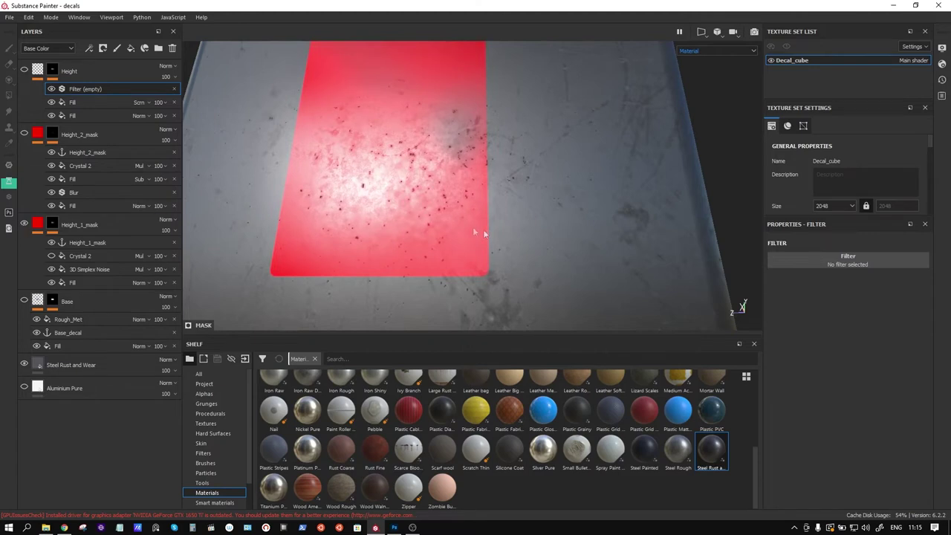
{"action": "left_click_drag", "start_coordinate": [473, 231], "coordinate": [472, 226], "text": "alt"}
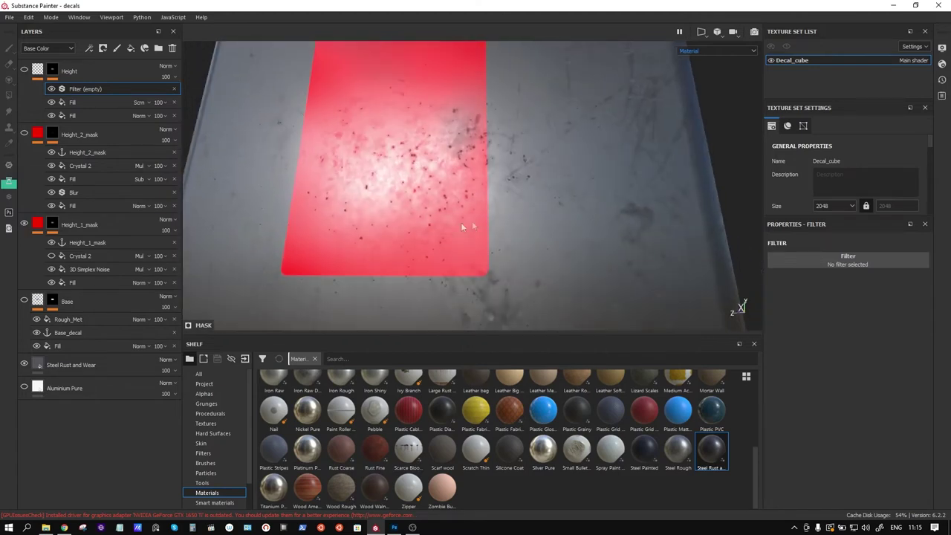
{"action": "left_click", "coordinate": [24, 365]}
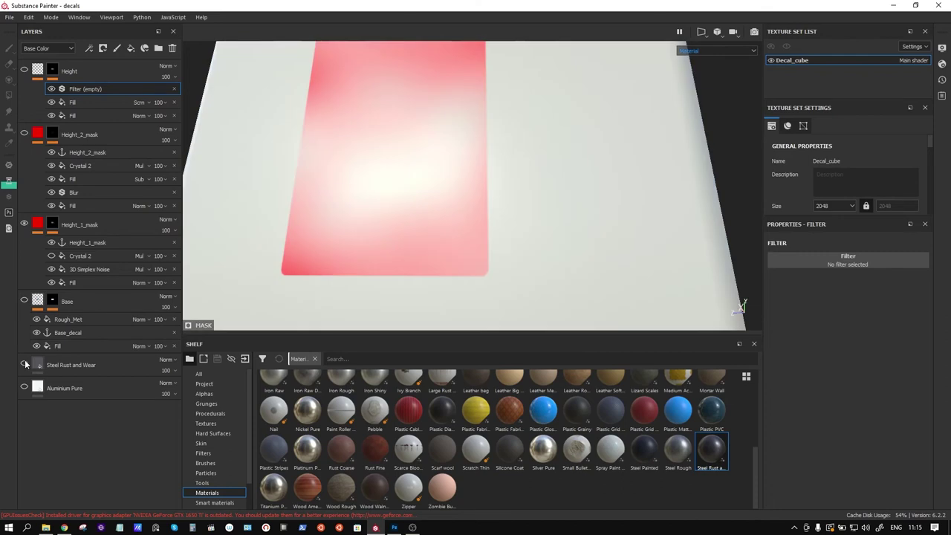
{"action": "left_click", "coordinate": [24, 364]}
{"action": "mouse_move", "coordinate": [451, 255]}
{"action": "left_mouse_down", "text": "alt"}
{"action": "mouse_move", "coordinate": [458, 217]}
{"action": "mouse_move", "coordinate": [439, 216]}
{"action": "left_mouse_up", "text": "alt"}
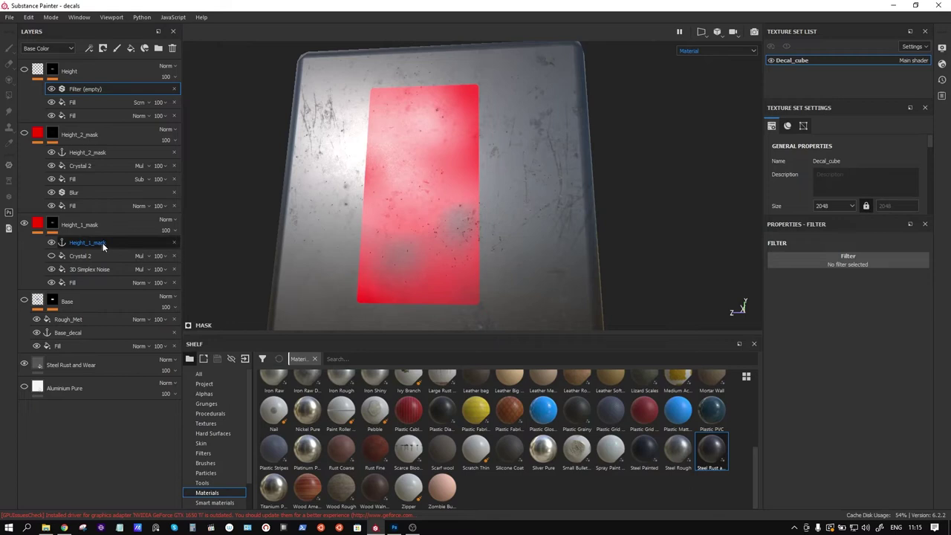
Step: Delete Crystal 2 from Height_1_mask and lower its mask fill opacity to 5
{"action": "left_click", "coordinate": [102, 243]}
{"action": "left_click", "coordinate": [97, 256]}
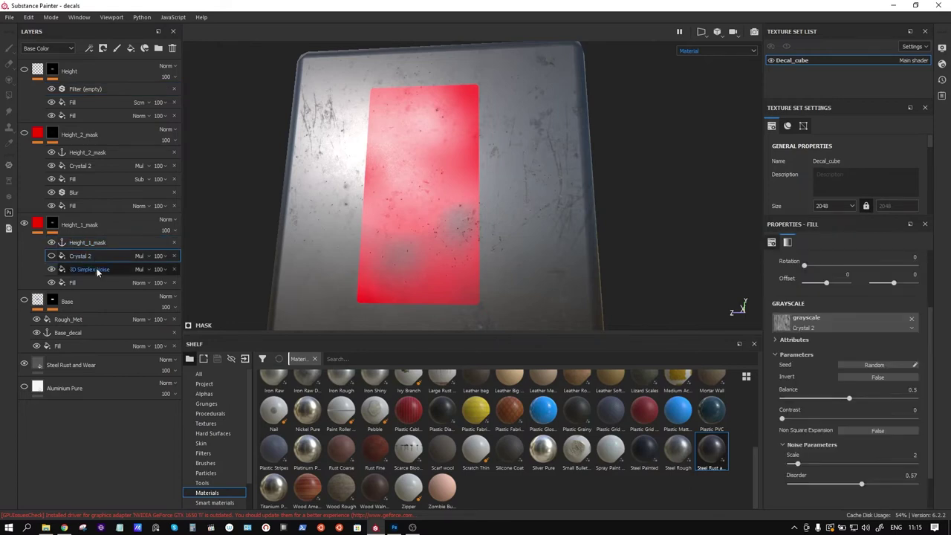
{"action": "left_click", "coordinate": [174, 256]}
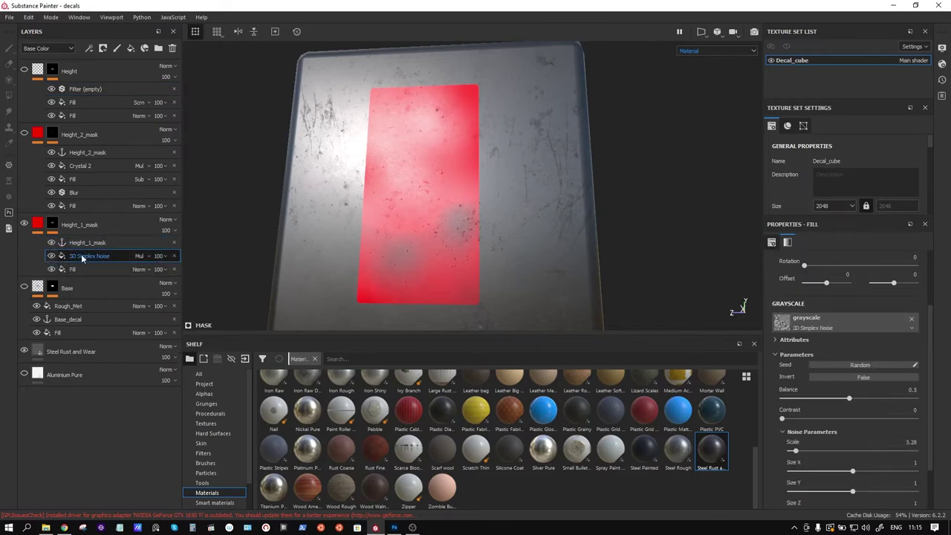
{"action": "scroll", "coordinate": [870, 384], "scroll_direction": "down", "scroll_amount": 2}
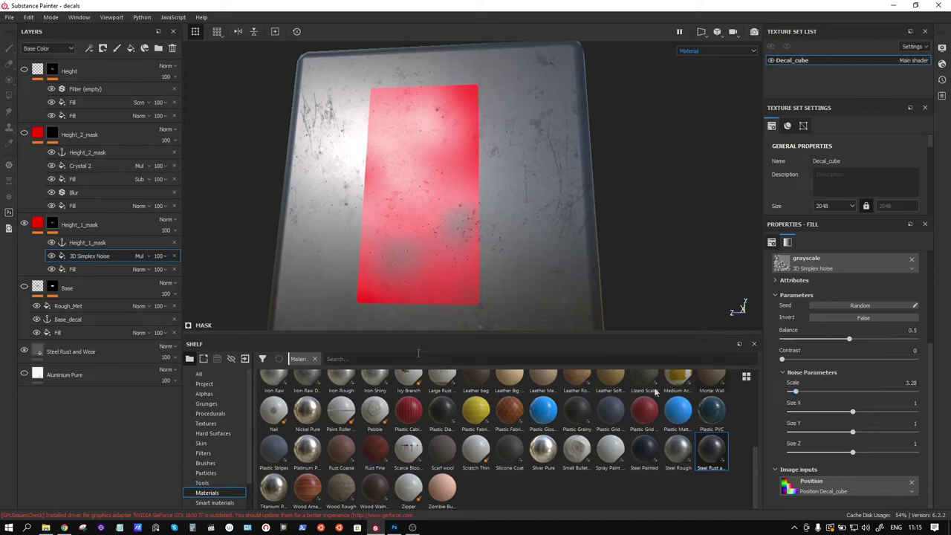
{"action": "left_click", "coordinate": [160, 269]}
{"action": "left_click_drag", "start_coordinate": [196, 289], "coordinate": [154, 292]}
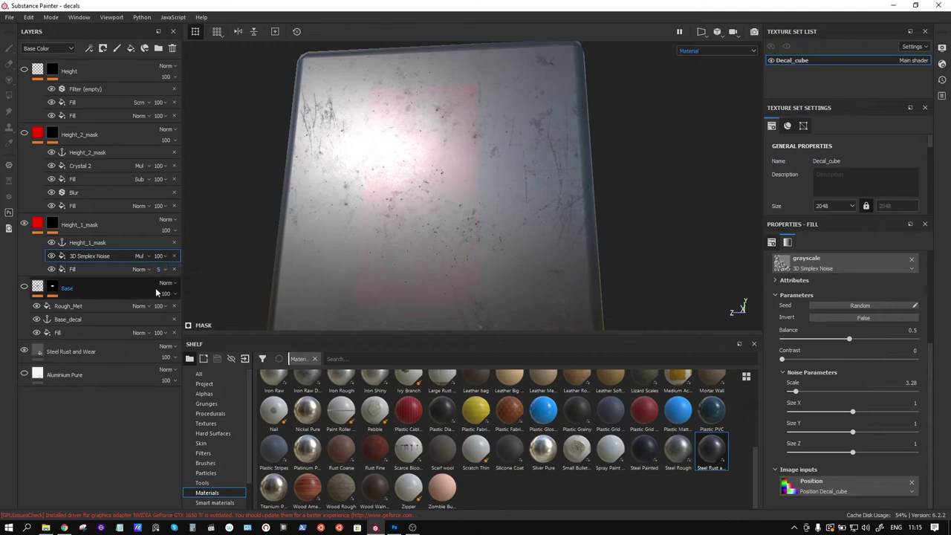
{"action": "left_click", "coordinate": [24, 71]}
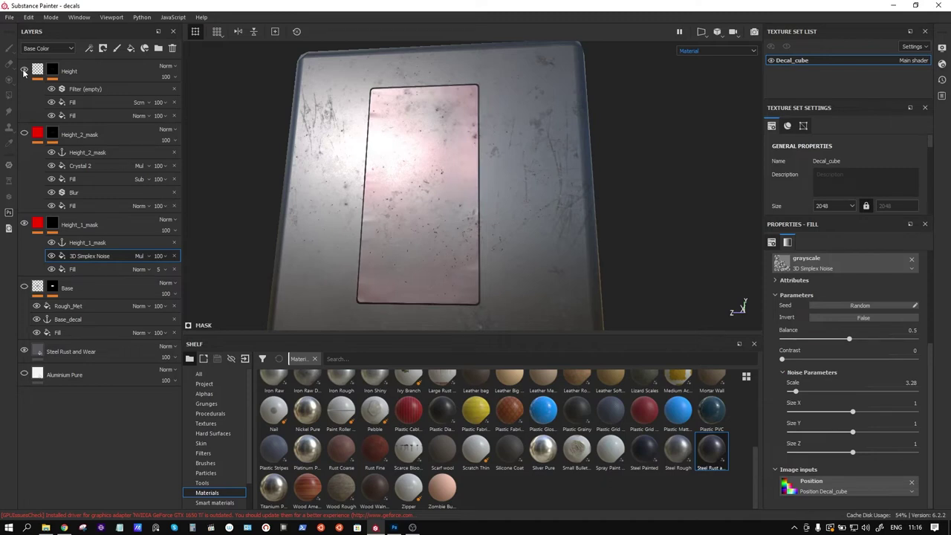
{"action": "left_click", "coordinate": [24, 71]}
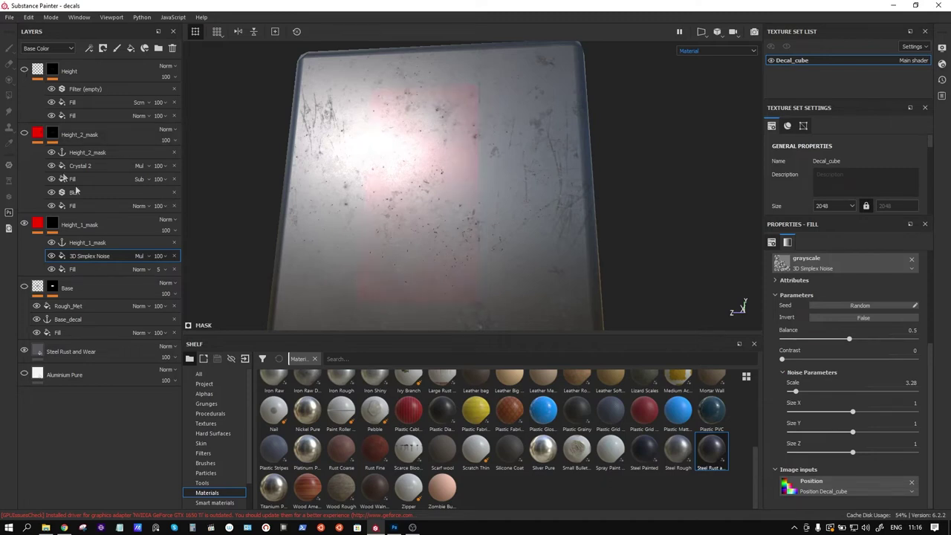
{"action": "left_click", "coordinate": [93, 205]}
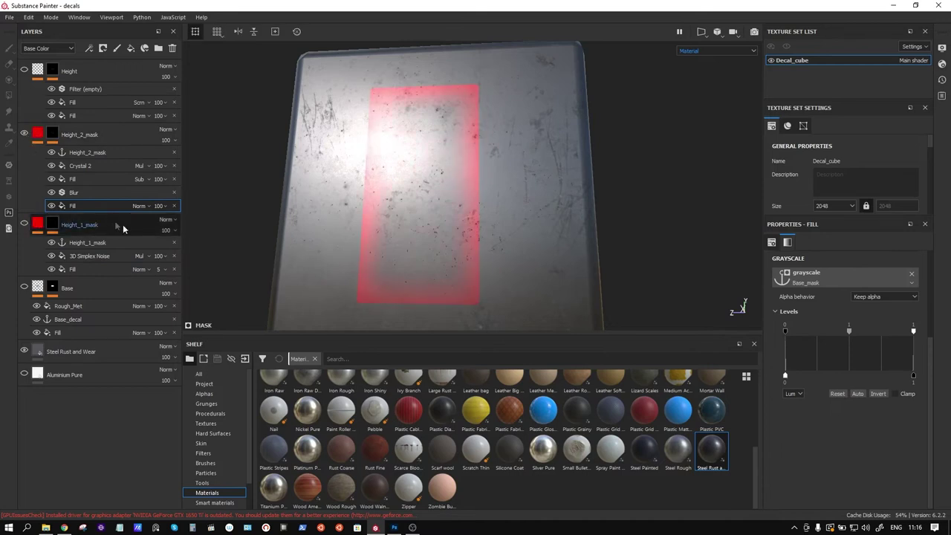
Step: Set Height_2_mask's edge fill opacity to 11 and show the Base phone decal
{"action": "left_click", "coordinate": [161, 206]}
{"action": "left_click_drag", "start_coordinate": [198, 225], "coordinate": [190, 225]}
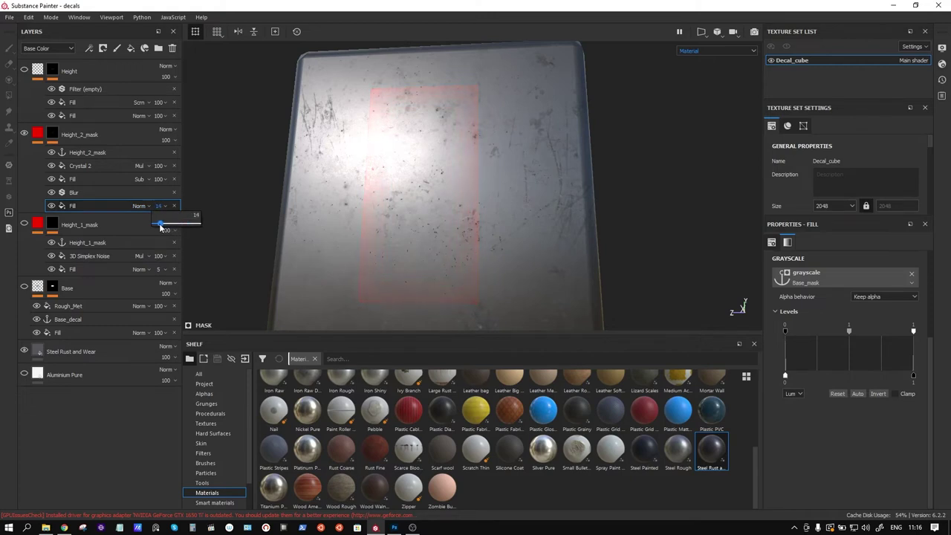
{"action": "left_click_drag", "start_coordinate": [158, 223], "coordinate": [158, 222]}
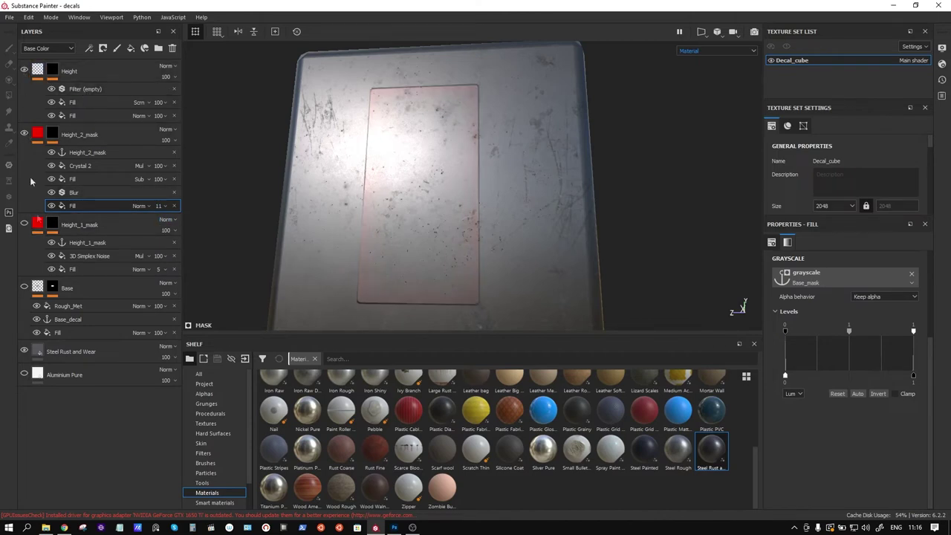
{"action": "left_click", "coordinate": [24, 288]}
{"action": "scroll", "coordinate": [501, 172], "scroll_direction": "up", "scroll_amount": 5}
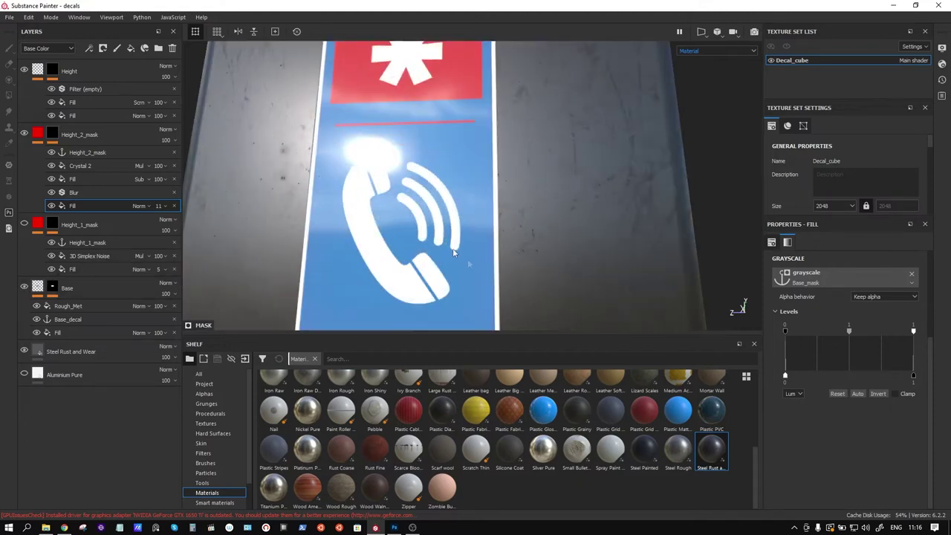
{"action": "mouse_move", "coordinate": [502, 172]}
{"action": "left_mouse_down", "text": "alt"}
{"action": "mouse_move", "coordinate": [438, 184]}
{"action": "mouse_move", "coordinate": [470, 231]}
{"action": "mouse_move", "coordinate": [476, 206]}
{"action": "mouse_move", "coordinate": [416, 155]}
{"action": "left_mouse_up", "text": "alt"}
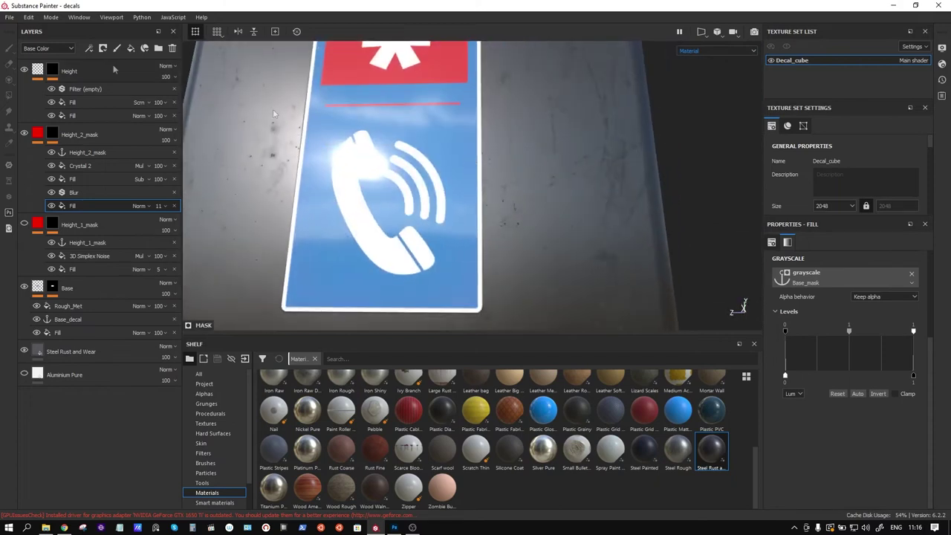
Step: Raise the Height layer fill's height value to 0.3838
{"action": "left_click", "coordinate": [37, 71]}
{"action": "left_click", "coordinate": [58, 89]}
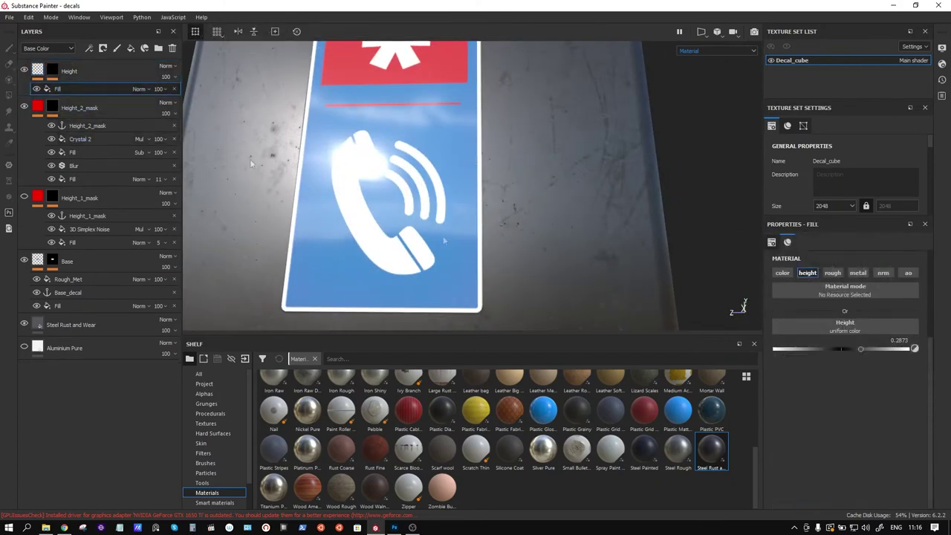
{"action": "left_click_drag", "start_coordinate": [865, 352], "coordinate": [874, 350]}
{"action": "mouse_move", "coordinate": [546, 255]}
{"action": "left_mouse_down", "text": "alt"}
{"action": "mouse_move", "coordinate": [500, 233]}
{"action": "mouse_move", "coordinate": [504, 250]}
{"action": "mouse_move", "coordinate": [508, 199]}
{"action": "mouse_move", "coordinate": [519, 201]}
{"action": "mouse_move", "coordinate": [525, 185]}
{"action": "mouse_move", "coordinate": [515, 144]}
{"action": "mouse_move", "coordinate": [496, 157]}
{"action": "left_mouse_up", "text": "alt"}
Step: Raise Height_2_mask's edge fill opacity to 90 and hide its pink preview
{"action": "left_click", "coordinate": [115, 178]}
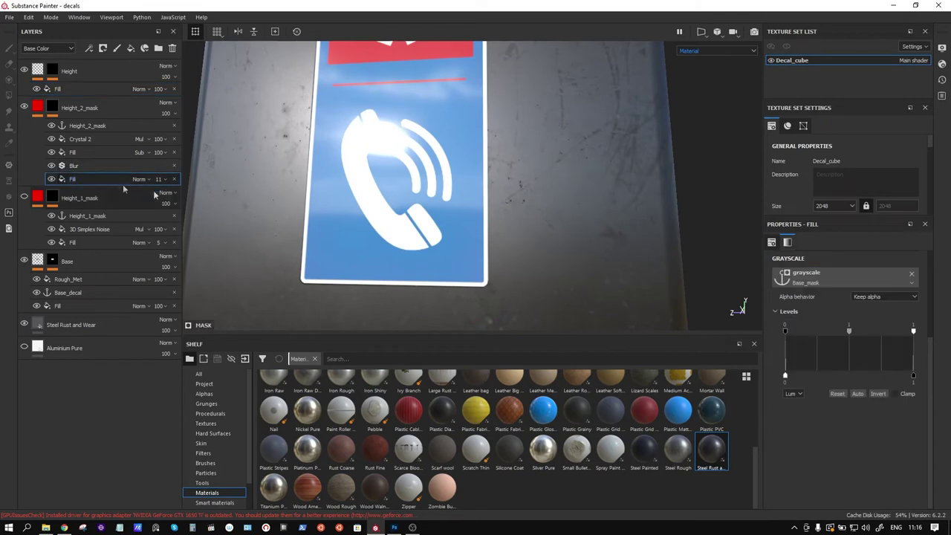
{"action": "left_click_drag", "start_coordinate": [161, 199], "coordinate": [165, 200]}
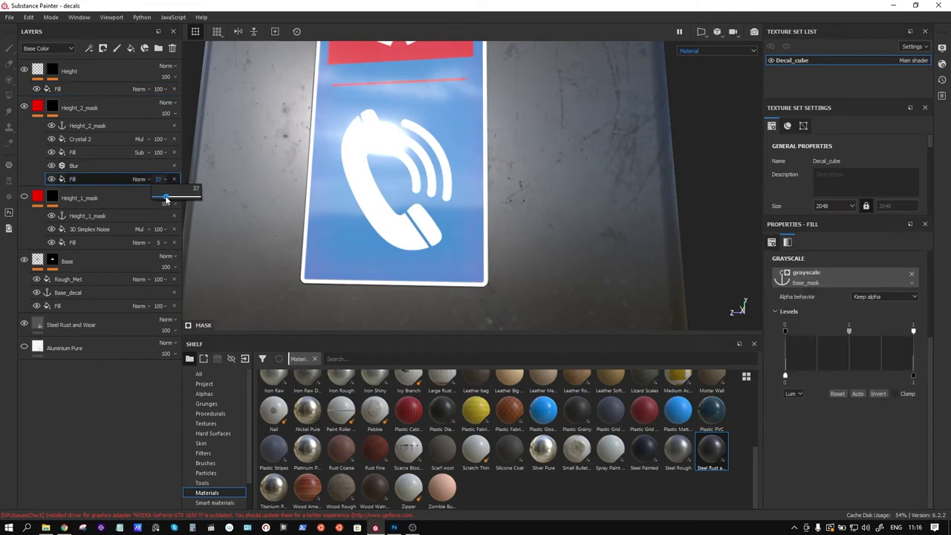
{"action": "left_click_drag", "start_coordinate": [166, 200], "coordinate": [183, 200]}
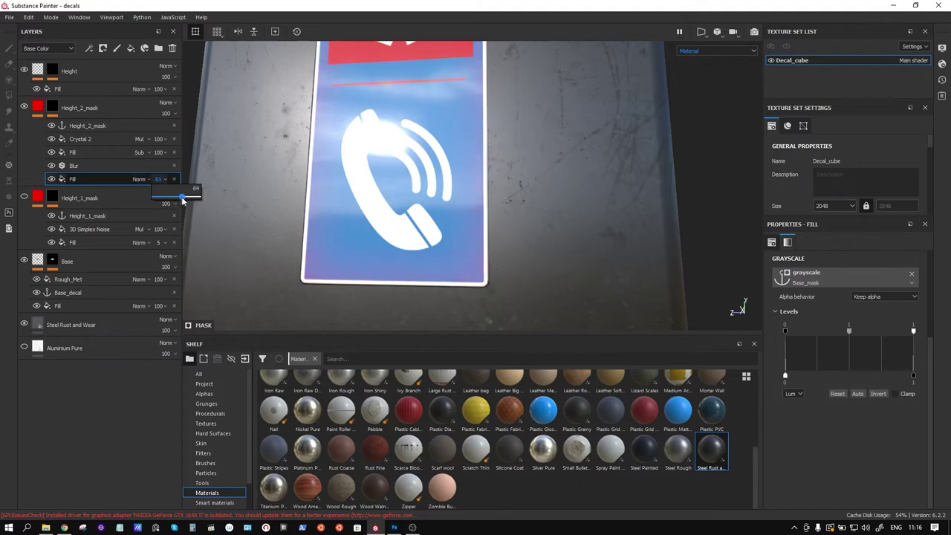
{"action": "mouse_move", "coordinate": [182, 200]}
{"action": "left_mouse_down"}
{"action": "mouse_move", "coordinate": [157, 201]}
{"action": "mouse_move", "coordinate": [193, 200]}
{"action": "left_mouse_up"}
{"action": "left_click", "coordinate": [158, 179]}
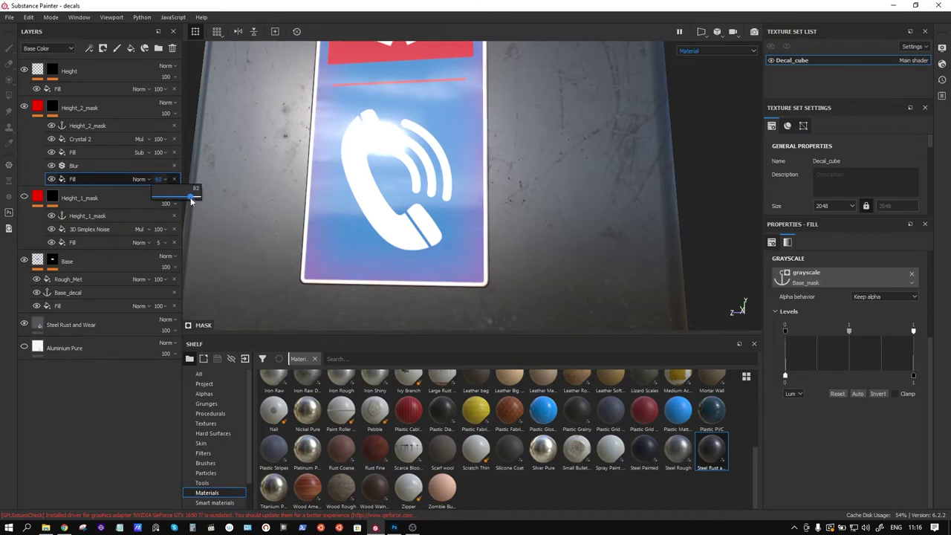
{"action": "left_click_drag", "start_coordinate": [191, 199], "coordinate": [193, 201]}
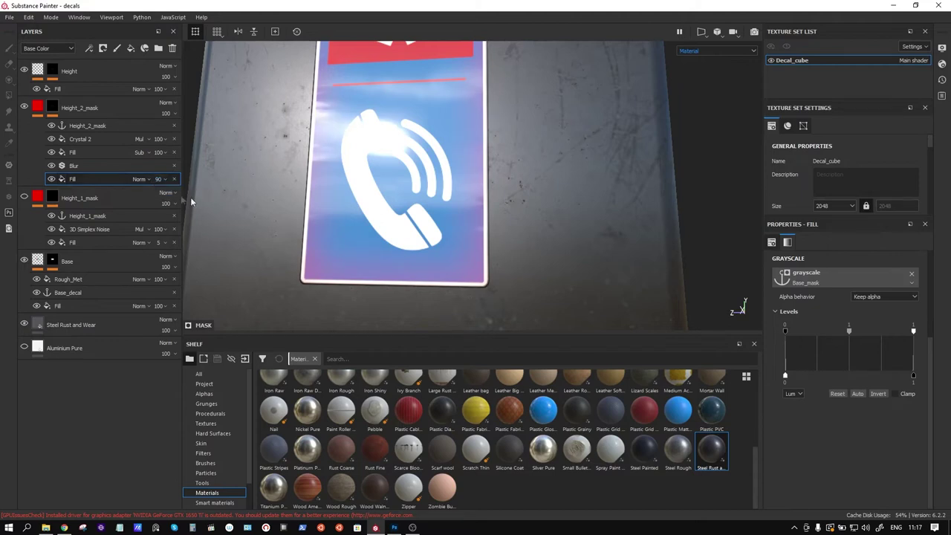
{"action": "left_click", "coordinate": [25, 107]}
{"action": "mouse_move", "coordinate": [504, 239]}
{"action": "left_mouse_down", "text": "alt"}
{"action": "mouse_move", "coordinate": [475, 235]}
{"action": "mouse_move", "coordinate": [493, 157]}
{"action": "left_mouse_up", "text": "alt"}
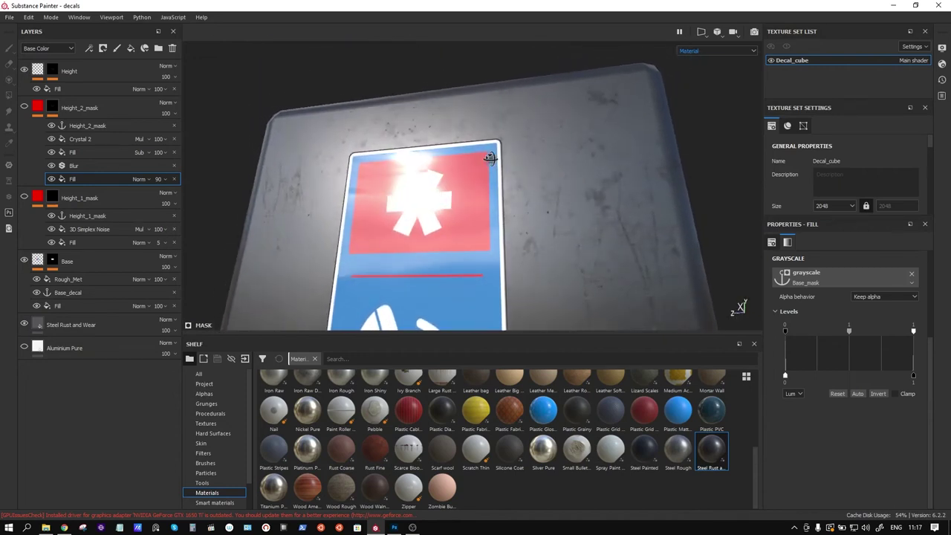
Step: Turn Height_2_mask's visibility back on and hide the Base phone decal layer
{"action": "mouse_move", "coordinate": [493, 157]}
{"action": "left_mouse_down", "text": "alt"}
{"action": "mouse_move", "coordinate": [474, 164]}
{"action": "mouse_move", "coordinate": [452, 215]}
{"action": "mouse_move", "coordinate": [490, 196]}
{"action": "mouse_move", "coordinate": [470, 231]}
{"action": "left_mouse_up", "text": "alt"}
{"action": "scroll", "coordinate": [450, 200], "scroll_direction": "up", "scroll_amount": 3}
{"action": "middle_click_drag", "start_coordinate": [470, 230], "coordinate": [462, 190], "text": "alt"}
{"action": "mouse_move", "coordinate": [462, 190]}
{"action": "left_mouse_down", "text": "alt"}
{"action": "mouse_move", "coordinate": [460, 180]}
{"action": "mouse_move", "coordinate": [447, 186]}
{"action": "mouse_move", "coordinate": [451, 161]}
{"action": "mouse_move", "coordinate": [453, 202]}
{"action": "mouse_move", "coordinate": [458, 191]}
{"action": "left_mouse_up", "text": "alt"}
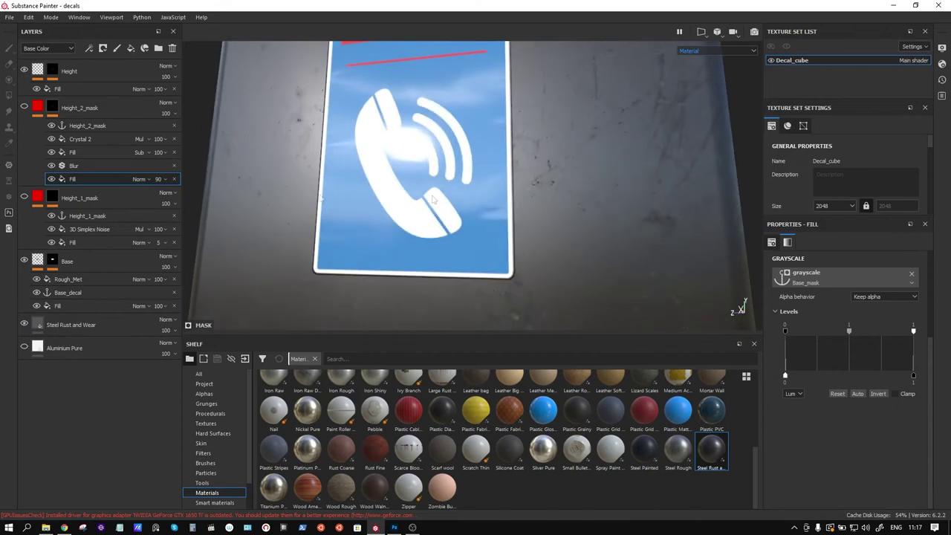
{"action": "left_click", "coordinate": [25, 107]}
{"action": "left_click", "coordinate": [25, 70]}
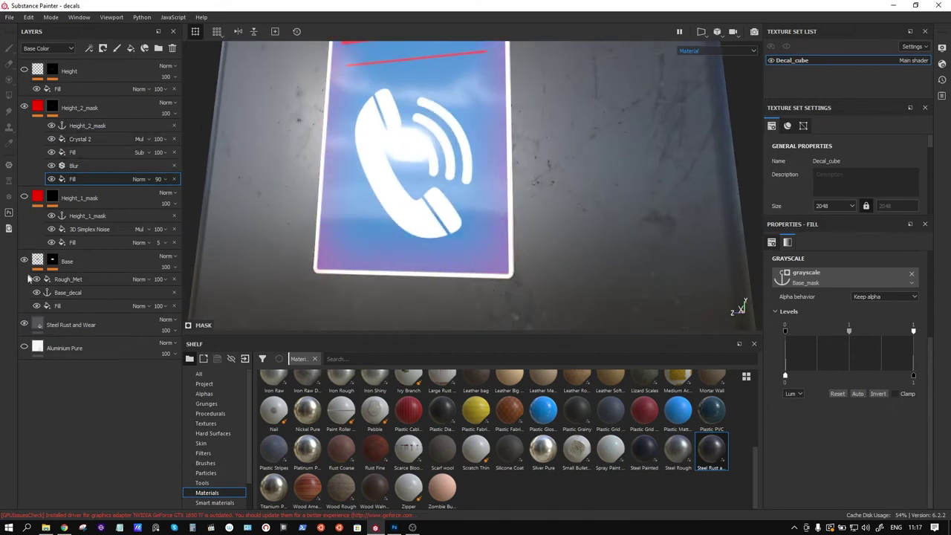
{"action": "left_click", "coordinate": [25, 260]}
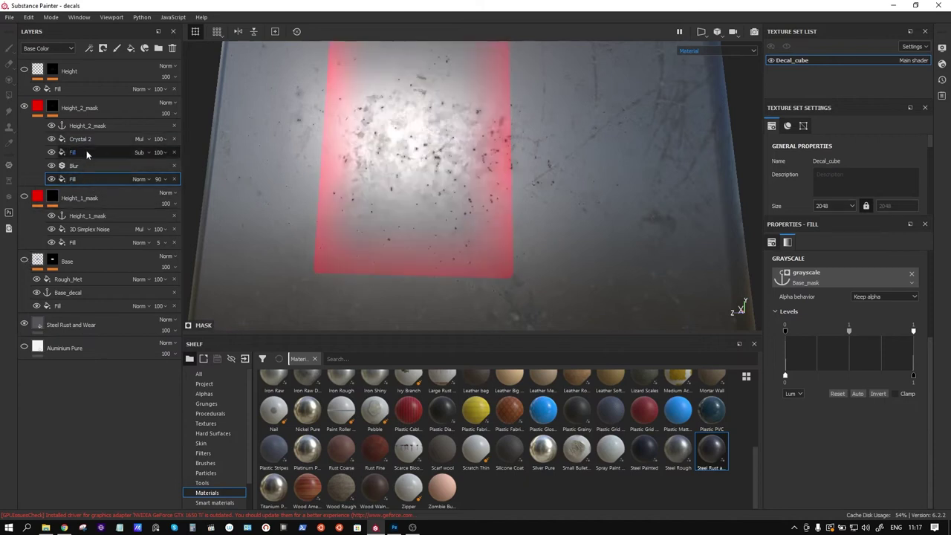
Step: Add an anchor point above Height_2_mask's Fill (Sub) effect, named Edges_mask
{"action": "left_click", "coordinate": [92, 151]}
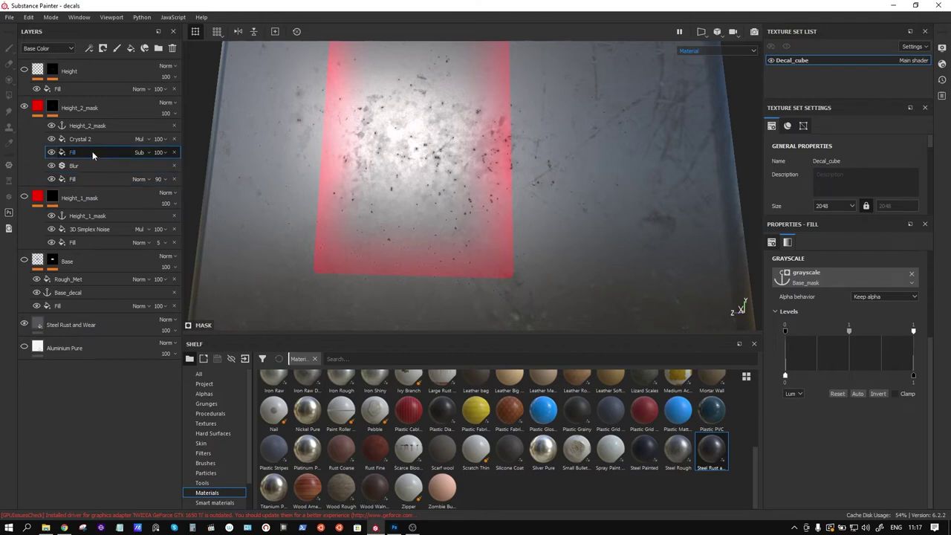
{"action": "right_click", "coordinate": [92, 153]}
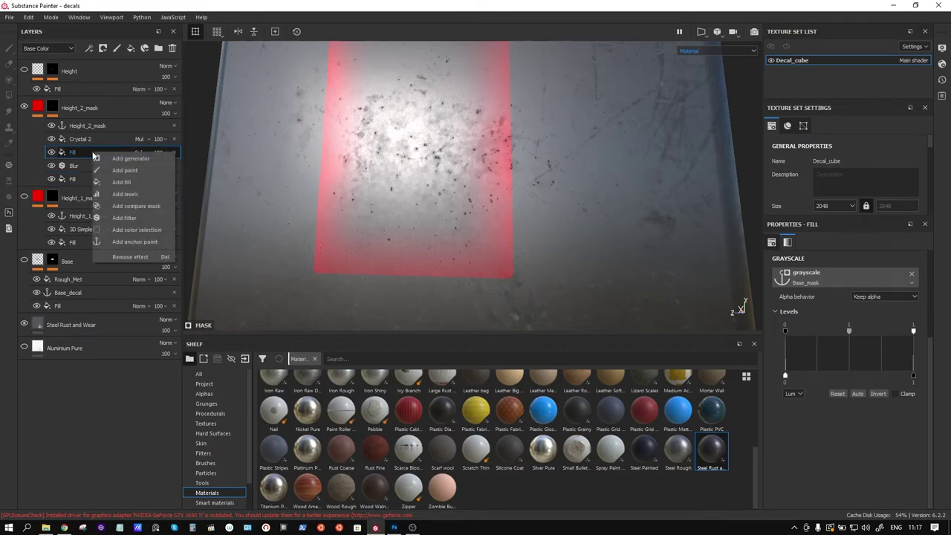
{"action": "left_click", "coordinate": [146, 239]}
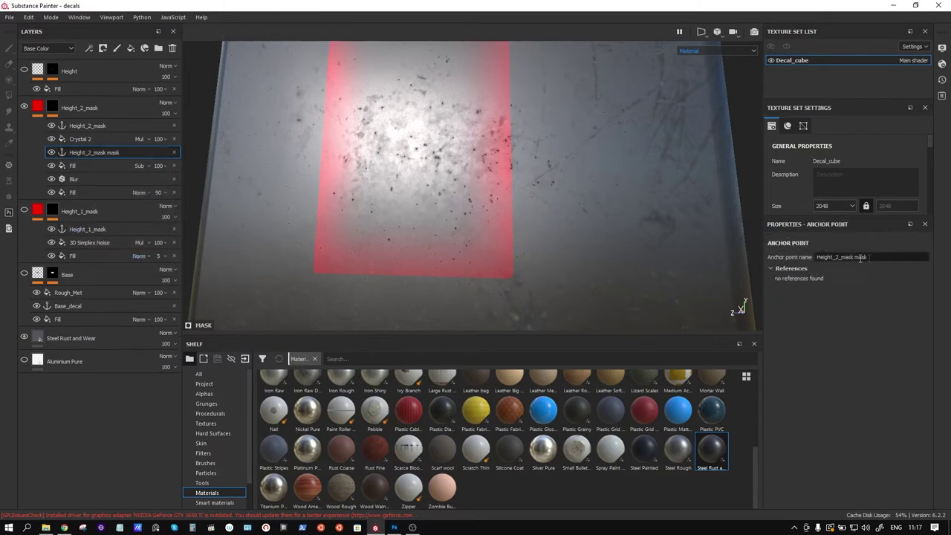
{"action": "left_click_drag", "start_coordinate": [870, 257], "coordinate": [854, 258]}
{"action": "key", "text": "BackSpace"}
{"action": "key", "text": "BackSpace"}
{"action": "key", "text": "BackSpace"}
{"action": "key", "text": "BackSpace"}
{"action": "key", "text": "BackSpace"}
{"action": "key", "text": "BackSpace"}
{"action": "type", "text": "E"}
{"action": "type", "text": "dge"}
{"action": "key", "text": "Return"}
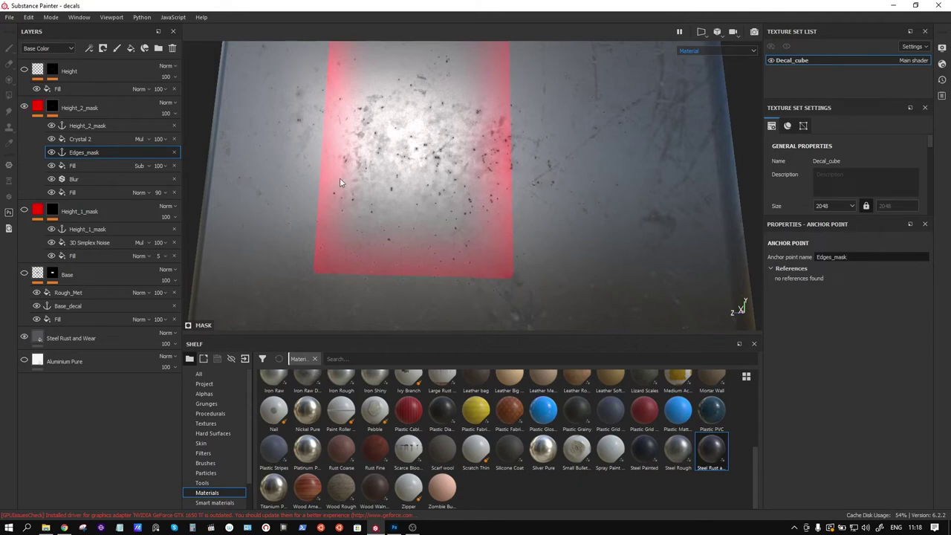
Step: Add Layer 1 above Height_2_mask with a fill affecting only base colour, set to pure red
{"action": "left_click", "coordinate": [111, 106]}
{"action": "left_click", "coordinate": [102, 47]}
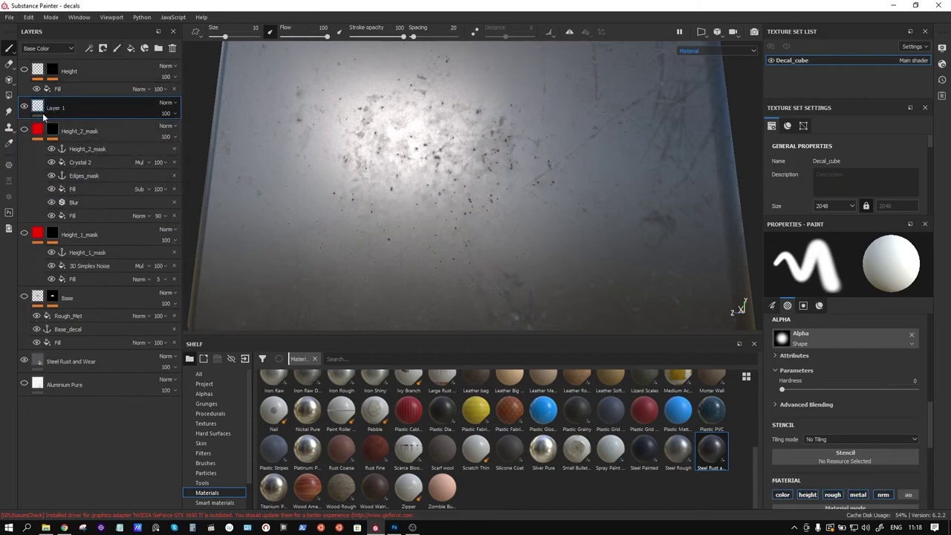
{"action": "right_click", "coordinate": [42, 110]}
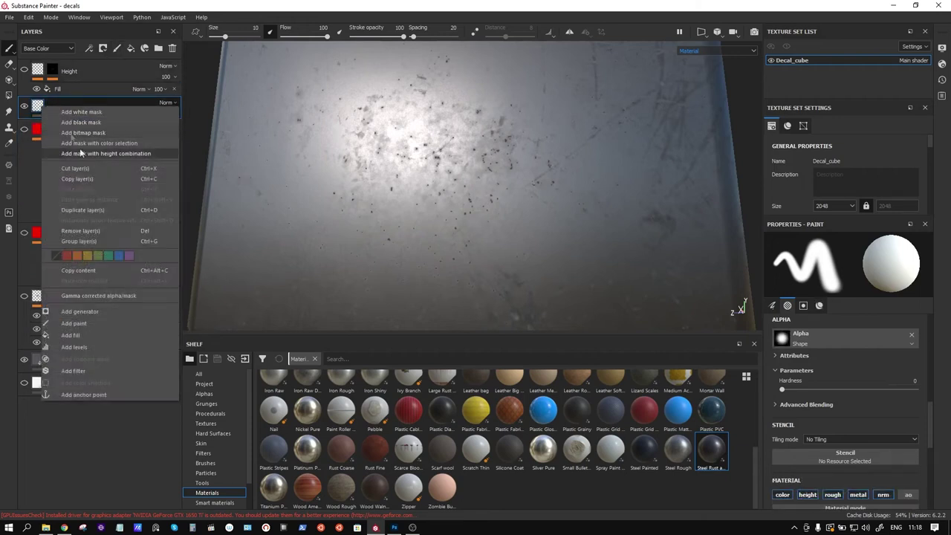
{"action": "left_click", "coordinate": [85, 335]}
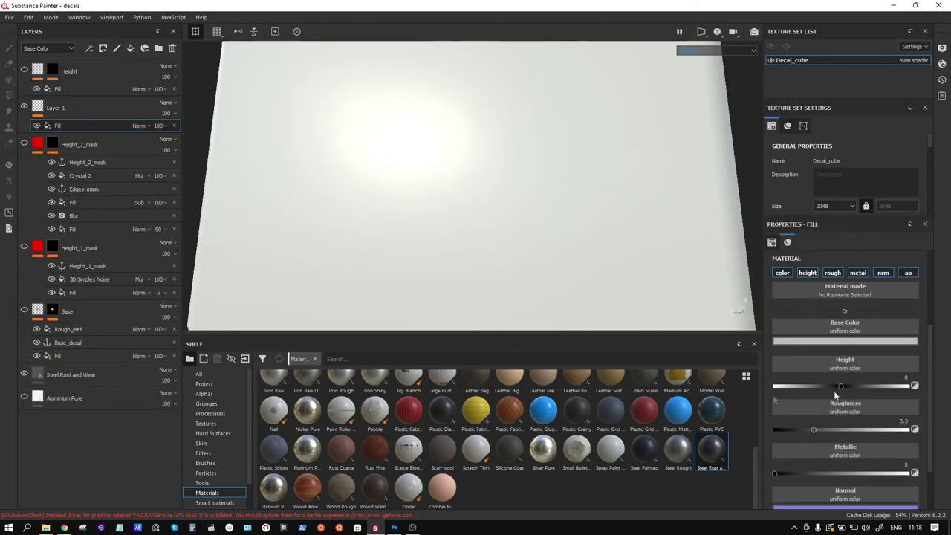
{"action": "left_click", "coordinate": [806, 273]}
{"action": "left_click", "coordinate": [832, 273]}
{"action": "left_click", "coordinate": [857, 273]}
{"action": "left_click", "coordinate": [882, 272]}
{"action": "left_click", "coordinate": [908, 272]}
{"action": "left_click", "coordinate": [842, 341]}
{"action": "left_click_drag", "start_coordinate": [841, 376], "coordinate": [886, 360]}
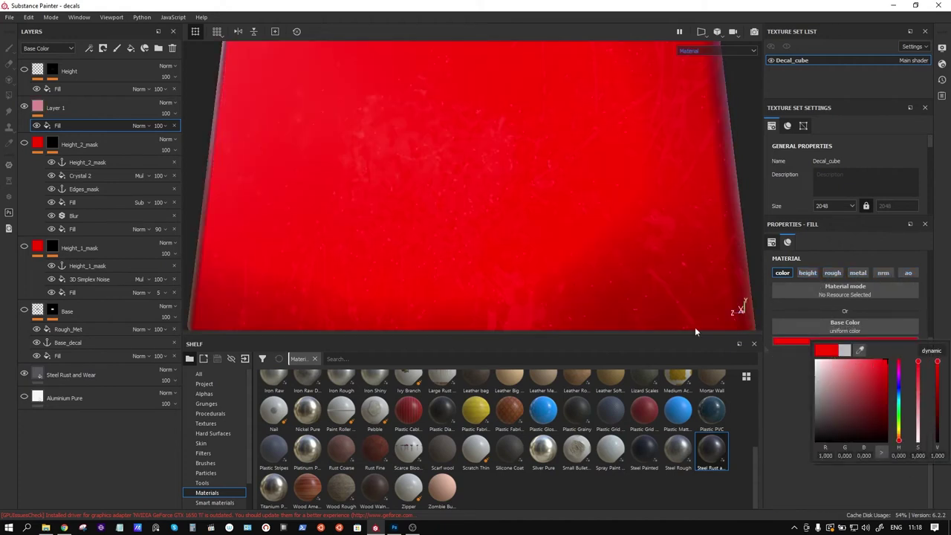
{"action": "left_click", "coordinate": [87, 112]}
Step: Give Layer 1 a black mask
{"action": "right_click", "coordinate": [89, 113]}
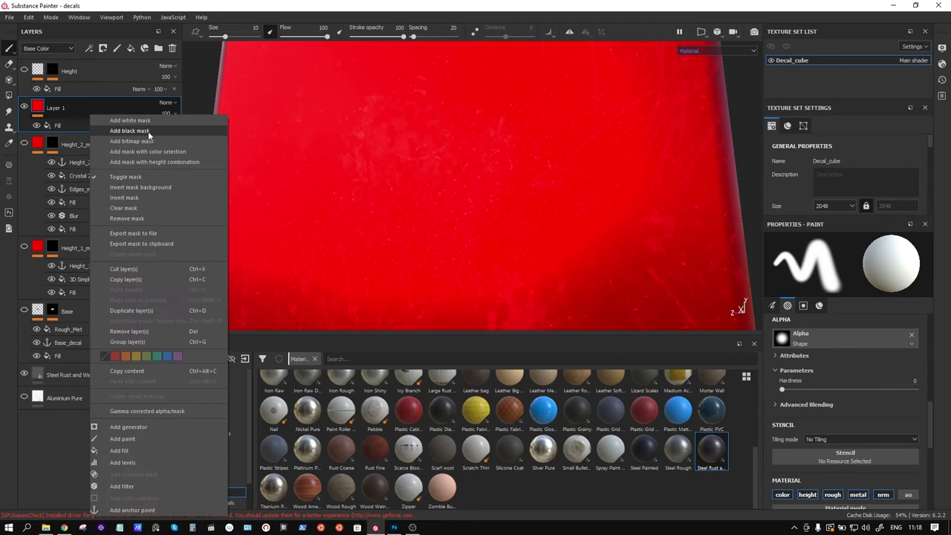
{"action": "left_click", "coordinate": [148, 130]}
{"action": "scroll", "coordinate": [866, 401], "scroll_direction": "down", "scroll_amount": 3}
{"action": "scroll", "coordinate": [866, 401], "scroll_direction": "down", "scroll_amount": 3}
{"action": "scroll", "coordinate": [871, 395], "scroll_direction": "down", "scroll_amount": 3}
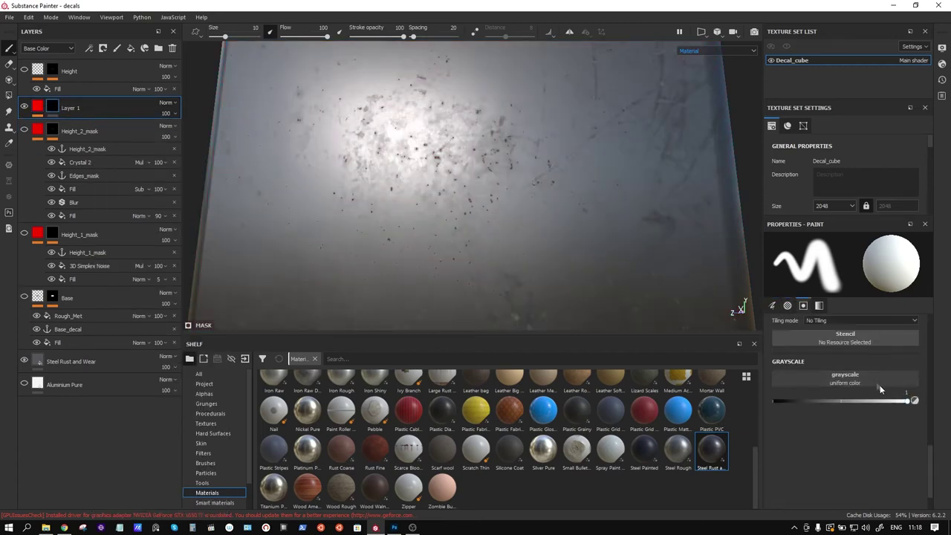
{"action": "left_click", "coordinate": [870, 380]}
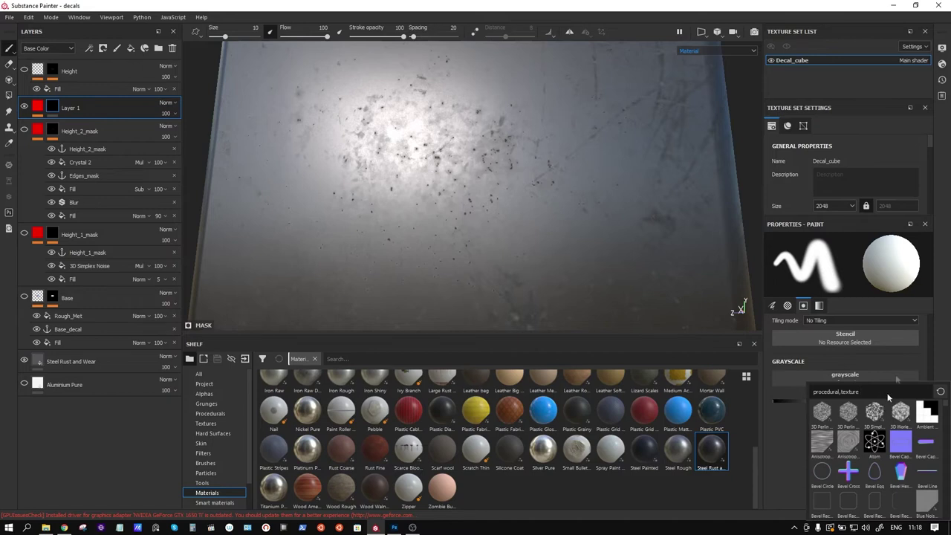
Step: Fill Layer 1's mask from the Edges_mask anchor, then add a second fill above it
{"action": "right_click", "coordinate": [52, 107]}
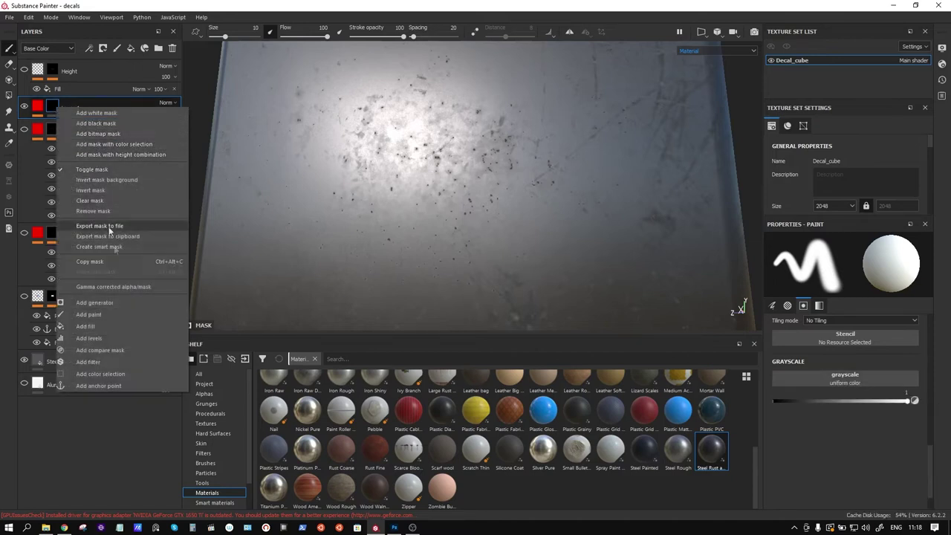
{"action": "left_click", "coordinate": [102, 326]}
{"action": "left_click", "coordinate": [868, 273]}
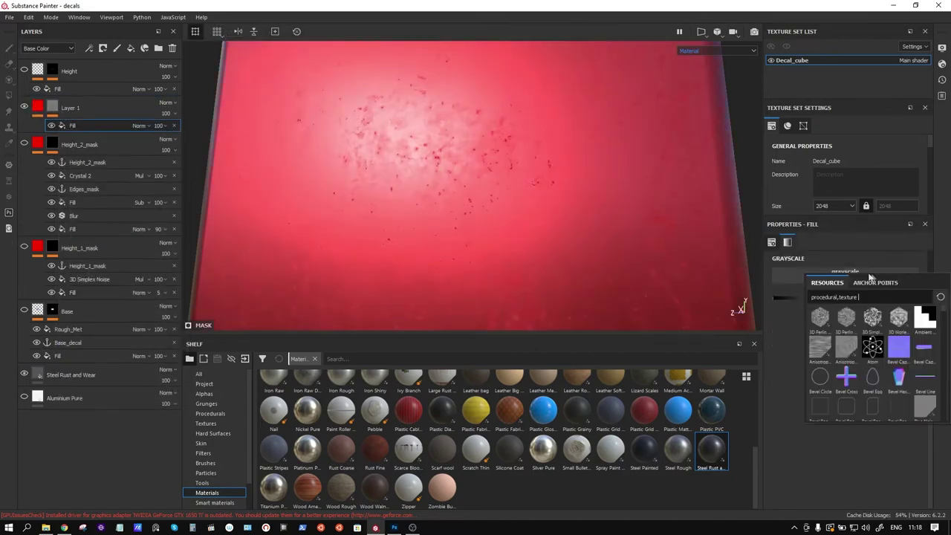
{"action": "left_click", "coordinate": [876, 283]}
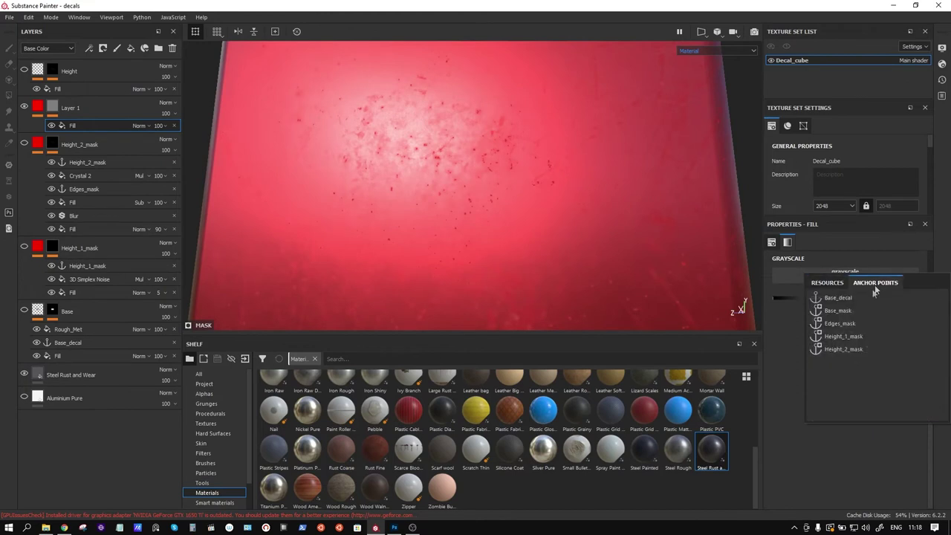
{"action": "left_click", "coordinate": [847, 324]}
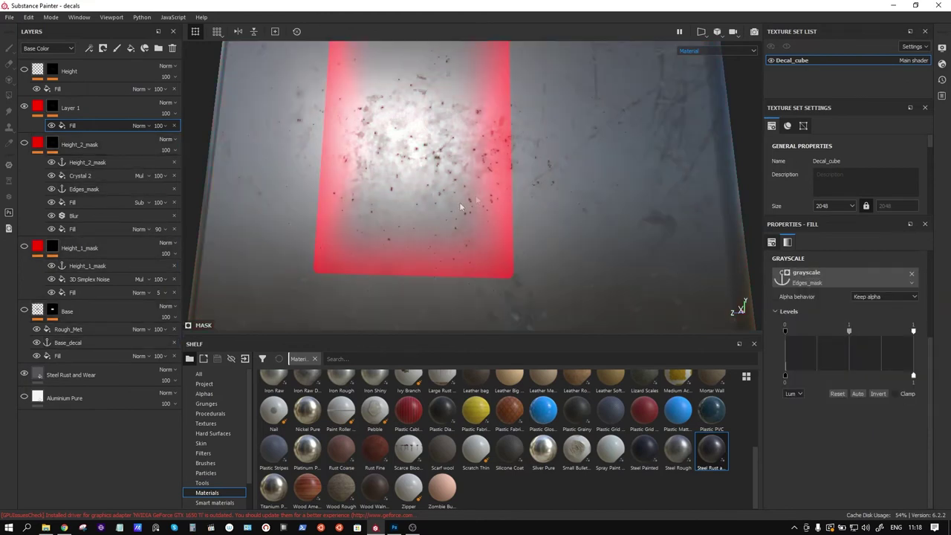
{"action": "left_click", "coordinate": [99, 130]}
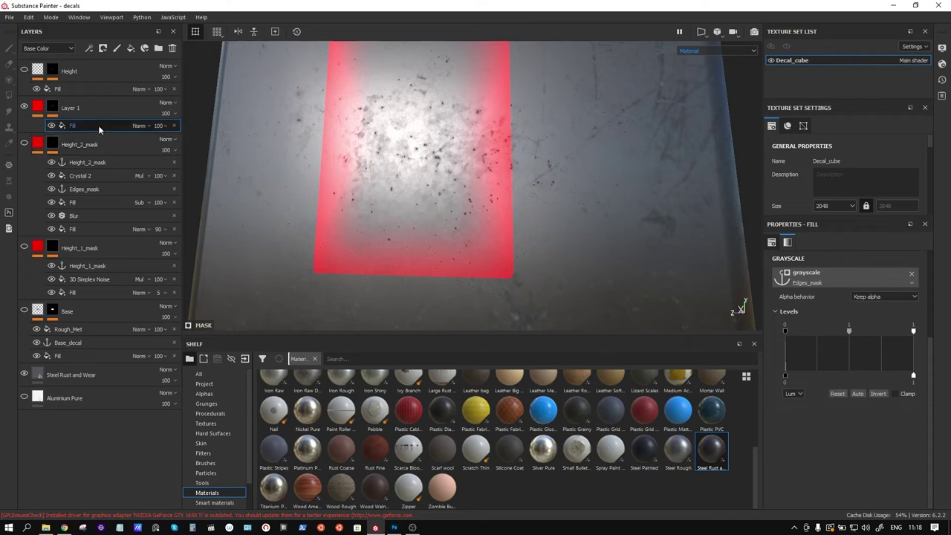
{"action": "right_click", "coordinate": [95, 128]}
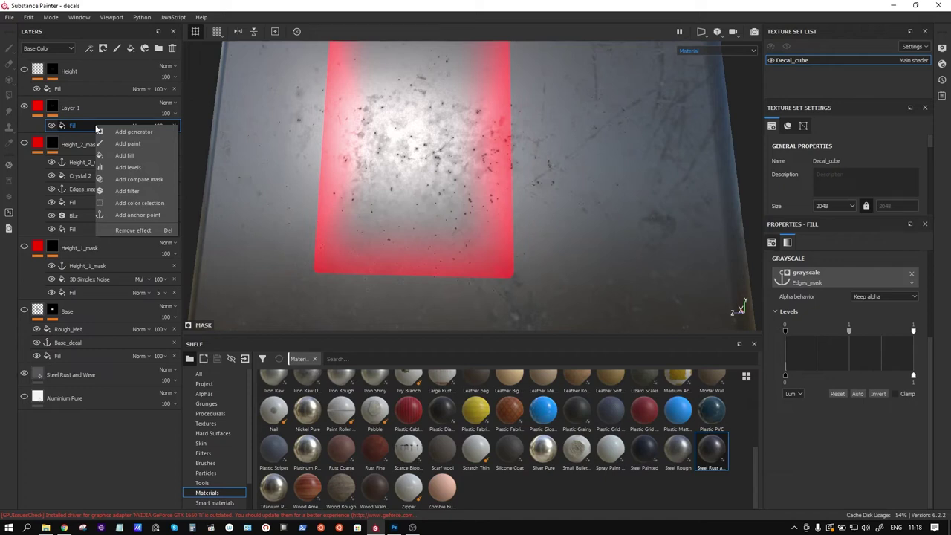
{"action": "left_click", "coordinate": [149, 158]}
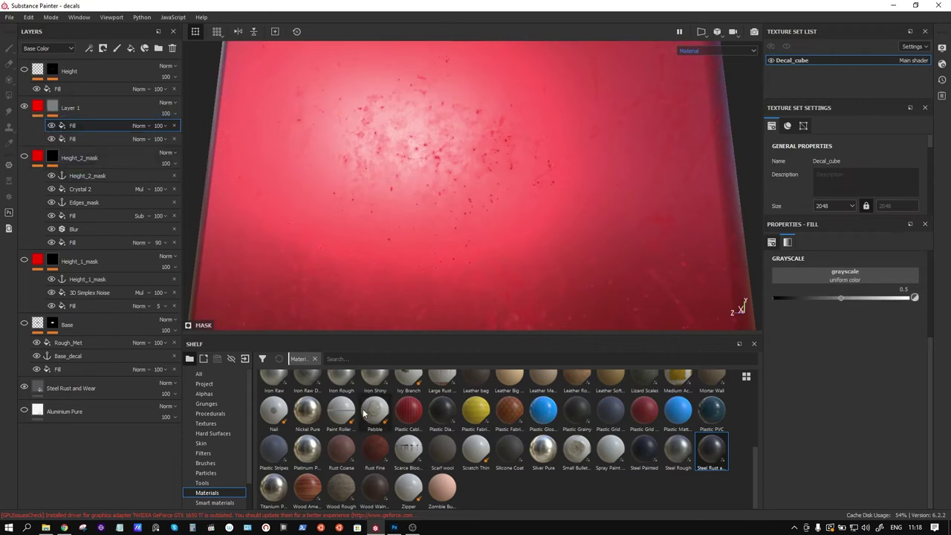
Step: Put 3D Simplex Noise in the second fill, blend it with Subtract, and lower its scale to 5.54
{"action": "left_click", "coordinate": [204, 413]}
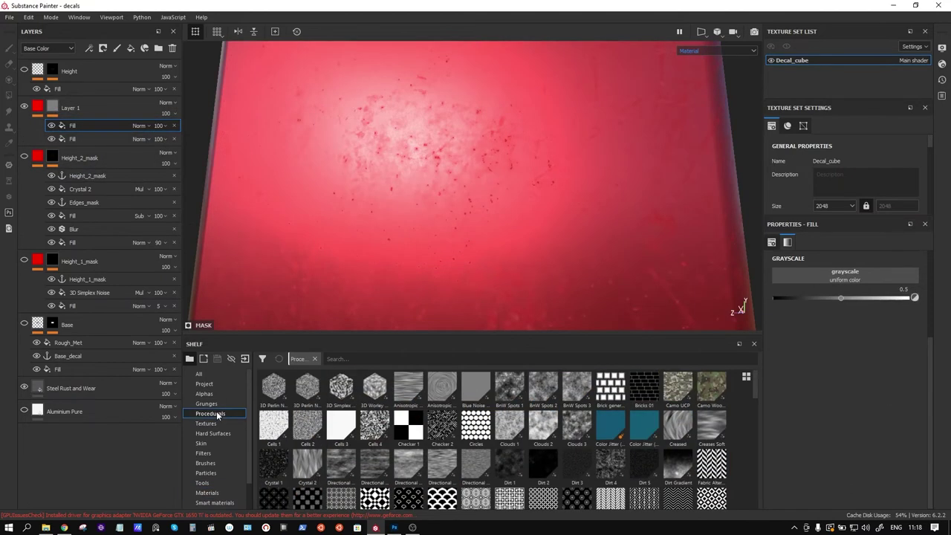
{"action": "left_click_drag", "start_coordinate": [349, 383], "coordinate": [844, 276]}
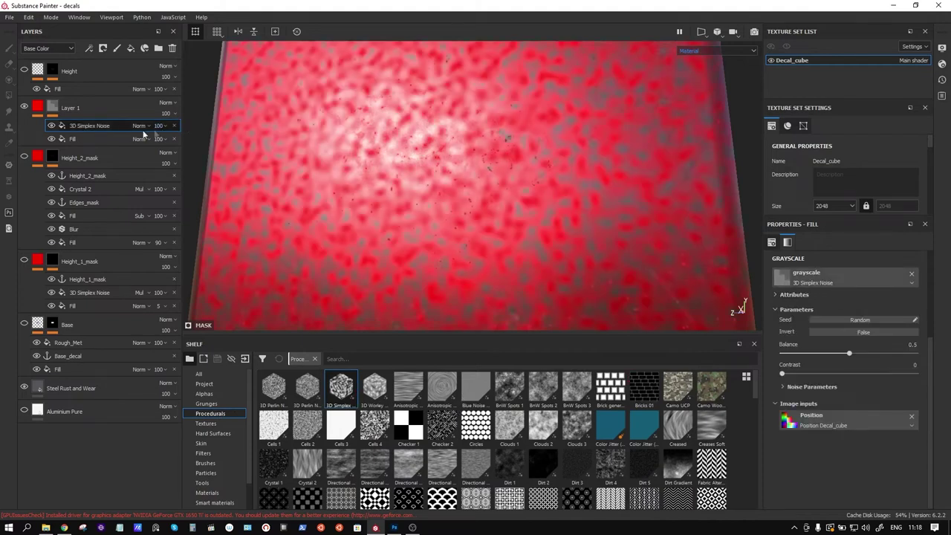
{"action": "left_click", "coordinate": [140, 125]}
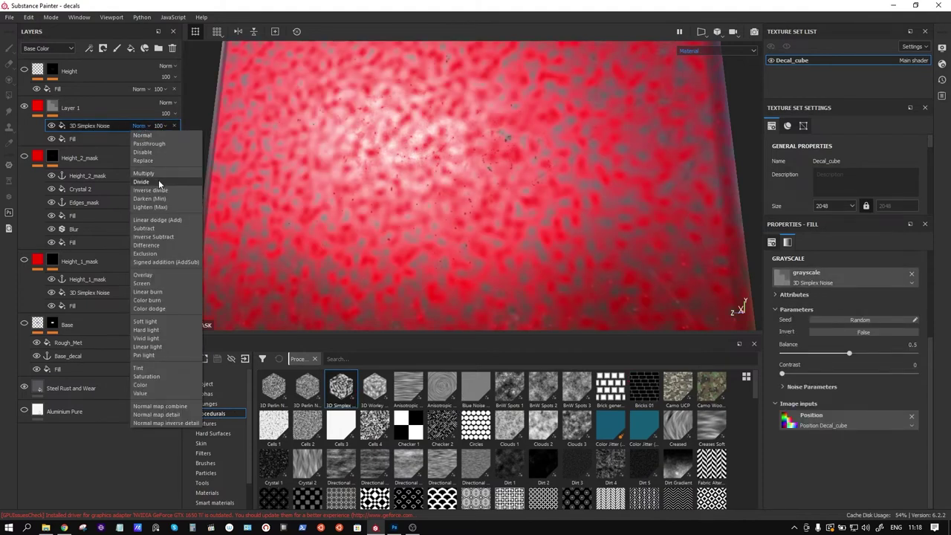
{"action": "key", "text": "Escape"}
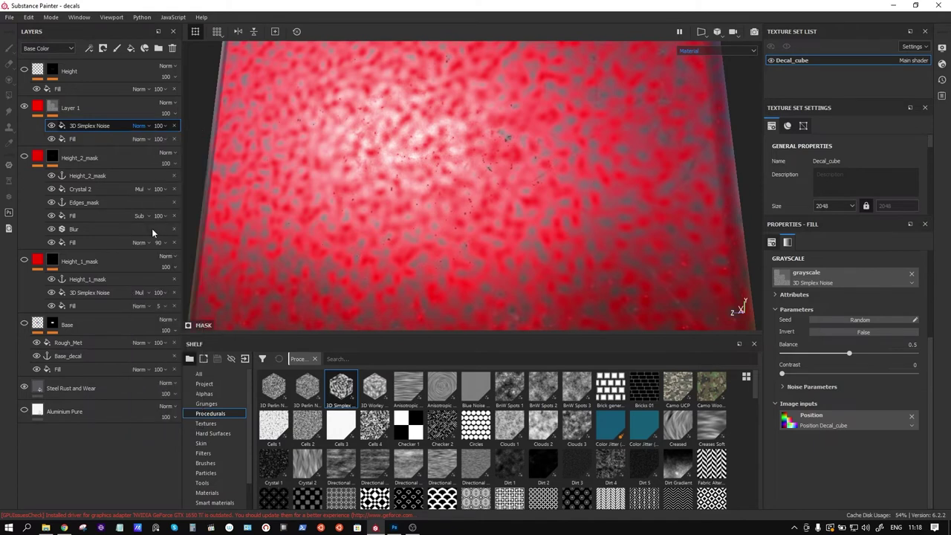
{"action": "left_click", "coordinate": [151, 233]}
{"action": "left_click", "coordinate": [109, 140]}
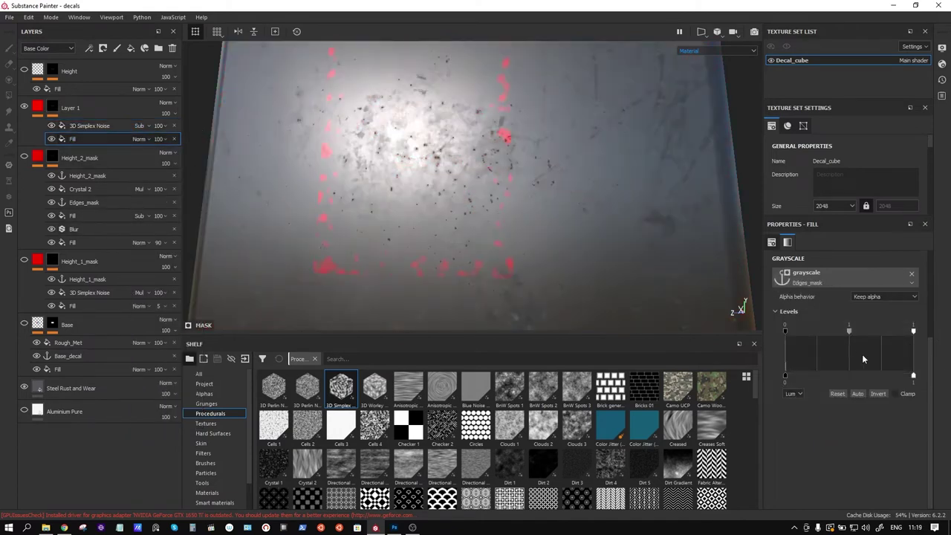
{"action": "left_click", "coordinate": [74, 125]}
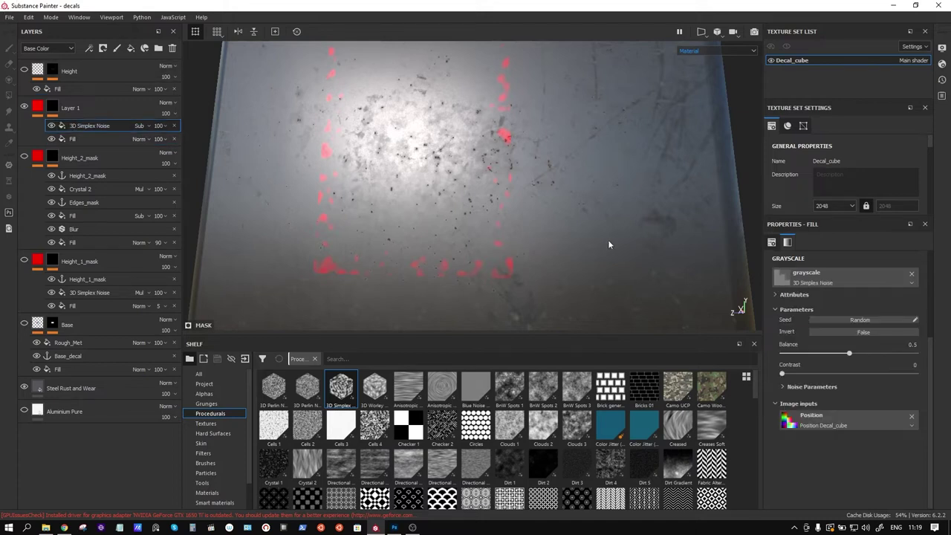
{"action": "left_click", "coordinate": [788, 386]}
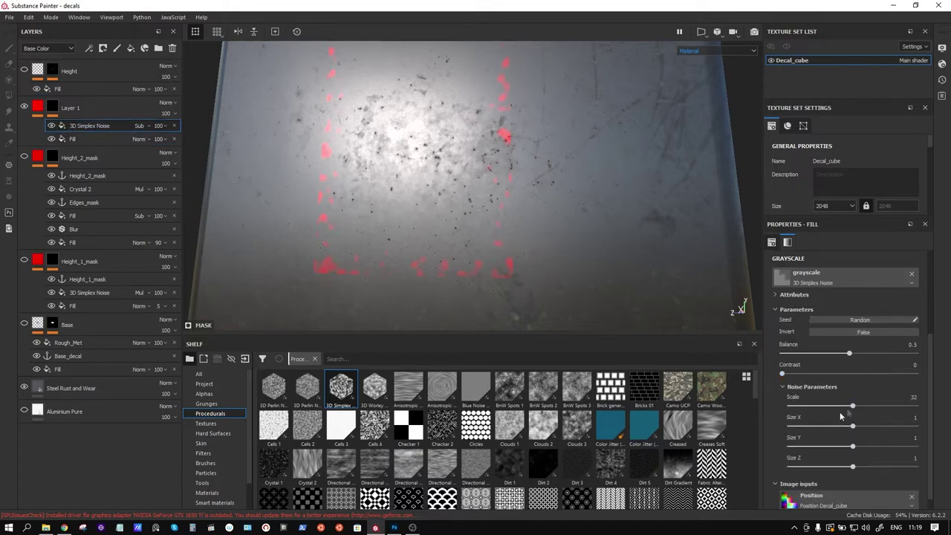
{"action": "left_click_drag", "start_coordinate": [852, 407], "coordinate": [790, 407]}
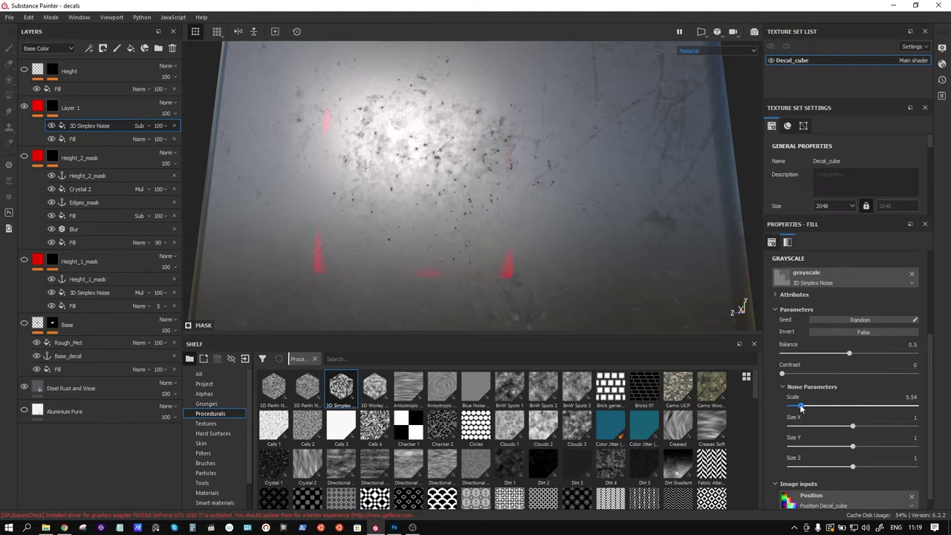
Step: Rename Layer 1 to Edges
{"action": "mouse_move", "coordinate": [520, 236]}
{"action": "left_mouse_down", "text": "alt"}
{"action": "mouse_move", "coordinate": [523, 154]}
{"action": "mouse_move", "coordinate": [512, 199]}
{"action": "mouse_move", "coordinate": [531, 166]}
{"action": "mouse_move", "coordinate": [519, 233]}
{"action": "mouse_move", "coordinate": [445, 261]}
{"action": "mouse_move", "coordinate": [467, 265]}
{"action": "mouse_move", "coordinate": [488, 240]}
{"action": "mouse_move", "coordinate": [524, 238]}
{"action": "mouse_move", "coordinate": [569, 253]}
{"action": "mouse_move", "coordinate": [548, 269]}
{"action": "mouse_move", "coordinate": [526, 250]}
{"action": "left_mouse_up", "text": "alt"}
{"action": "middle_click_drag", "start_coordinate": [527, 250], "coordinate": [530, 257], "text": "alt"}
{"action": "mouse_move", "coordinate": [529, 258]}
{"action": "left_mouse_down", "text": "alt"}
{"action": "mouse_move", "coordinate": [549, 159]}
{"action": "mouse_move", "coordinate": [597, 213]}
{"action": "left_mouse_up", "text": "alt"}
{"action": "right_click", "coordinate": [107, 126]}
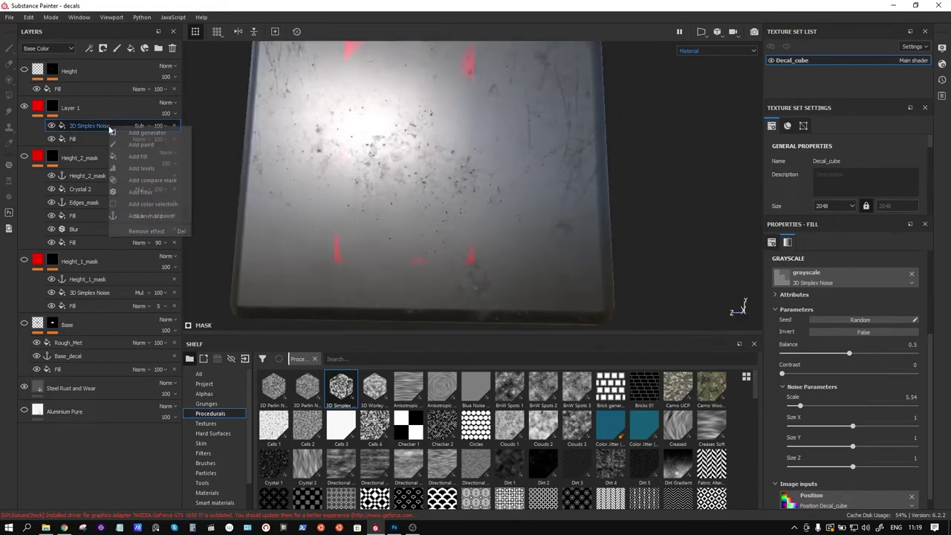
{"action": "double_click", "coordinate": [73, 108]}
{"action": "type", "text": "Edges"}
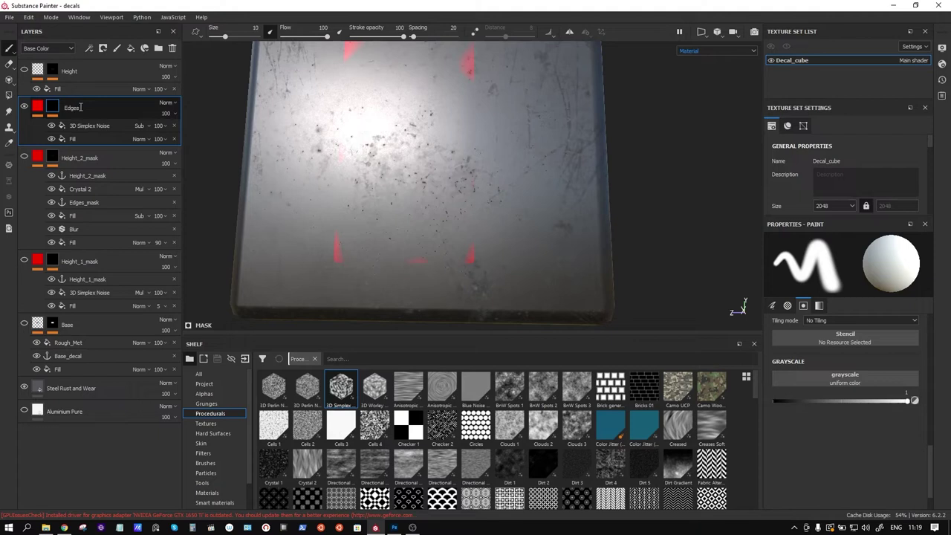
{"action": "key", "text": "Return"}
Step: Make the Height layer visible again and delete its empty filter
{"action": "left_click", "coordinate": [80, 126]}
{"action": "right_click", "coordinate": [79, 126]}
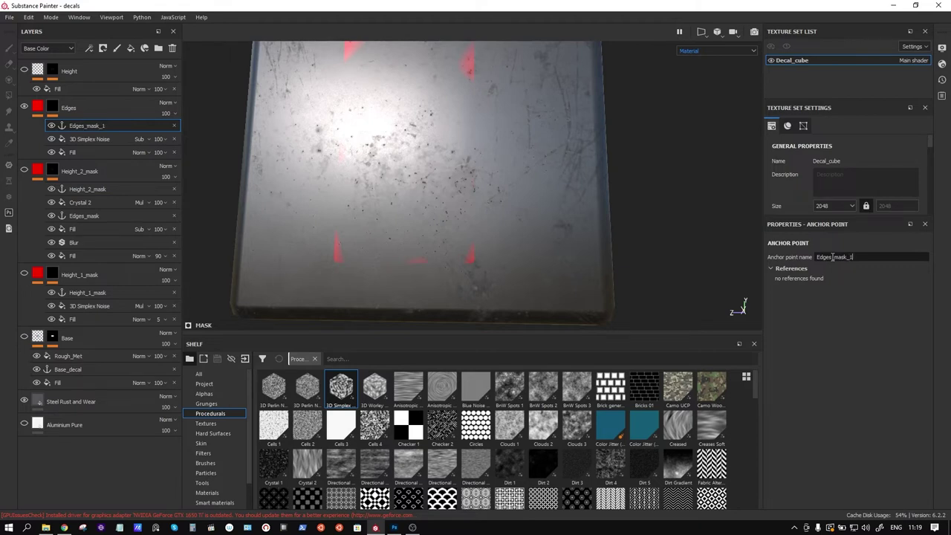
{"action": "left_click", "coordinate": [93, 215]}
{"action": "type", "text": "base"}
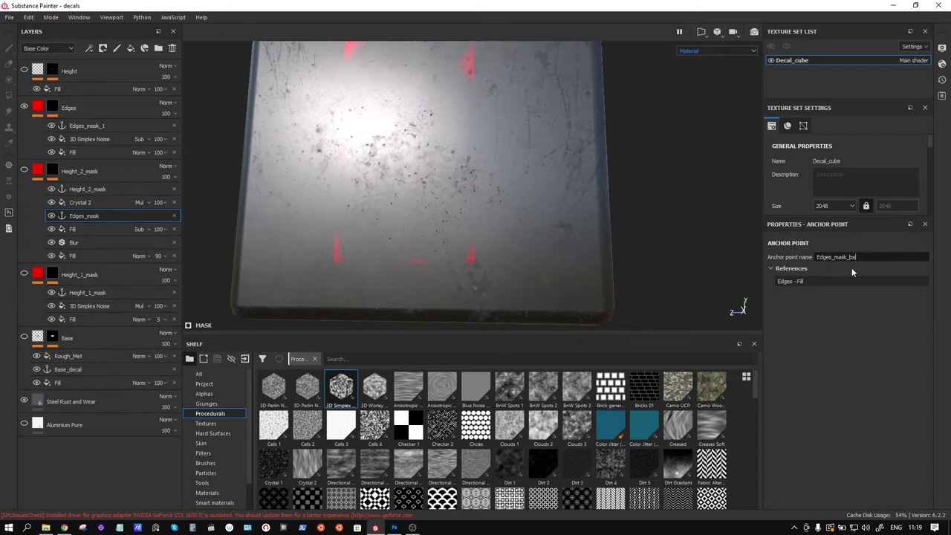
{"action": "left_click", "coordinate": [24, 71]}
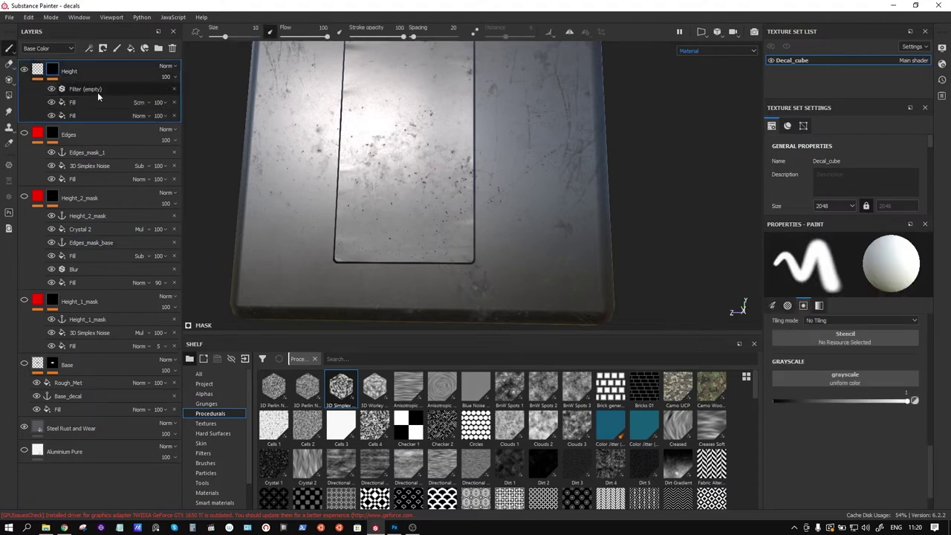
{"action": "left_click", "coordinate": [174, 89]}
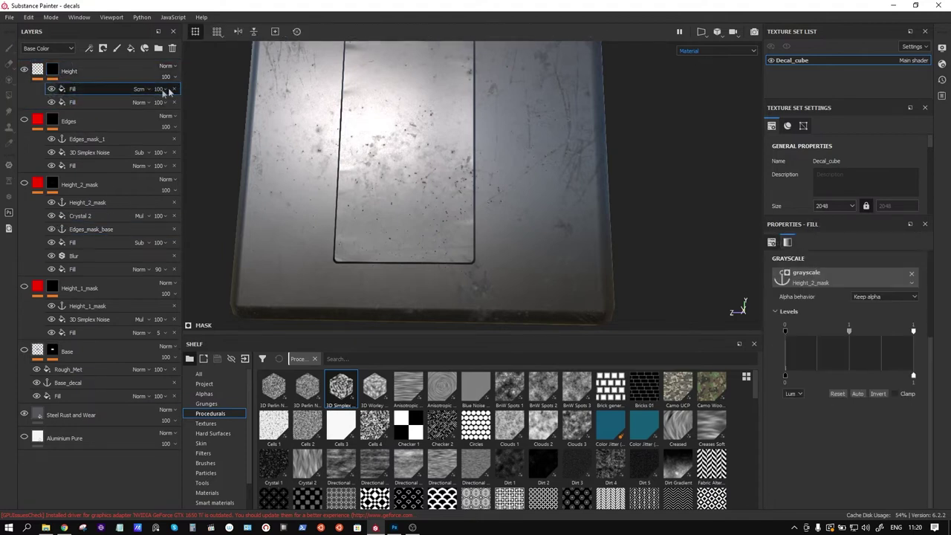
{"action": "mouse_move", "coordinate": [431, 178]}
{"action": "left_mouse_down", "text": "alt"}
{"action": "mouse_move", "coordinate": [461, 187]}
{"action": "mouse_move", "coordinate": [443, 201]}
{"action": "mouse_move", "coordinate": [466, 206]}
{"action": "mouse_move", "coordinate": [467, 134]}
{"action": "left_mouse_up", "text": "alt"}
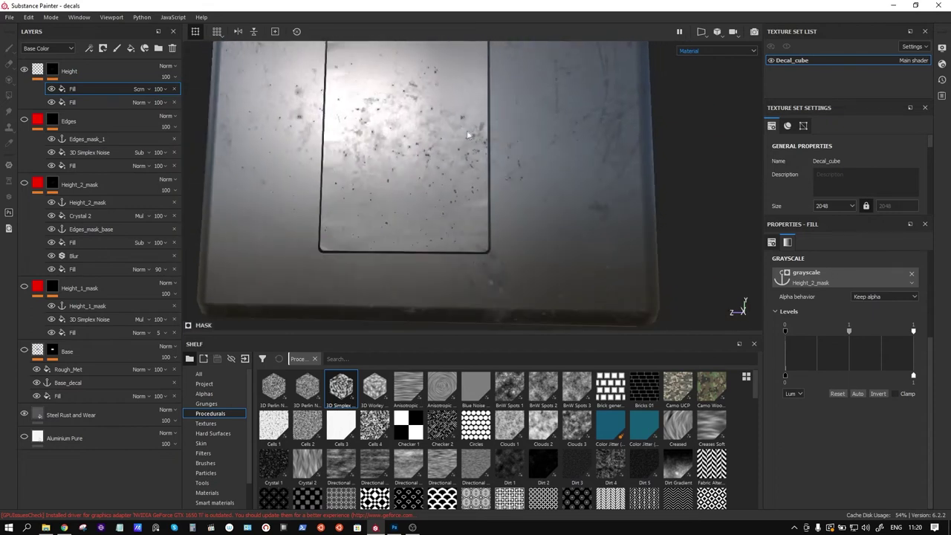
Step: Add a fill to the Height mask driven by the Edges_mask_1 anchor
{"action": "right_click", "coordinate": [83, 89]}
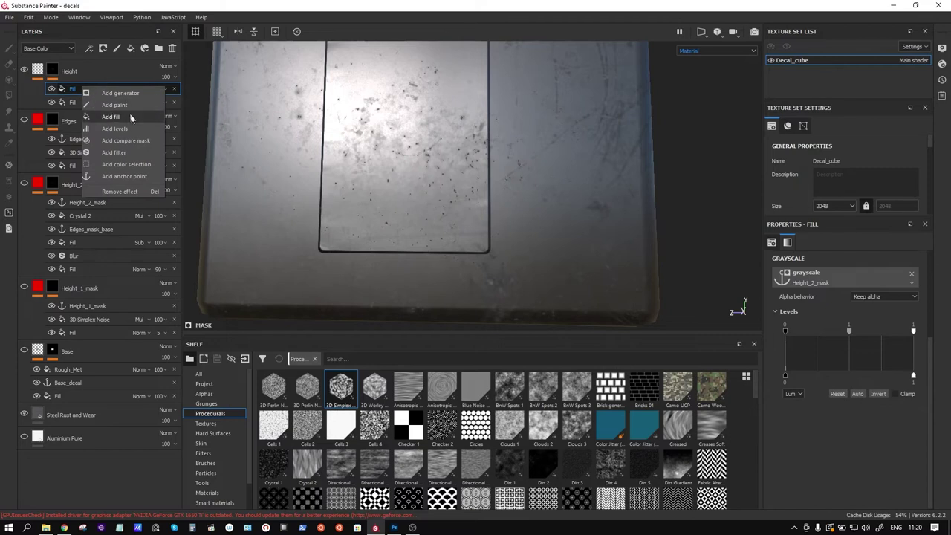
{"action": "left_click", "coordinate": [111, 108]}
{"action": "left_click", "coordinate": [844, 277]}
{"action": "left_click", "coordinate": [875, 288]}
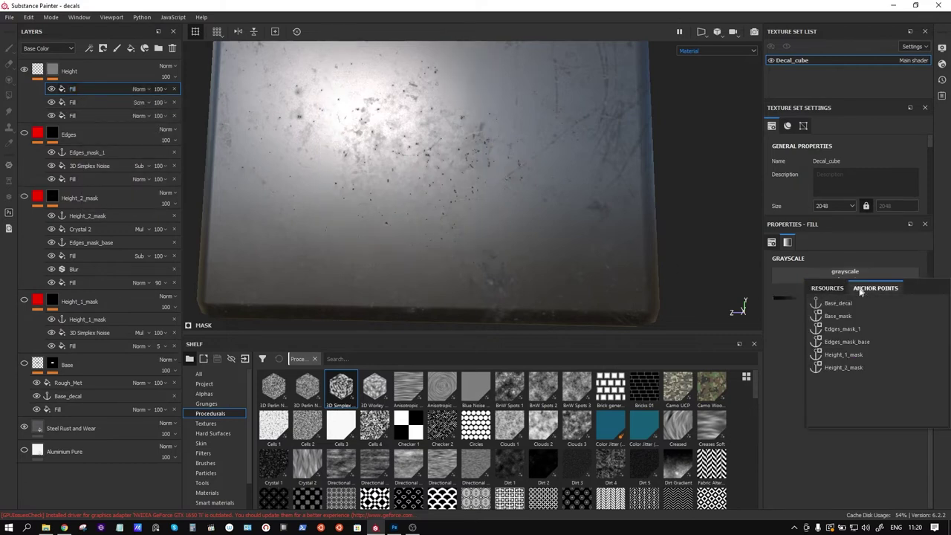
{"action": "left_click", "coordinate": [860, 329]}
{"action": "left_click_drag", "start_coordinate": [728, 285], "coordinate": [537, 214], "text": "alt"}
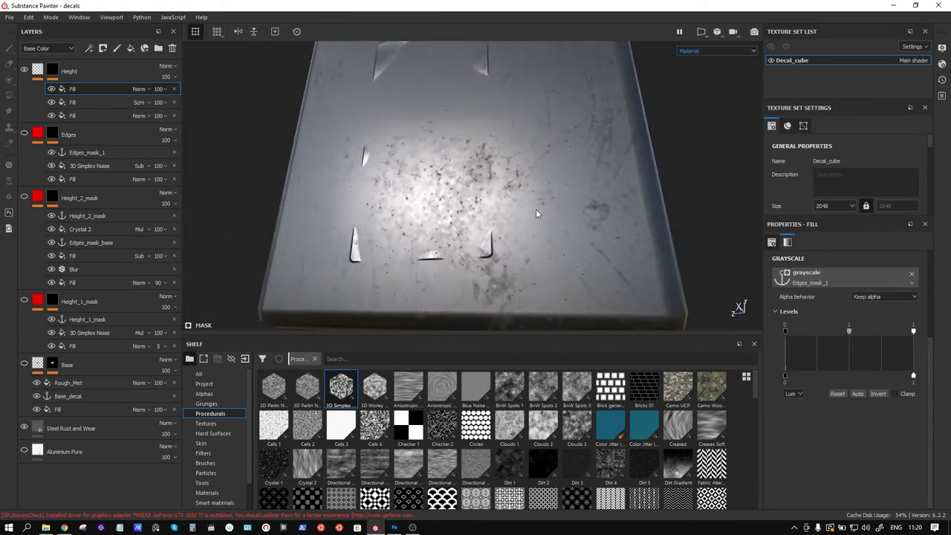
Step: Set the new Height mask fill's blend mode to Linear dodge, after trying Screen
{"action": "left_click", "coordinate": [139, 89]}
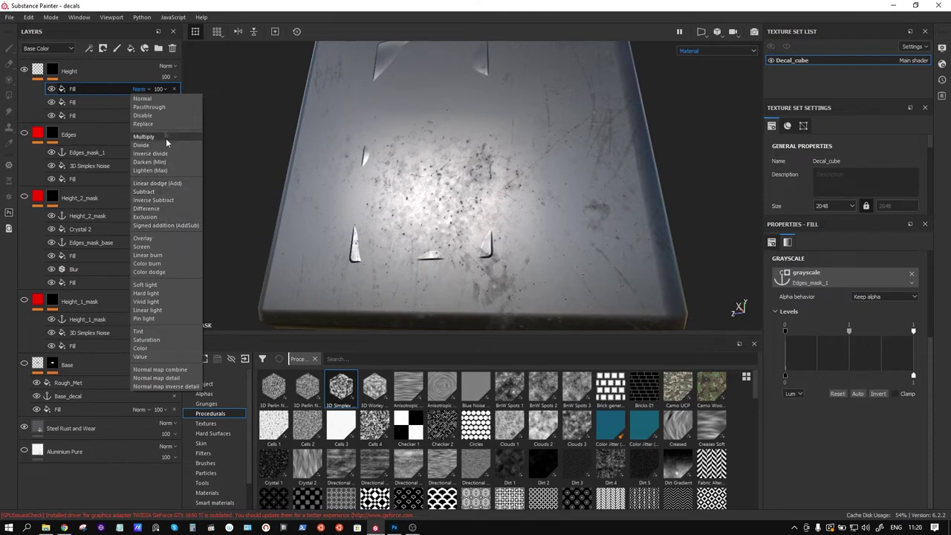
{"action": "left_click", "coordinate": [160, 246]}
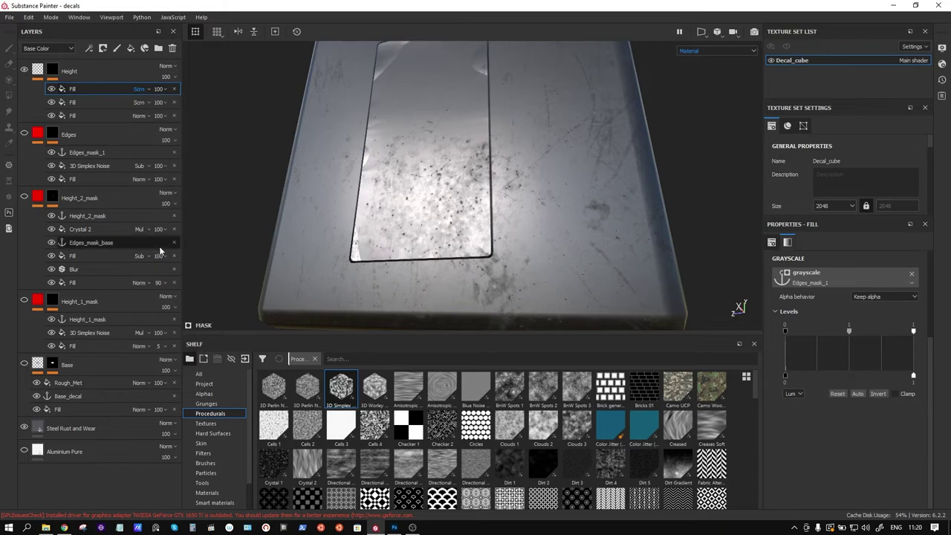
{"action": "left_click", "coordinate": [140, 90]}
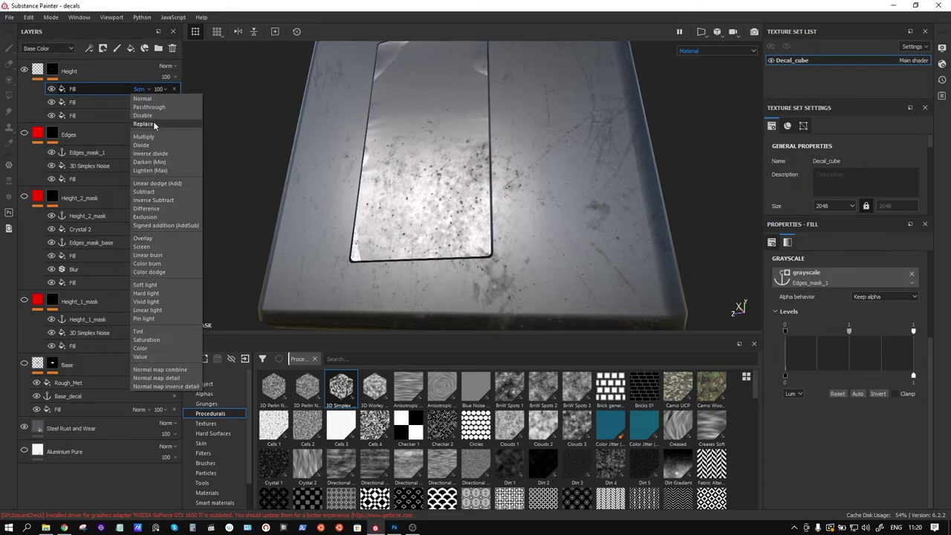
{"action": "left_click", "coordinate": [177, 183]}
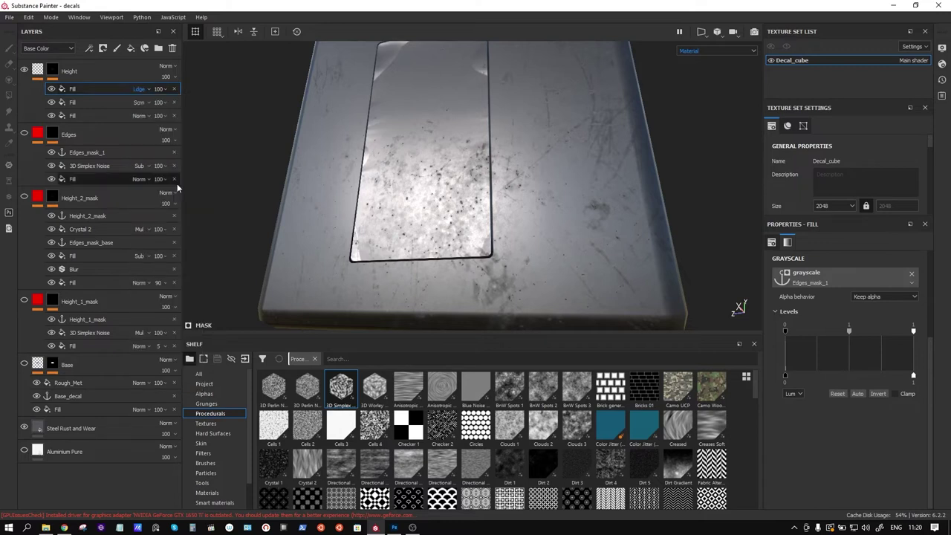
{"action": "left_click_drag", "start_coordinate": [502, 258], "coordinate": [431, 247], "text": "alt"}
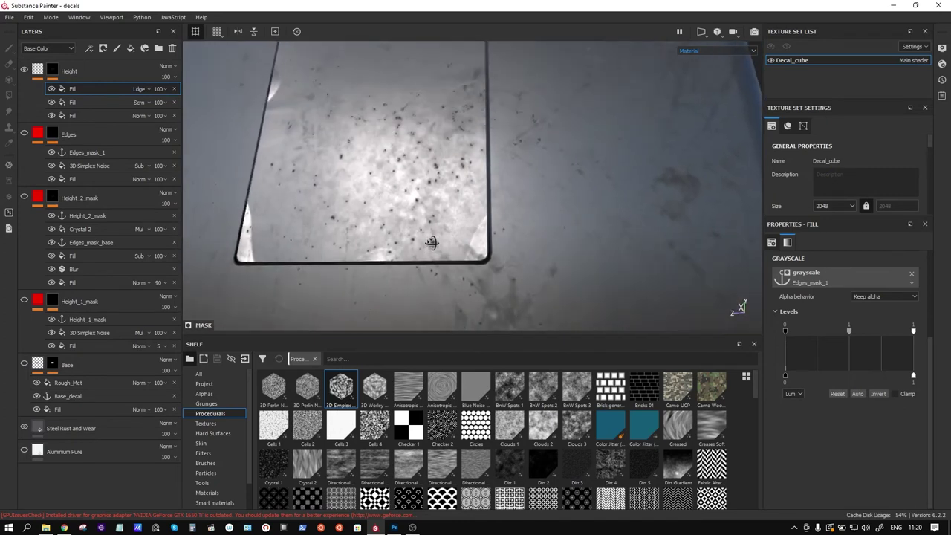
{"action": "left_click", "coordinate": [108, 152]}
Step: Add a Blur filter to the Edges mask with intensity about 1.2
{"action": "left_click", "coordinate": [95, 166]}
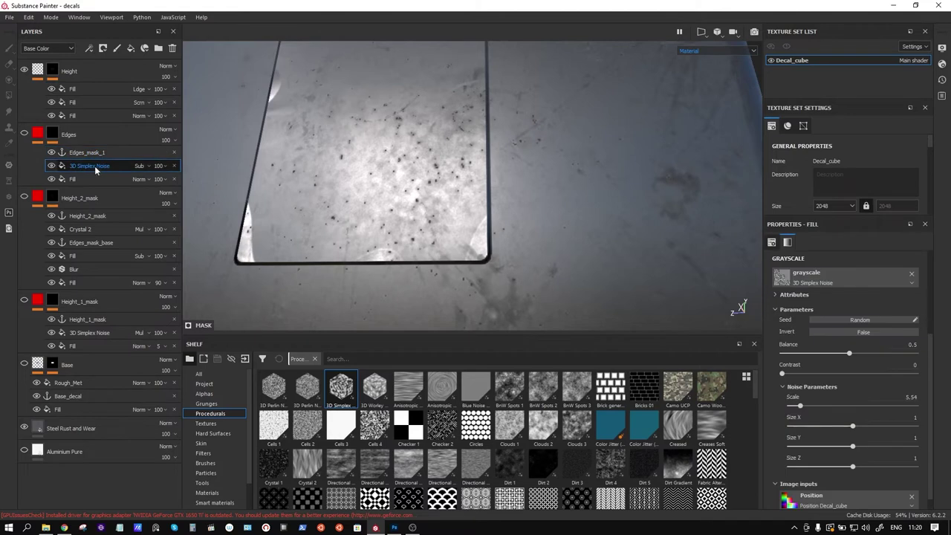
{"action": "right_click", "coordinate": [95, 166]}
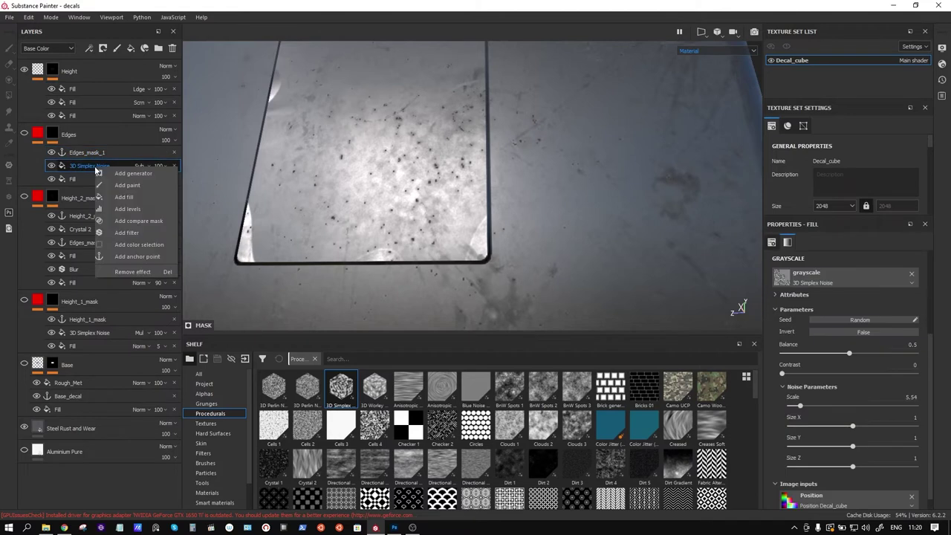
{"action": "left_click", "coordinate": [147, 237]}
{"action": "left_click", "coordinate": [809, 260]}
{"action": "left_click", "coordinate": [897, 295]}
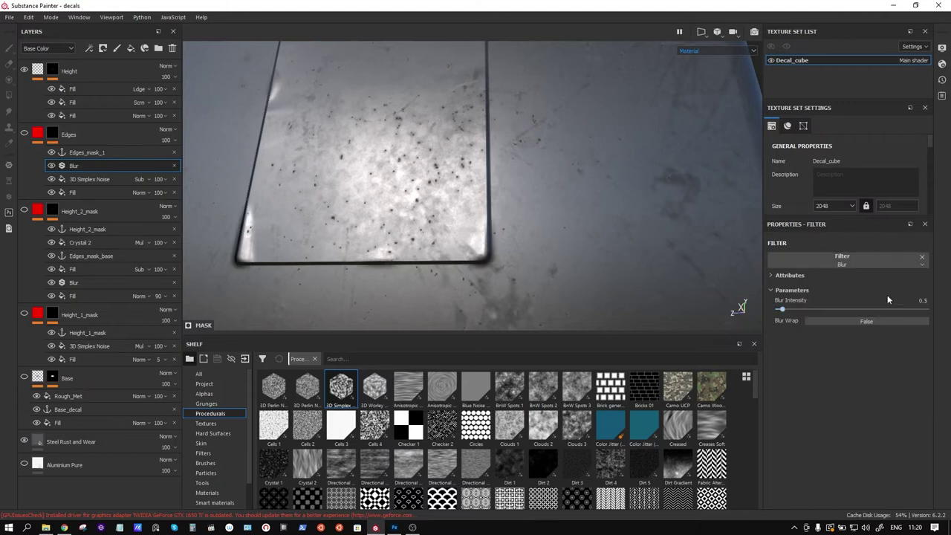
{"action": "left_click_drag", "start_coordinate": [781, 308], "coordinate": [787, 310]}
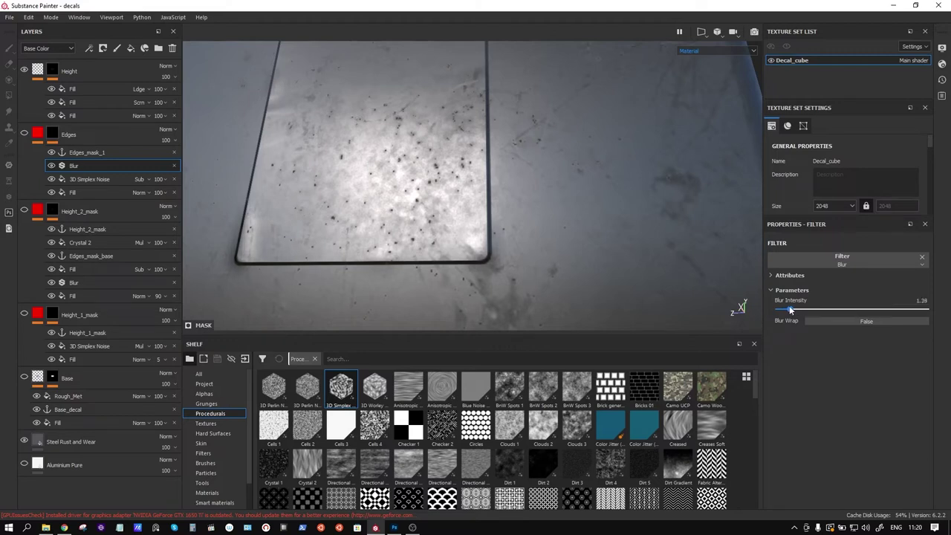
Step: Add a Subtract fill above the Blur using the inverted Base_mask anchor
{"action": "right_click", "coordinate": [78, 165]}
{"action": "left_click", "coordinate": [123, 195]}
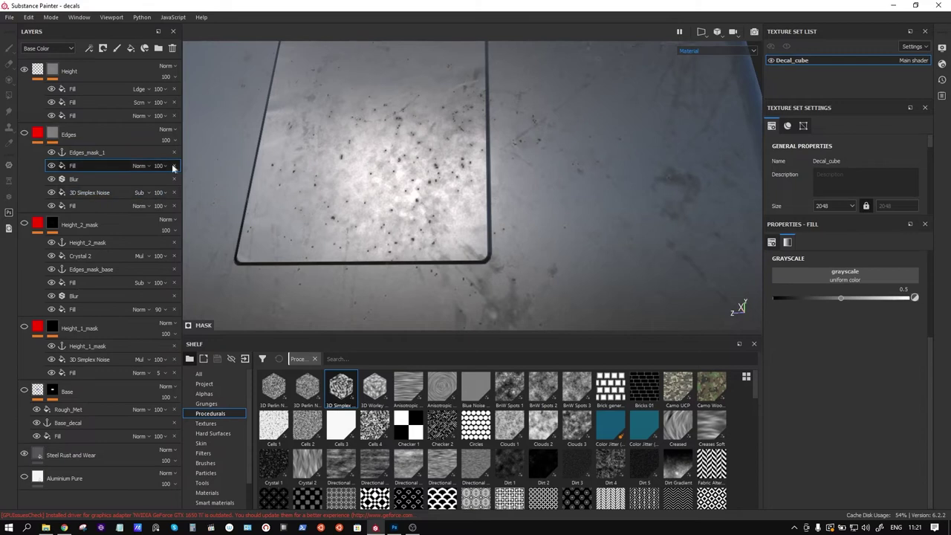
{"action": "left_click", "coordinate": [143, 166]}
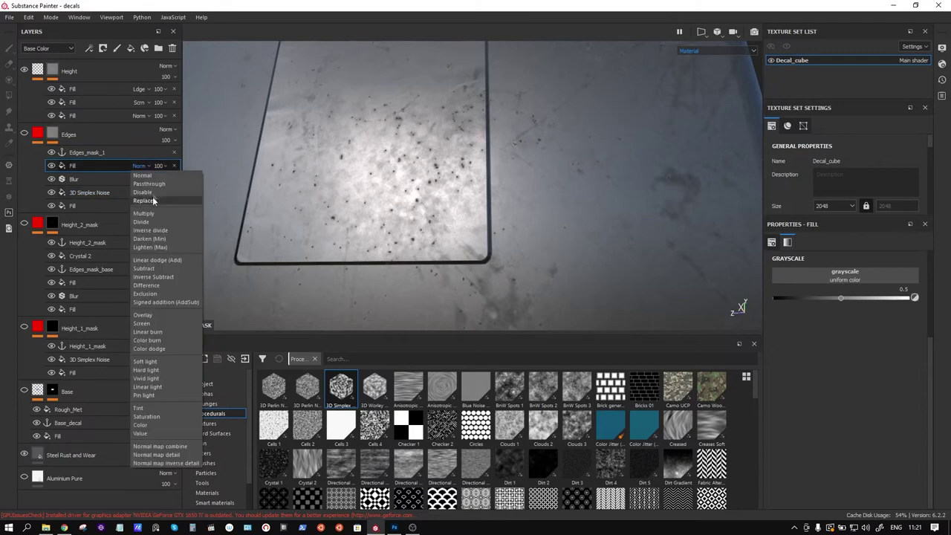
{"action": "left_click", "coordinate": [144, 268]}
{"action": "left_click", "coordinate": [875, 270]}
{"action": "left_click", "coordinate": [872, 286]}
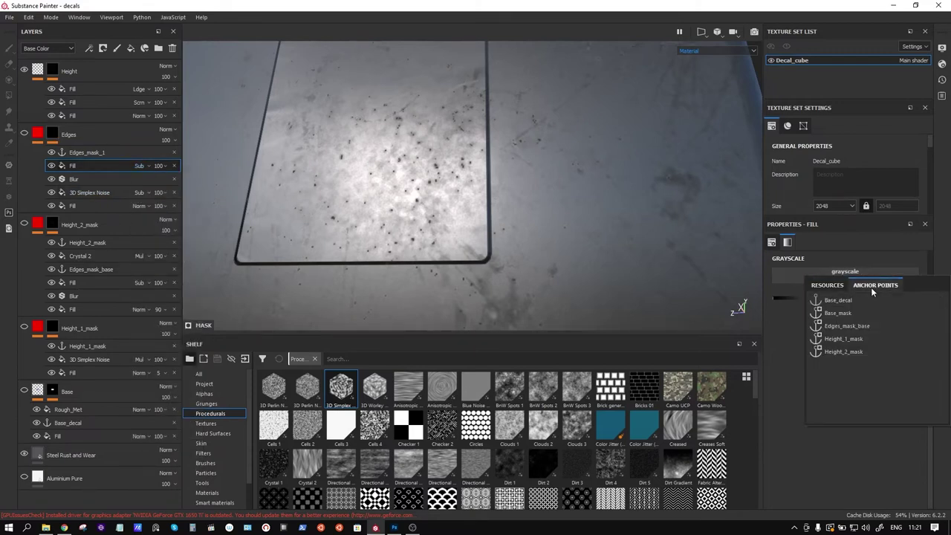
{"action": "left_click", "coordinate": [837, 312]}
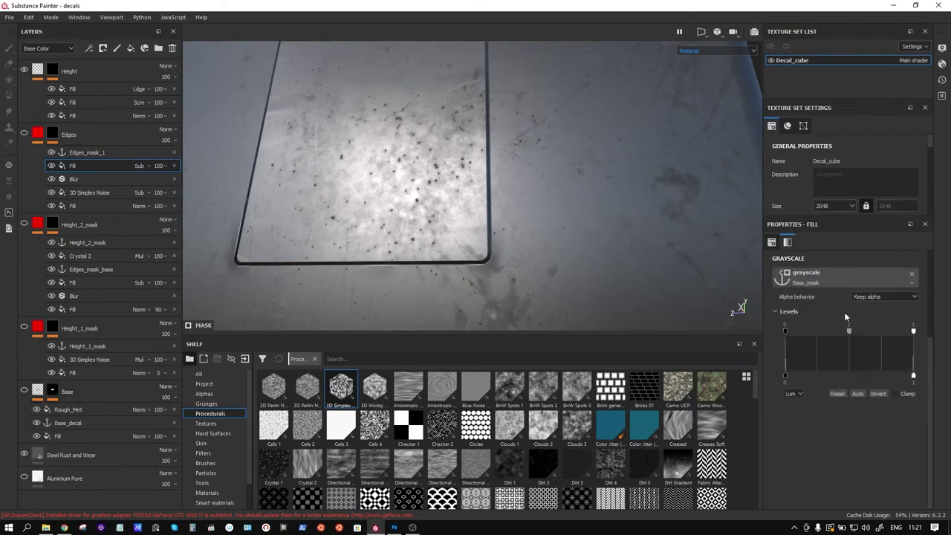
{"action": "left_click", "coordinate": [876, 395]}
Step: Make the Base decal layer visible again and view the phone decal head-on
{"action": "mouse_move", "coordinate": [349, 179]}
{"action": "left_mouse_down", "text": "alt"}
{"action": "mouse_move", "coordinate": [476, 165]}
{"action": "mouse_move", "coordinate": [474, 236]}
{"action": "left_mouse_up", "text": "alt"}
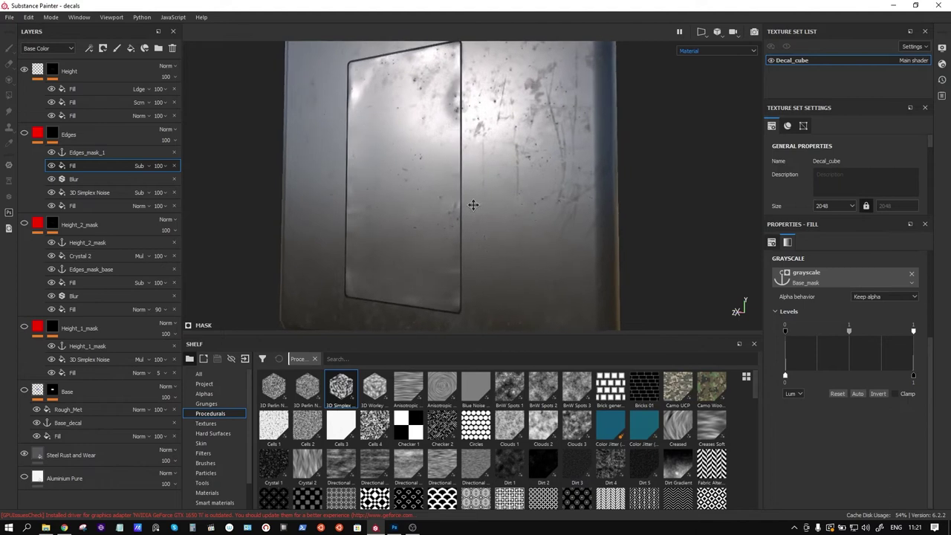
{"action": "left_click_drag", "start_coordinate": [474, 236], "coordinate": [480, 227], "text": "alt"}
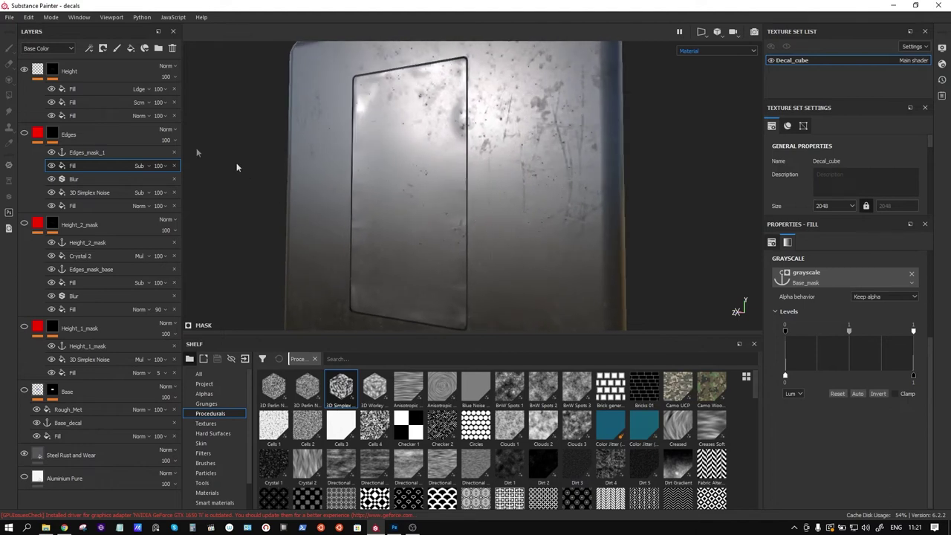
{"action": "left_click", "coordinate": [25, 391]}
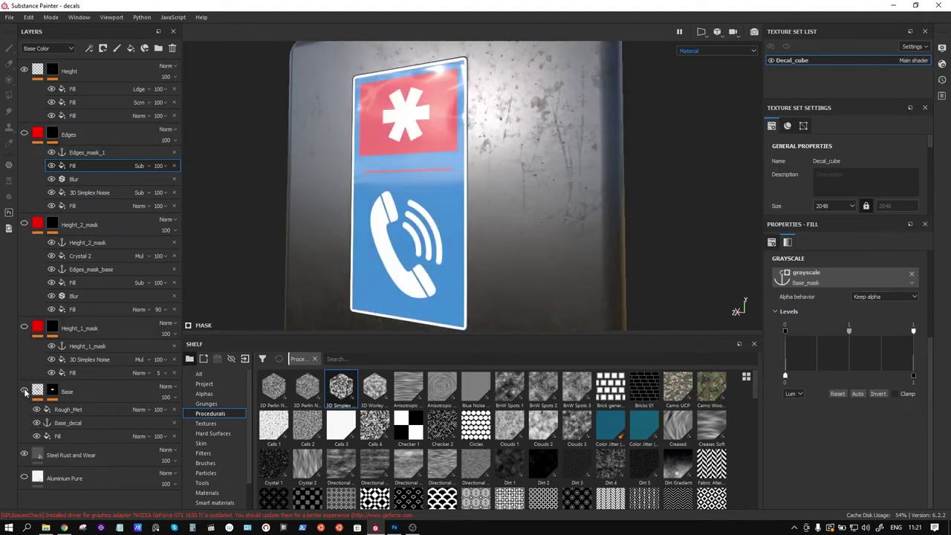
{"action": "mouse_move", "coordinate": [441, 201]}
{"action": "left_mouse_down", "text": "alt"}
{"action": "mouse_move", "coordinate": [494, 198]}
{"action": "mouse_move", "coordinate": [456, 154]}
{"action": "mouse_move", "coordinate": [470, 128]}
{"action": "mouse_move", "coordinate": [432, 161]}
{"action": "mouse_move", "coordinate": [471, 152]}
{"action": "mouse_move", "coordinate": [469, 198]}
{"action": "mouse_move", "coordinate": [446, 196]}
{"action": "mouse_move", "coordinate": [423, 153]}
{"action": "mouse_move", "coordinate": [416, 176]}
{"action": "mouse_move", "coordinate": [420, 165]}
{"action": "left_mouse_up", "text": "alt"}
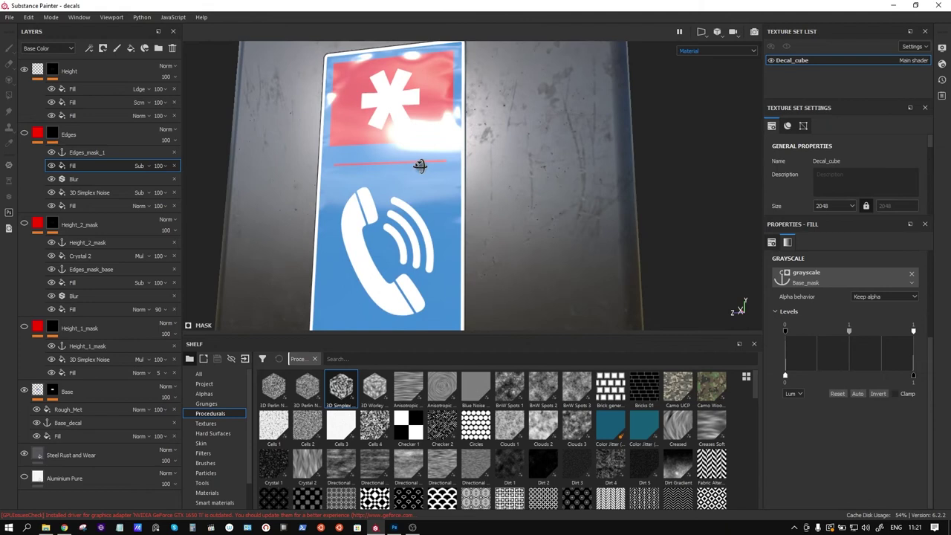
Step: Try moving the Blur below the 3D Simplex Noise, then put it back above
{"action": "left_click", "coordinate": [87, 178]}
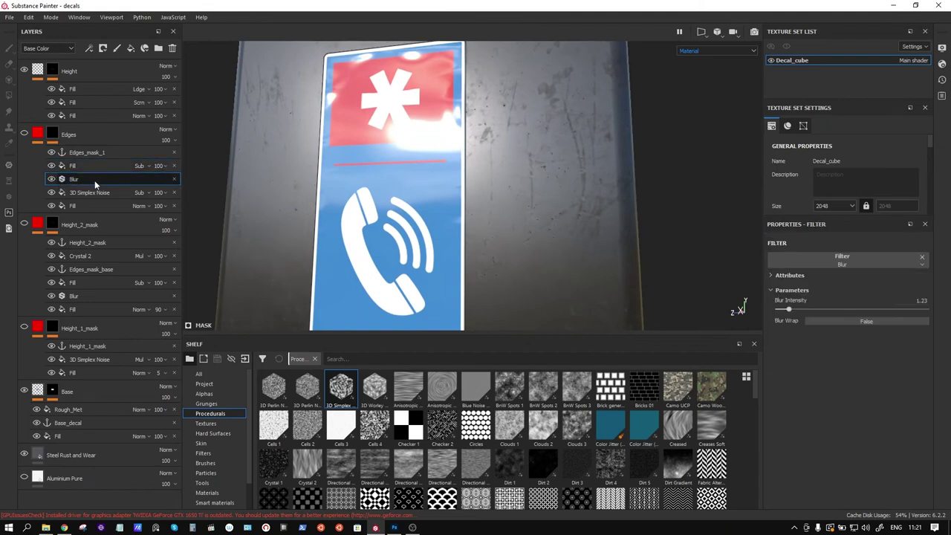
{"action": "left_click_drag", "start_coordinate": [90, 179], "coordinate": [92, 198]}
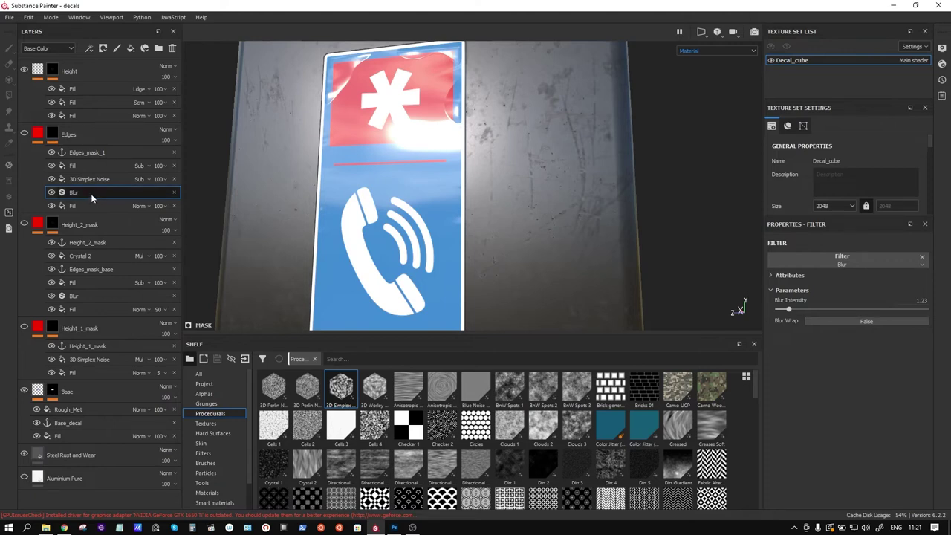
{"action": "left_click_drag", "start_coordinate": [90, 194], "coordinate": [93, 178]}
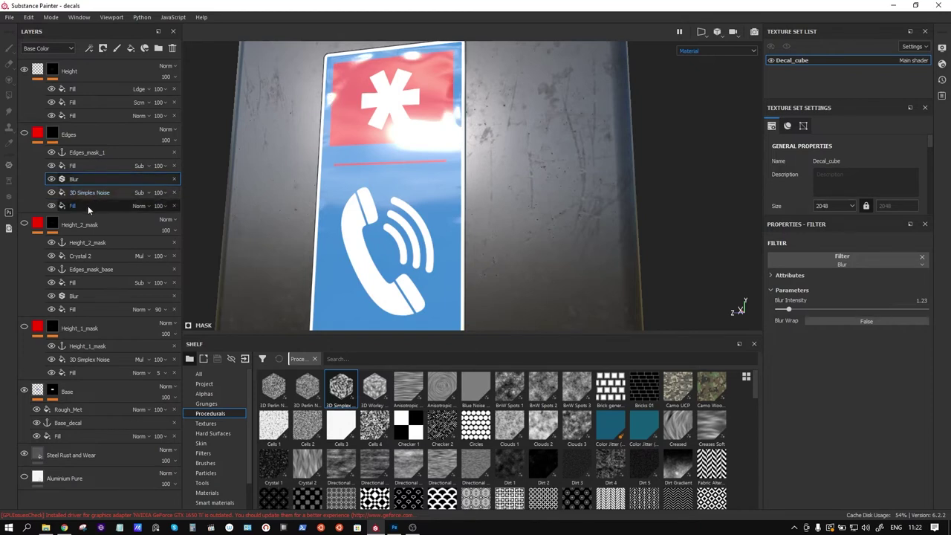
Step: Show the Mask channel in the viewport and add a filter above the Edges mask's bottom fill
{"action": "left_click", "coordinate": [87, 209]}
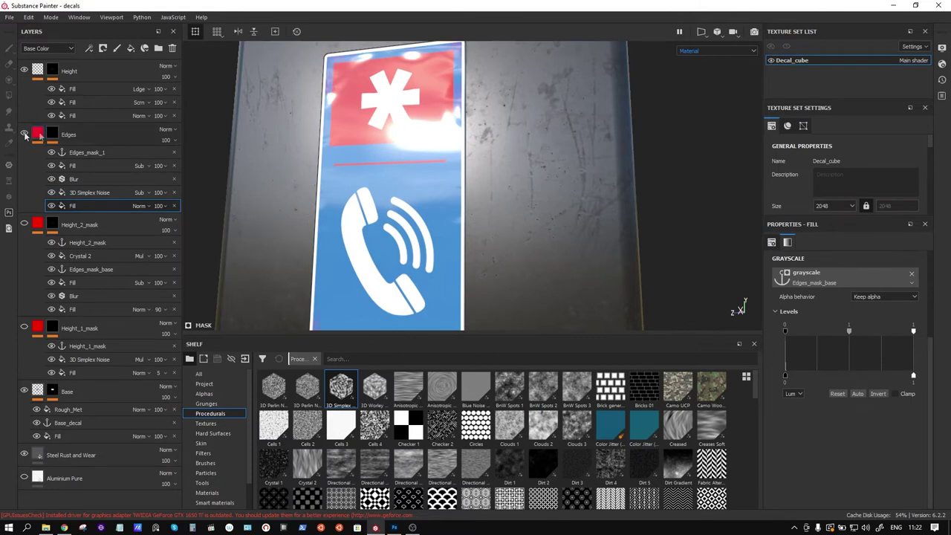
{"action": "left_click", "coordinate": [697, 52]}
{"action": "scroll", "coordinate": [710, 104], "scroll_direction": "down", "scroll_amount": 2}
{"action": "scroll", "coordinate": [706, 100], "scroll_direction": "up", "scroll_amount": 1}
{"action": "left_click", "coordinate": [699, 98]}
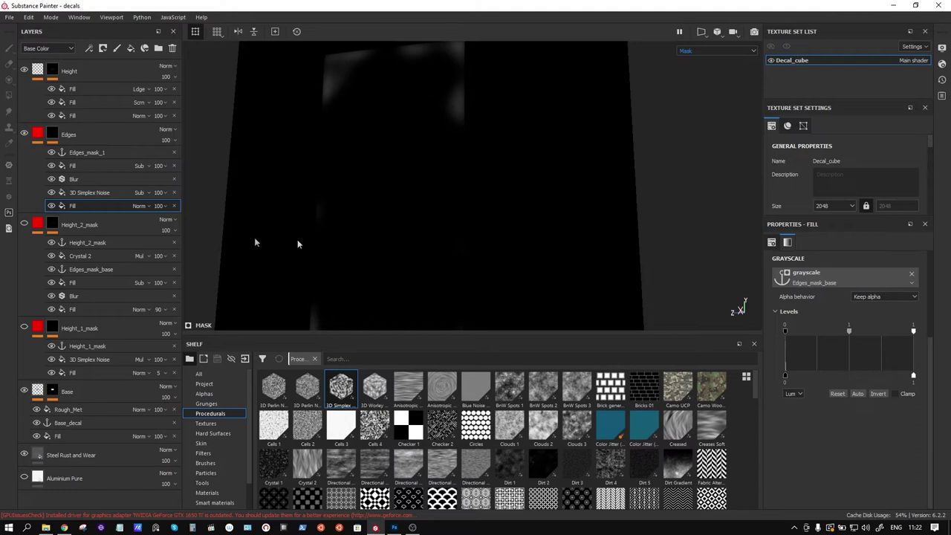
{"action": "right_click", "coordinate": [85, 208]}
{"action": "left_click", "coordinate": [136, 272]}
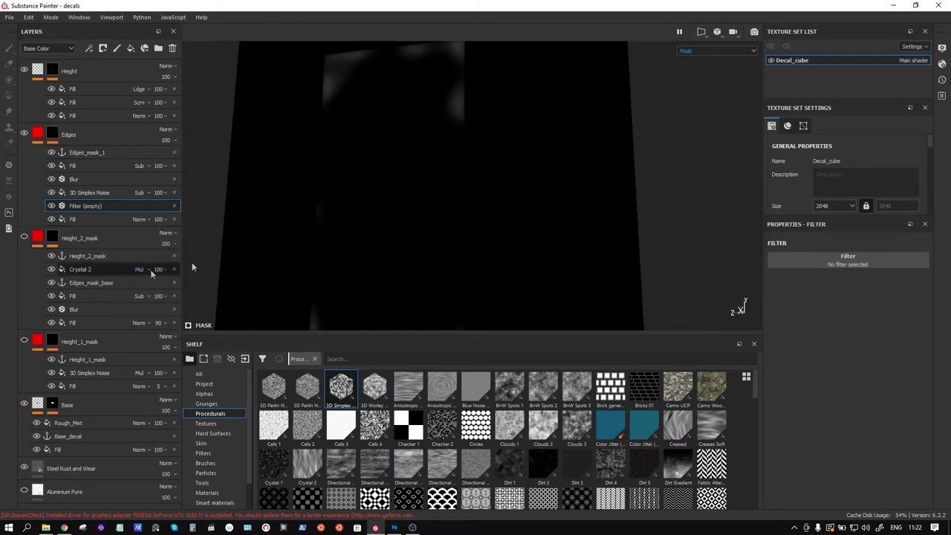
Step: Make the filter a Mask Outline with position Both and width 0.29
{"action": "left_click", "coordinate": [814, 255]}
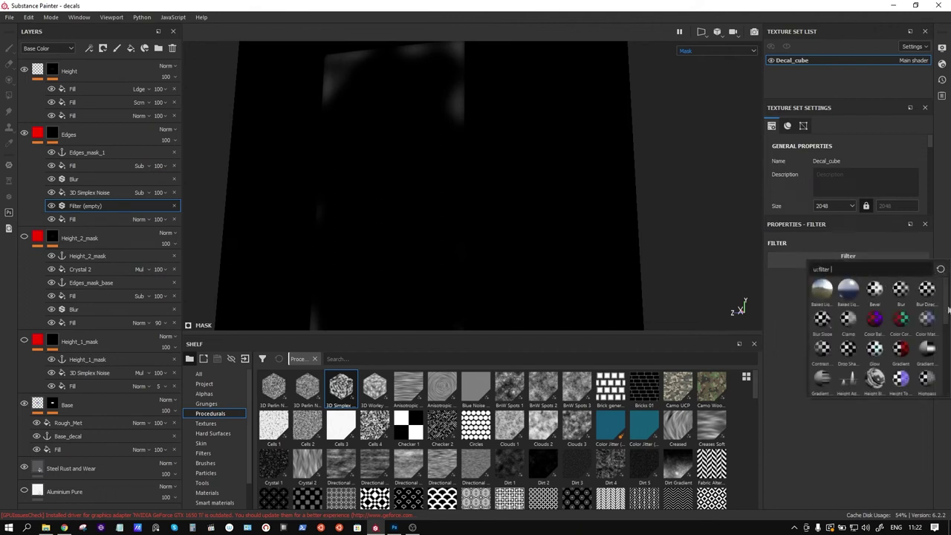
{"action": "scroll", "coordinate": [944, 319], "scroll_direction": "down", "scroll_amount": 2}
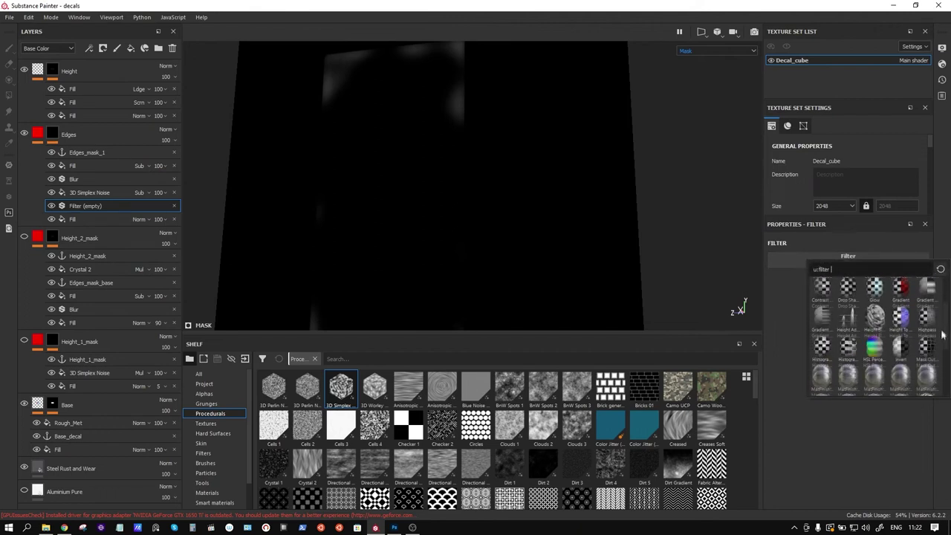
{"action": "left_click", "coordinate": [928, 345]}
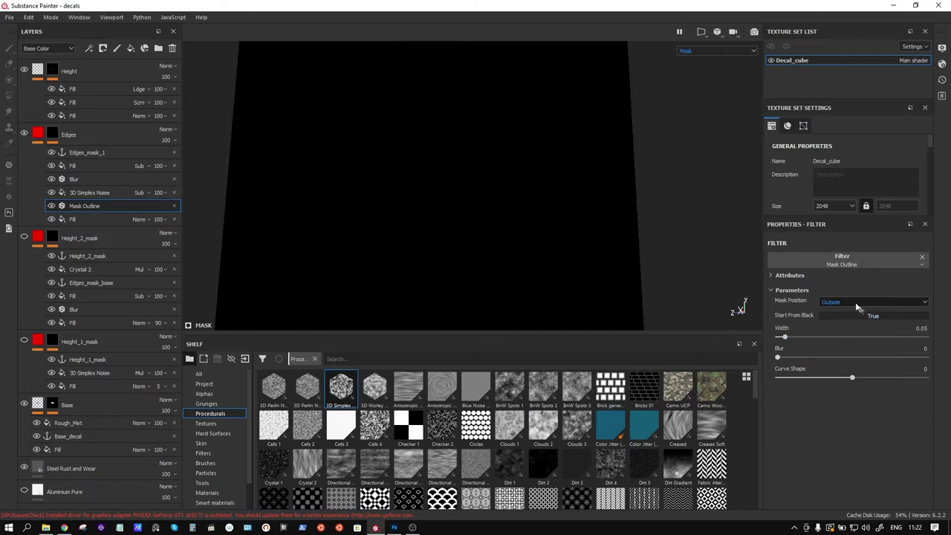
{"action": "left_click", "coordinate": [853, 301]}
{"action": "left_click", "coordinate": [844, 324]}
{"action": "mouse_move", "coordinate": [785, 337]}
{"action": "left_mouse_down"}
{"action": "mouse_move", "coordinate": [811, 338]}
{"action": "mouse_move", "coordinate": [754, 342]}
{"action": "mouse_move", "coordinate": [785, 339]}
{"action": "mouse_move", "coordinate": [777, 338]}
{"action": "left_mouse_up"}
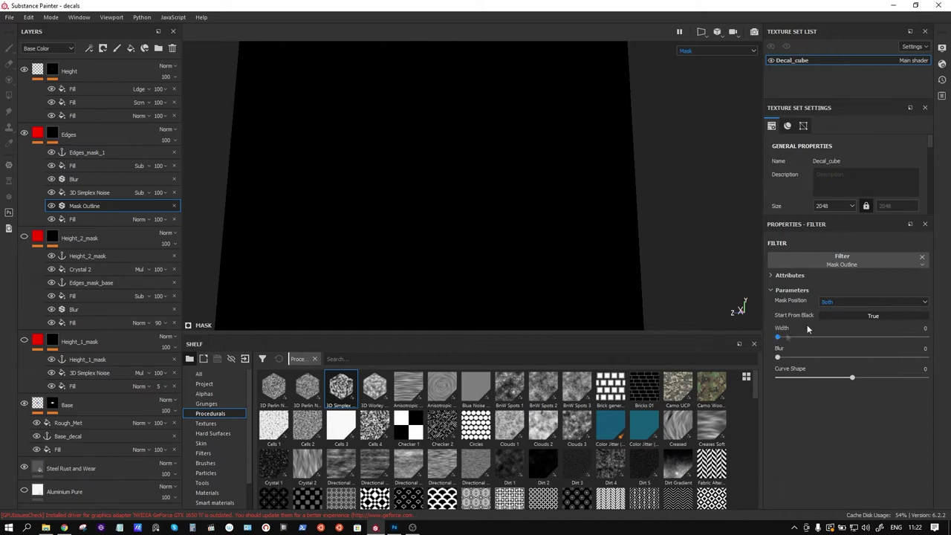
Step: Try Start From Black, Outside position and width 0.02, then remove the filter entirely
{"action": "left_click", "coordinate": [825, 316]}
{"action": "left_click", "coordinate": [857, 315]}
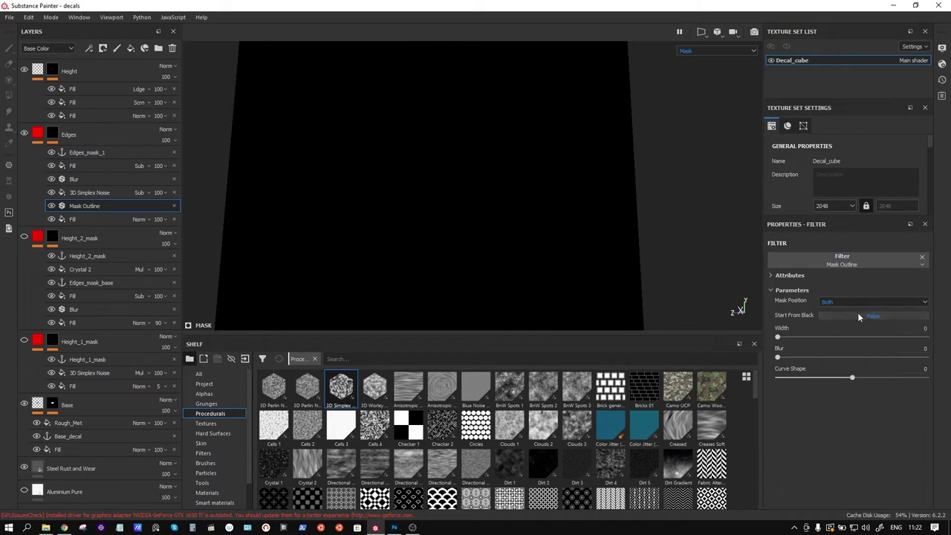
{"action": "left_click", "coordinate": [851, 302]}
{"action": "left_click", "coordinate": [850, 310]}
{"action": "left_click_drag", "start_coordinate": [778, 336], "coordinate": [779, 337]}
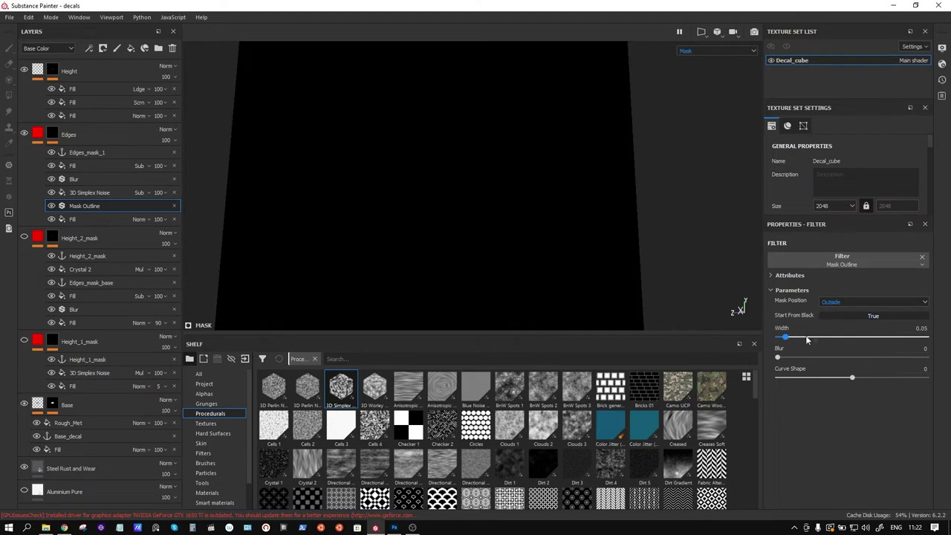
{"action": "left_click", "coordinate": [922, 257]}
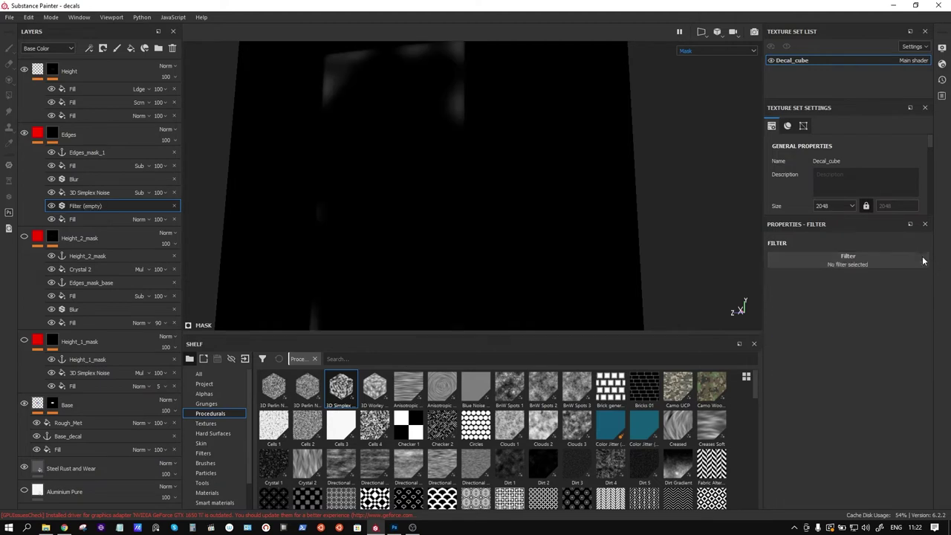
{"action": "left_click", "coordinate": [174, 206]}
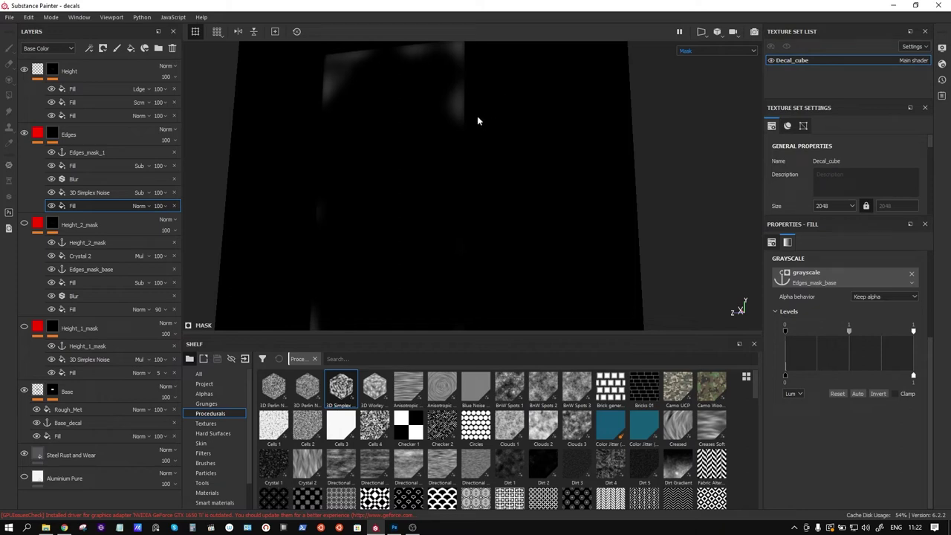
Step: Delete the Fill under Edges and set the 3D Simplex Noise blend mode to Normal
{"action": "left_click", "coordinate": [174, 206]}
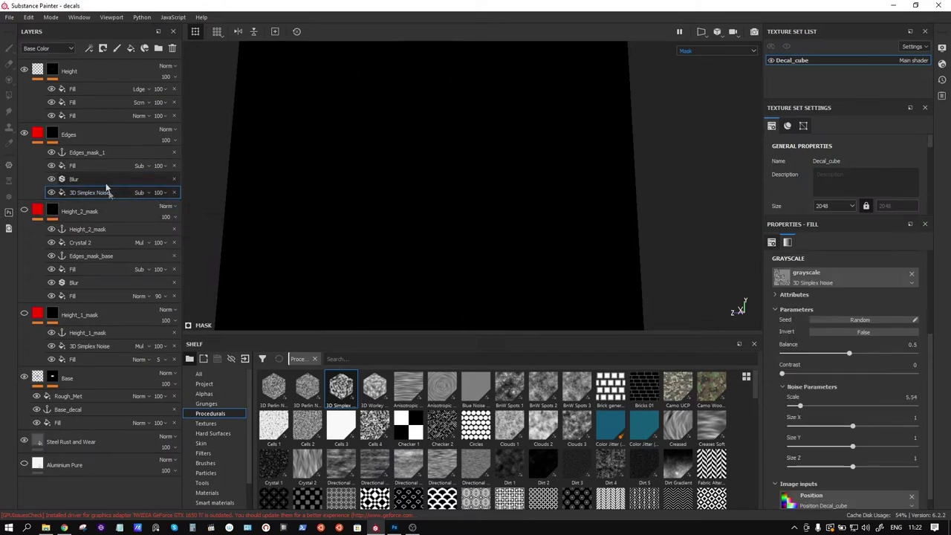
{"action": "left_click", "coordinate": [141, 192]}
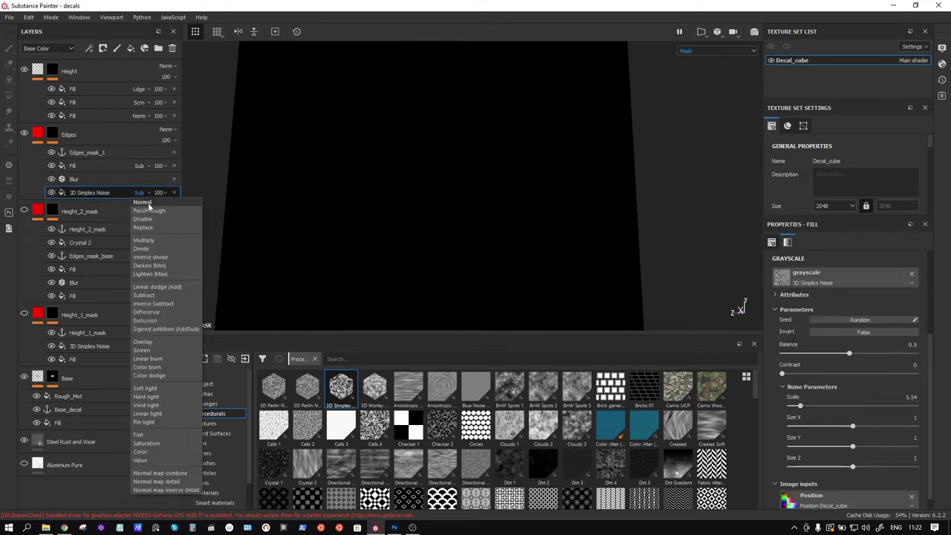
{"action": "left_click", "coordinate": [143, 202]}
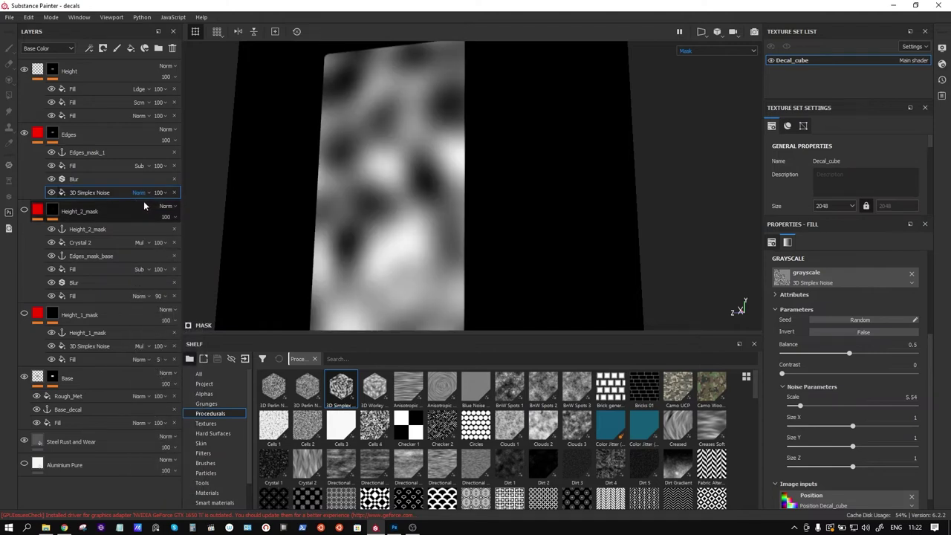
{"action": "left_click", "coordinate": [159, 193]}
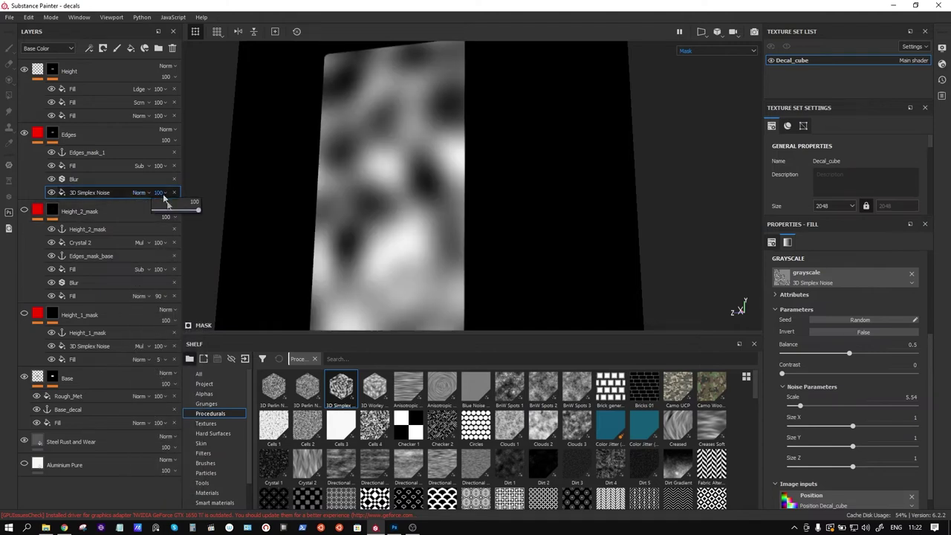
{"action": "left_click_drag", "start_coordinate": [198, 212], "coordinate": [165, 213]}
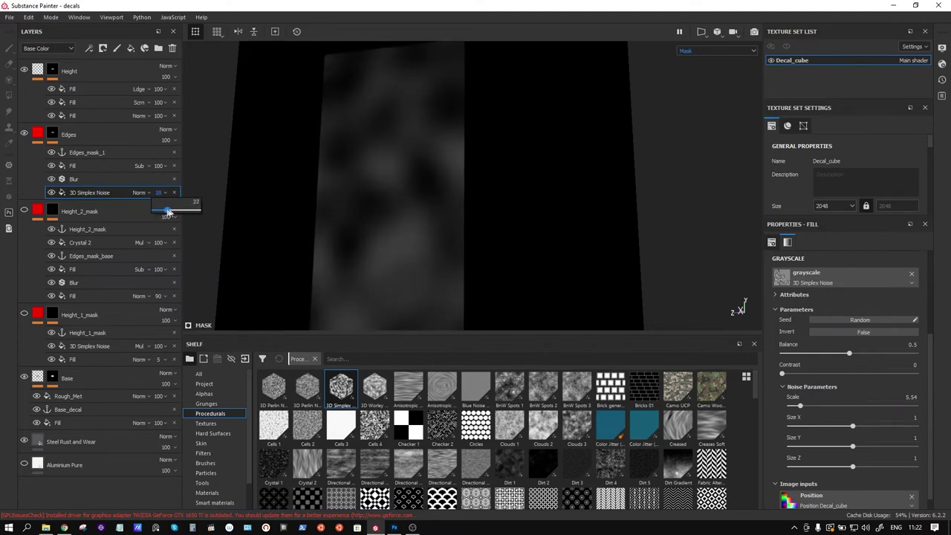
{"action": "left_click_drag", "start_coordinate": [156, 212], "coordinate": [180, 210]}
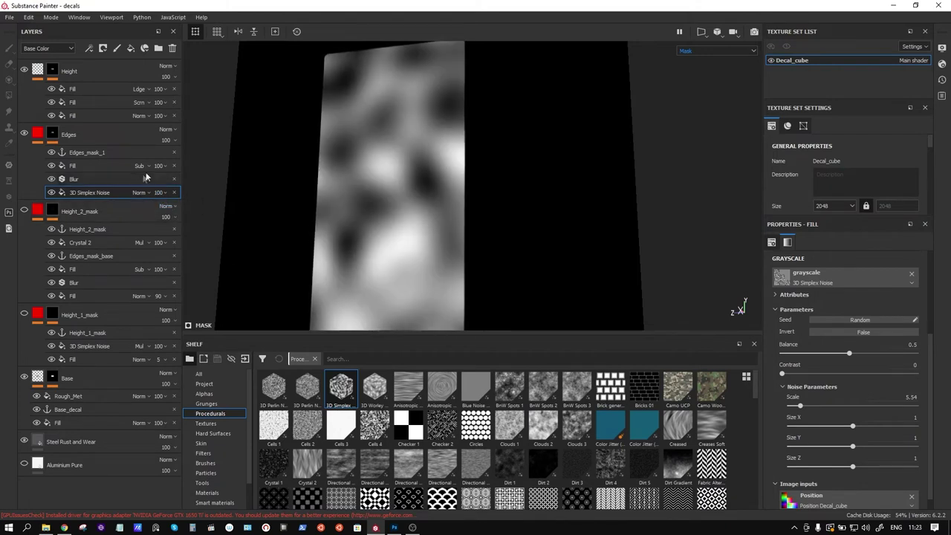
Step: Add a new fill to the Edges mask and list its anchor-point sources
{"action": "right_click", "coordinate": [89, 193]}
{"action": "left_click", "coordinate": [132, 226]}
{"action": "left_click", "coordinate": [885, 278]}
{"action": "left_click", "coordinate": [886, 291]}
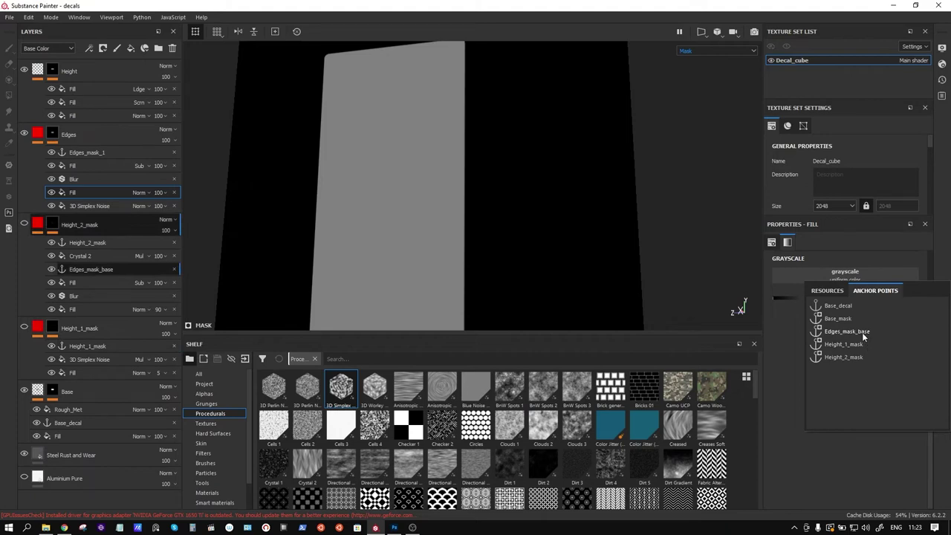
Step: Source the new fill from Edges_mask_base, blend it with Subtract, and return to material view
{"action": "left_click", "coordinate": [847, 332]}
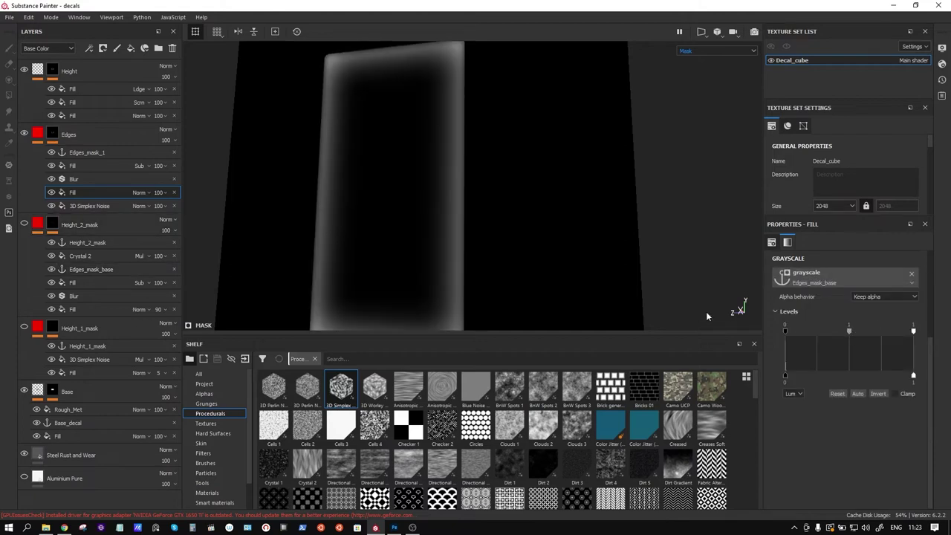
{"action": "left_click", "coordinate": [140, 193]}
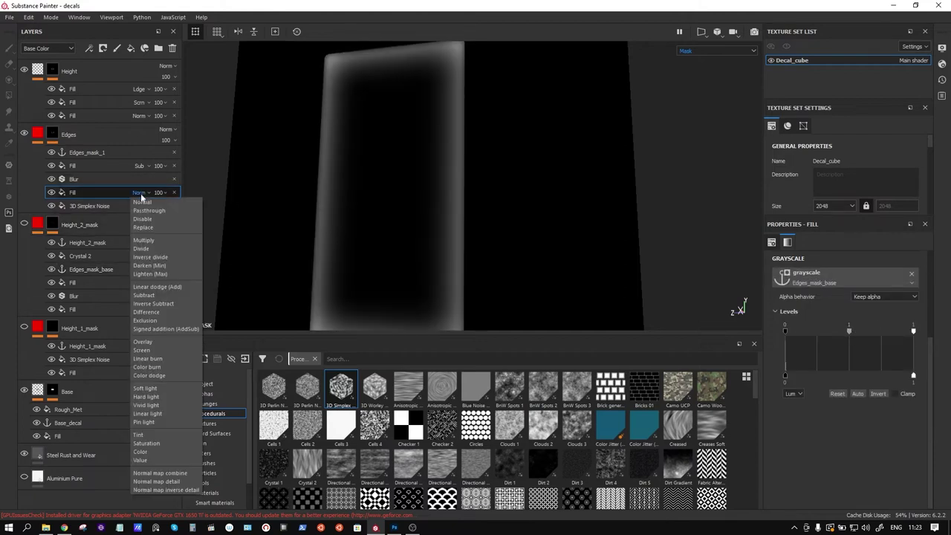
{"action": "left_click", "coordinate": [878, 392]}
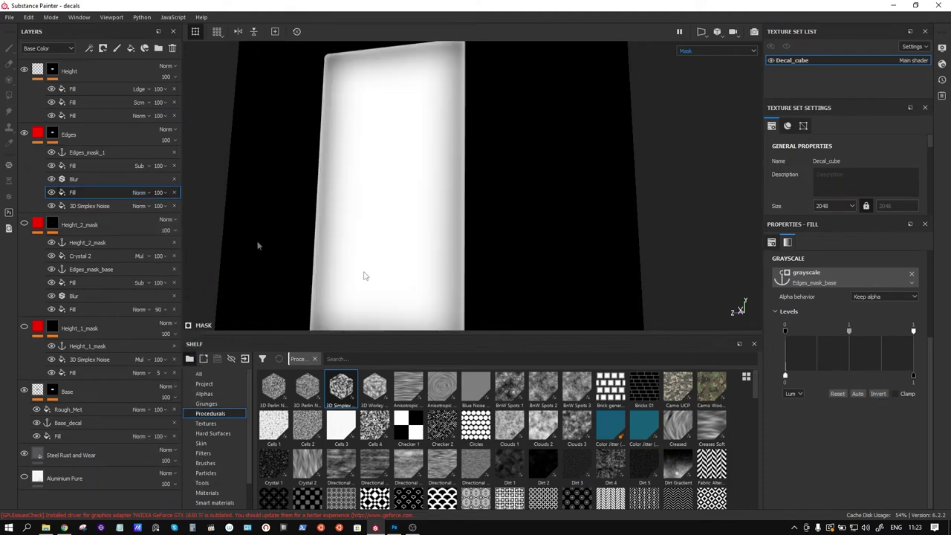
{"action": "left_click", "coordinate": [142, 193]}
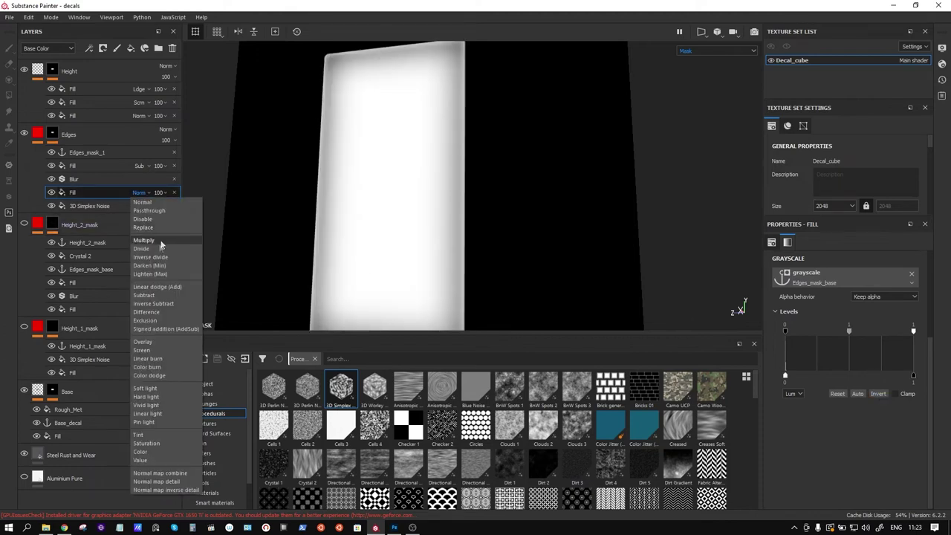
{"action": "left_click", "coordinate": [162, 295]}
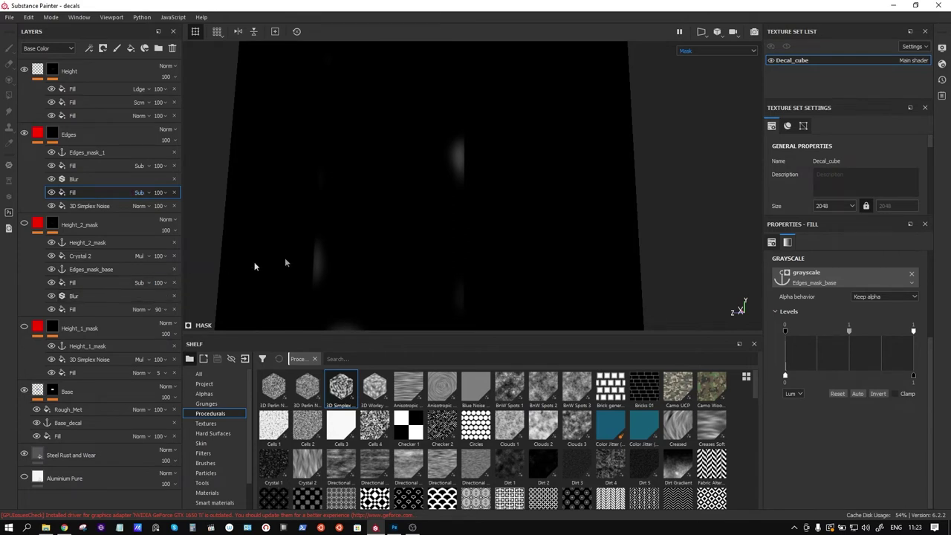
{"action": "key", "text": "m"}
{"action": "mouse_move", "coordinate": [435, 199]}
{"action": "left_mouse_down", "text": "alt"}
{"action": "mouse_move", "coordinate": [445, 199]}
{"action": "mouse_move", "coordinate": [379, 180]}
{"action": "mouse_move", "coordinate": [484, 191]}
{"action": "mouse_move", "coordinate": [479, 181]}
{"action": "mouse_move", "coordinate": [468, 187]}
{"action": "left_mouse_up", "text": "alt"}
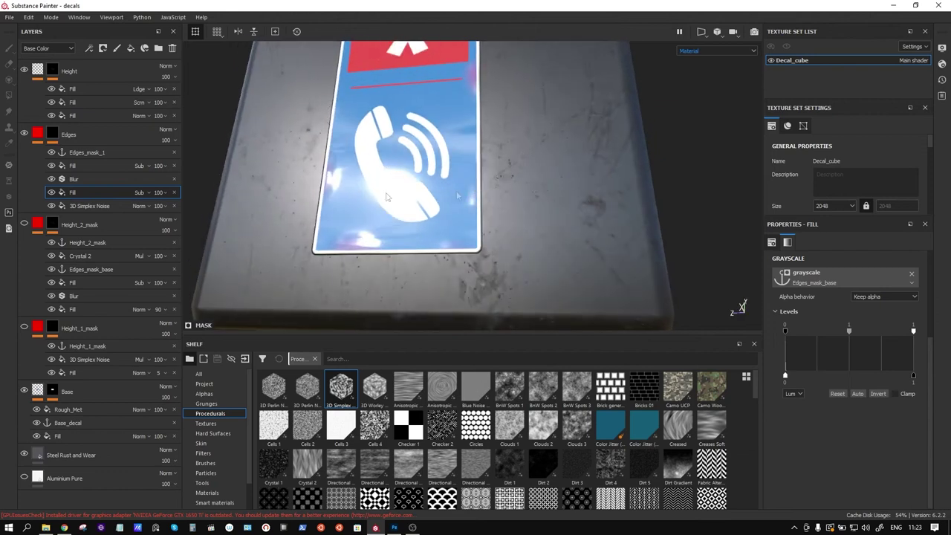
Step: Increase the Edges mask's 3D Simplex Noise scale to 6.8
{"action": "left_click", "coordinate": [90, 205]}
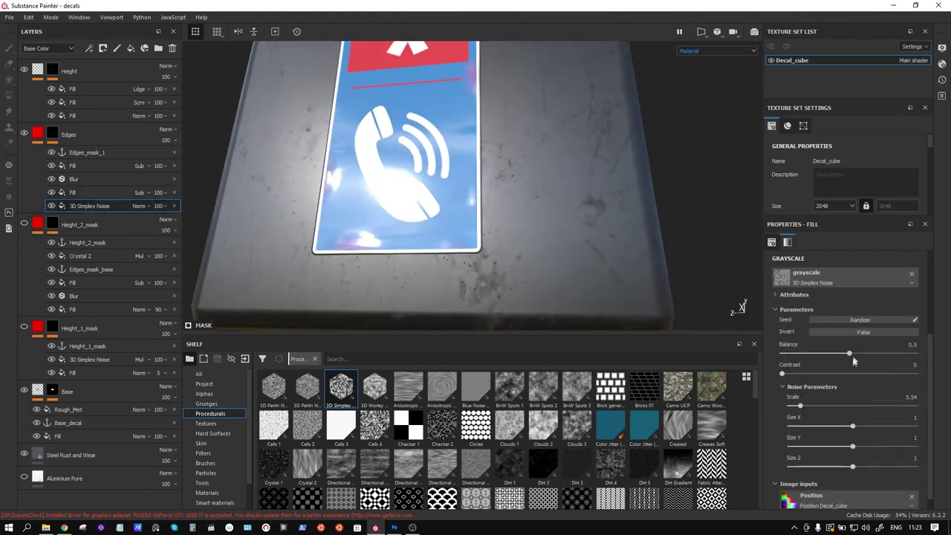
{"action": "scroll", "coordinate": [831, 429], "scroll_direction": "up", "scroll_amount": 3}
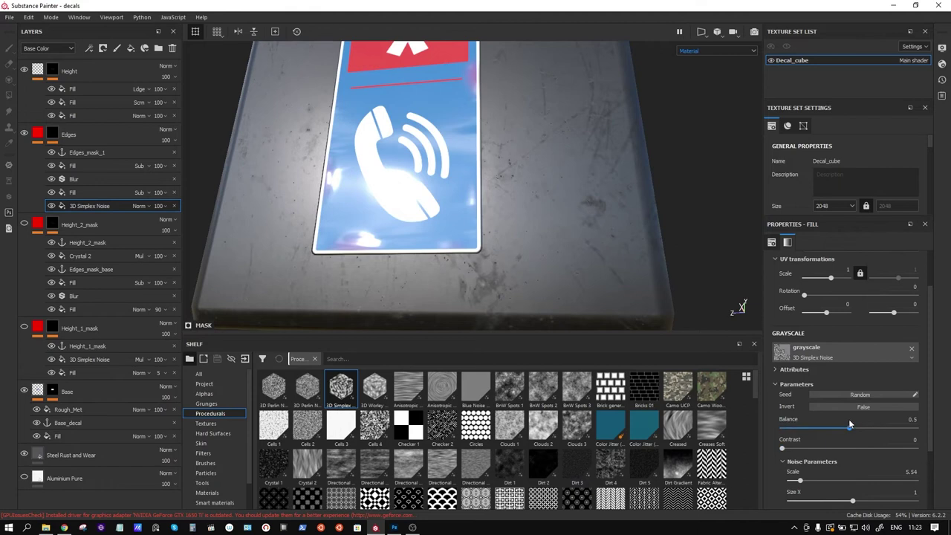
{"action": "scroll", "coordinate": [849, 421], "scroll_direction": "down", "scroll_amount": 2}
{"action": "left_click_drag", "start_coordinate": [800, 421], "coordinate": [802, 422]}
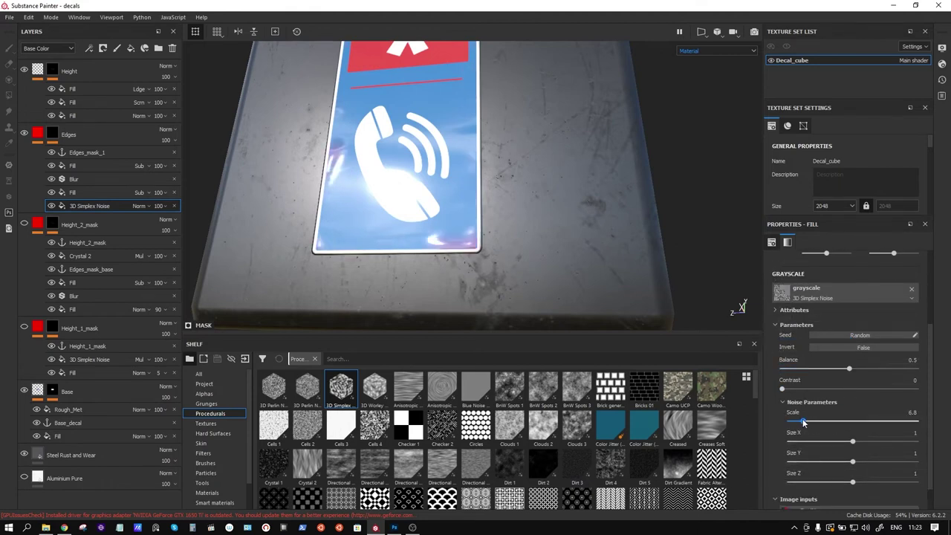
{"action": "mouse_move", "coordinate": [653, 320]}
{"action": "left_mouse_down", "text": "alt"}
{"action": "mouse_move", "coordinate": [444, 251]}
{"action": "mouse_move", "coordinate": [486, 125]}
{"action": "mouse_move", "coordinate": [480, 212]}
{"action": "mouse_move", "coordinate": [483, 185]}
{"action": "left_mouse_up", "text": "alt"}
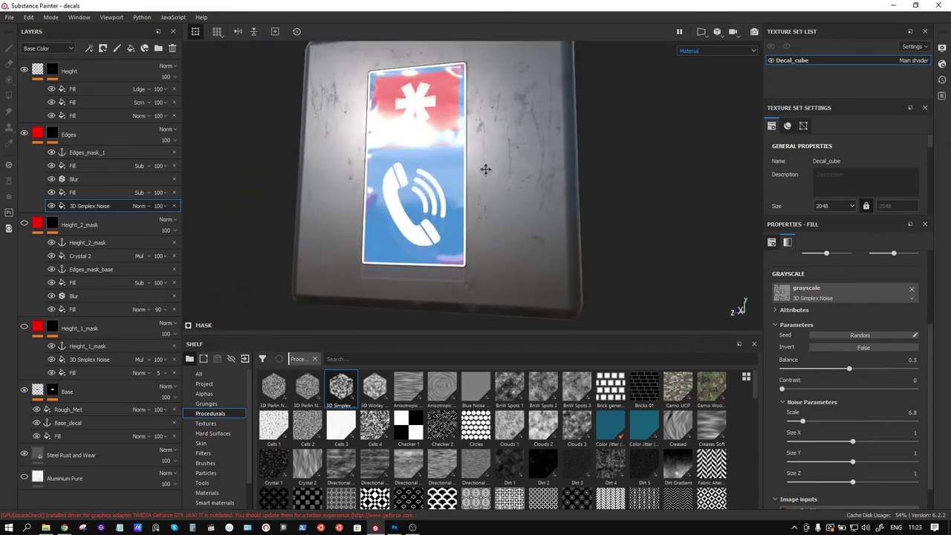
{"action": "left_click", "coordinate": [10, 17]}
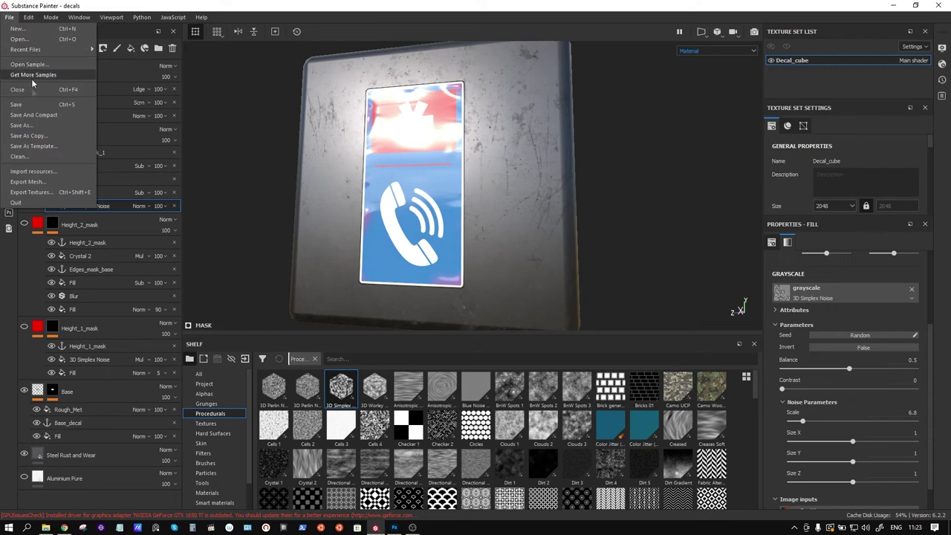
Step: Save the project and select the Base layer's mask
{"action": "left_click", "coordinate": [16, 102]}
{"action": "left_click_drag", "start_coordinate": [431, 161], "coordinate": [92, 307], "text": "alt"}
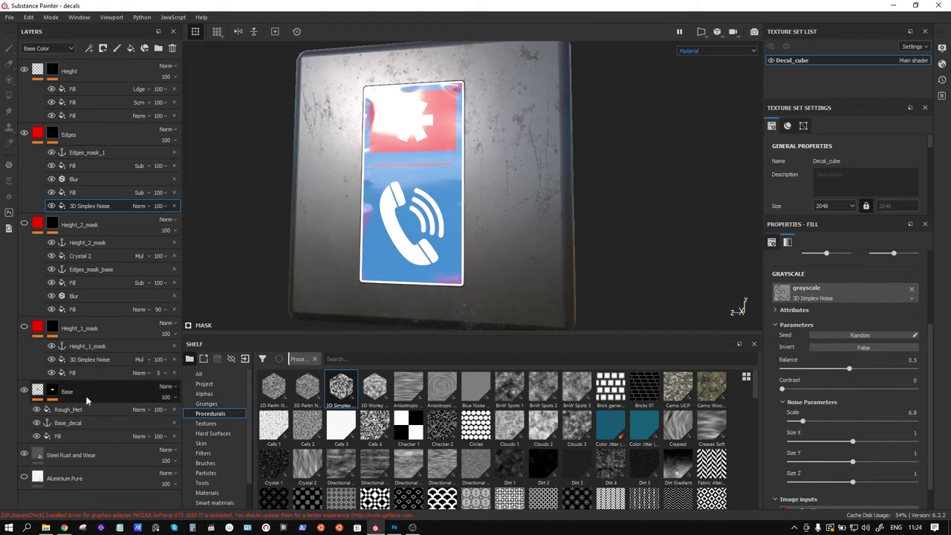
{"action": "left_click", "coordinate": [53, 389]}
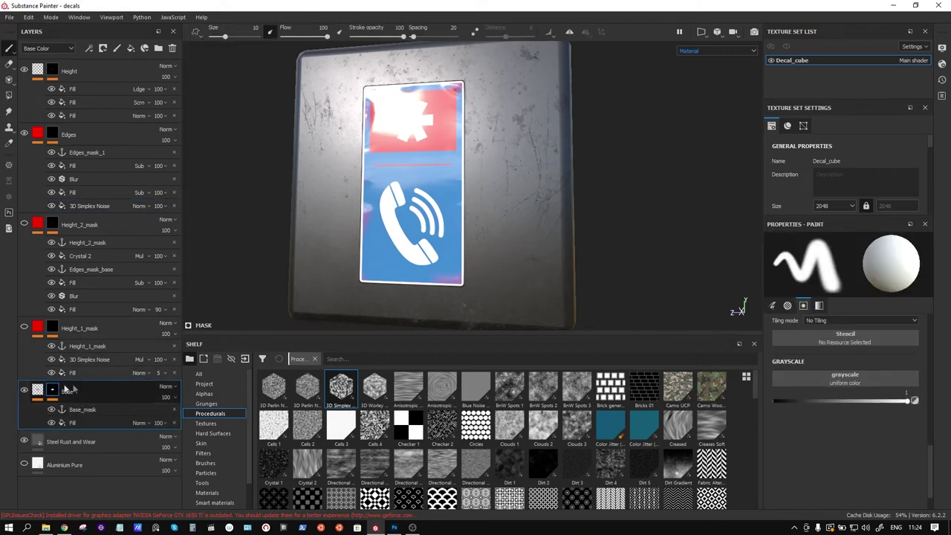
{"action": "left_click", "coordinate": [101, 411]}
Step: Add a uniform 0.5 fill above the Base mask's Fill, removing an accidental Paint effect
{"action": "left_click", "coordinate": [89, 422]}
{"action": "right_click", "coordinate": [89, 423]}
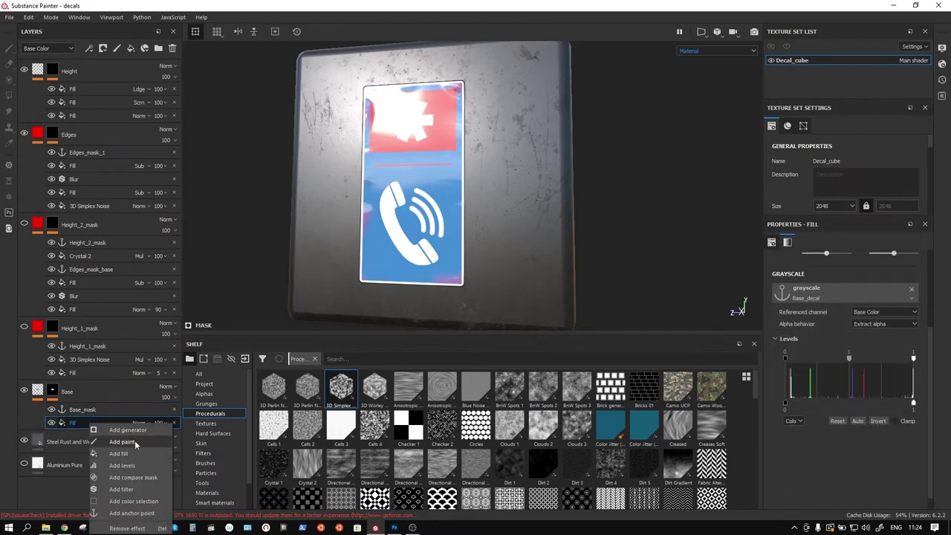
{"action": "left_click", "coordinate": [122, 442]}
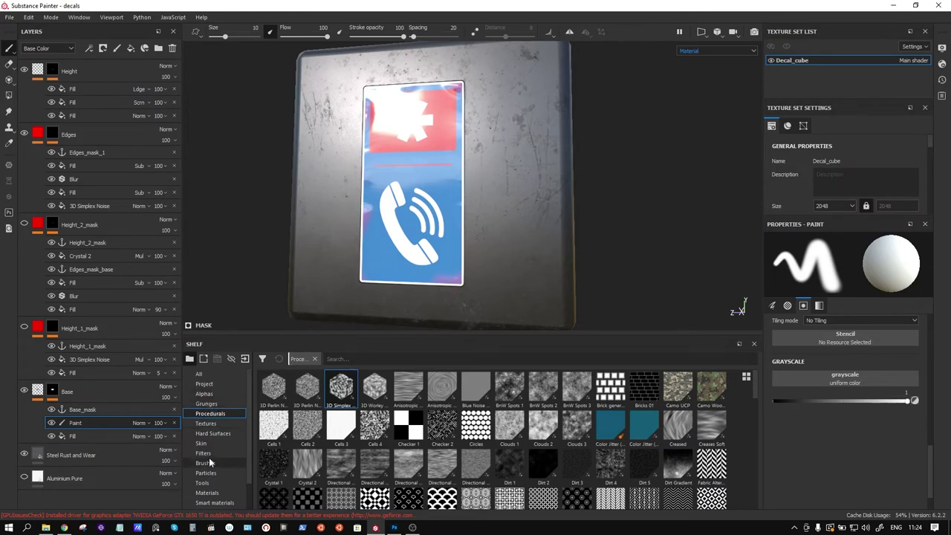
{"action": "left_click", "coordinate": [174, 423]}
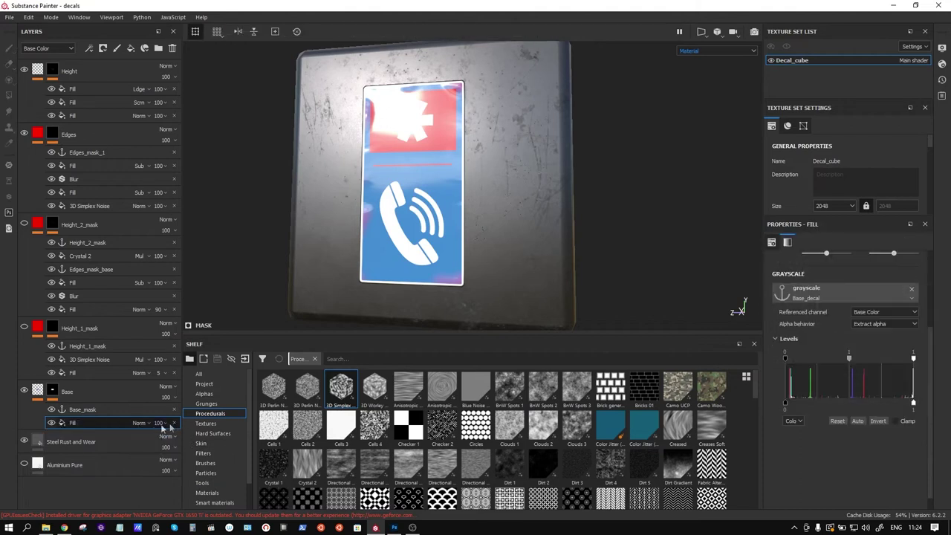
{"action": "right_click", "coordinate": [79, 421]}
{"action": "left_click", "coordinate": [111, 452]}
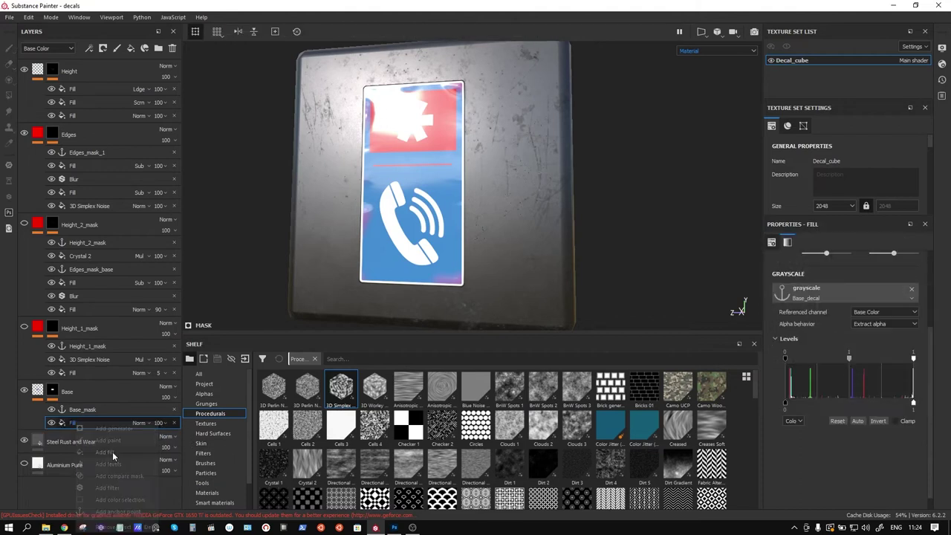
{"action": "left_click", "coordinate": [706, 33]}
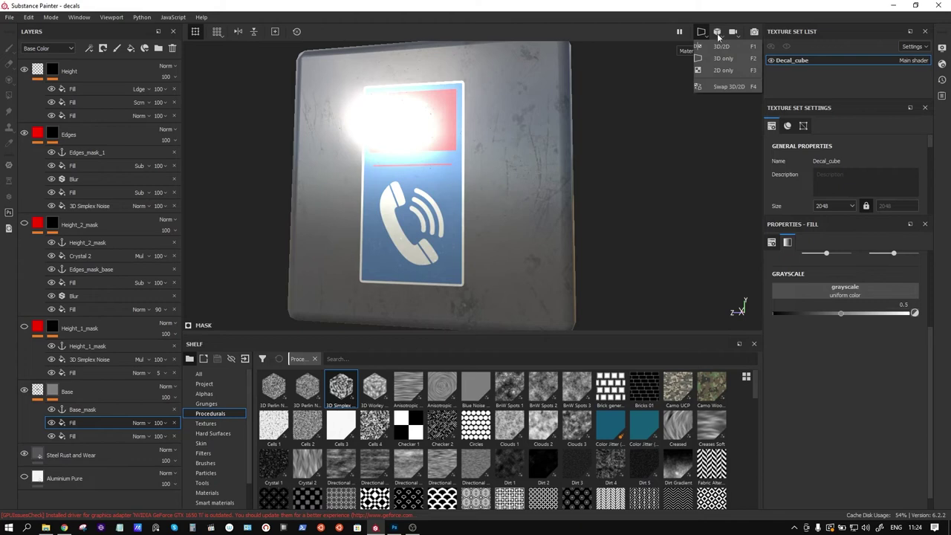
Step: Switch to the side-by-side 3D/UV view and scroll the Alphas shelf to the Charcoal alpha
{"action": "left_click", "coordinate": [719, 48]}
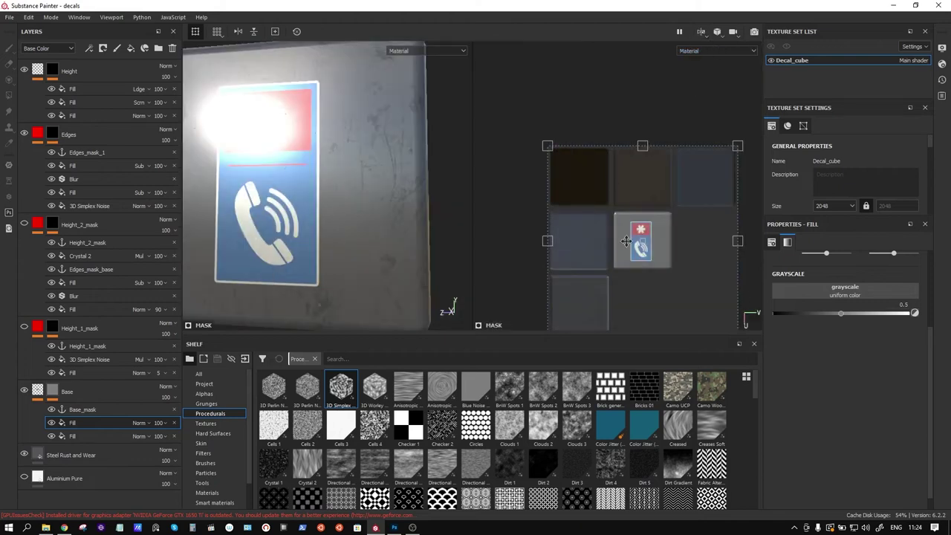
{"action": "left_click", "coordinate": [211, 394]}
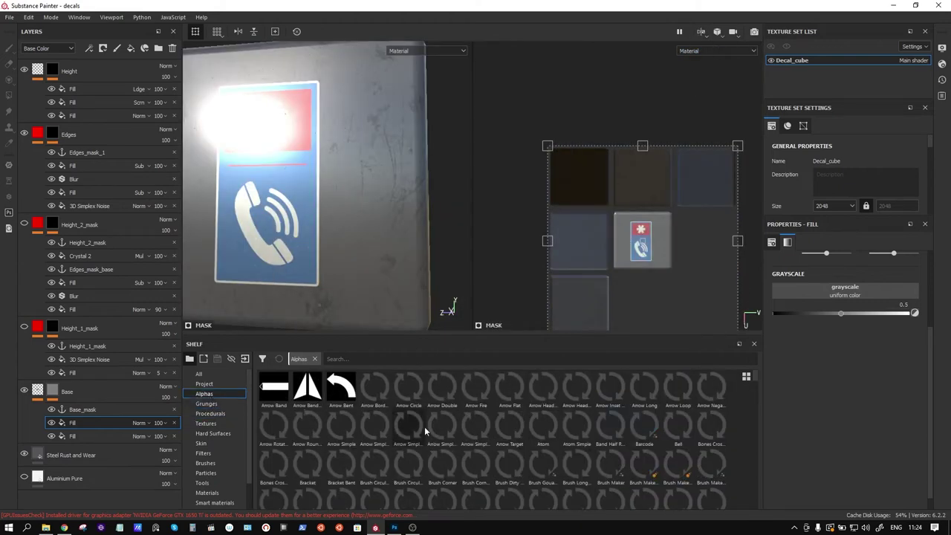
{"action": "scroll", "coordinate": [754, 383], "scroll_direction": "down", "scroll_amount": 3}
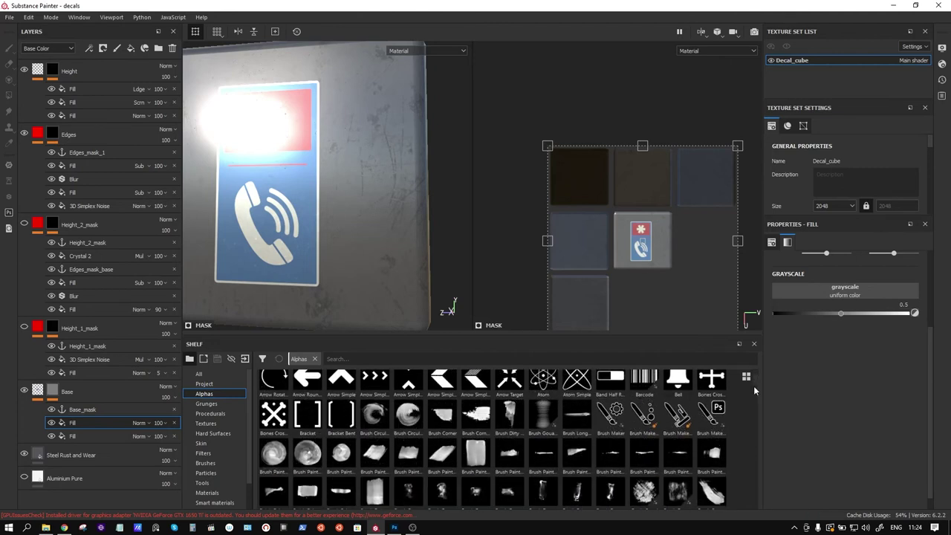
{"action": "scroll", "coordinate": [753, 391], "scroll_direction": "down", "scroll_amount": 2}
{"action": "scroll", "coordinate": [752, 400], "scroll_direction": "down", "scroll_amount": 1}
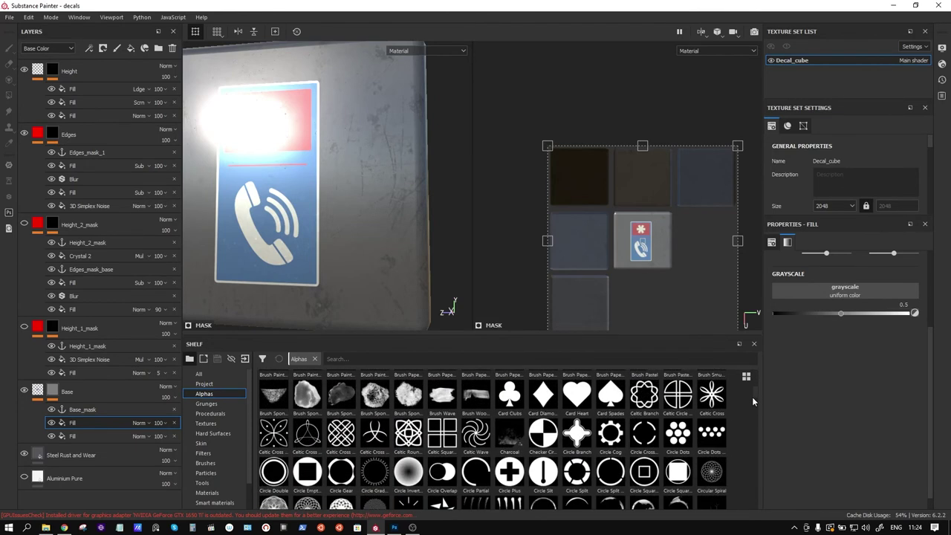
{"action": "scroll", "coordinate": [751, 397], "scroll_direction": "down", "scroll_amount": 1}
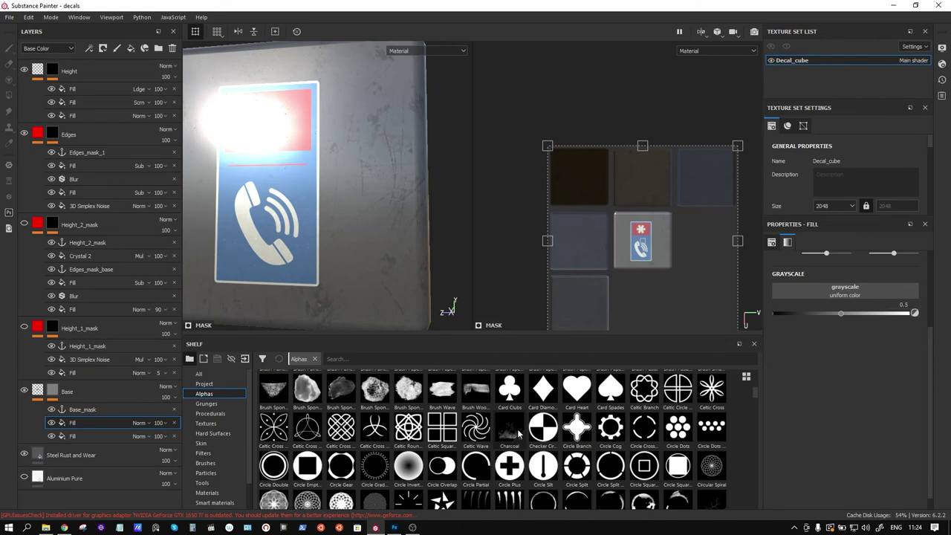
{"action": "mouse_move", "coordinate": [510, 433]}
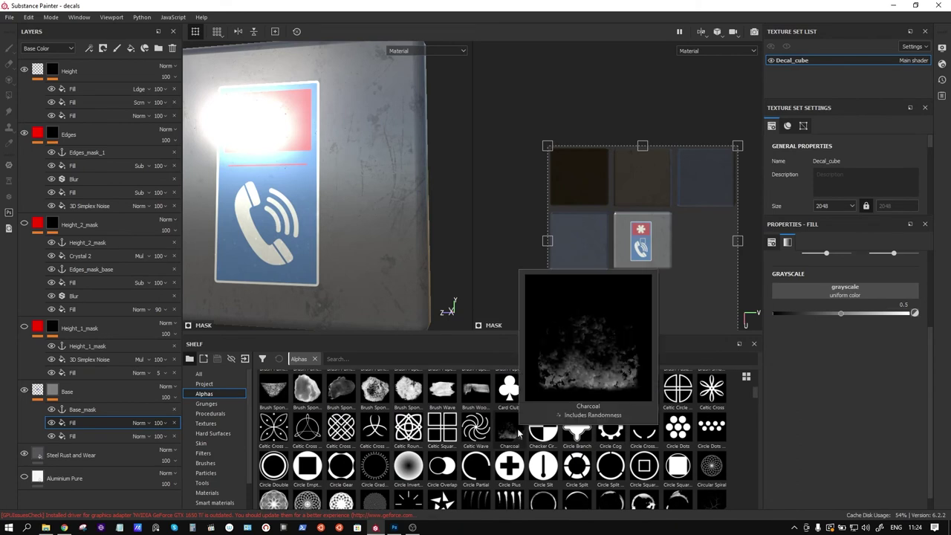
{"action": "scroll", "coordinate": [756, 392], "scroll_direction": "up", "scroll_amount": 3}
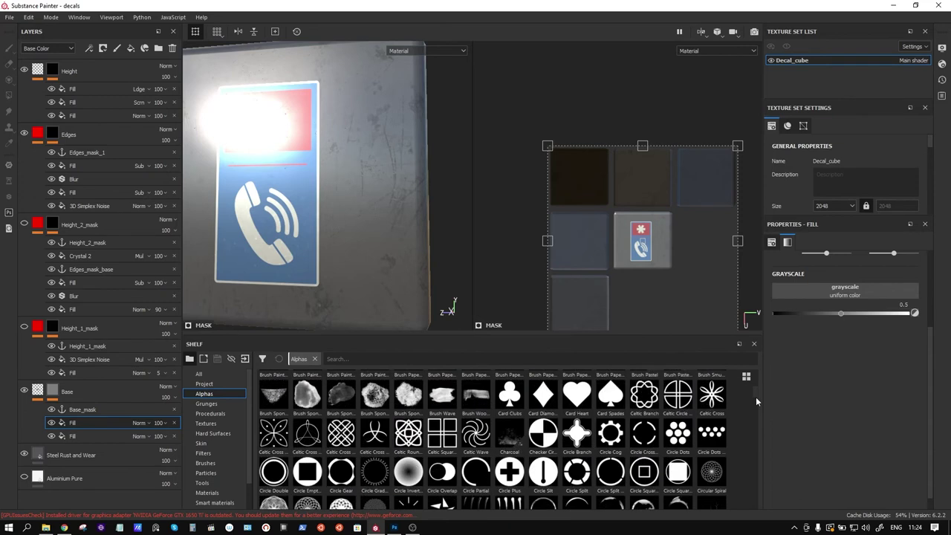
Step: Put the Charcoal alpha in the mask fill's Grayscale slot, shrink it, and set UV Wrap to None
{"action": "left_click_drag", "start_coordinate": [516, 491], "coordinate": [832, 289]}
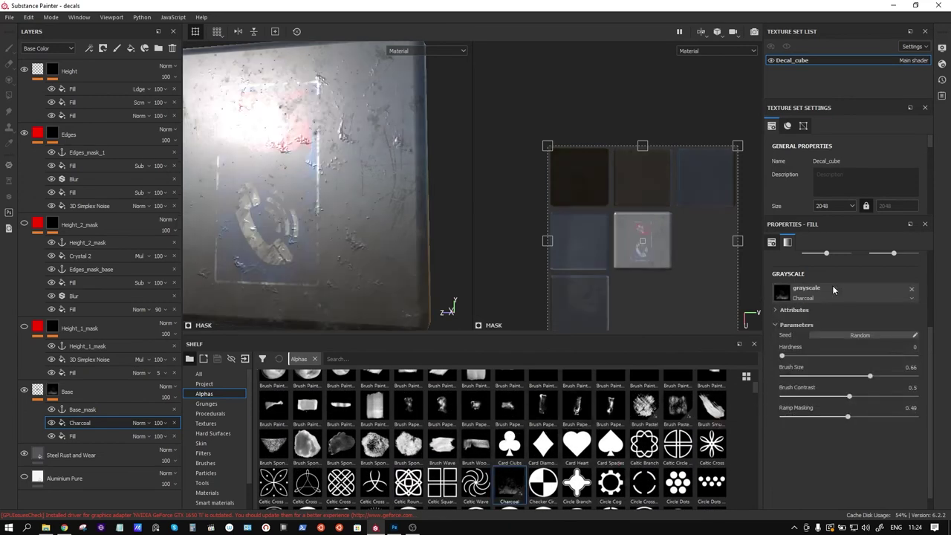
{"action": "scroll", "coordinate": [734, 156], "scroll_direction": "down", "scroll_amount": 2}
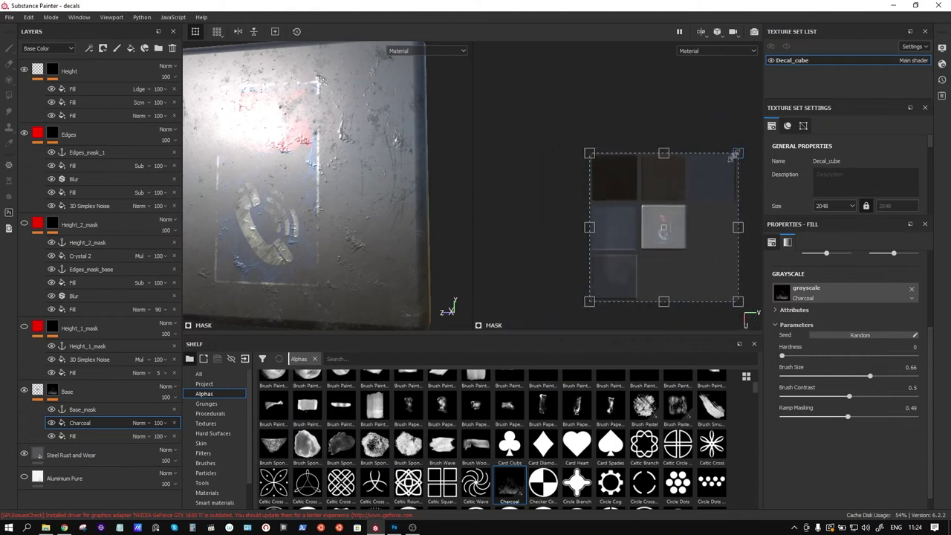
{"action": "left_click_drag", "start_coordinate": [736, 154], "coordinate": [648, 242]}
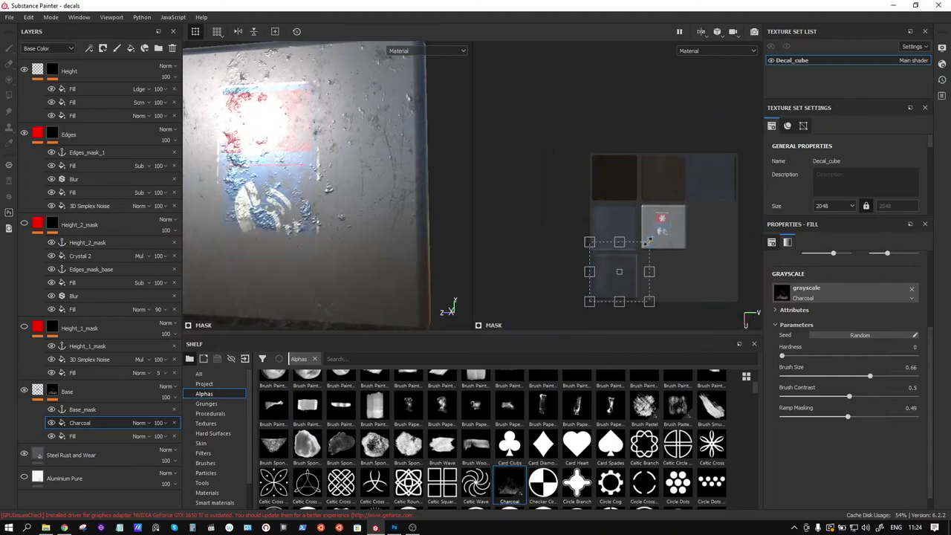
{"action": "scroll", "coordinate": [829, 312], "scroll_direction": "up", "scroll_amount": 3}
{"action": "left_click", "coordinate": [854, 300]}
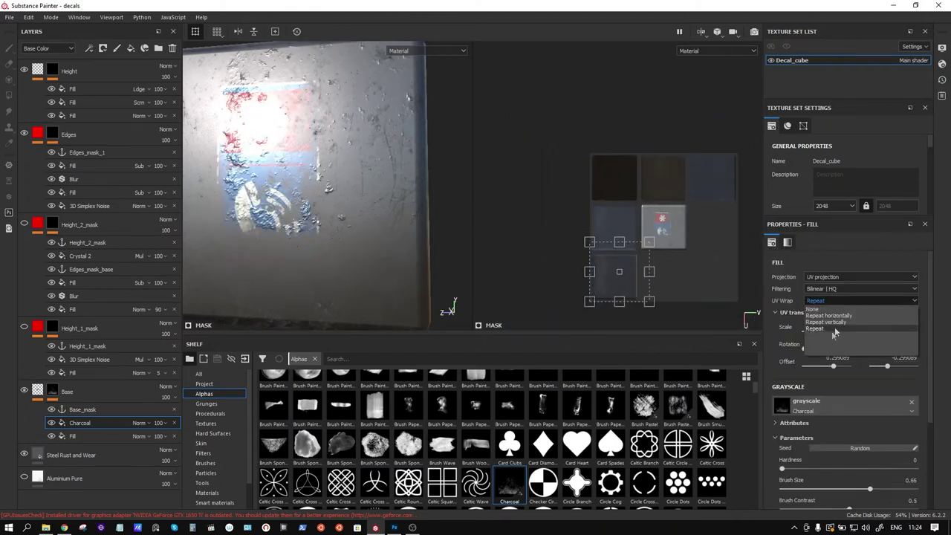
{"action": "left_click", "coordinate": [829, 308]}
Step: Subtract the Charcoal pattern at about 215.69° rotation over the decal's top edge
{"action": "left_click_drag", "start_coordinate": [674, 231], "coordinate": [595, 202]}
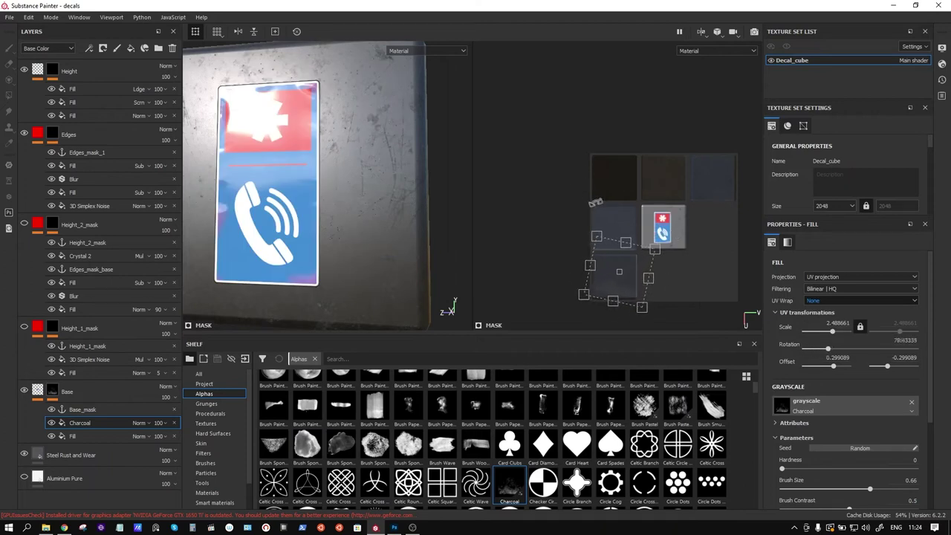
{"action": "left_click_drag", "start_coordinate": [627, 287], "coordinate": [675, 223]}
{"action": "left_click_drag", "start_coordinate": [732, 173], "coordinate": [524, 211]}
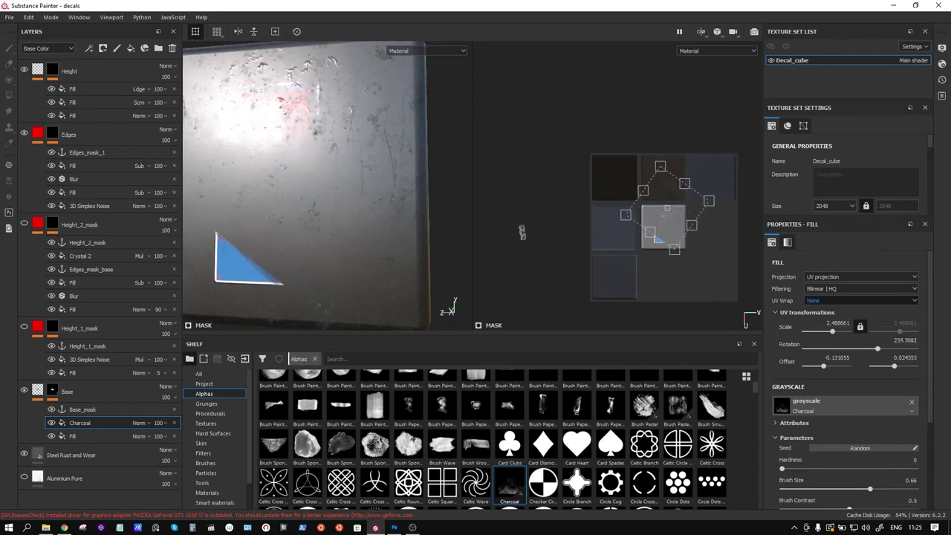
{"action": "left_click_drag", "start_coordinate": [524, 211], "coordinate": [513, 241]}
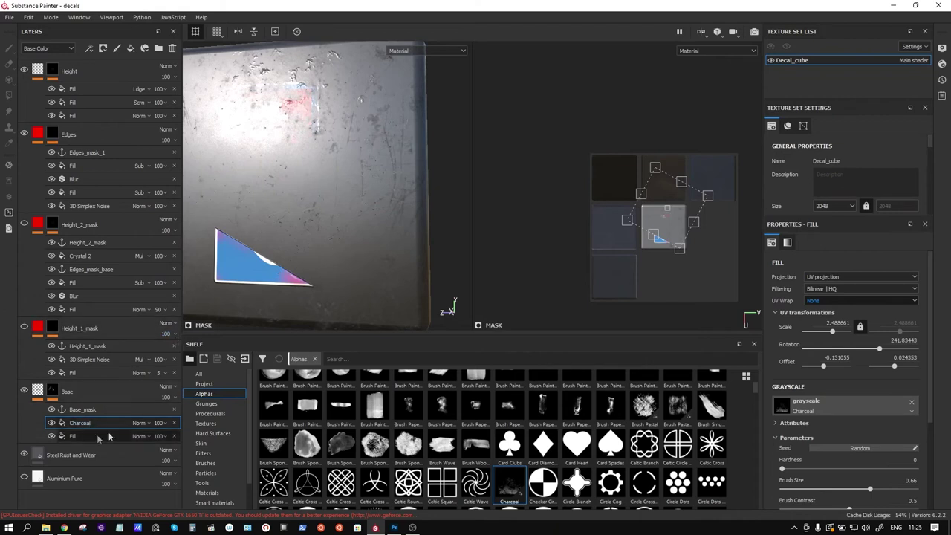
{"action": "left_click", "coordinate": [140, 422]}
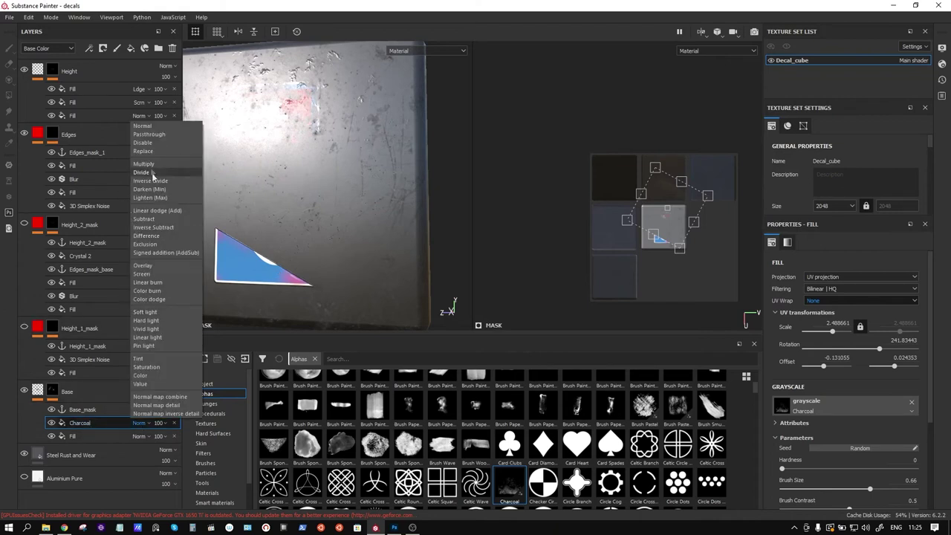
{"action": "left_click", "coordinate": [144, 218]}
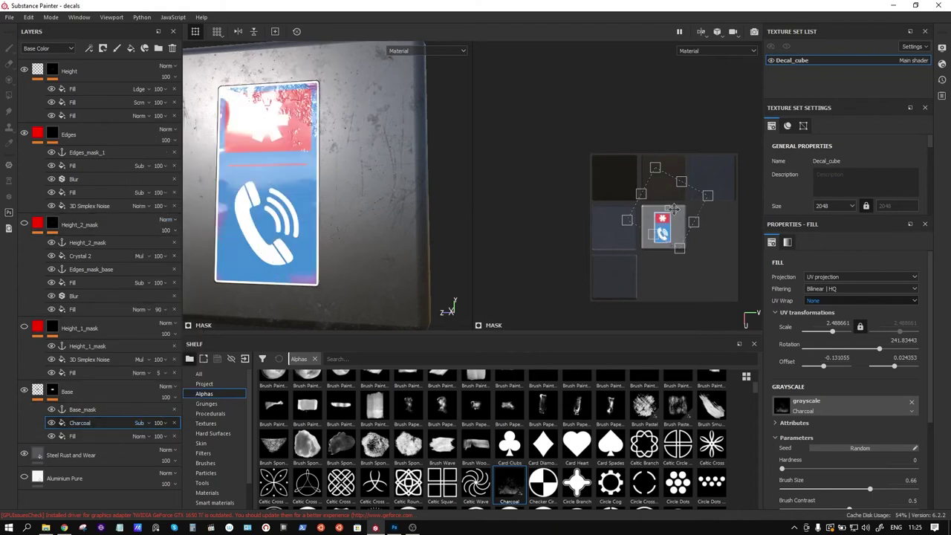
{"action": "left_click_drag", "start_coordinate": [686, 200], "coordinate": [694, 211]}
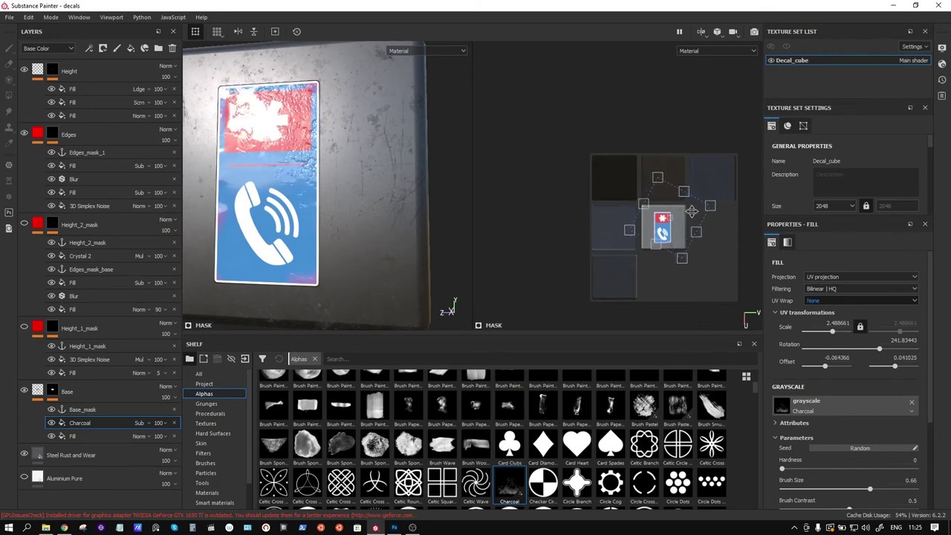
{"action": "mouse_move", "coordinate": [735, 192]}
{"action": "left_mouse_down"}
{"action": "mouse_move", "coordinate": [734, 232]}
{"action": "mouse_move", "coordinate": [688, 219]}
{"action": "left_mouse_up"}
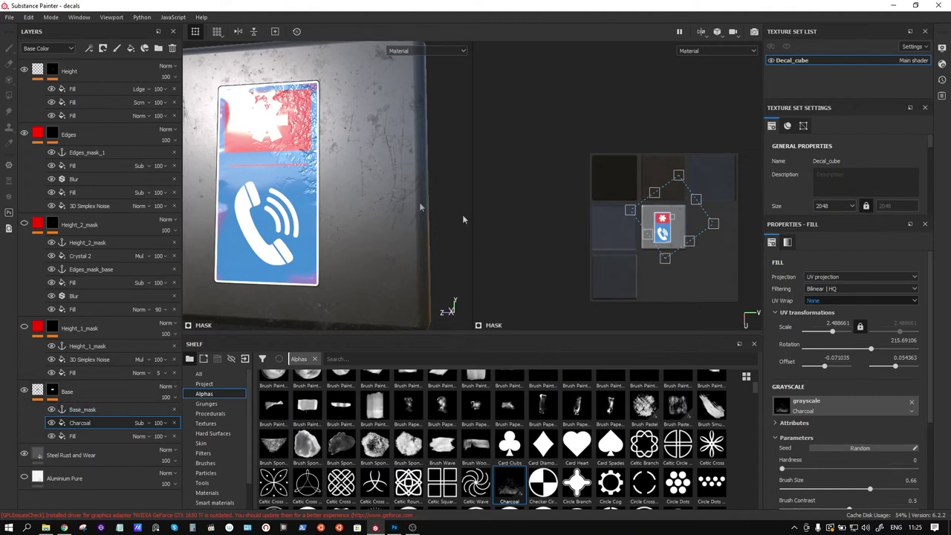
Step: Orbit and zoom out to inspect the chipped red band on the decal, then bring up the viewport channel list
{"action": "right_click_drag", "start_coordinate": [304, 194], "coordinate": [306, 199], "text": "shift"}
{"action": "mouse_move", "coordinate": [306, 199]}
{"action": "left_mouse_down", "text": "alt"}
{"action": "mouse_move", "coordinate": [352, 238]}
{"action": "mouse_move", "coordinate": [327, 162]}
{"action": "mouse_move", "coordinate": [337, 164]}
{"action": "left_mouse_up", "text": "alt"}
{"action": "scroll", "coordinate": [352, 238], "scroll_direction": "up", "scroll_amount": 5}
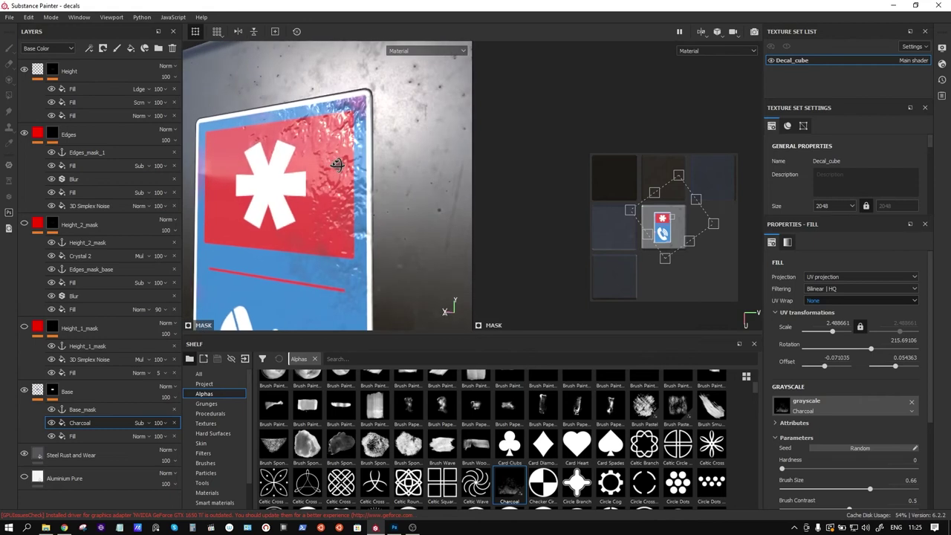
{"action": "left_click", "coordinate": [425, 50]}
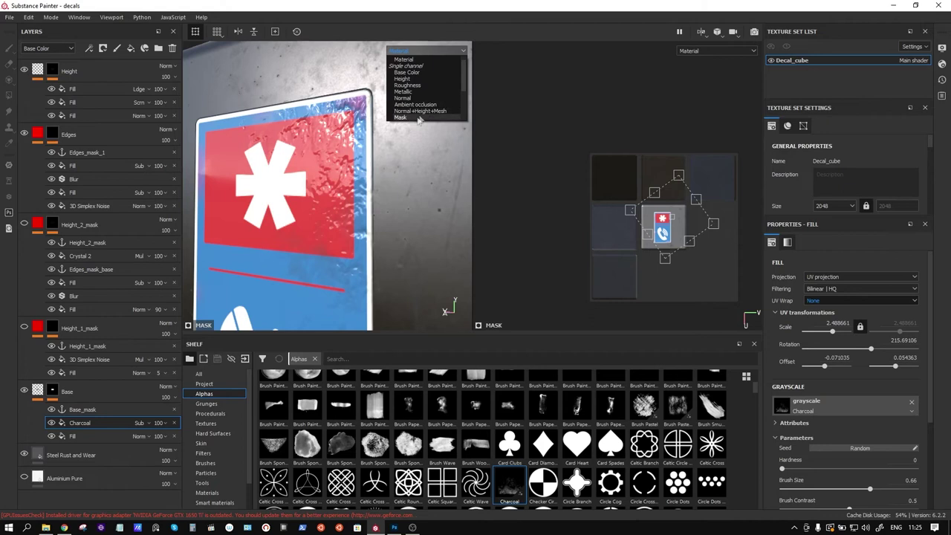
Step: In the Mask channel view, set the Charcoal fill to Hardness 1, Brush Size 0.57 and Ramp Masking 0.41
{"action": "left_click", "coordinate": [417, 121]}
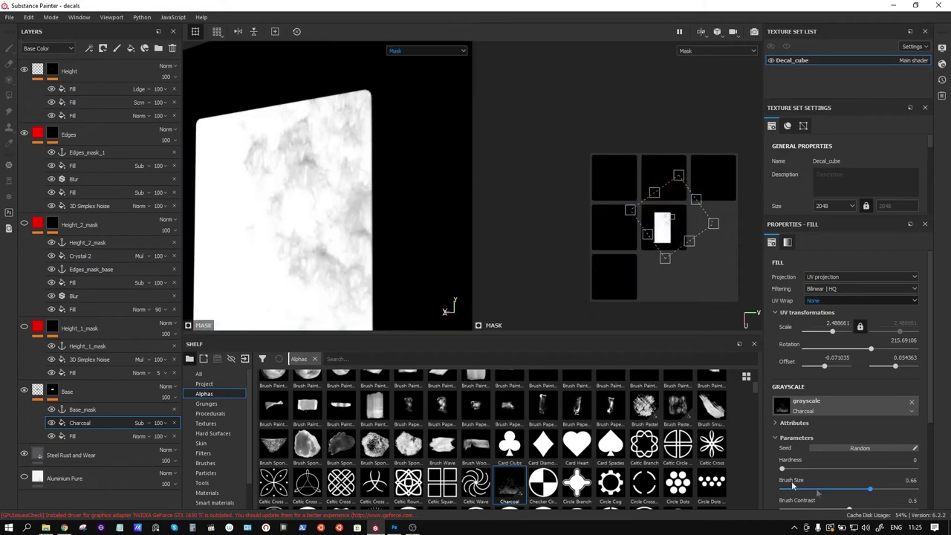
{"action": "left_click_drag", "start_coordinate": [820, 473], "coordinate": [948, 470]}
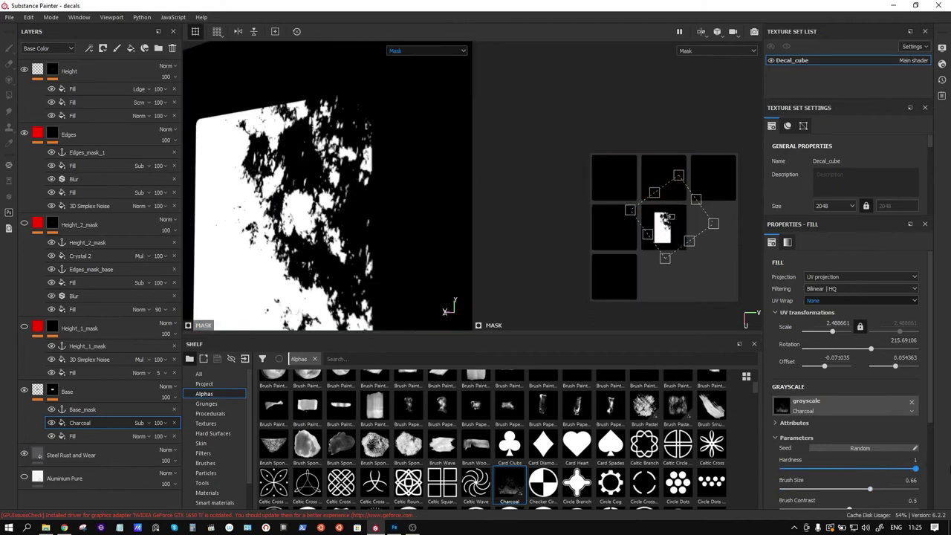
{"action": "scroll", "coordinate": [869, 486], "scroll_direction": "down", "scroll_amount": 2}
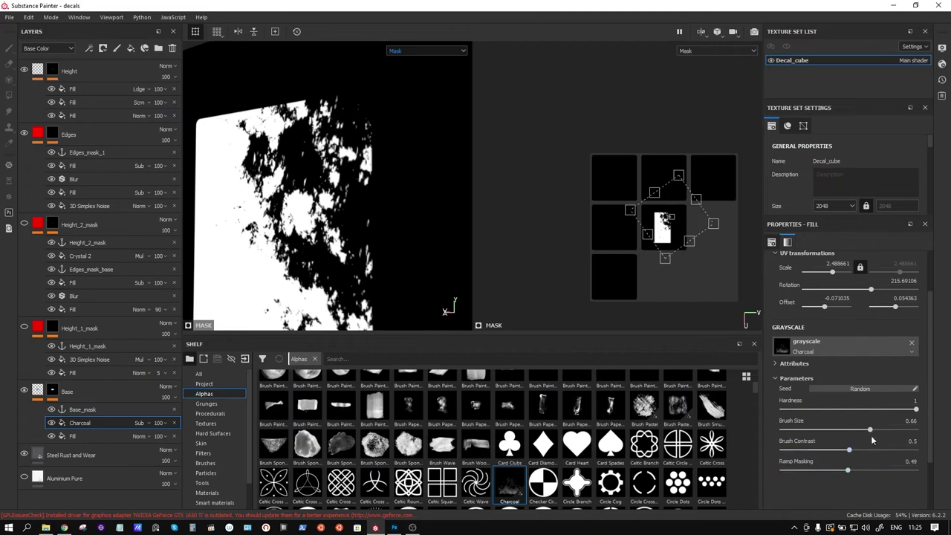
{"action": "mouse_move", "coordinate": [860, 430]}
{"action": "left_mouse_down"}
{"action": "mouse_move", "coordinate": [917, 432]}
{"action": "mouse_move", "coordinate": [858, 430]}
{"action": "left_mouse_up"}
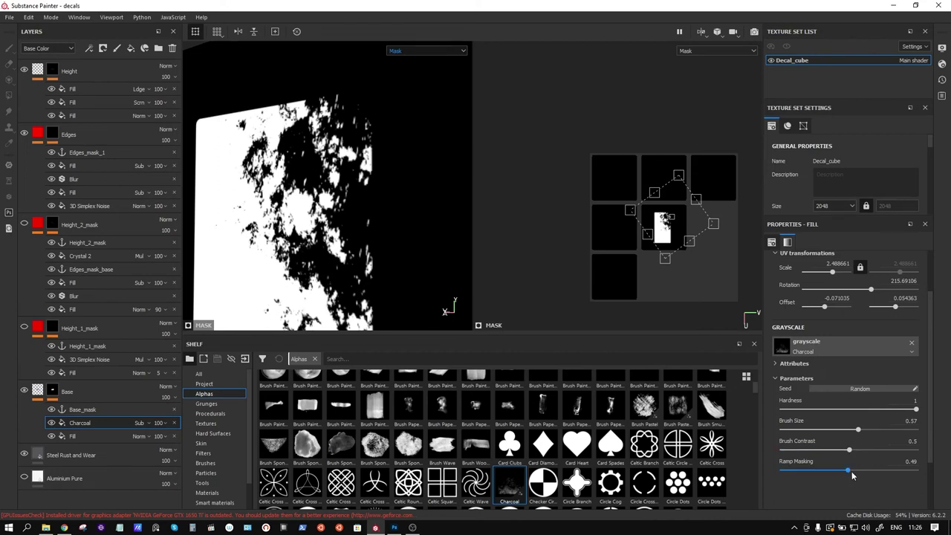
{"action": "left_click_drag", "start_coordinate": [848, 473], "coordinate": [837, 471]}
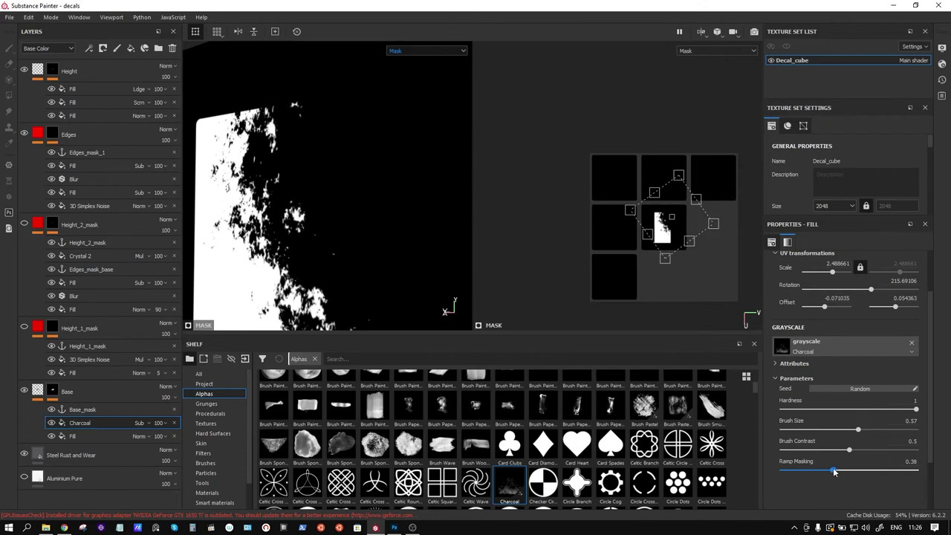
Step: Back in the material view, fine-tune the Charcoal projection to rotation 225.9066, offset -0.101045, 0.061032
{"action": "key", "text": "m"}
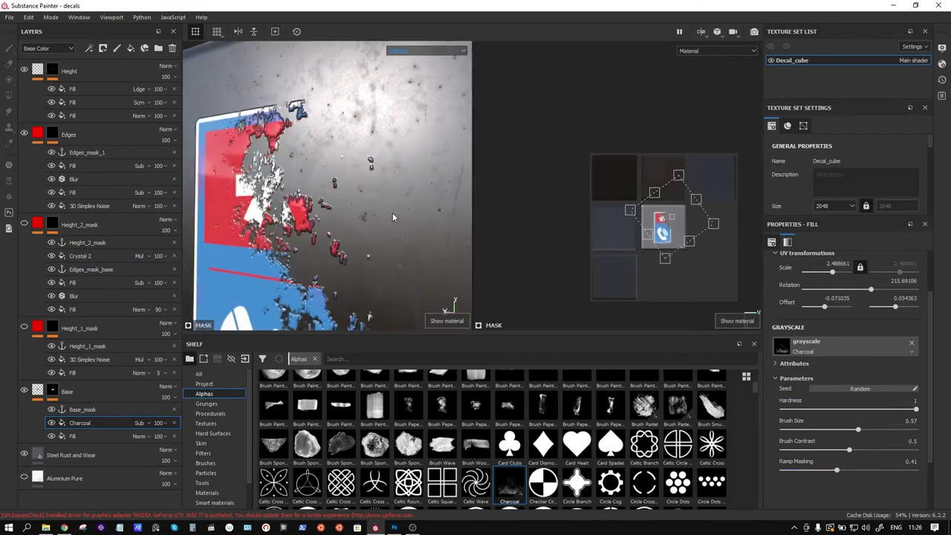
{"action": "left_click_drag", "start_coordinate": [397, 222], "coordinate": [386, 225], "text": "alt"}
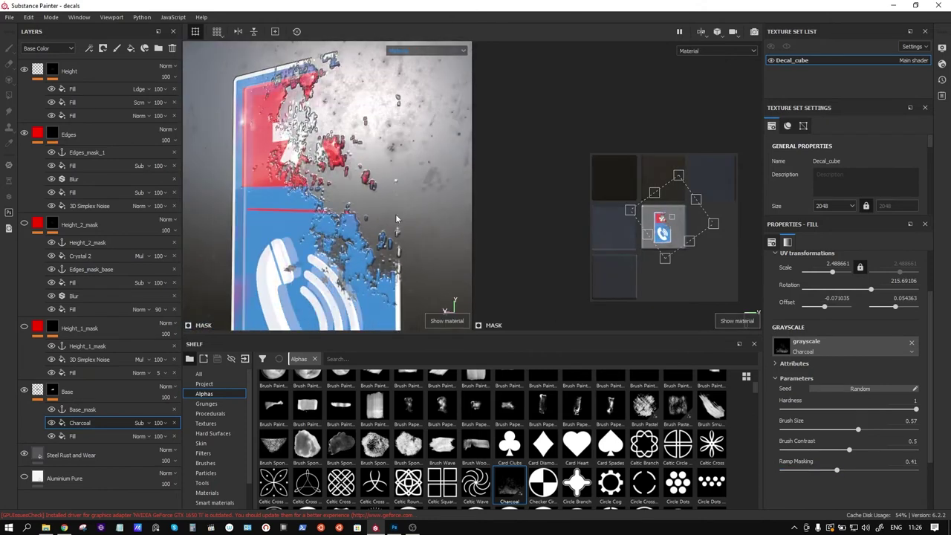
{"action": "left_click_drag", "start_coordinate": [687, 221], "coordinate": [691, 215]}
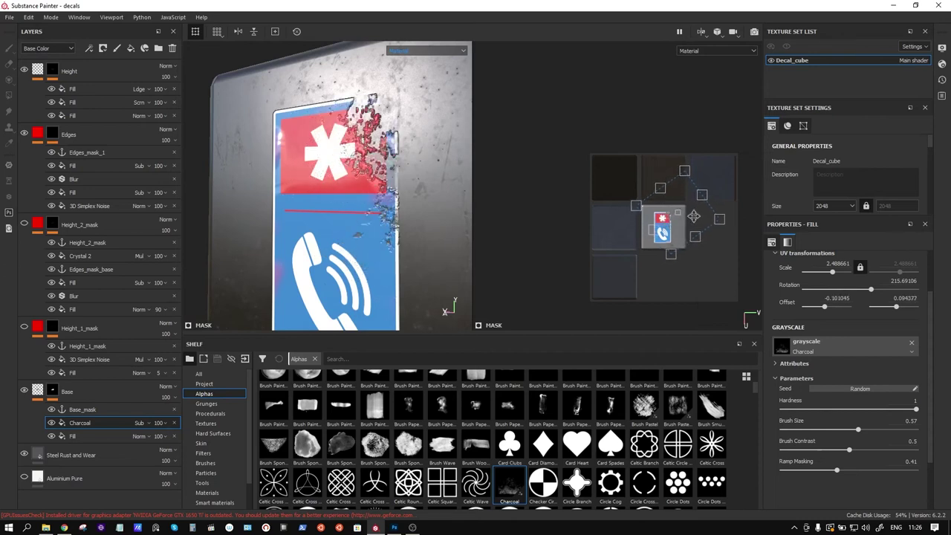
{"action": "mouse_move", "coordinate": [296, 157]}
{"action": "left_mouse_down", "text": "alt"}
{"action": "mouse_move", "coordinate": [333, 172]}
{"action": "mouse_move", "coordinate": [460, 170]}
{"action": "left_mouse_up", "text": "alt"}
{"action": "left_click_drag", "start_coordinate": [703, 153], "coordinate": [690, 149]}
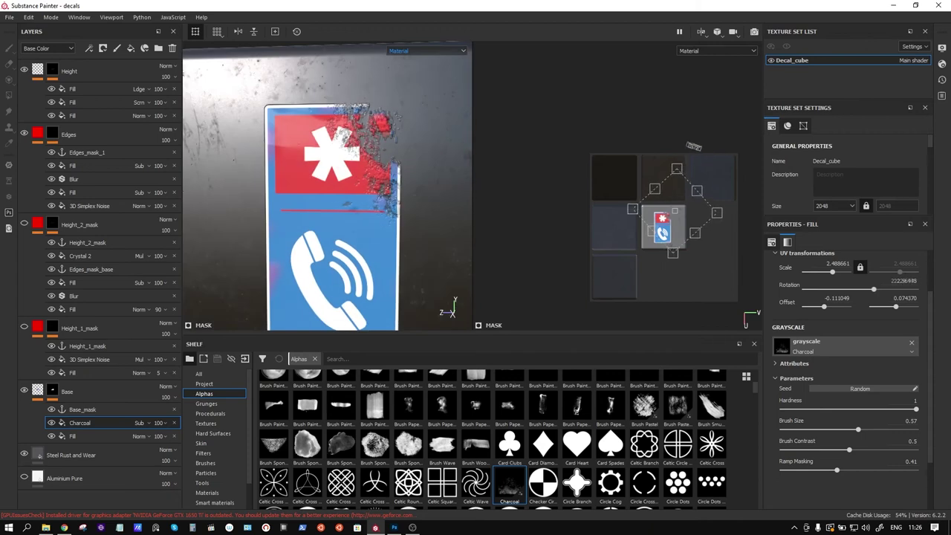
{"action": "left_click_drag", "start_coordinate": [693, 207], "coordinate": [691, 211]}
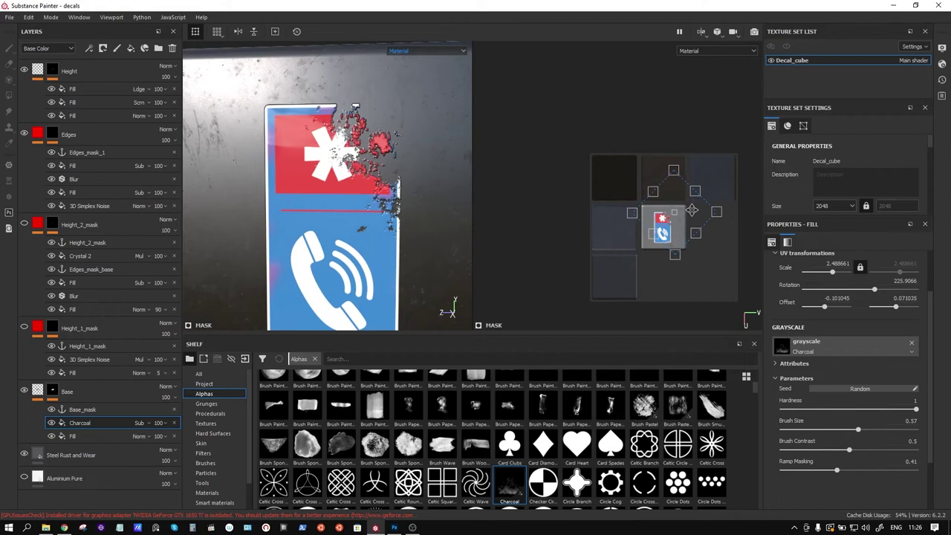
Step: Hide the Edges group and orbit around the cube to view the peeled decal from the side
{"action": "left_click_drag", "start_coordinate": [407, 238], "coordinate": [382, 201], "text": "alt"}
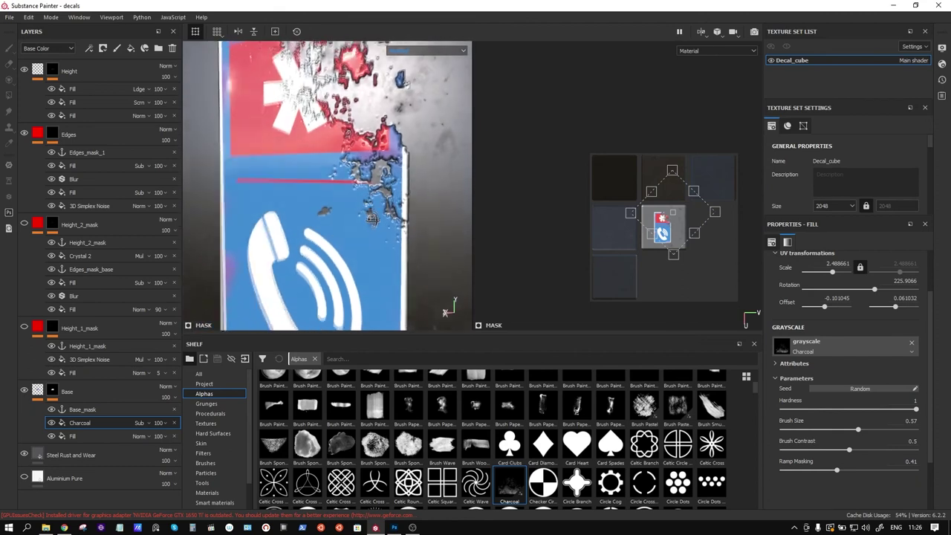
{"action": "left_click_drag", "start_coordinate": [382, 200], "coordinate": [388, 211], "text": "alt"}
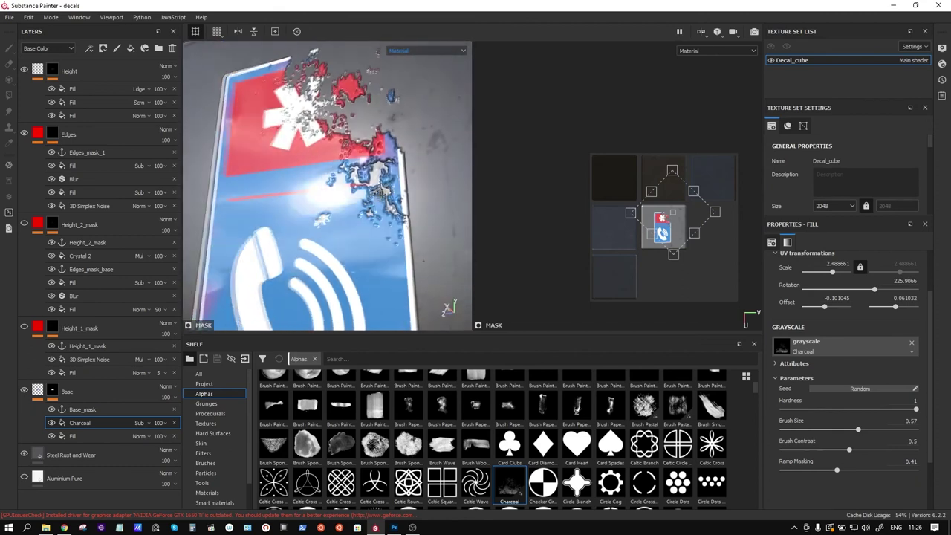
{"action": "mouse_move", "coordinate": [388, 210]}
{"action": "left_mouse_down", "text": "alt"}
{"action": "mouse_move", "coordinate": [384, 238]}
{"action": "mouse_move", "coordinate": [319, 219]}
{"action": "mouse_move", "coordinate": [331, 206]}
{"action": "mouse_move", "coordinate": [324, 210]}
{"action": "left_mouse_up", "text": "alt"}
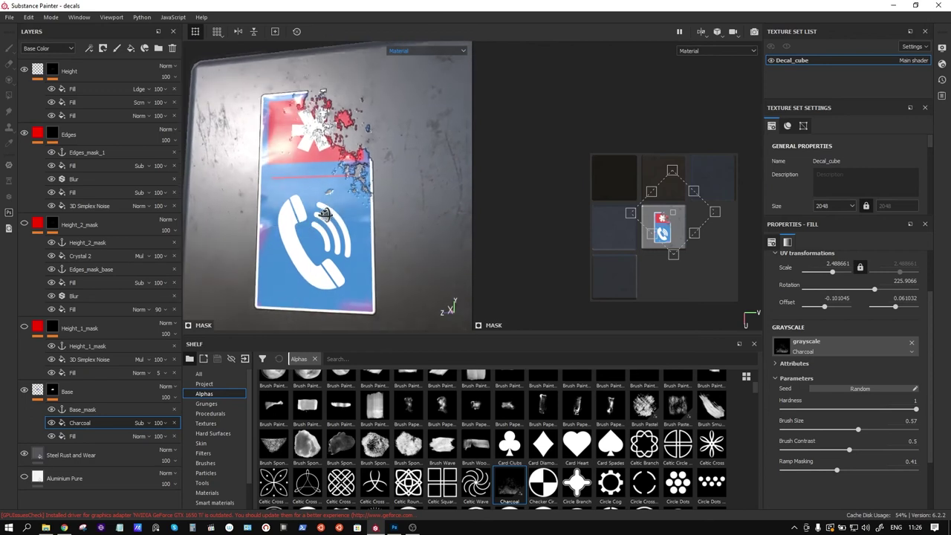
{"action": "left_click", "coordinate": [24, 134]}
{"action": "mouse_move", "coordinate": [315, 221]}
{"action": "left_mouse_down", "text": "alt"}
{"action": "mouse_move", "coordinate": [331, 229]}
{"action": "mouse_move", "coordinate": [337, 249]}
{"action": "mouse_move", "coordinate": [338, 228]}
{"action": "left_mouse_up", "text": "alt"}
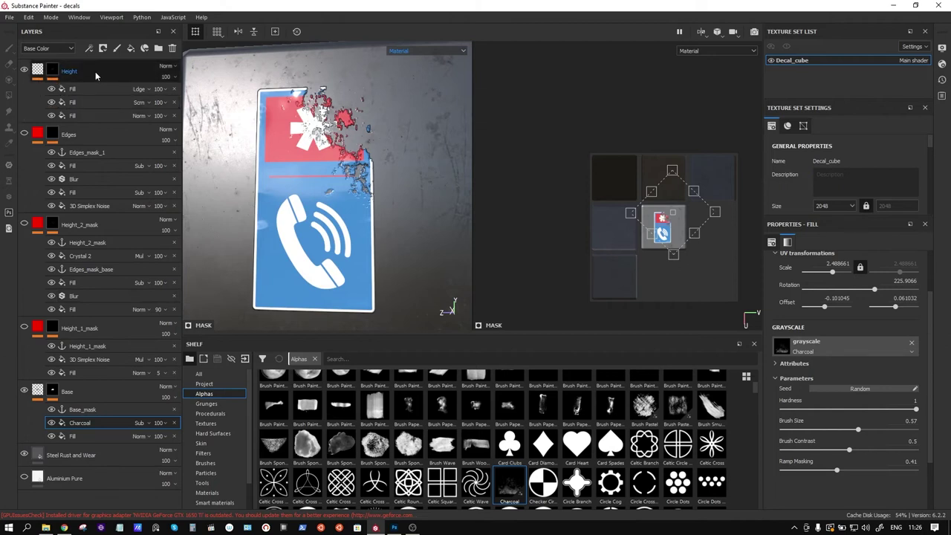
Step: Group the Height through Height_1_mask groups into a collapsed folder named Masks_1
{"action": "left_click", "coordinate": [95, 75]}
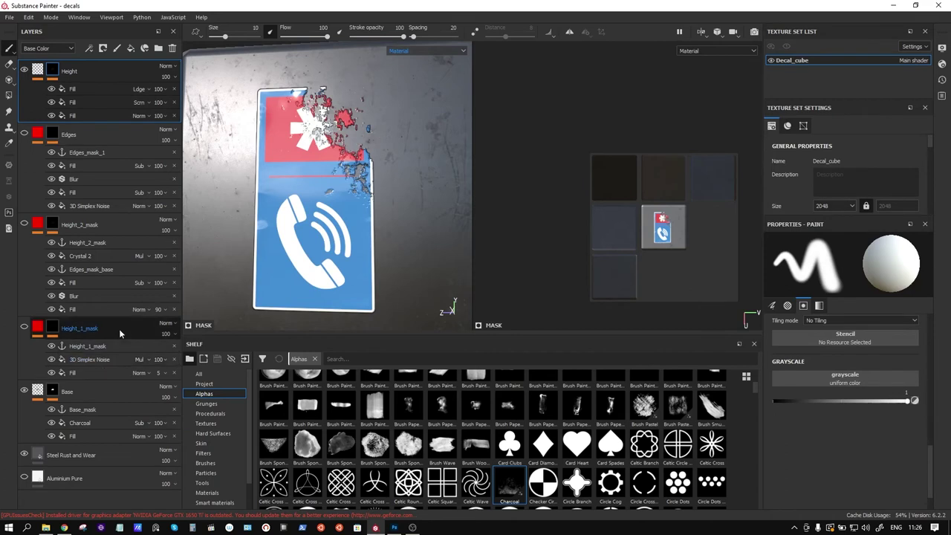
{"action": "left_click", "coordinate": [118, 328], "text": "shift"}
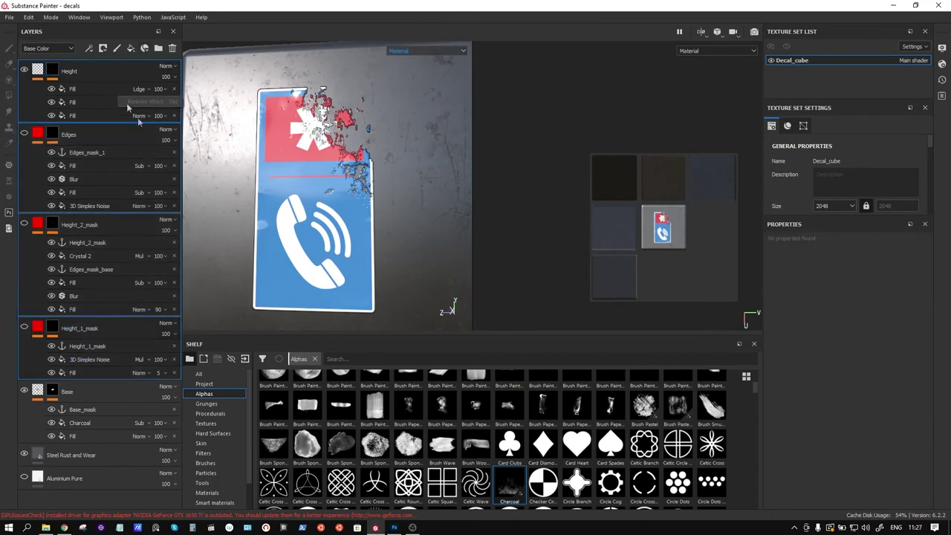
{"action": "left_click", "coordinate": [89, 89]}
{"action": "left_click", "coordinate": [104, 74]}
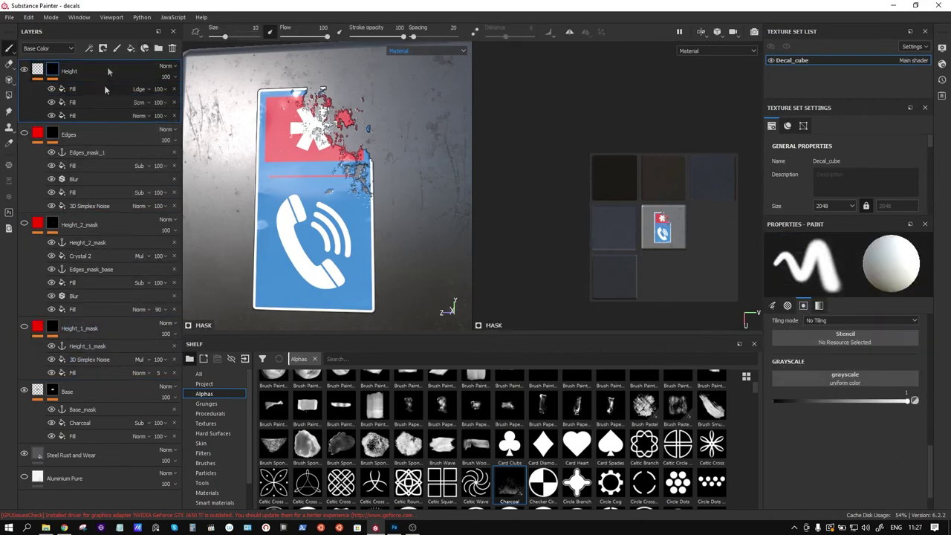
{"action": "left_click", "coordinate": [98, 327], "text": "shift"}
{"action": "right_click", "coordinate": [107, 327]}
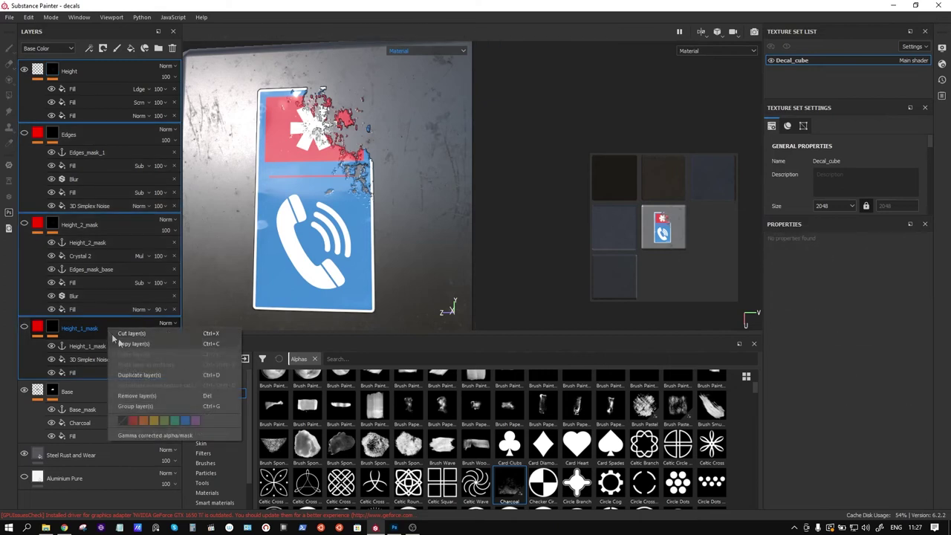
{"action": "left_click", "coordinate": [134, 406]}
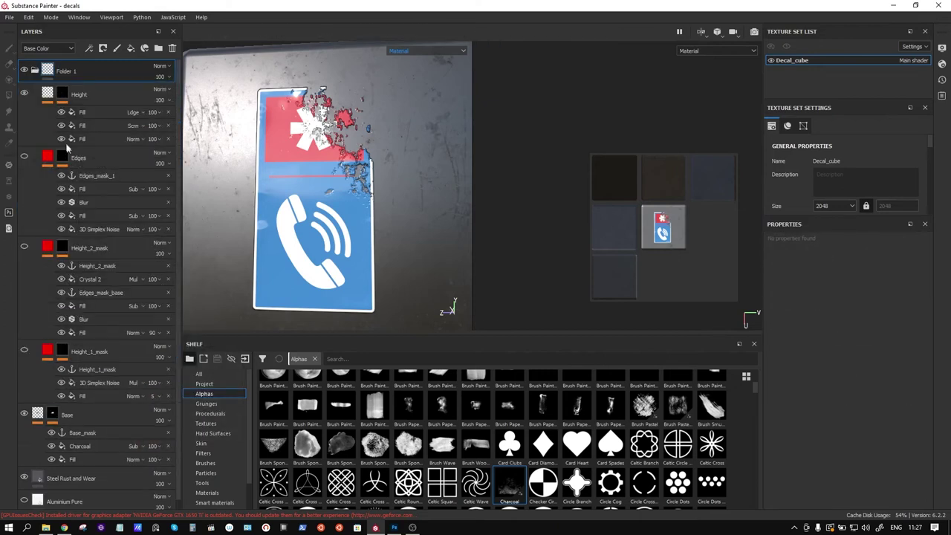
{"action": "left_click", "coordinate": [33, 71]}
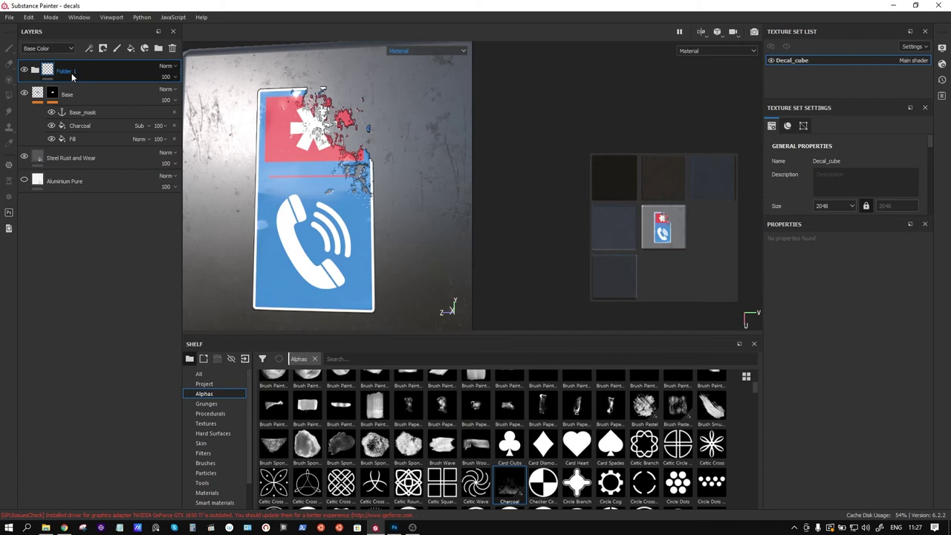
{"action": "double_click", "coordinate": [74, 71]}
{"action": "type", "text": "Mai"}
{"action": "key", "text": "Return"}
Step: Add a new paint layer, Layer 1, below the Base group and give it a fill
{"action": "left_click", "coordinate": [83, 96]}
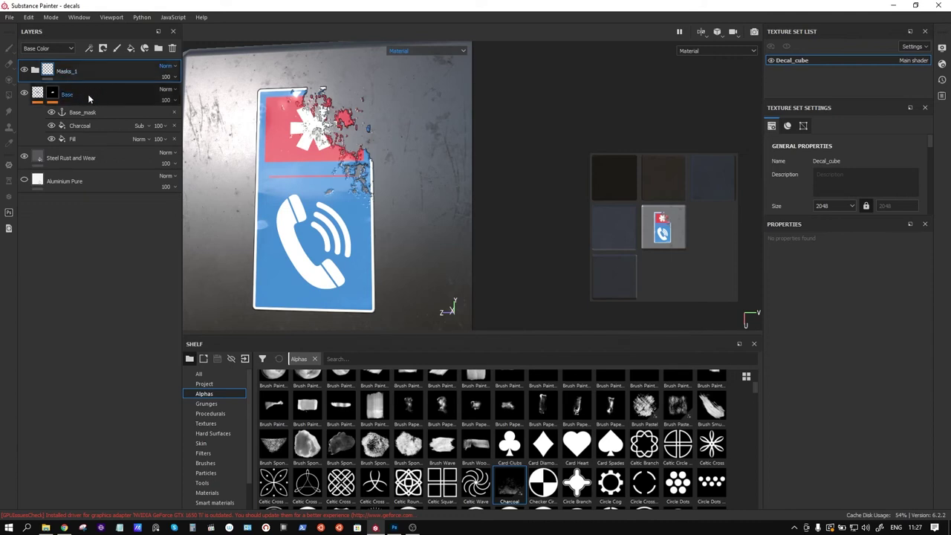
{"action": "left_click", "coordinate": [94, 73]}
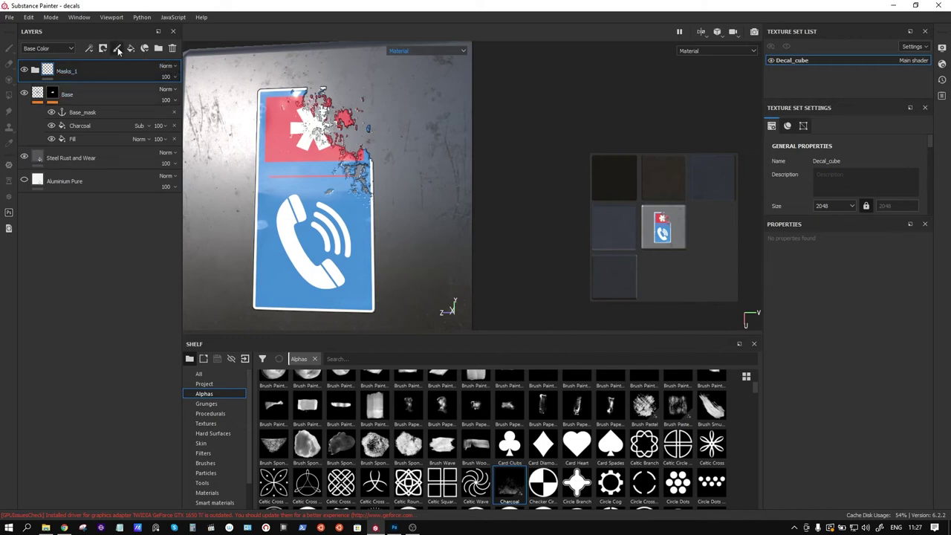
{"action": "left_click", "coordinate": [117, 48]}
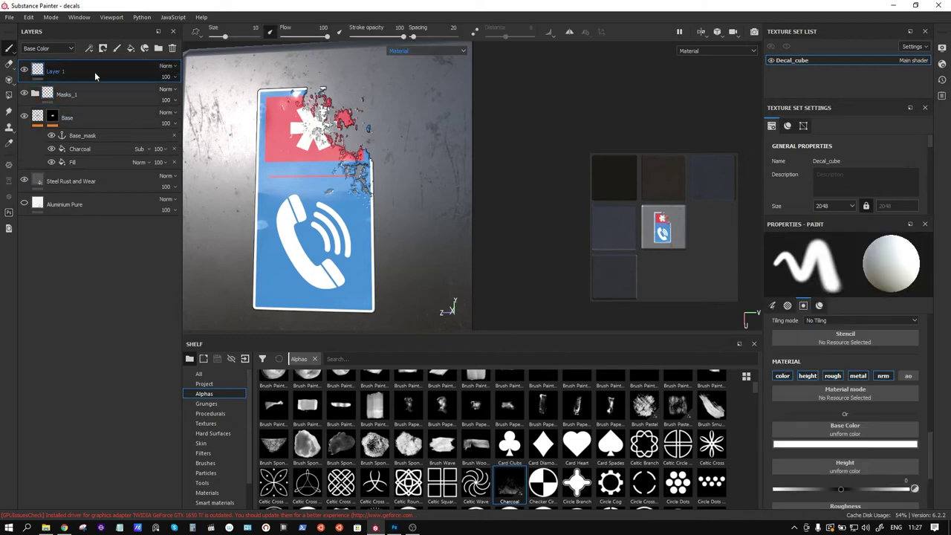
{"action": "left_click_drag", "start_coordinate": [94, 72], "coordinate": [97, 167]}
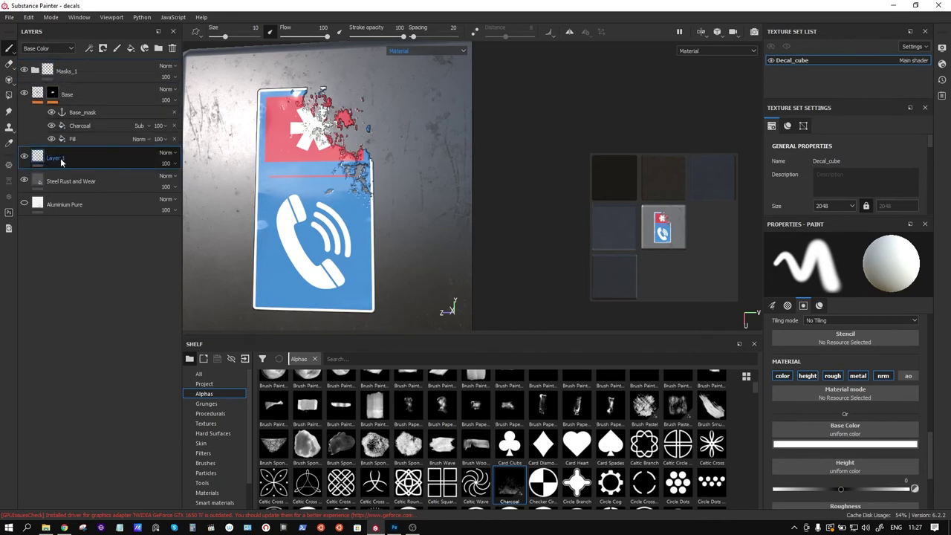
{"action": "right_click", "coordinate": [63, 159]}
{"action": "left_click", "coordinate": [89, 336]}
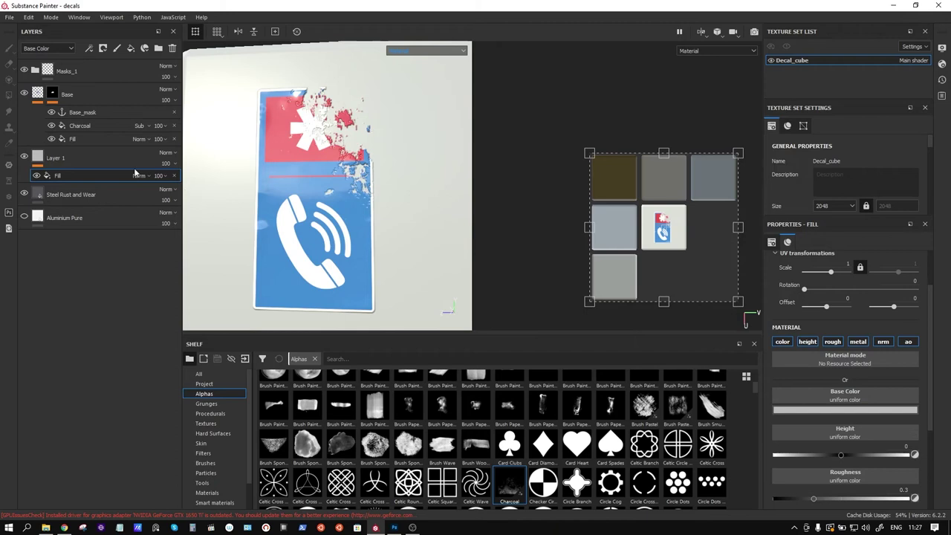
Step: Add a black mask to Layer 1 to hide its white fill, then orbit to confirm the worn cube shows again
{"action": "right_click", "coordinate": [95, 159]}
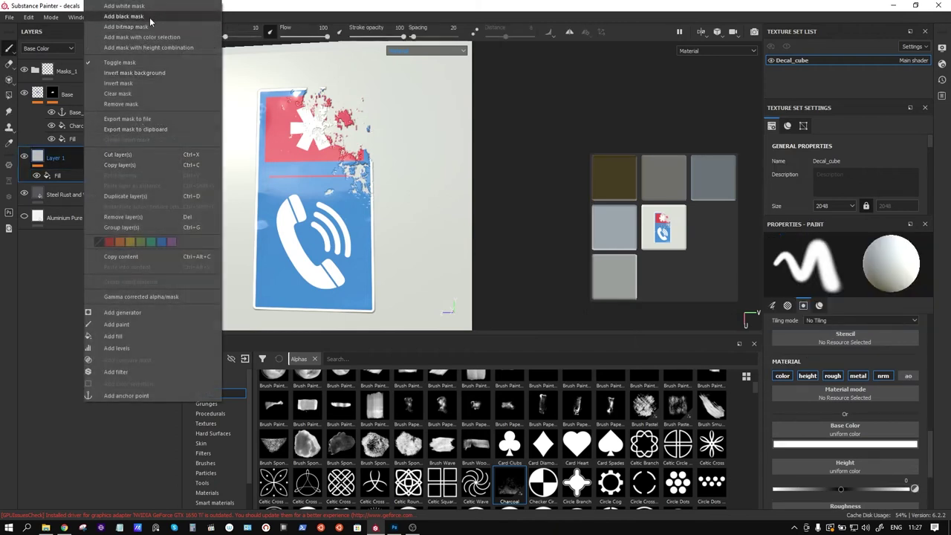
{"action": "left_click", "coordinate": [149, 18]}
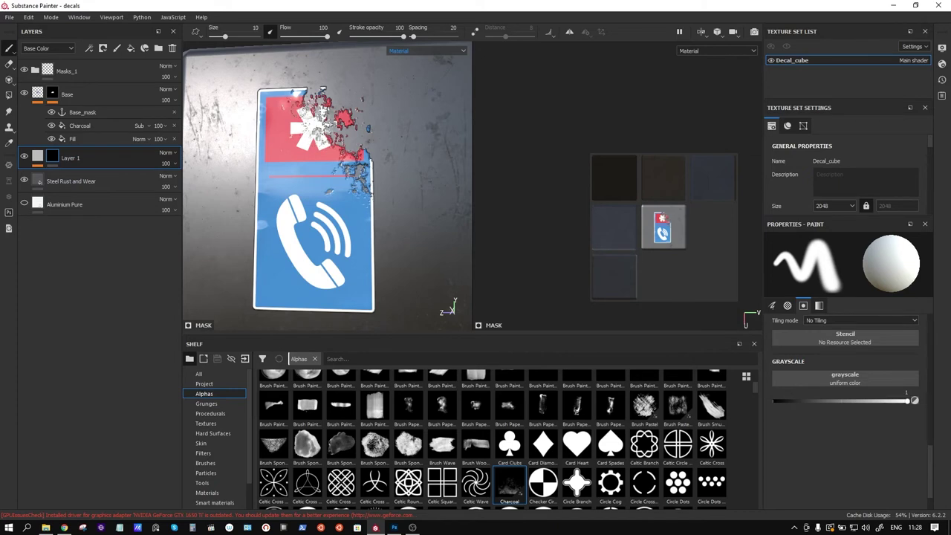
{"action": "mouse_move", "coordinate": [431, 168]}
{"action": "left_mouse_down", "text": "alt"}
{"action": "mouse_move", "coordinate": [419, 185]}
{"action": "mouse_move", "coordinate": [393, 182]}
{"action": "left_mouse_up", "text": "alt"}
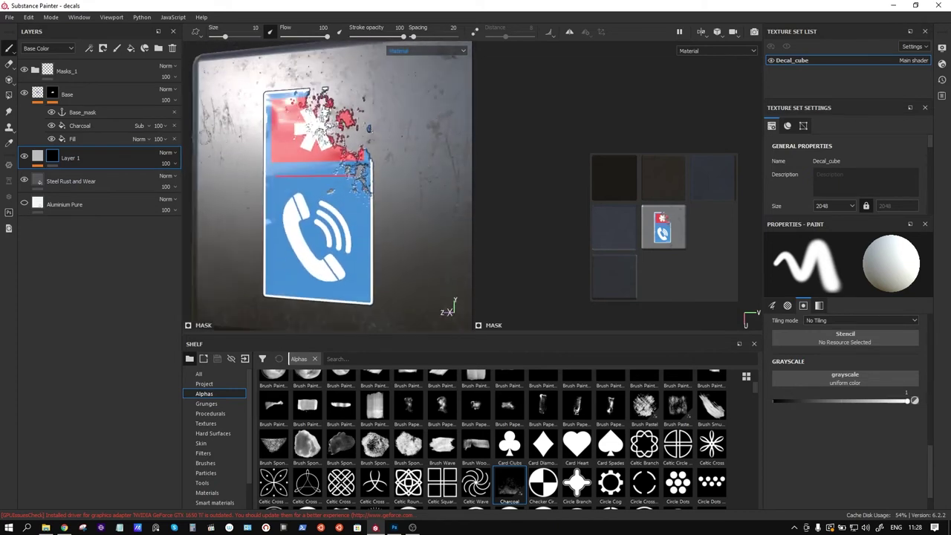
{"action": "left_click", "coordinate": [74, 138]}
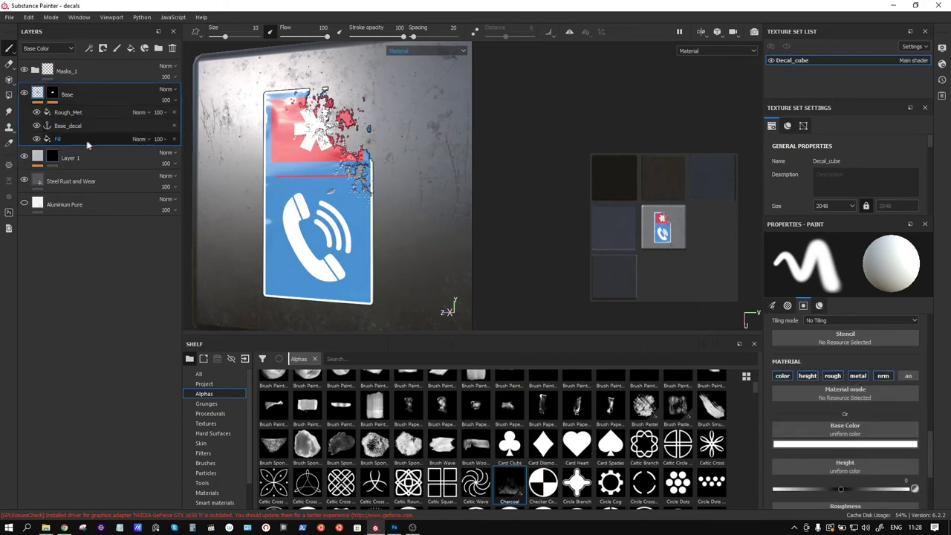
Step: Inspect Base's sticker3 fill, mask and Base_mask anchor, then move the Base layer beneath Layer 1
{"action": "left_click", "coordinate": [74, 137]}
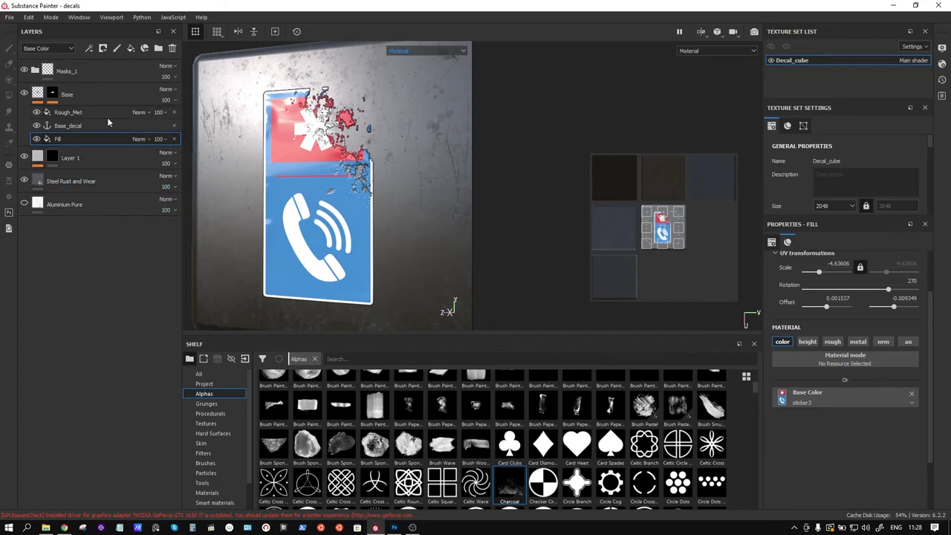
{"action": "left_click", "coordinate": [53, 94]}
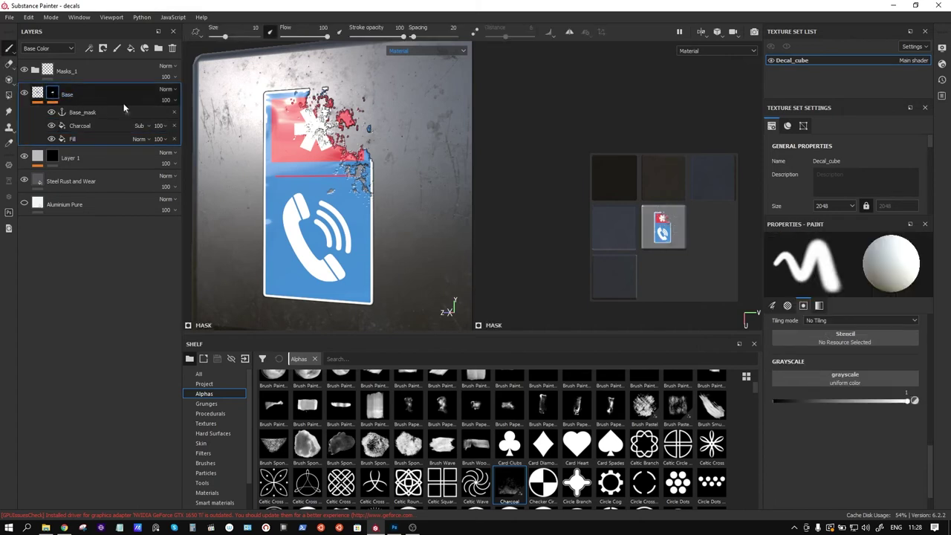
{"action": "left_click", "coordinate": [107, 110]}
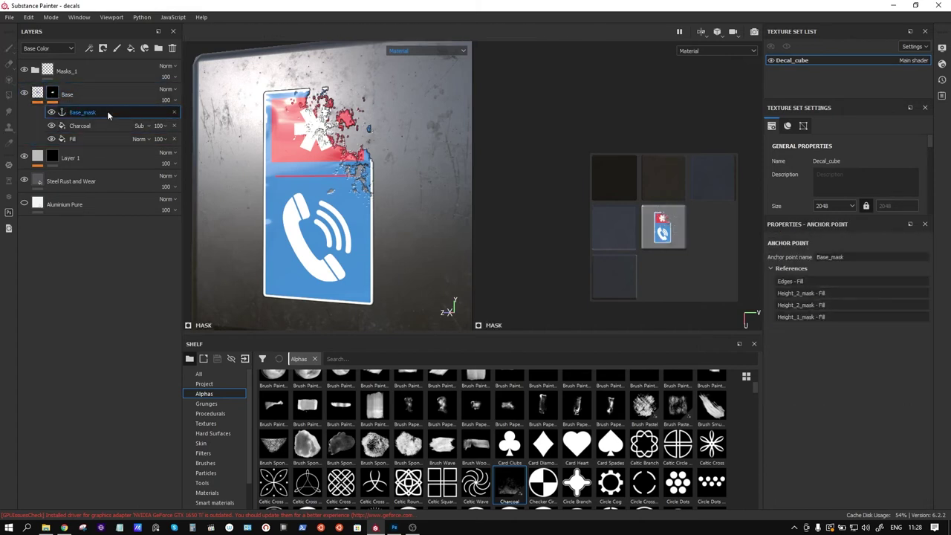
{"action": "left_click", "coordinate": [98, 93]}
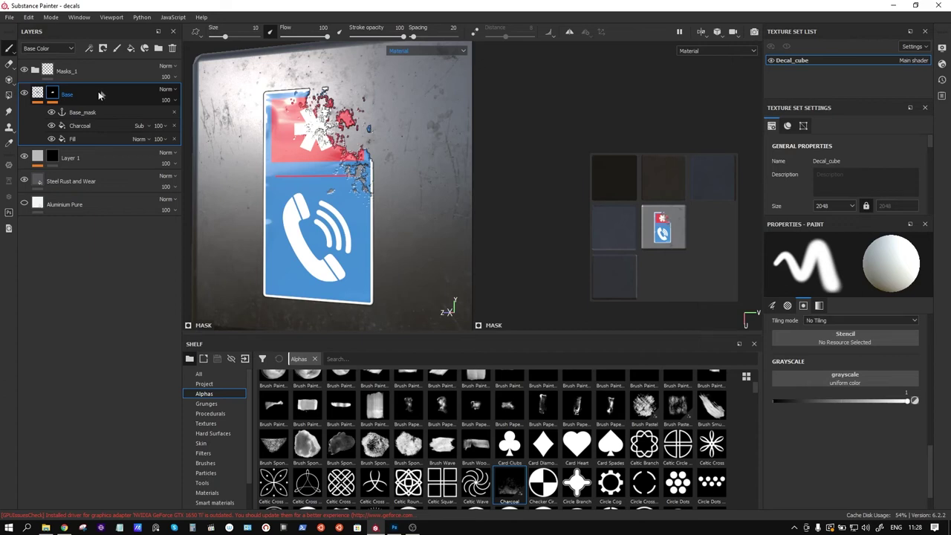
{"action": "mouse_move", "coordinate": [98, 95]}
{"action": "left_mouse_down"}
{"action": "mouse_move", "coordinate": [101, 104]}
{"action": "mouse_move", "coordinate": [103, 93]}
{"action": "left_mouse_up"}
{"action": "left_click", "coordinate": [103, 93]}
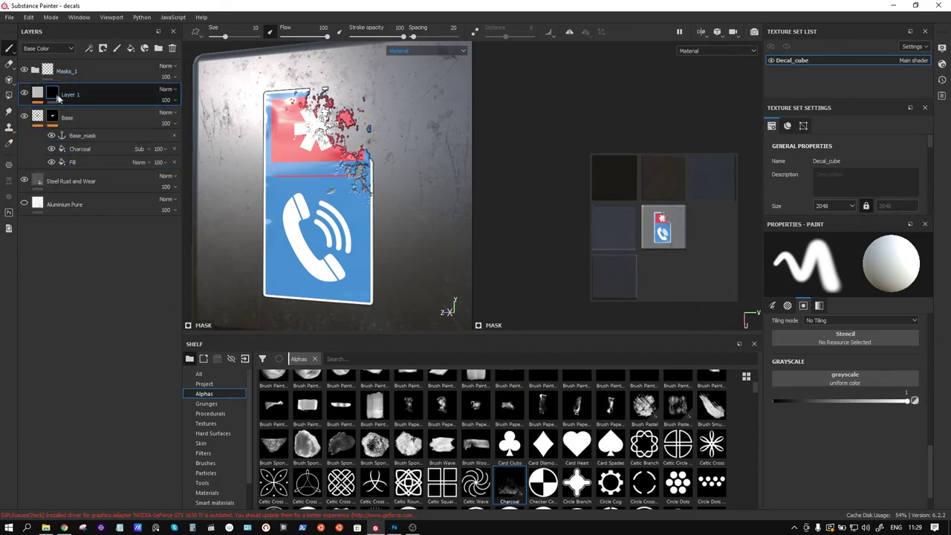
Step: Add a fill to Layer 1's mask whose grayscale comes from the Base_mask anchor point
{"action": "right_click", "coordinate": [55, 93]}
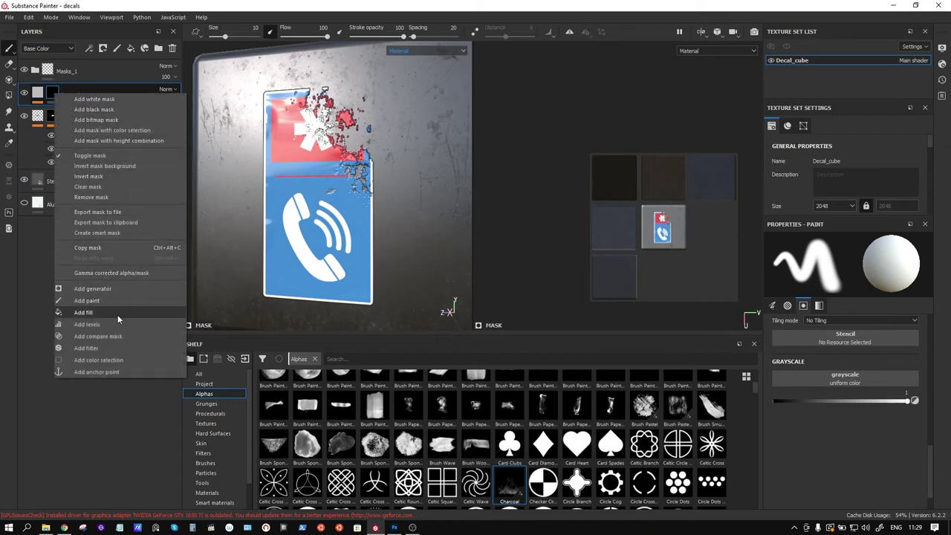
{"action": "left_click", "coordinate": [117, 314]}
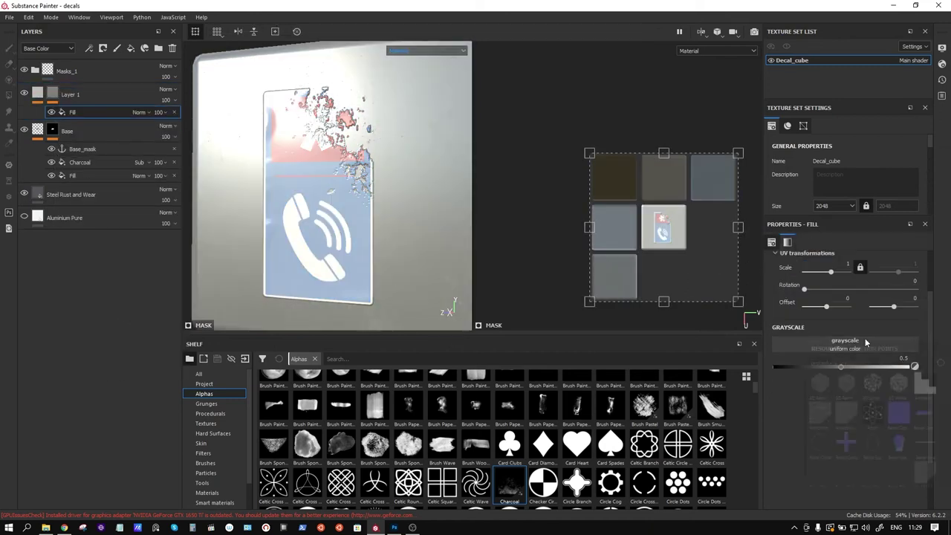
{"action": "left_click", "coordinate": [865, 342]}
{"action": "left_click", "coordinate": [875, 348]}
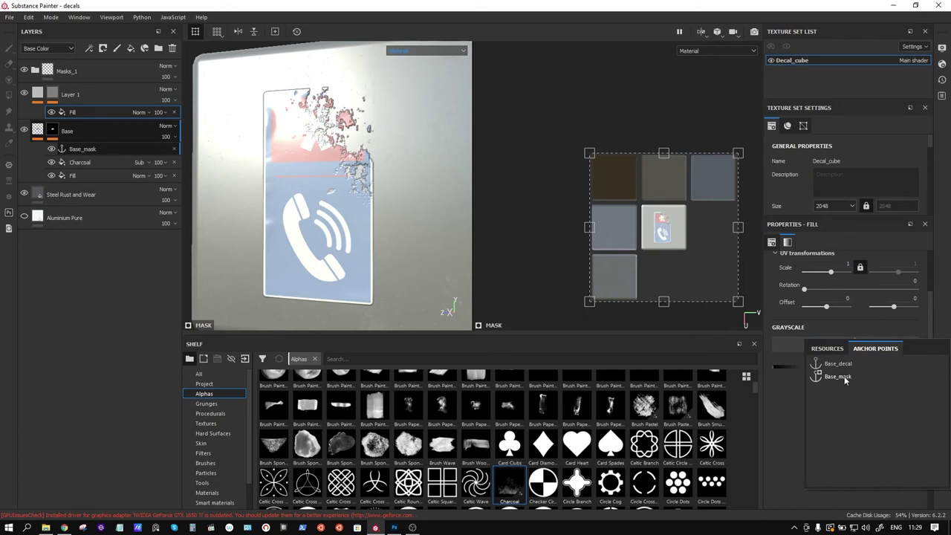
{"action": "left_click", "coordinate": [844, 376]}
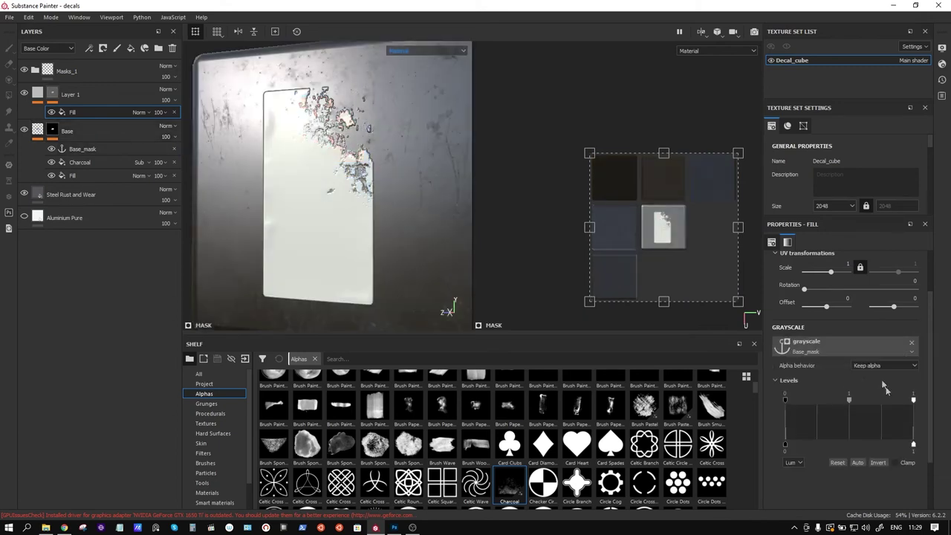
{"action": "left_click", "coordinate": [879, 465]}
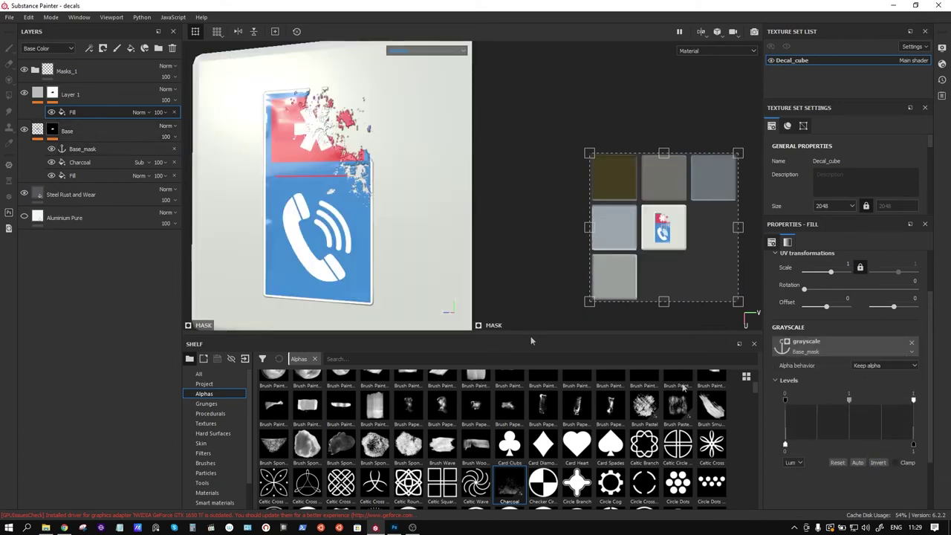
Step: Add a second fill to Layer 1's mask and a new anchor point on the Base layer's fill
{"action": "right_click", "coordinate": [84, 114]}
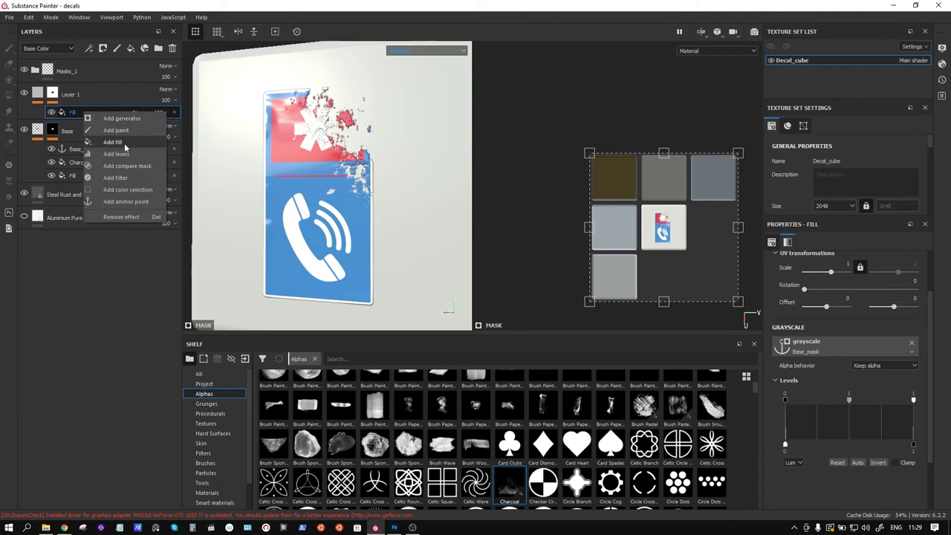
{"action": "left_click", "coordinate": [124, 143]}
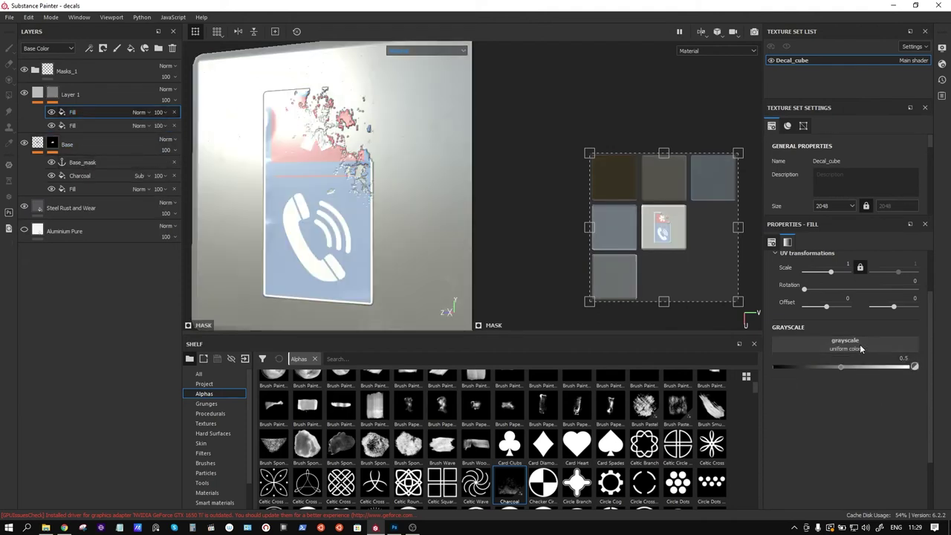
{"action": "left_click", "coordinate": [88, 188]}
{"action": "right_click", "coordinate": [81, 190]}
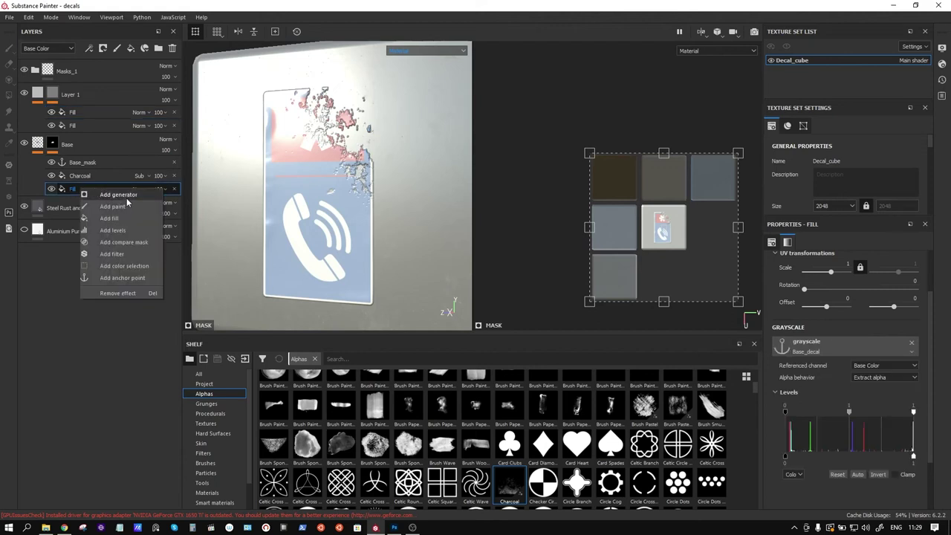
{"action": "left_click", "coordinate": [143, 278]}
Step: Name the new anchor point Base_mask_0 and use it as the grayscale source for Layer 1's mask fill
{"action": "double_click", "coordinate": [135, 190]}
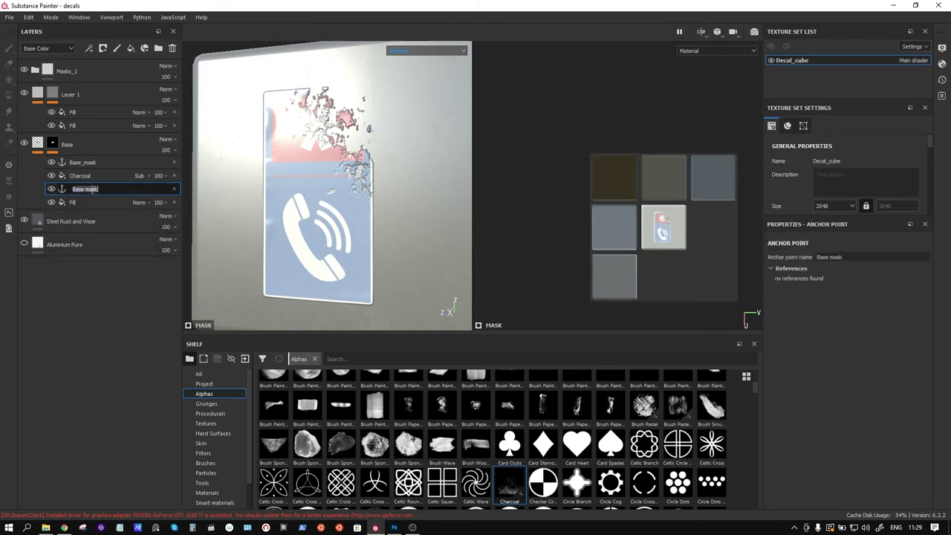
{"action": "type", "text": "Ba"}
{"action": "key", "text": "Return"}
{"action": "left_click", "coordinate": [96, 114]}
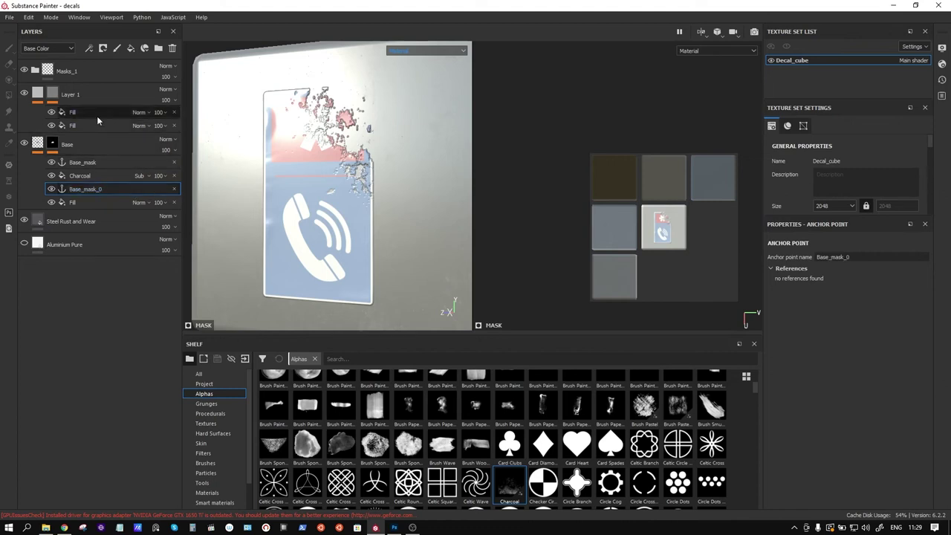
{"action": "left_click", "coordinate": [868, 346]}
{"action": "left_click", "coordinate": [874, 353]}
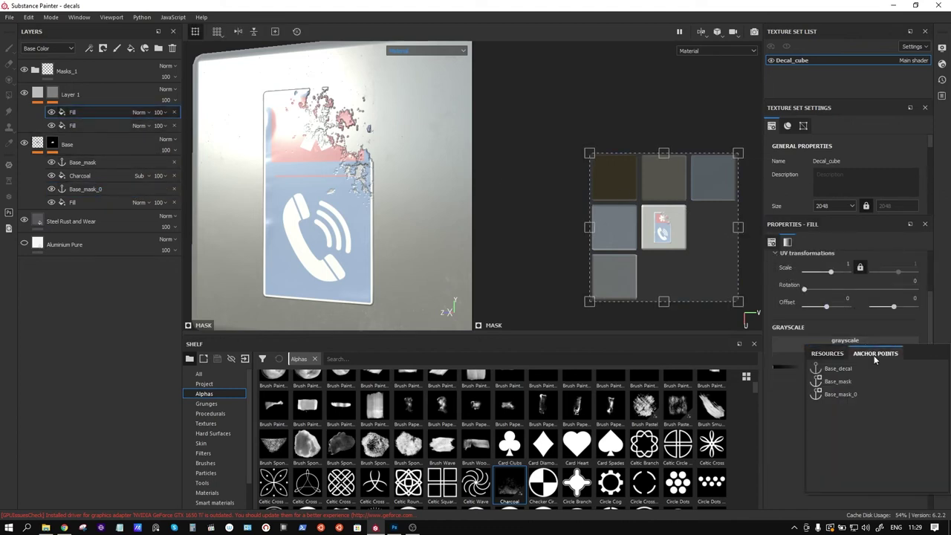
{"action": "left_click", "coordinate": [851, 394]}
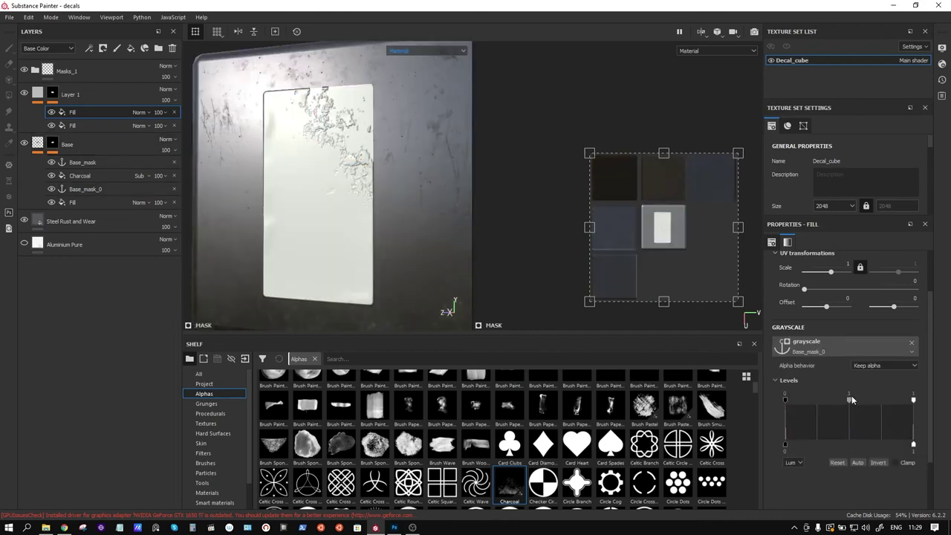
Step: Set that mask fill's blend mode to Subtract and invert its levels
{"action": "left_click", "coordinate": [143, 113]}
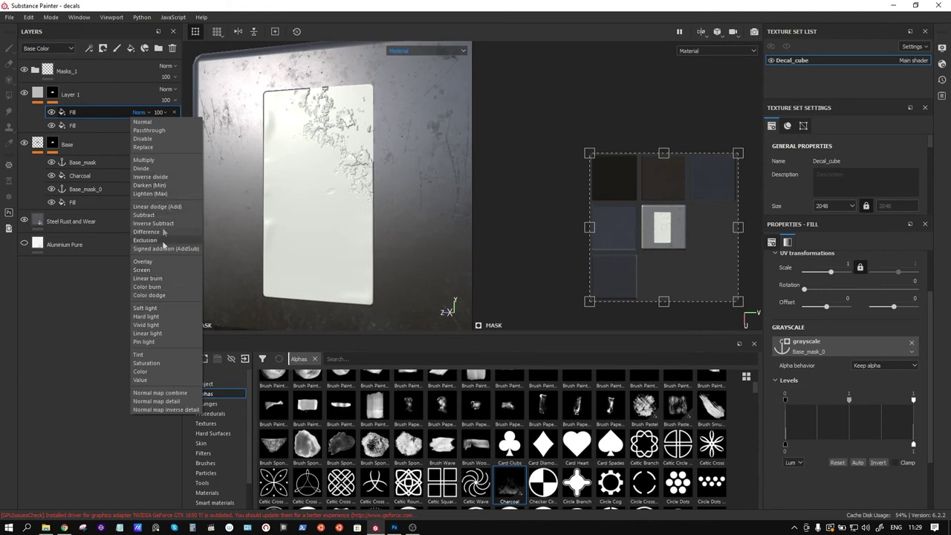
{"action": "left_click", "coordinate": [156, 214]}
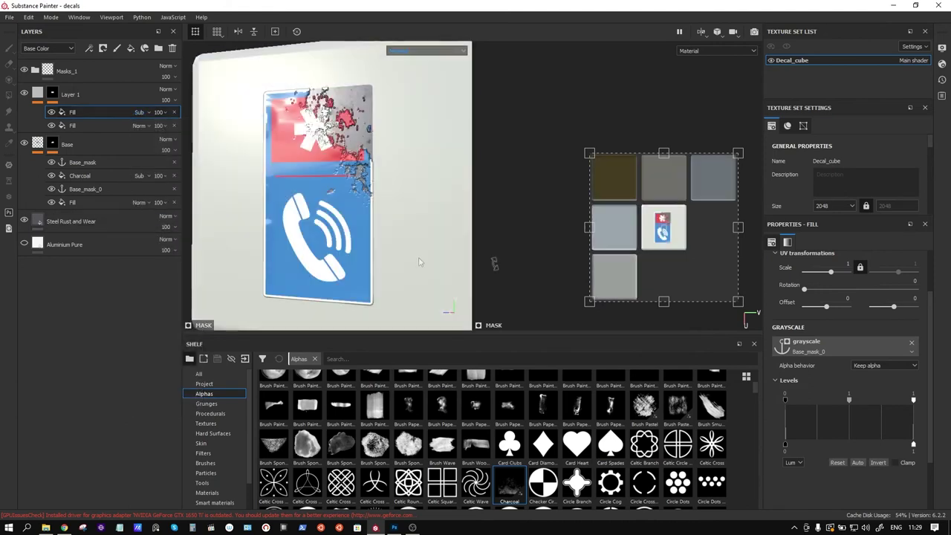
{"action": "left_click", "coordinate": [879, 462]}
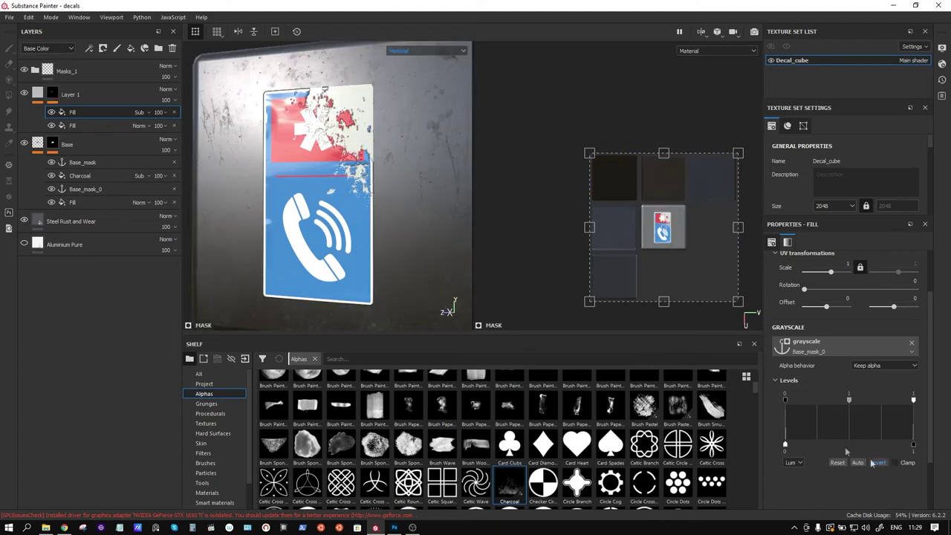
{"action": "scroll", "coordinate": [364, 115], "scroll_direction": "up", "scroll_amount": 5}
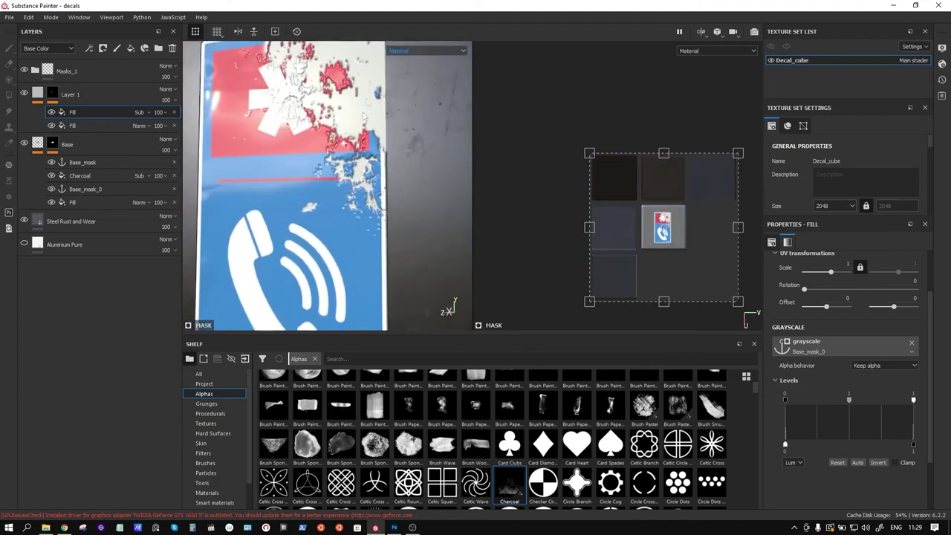
Step: Select Layer 1's fill and enable its metallic channel at value 1
{"action": "left_click_drag", "start_coordinate": [363, 115], "coordinate": [379, 193], "text": "alt"}
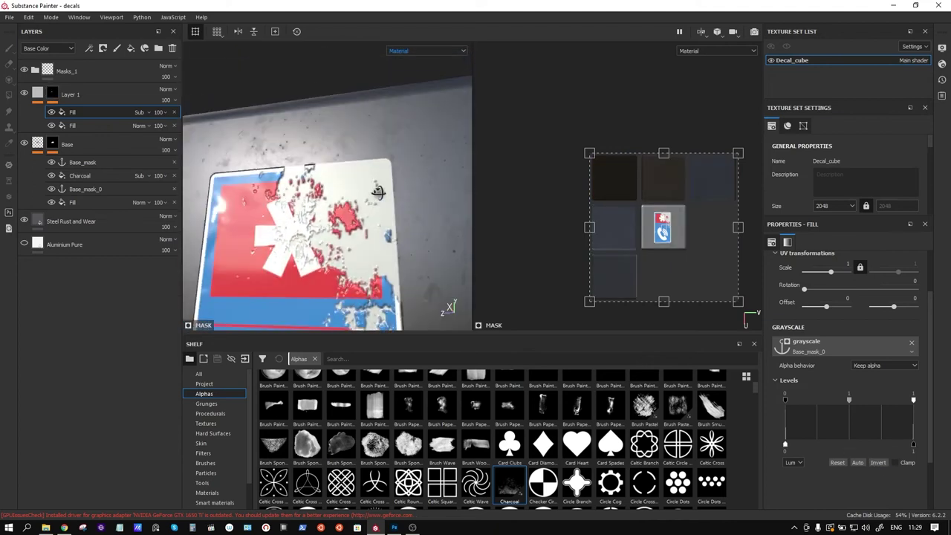
{"action": "key", "text": "Delete"}
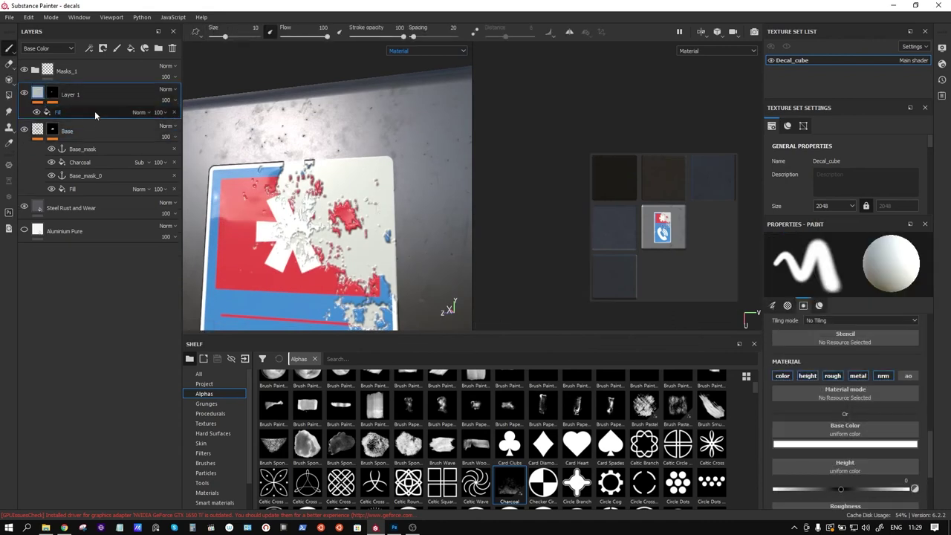
{"action": "left_click", "coordinate": [94, 111]}
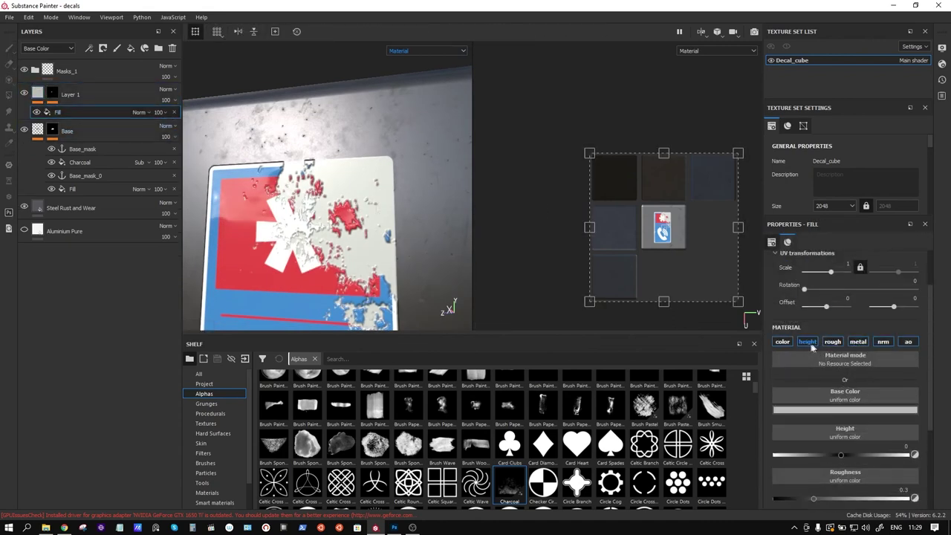
{"action": "left_click", "coordinate": [858, 341]}
{"action": "scroll", "coordinate": [854, 460], "scroll_direction": "down", "scroll_amount": 2}
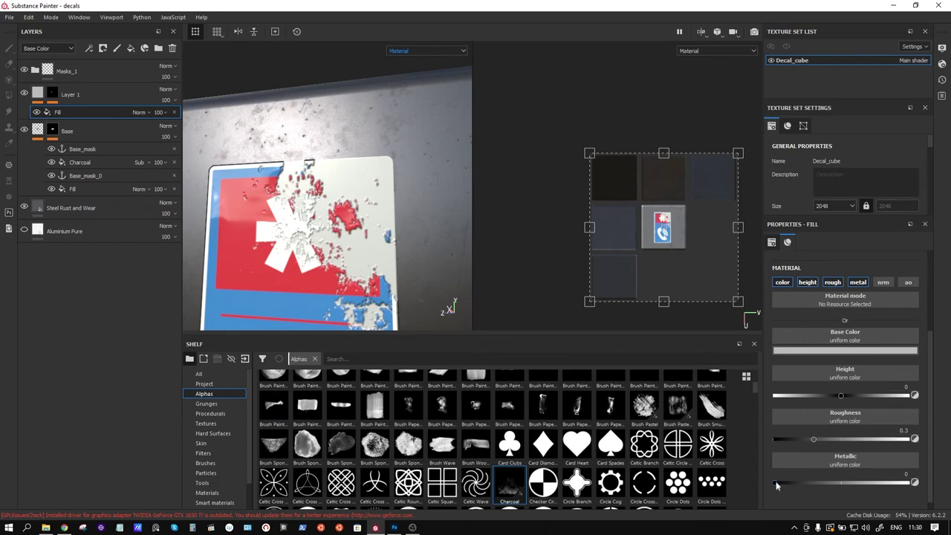
{"action": "left_click_drag", "start_coordinate": [776, 484], "coordinate": [914, 483]}
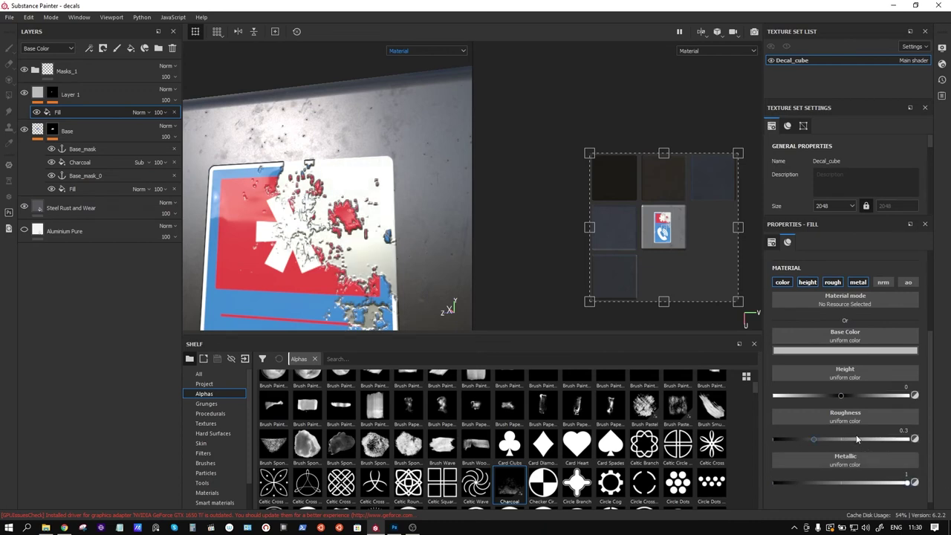
Step: Raise the fill's roughness to 0.4073 and list procedural textures on the shelf
{"action": "left_click_drag", "start_coordinate": [425, 277], "coordinate": [420, 277], "text": "alt"}
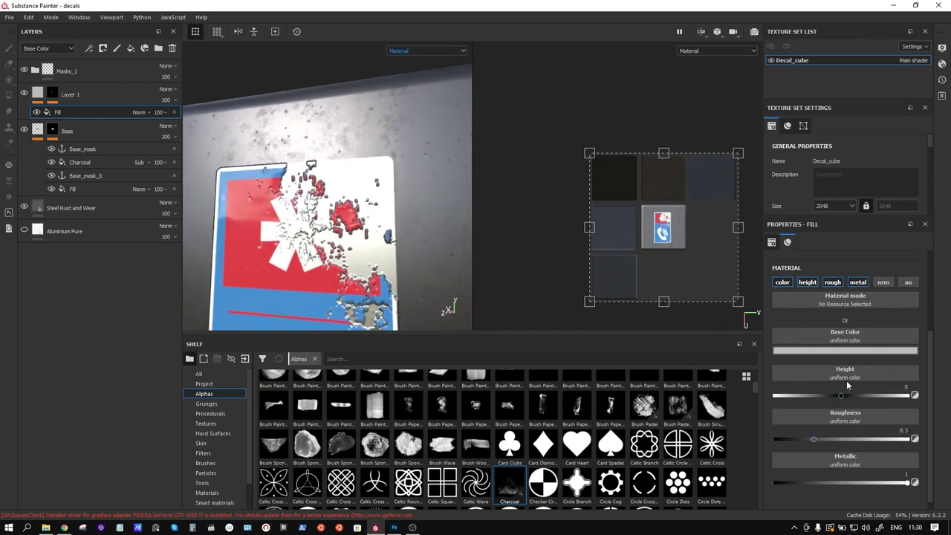
{"action": "left_click_drag", "start_coordinate": [814, 437], "coordinate": [828, 439]}
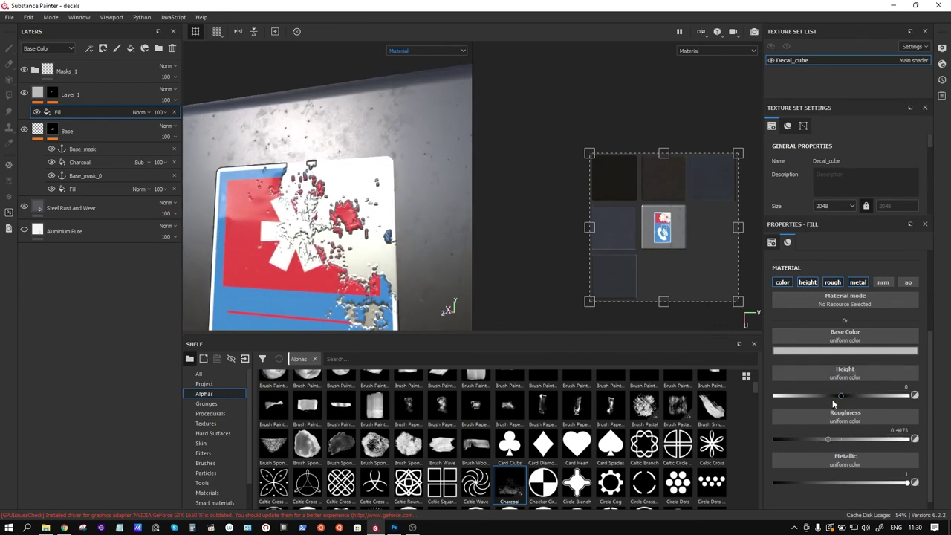
{"action": "left_click", "coordinate": [222, 414]}
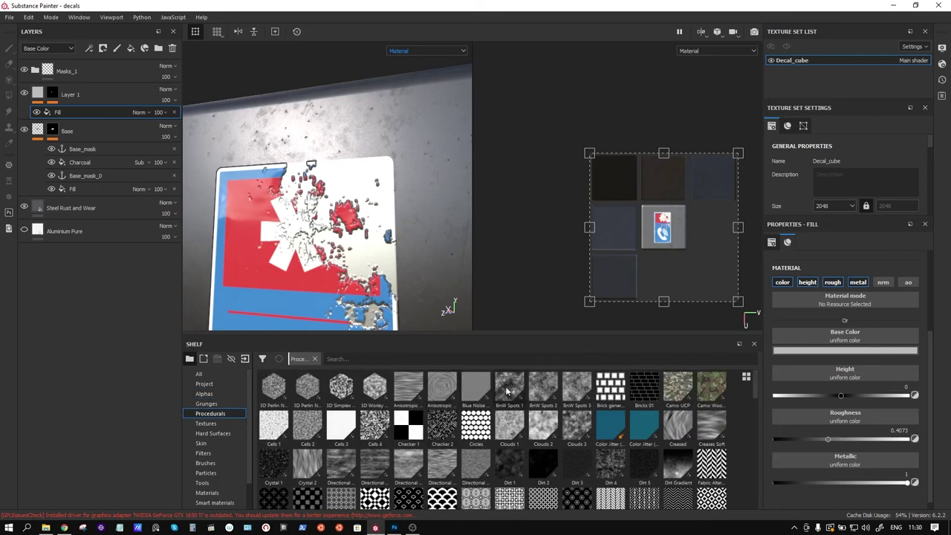
{"action": "mouse_move", "coordinate": [611, 465]}
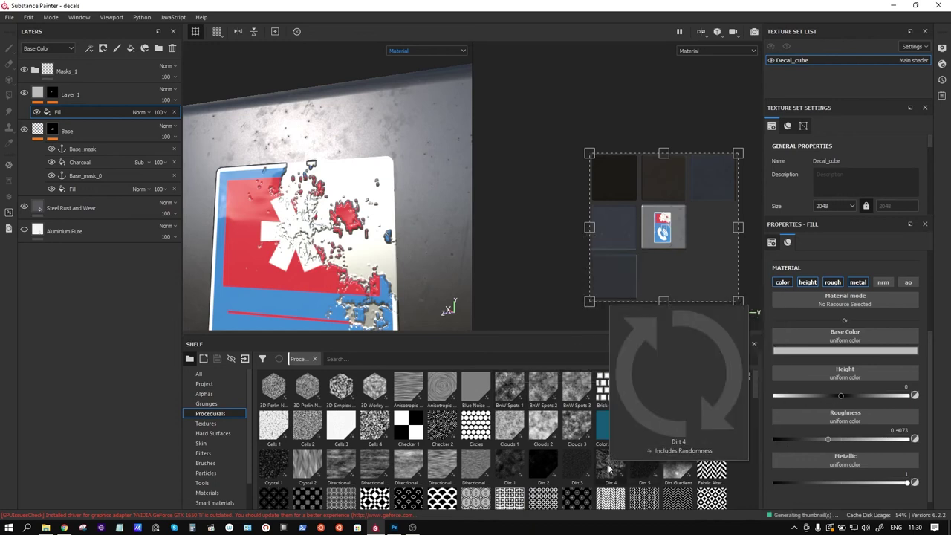
Step: Apply Dirt 4 to the fill's height, lower its balance slightly and view its noise parameters
{"action": "left_click_drag", "start_coordinate": [612, 468], "coordinate": [859, 373]}
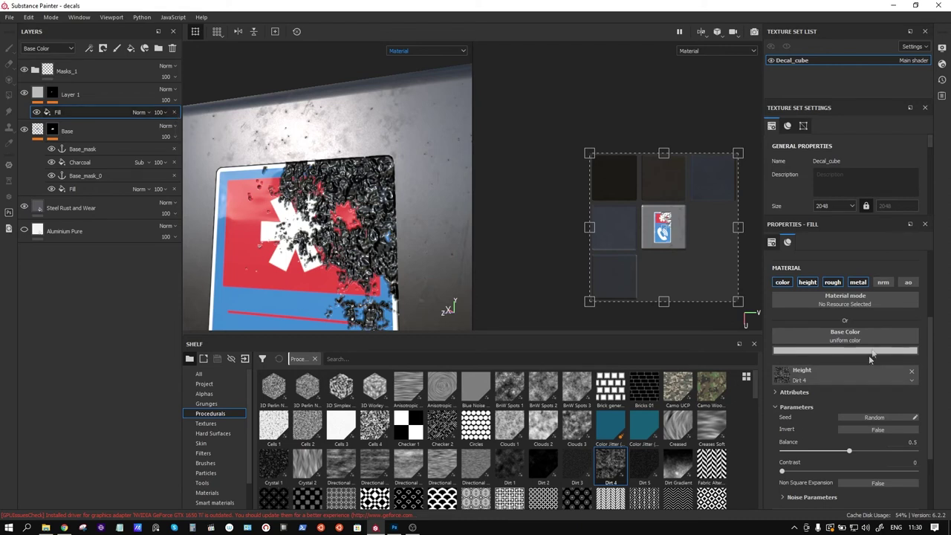
{"action": "scroll", "coordinate": [879, 405], "scroll_direction": "down", "scroll_amount": 3}
{"action": "scroll", "coordinate": [879, 419], "scroll_direction": "up", "scroll_amount": 3}
{"action": "scroll", "coordinate": [880, 419], "scroll_direction": "down", "scroll_amount": 3}
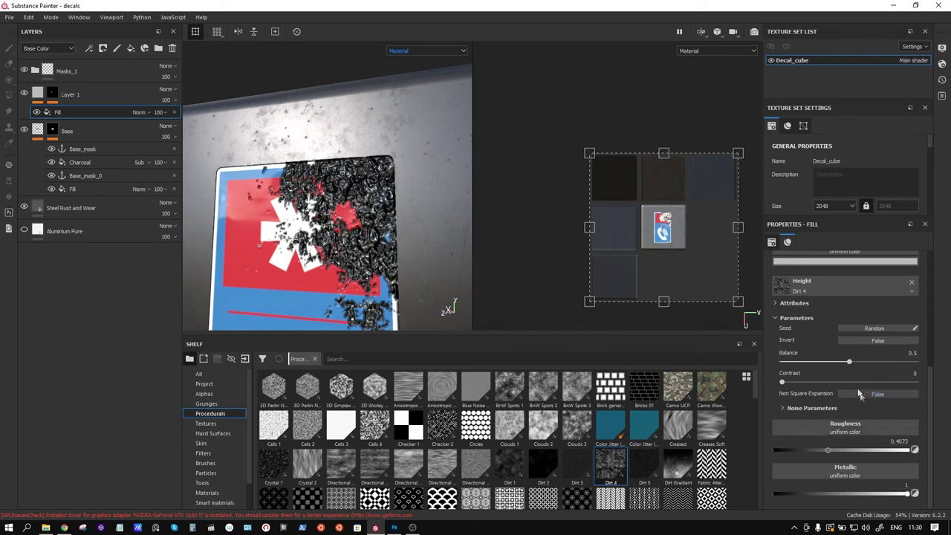
{"action": "mouse_move", "coordinate": [849, 361]}
{"action": "left_mouse_down"}
{"action": "mouse_move", "coordinate": [815, 362]}
{"action": "mouse_move", "coordinate": [843, 361]}
{"action": "left_mouse_up"}
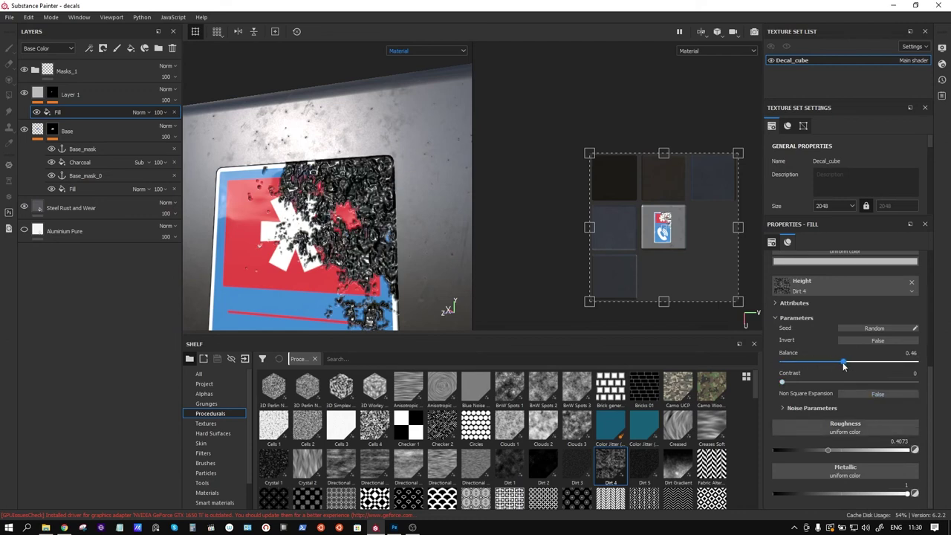
{"action": "left_click", "coordinate": [809, 407]}
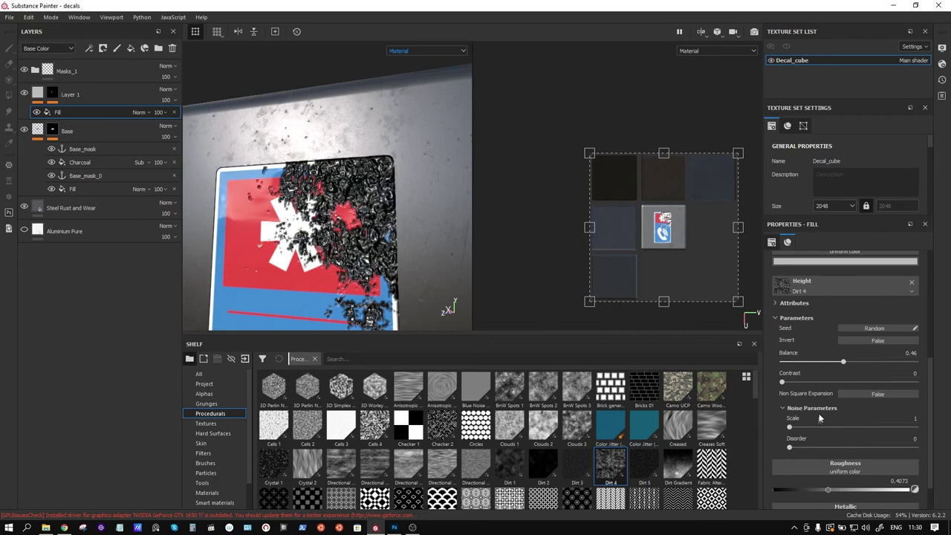
Step: Remove Dirt 4 from the height slot and disable the fill's height channel
{"action": "scroll", "coordinate": [847, 361], "scroll_direction": "up", "scroll_amount": 2}
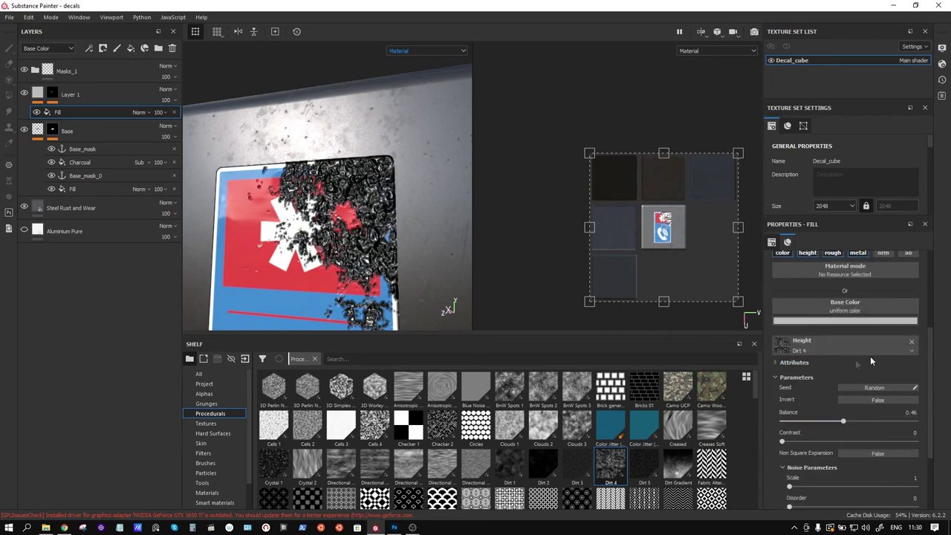
{"action": "left_click", "coordinate": [912, 343]}
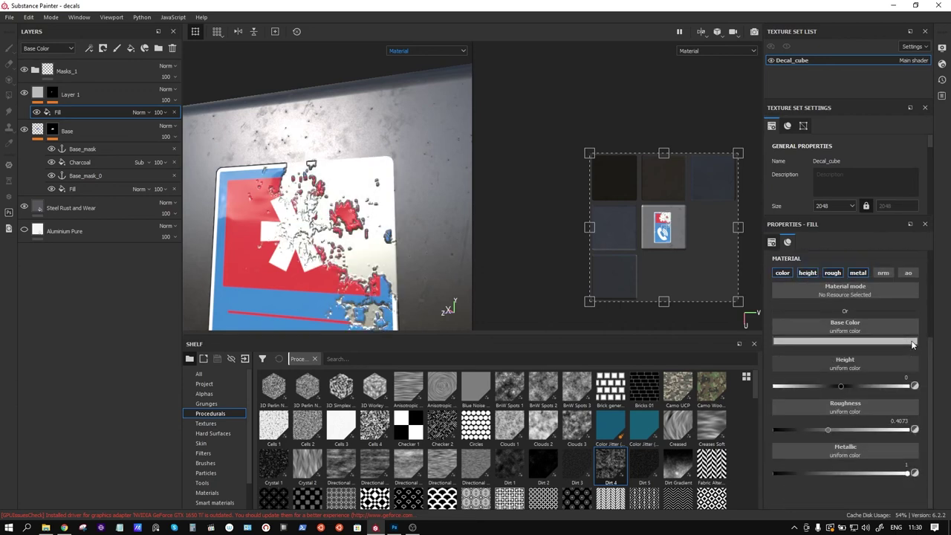
{"action": "left_click", "coordinate": [807, 272]}
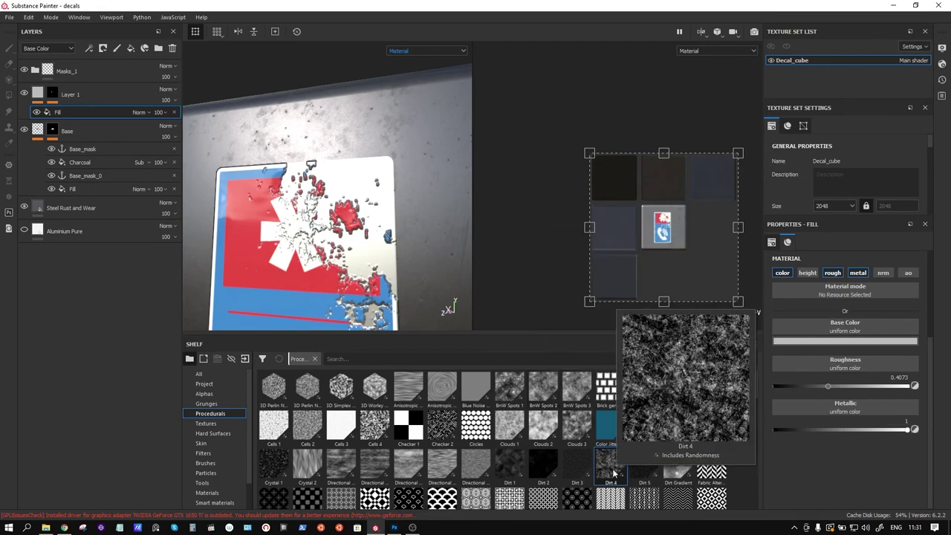
Step: Apply Dirt 4 to the fill's base colour, then add and delete an empty filter effect
{"action": "left_click_drag", "start_coordinate": [613, 473], "coordinate": [852, 327]}
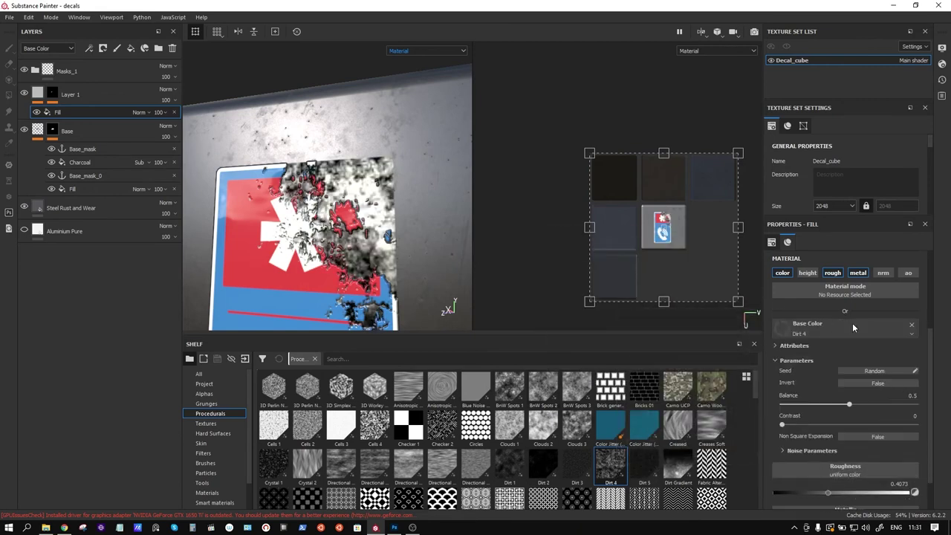
{"action": "right_click", "coordinate": [71, 112]}
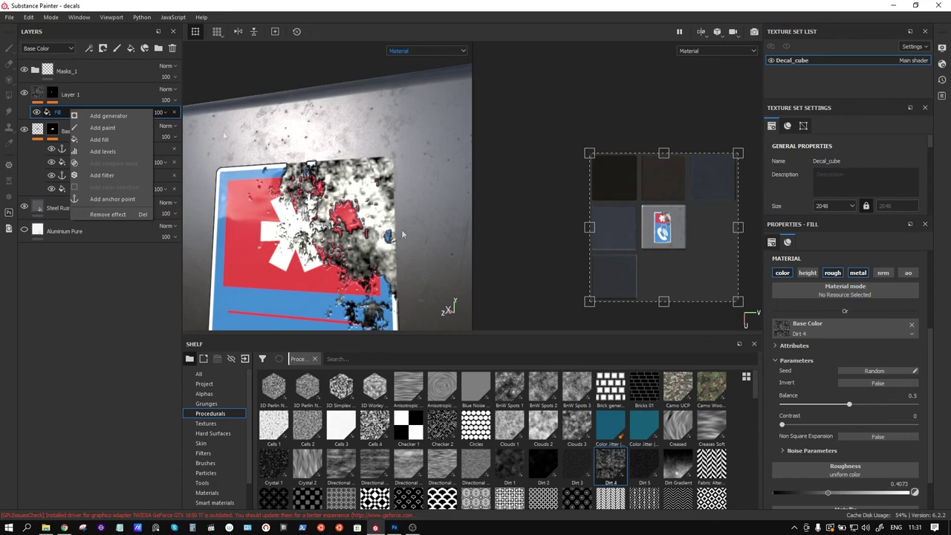
{"action": "left_click", "coordinate": [121, 175]}
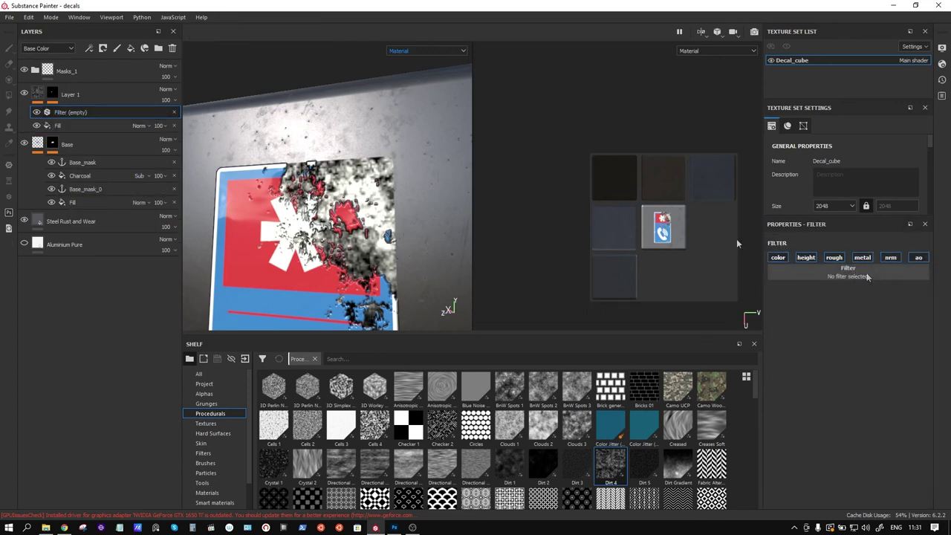
{"action": "left_click", "coordinate": [174, 112]}
Step: Add a generator effect to Layer 1 with its height, roughness, metallic, normal and AO channels off
{"action": "right_click", "coordinate": [66, 112]}
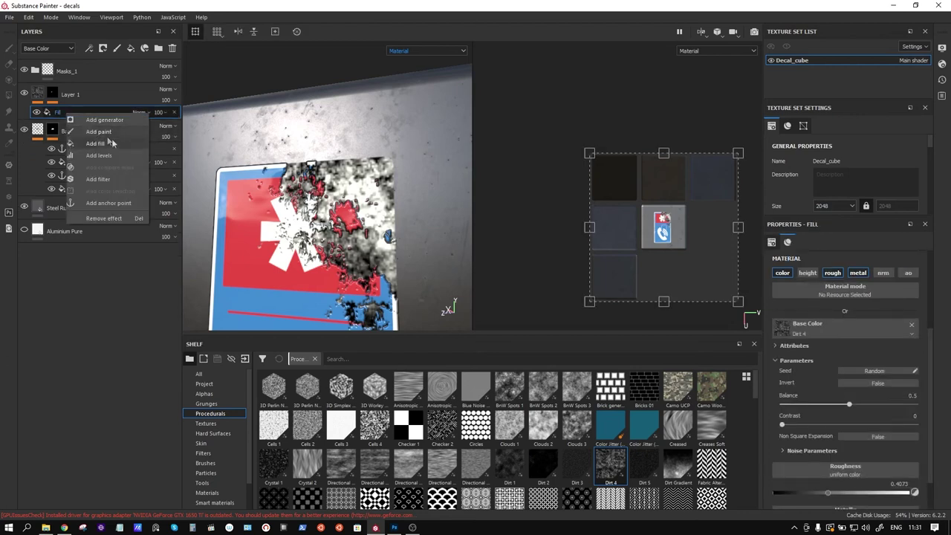
{"action": "left_click", "coordinate": [104, 119]}
{"action": "left_click", "coordinate": [891, 269]}
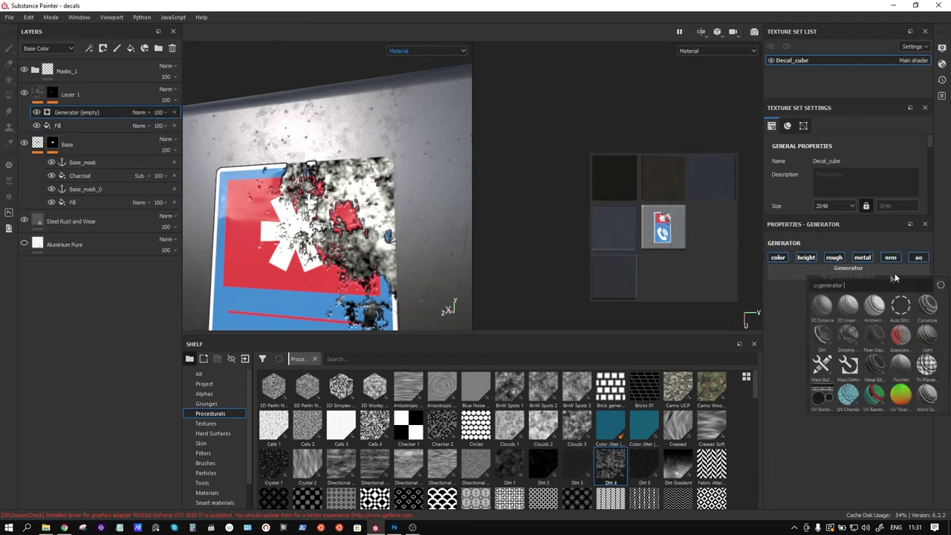
{"action": "left_click", "coordinate": [805, 257]}
{"action": "left_click", "coordinate": [833, 256]}
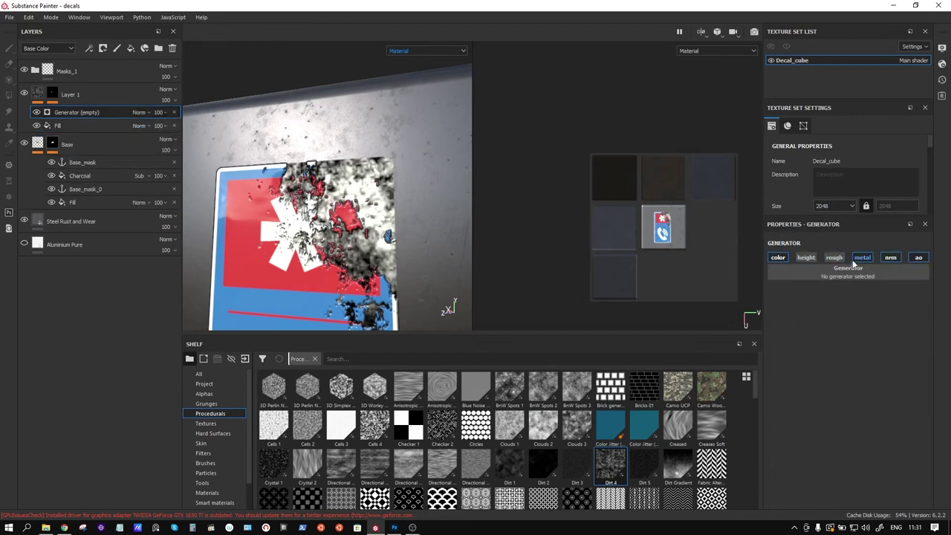
{"action": "left_click", "coordinate": [862, 257]}
{"action": "left_click", "coordinate": [891, 268]}
{"action": "left_click", "coordinate": [890, 257]}
{"action": "left_click", "coordinate": [917, 257]}
{"action": "left_click", "coordinate": [880, 272]}
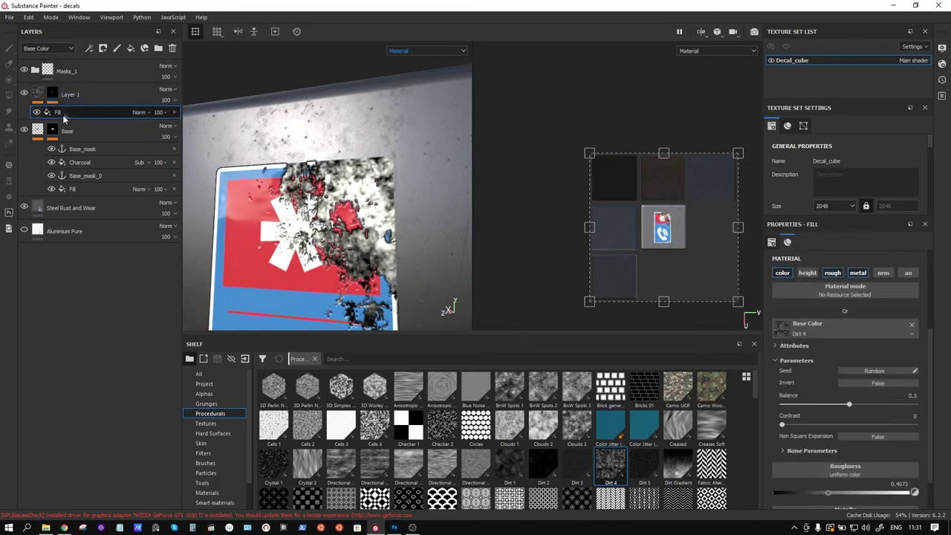
Step: Swap the generator for an HSL Perceptive filter with raised lightness in Perceptive mode
{"action": "right_click", "coordinate": [64, 112]}
{"action": "left_click", "coordinate": [114, 179]}
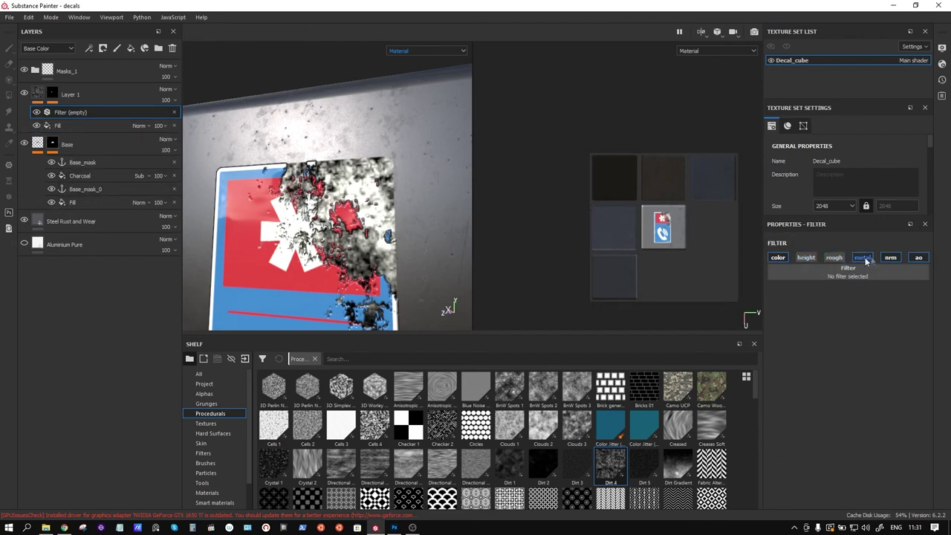
{"action": "left_click", "coordinate": [884, 271]}
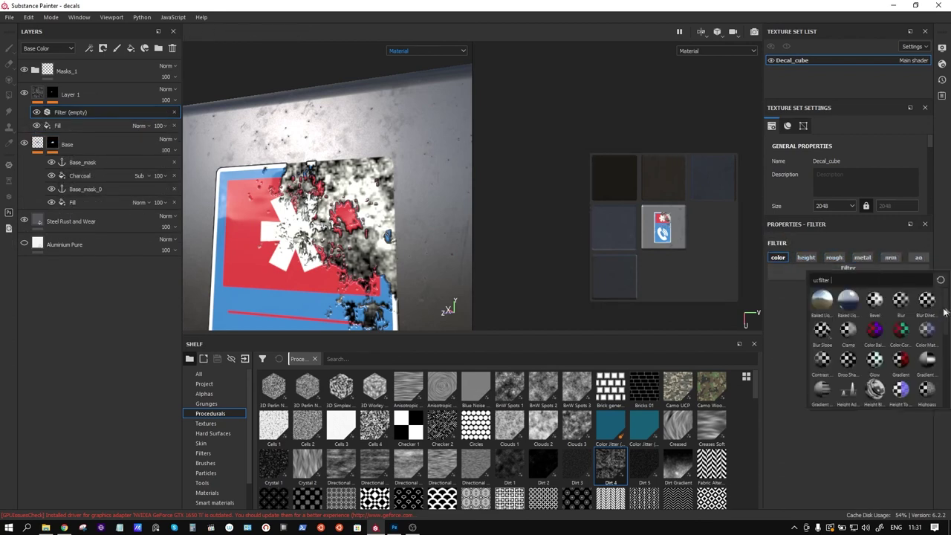
{"action": "left_click_drag", "start_coordinate": [947, 312], "coordinate": [942, 342]}
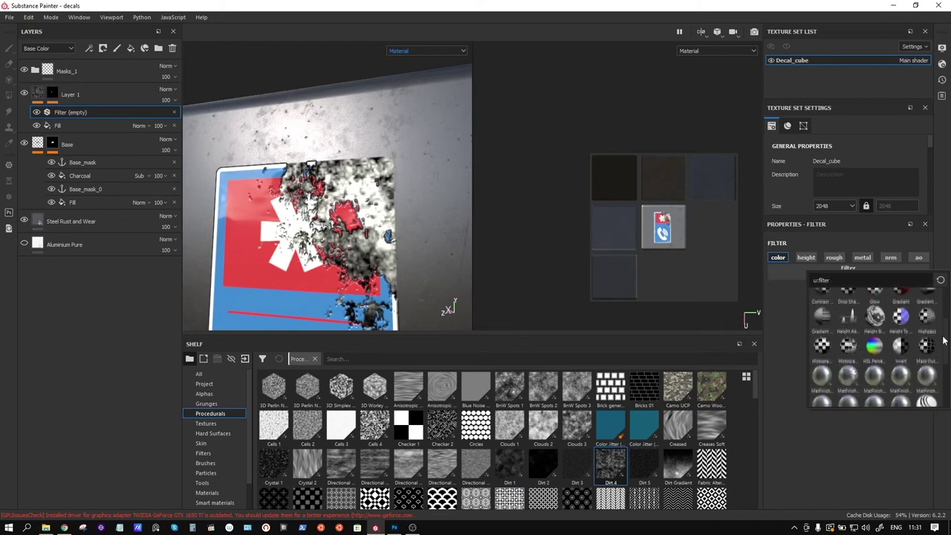
{"action": "left_click", "coordinate": [874, 339]}
{"action": "mouse_move", "coordinate": [851, 337]}
{"action": "left_mouse_down"}
{"action": "mouse_move", "coordinate": [865, 336]}
{"action": "mouse_move", "coordinate": [857, 357]}
{"action": "mouse_move", "coordinate": [874, 377]}
{"action": "left_mouse_up"}
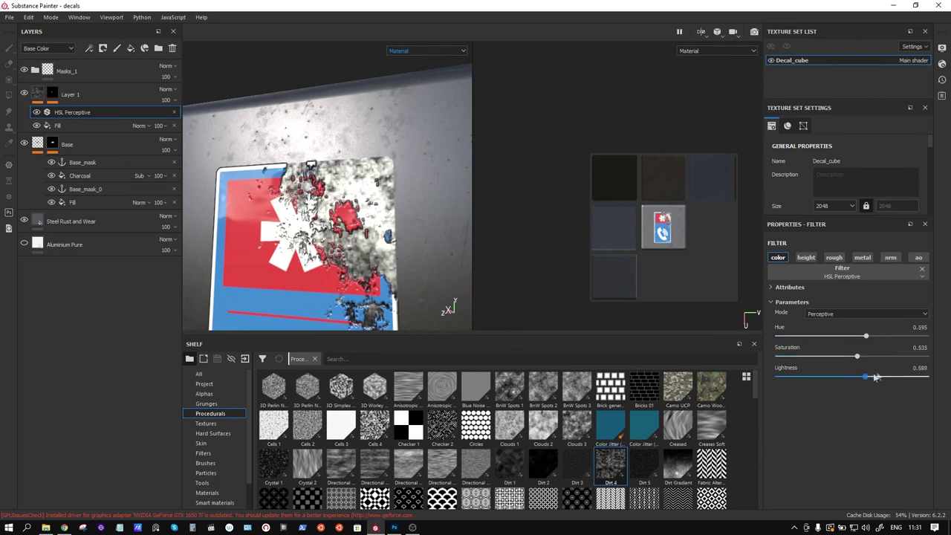
{"action": "left_click", "coordinate": [886, 315]}
{"action": "left_click", "coordinate": [887, 315]}
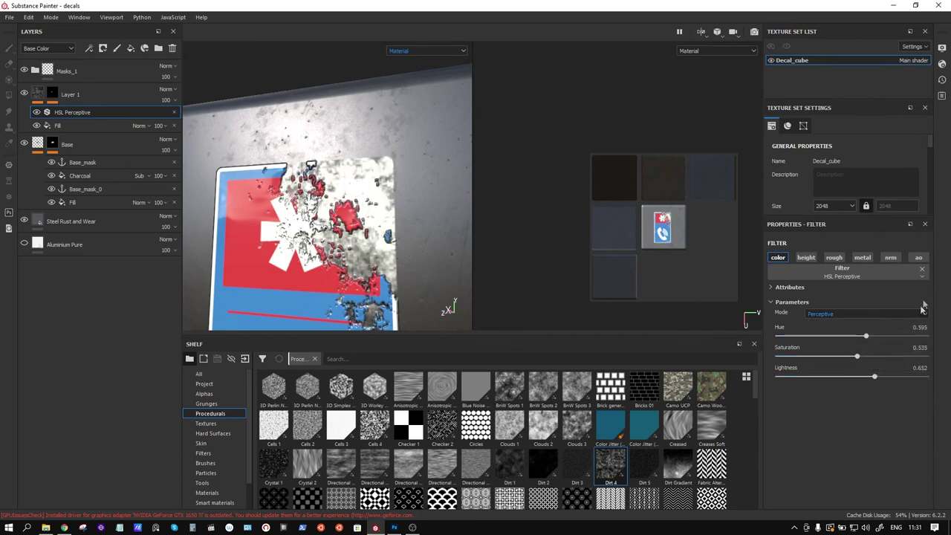
Step: Replace the filter with Color Correct, then delete the filter from Layer 1
{"action": "left_click", "coordinate": [898, 276]}
{"action": "scroll", "coordinate": [943, 362], "scroll_direction": "down", "scroll_amount": 3}
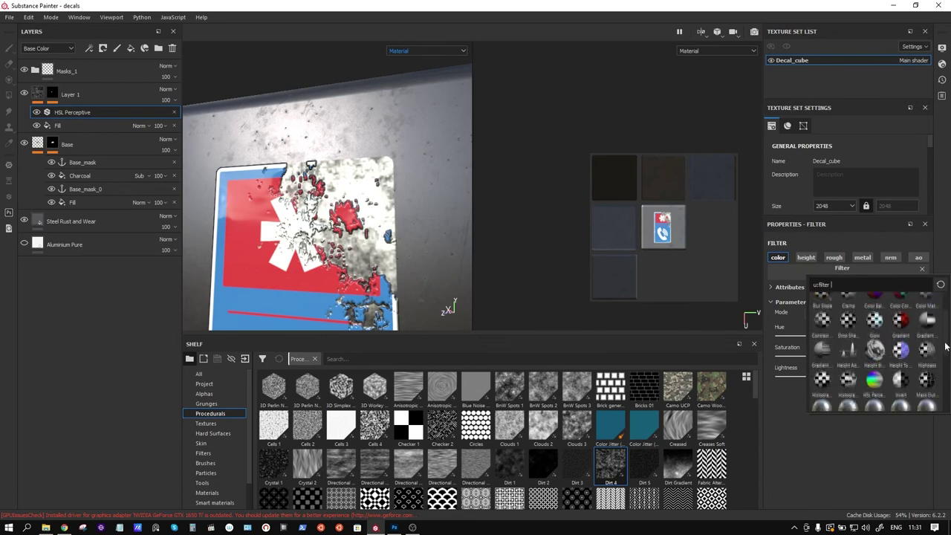
{"action": "scroll", "coordinate": [943, 371], "scroll_direction": "down", "scroll_amount": 2}
{"action": "scroll", "coordinate": [941, 386], "scroll_direction": "down", "scroll_amount": 1}
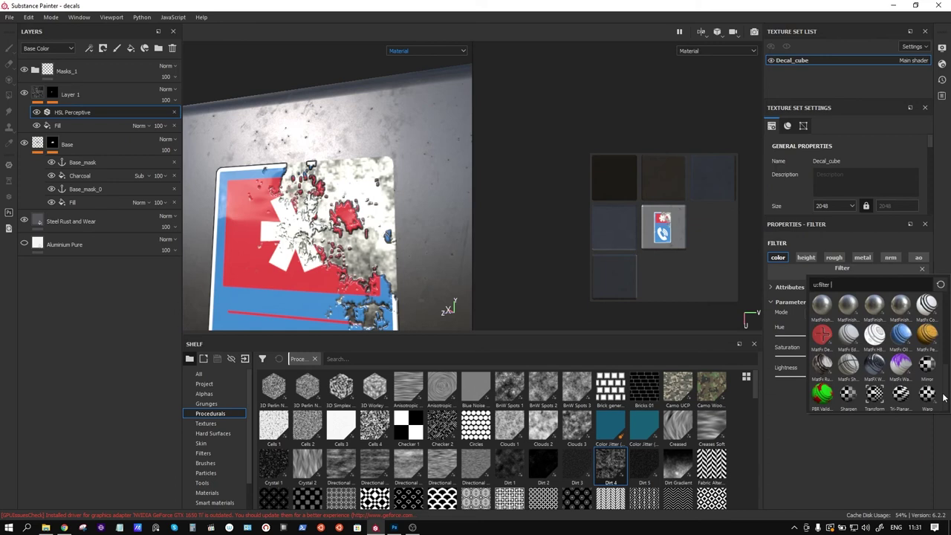
{"action": "scroll", "coordinate": [942, 371], "scroll_direction": "up", "scroll_amount": 3}
{"action": "scroll", "coordinate": [942, 363], "scroll_direction": "up", "scroll_amount": 1}
{"action": "scroll", "coordinate": [942, 349], "scroll_direction": "up", "scroll_amount": 1}
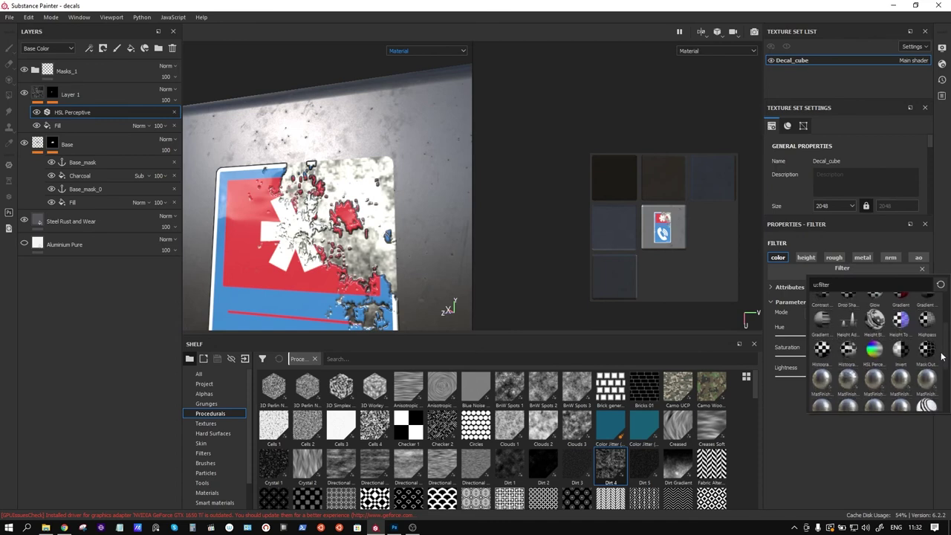
{"action": "scroll", "coordinate": [941, 334], "scroll_direction": "up", "scroll_amount": 1}
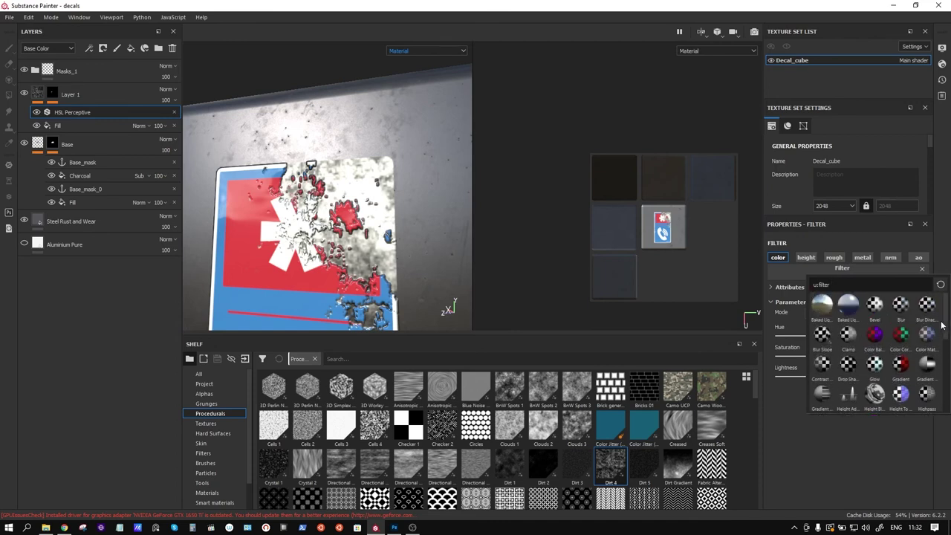
{"action": "left_click", "coordinate": [898, 335]}
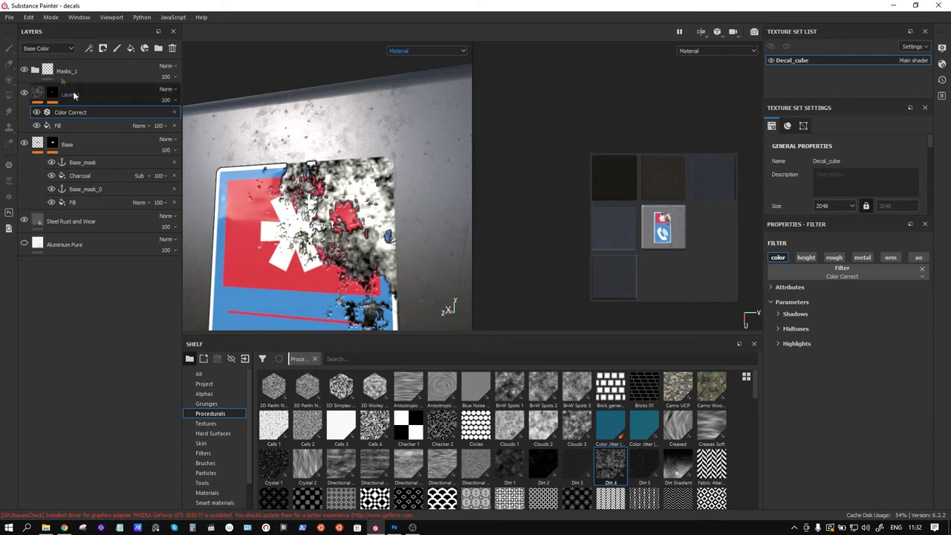
{"action": "key", "text": "Delete"}
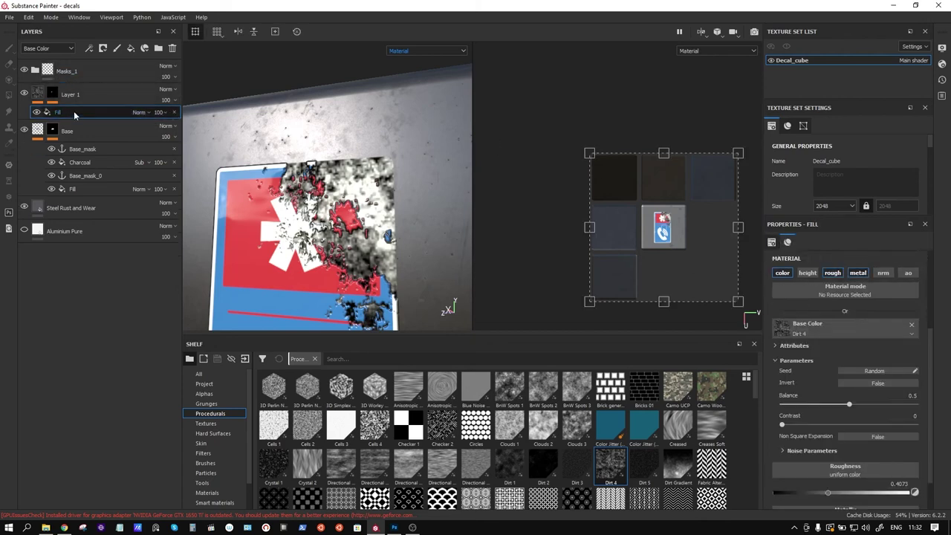
Step: Replace Dirt 4 in the fill's base colour with a uniform dark grey of 0.092
{"action": "right_click", "coordinate": [76, 113]}
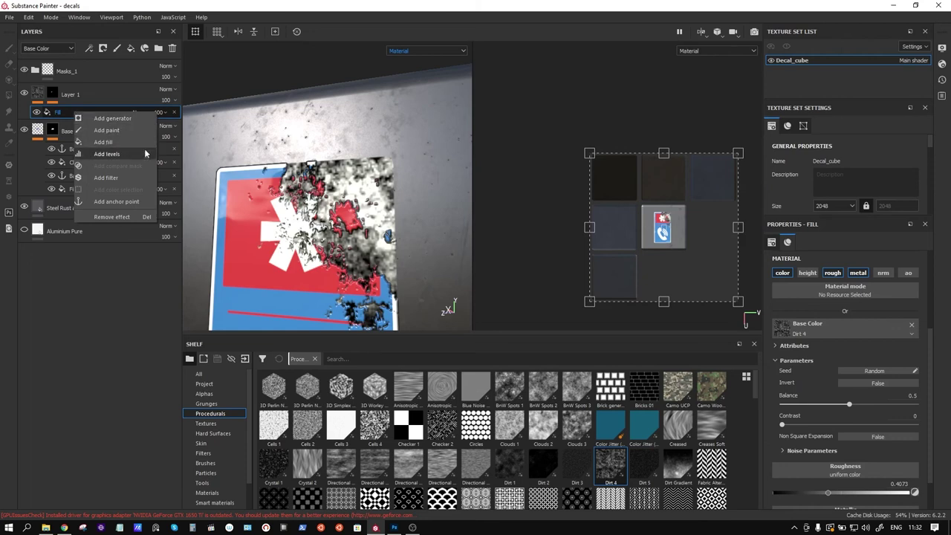
{"action": "left_click", "coordinate": [97, 300]}
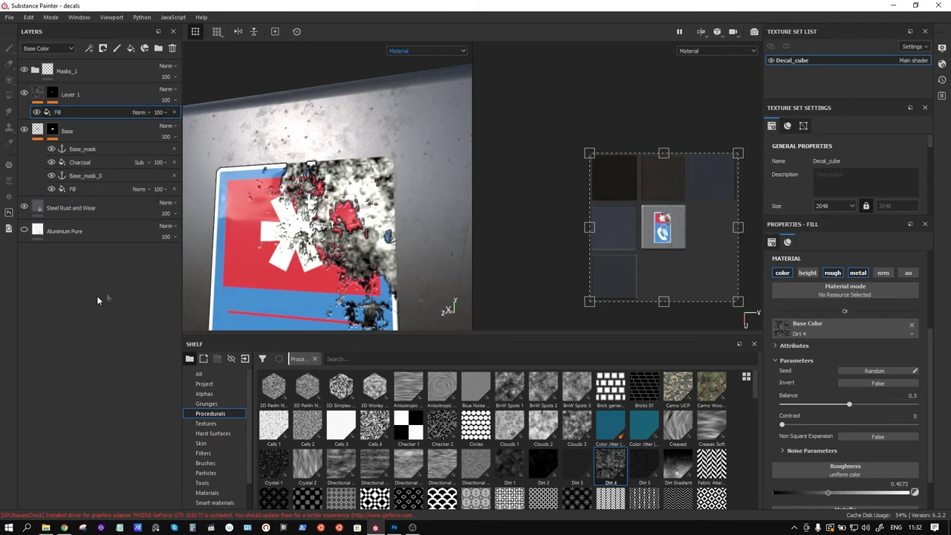
{"action": "left_click", "coordinate": [911, 325]}
{"action": "left_click", "coordinate": [860, 341]}
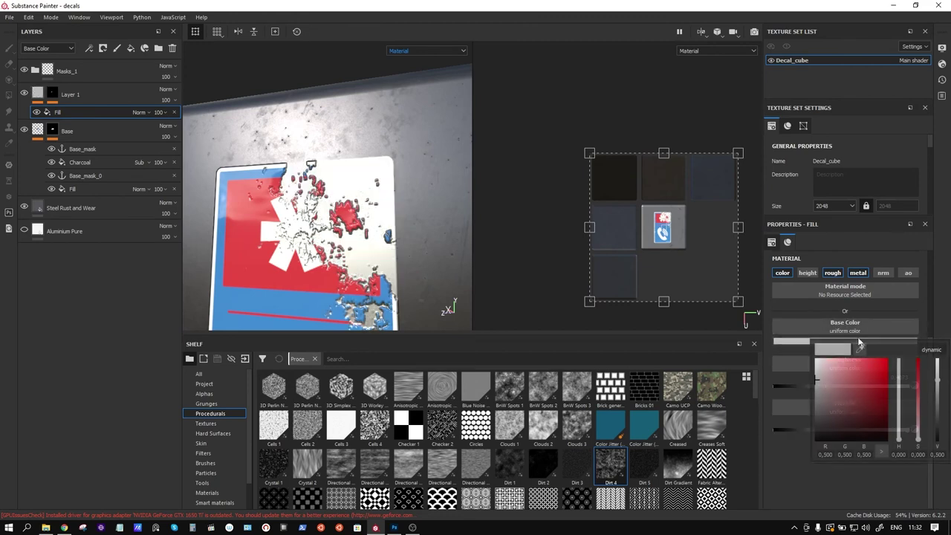
{"action": "left_click_drag", "start_coordinate": [937, 382], "coordinate": [936, 420]}
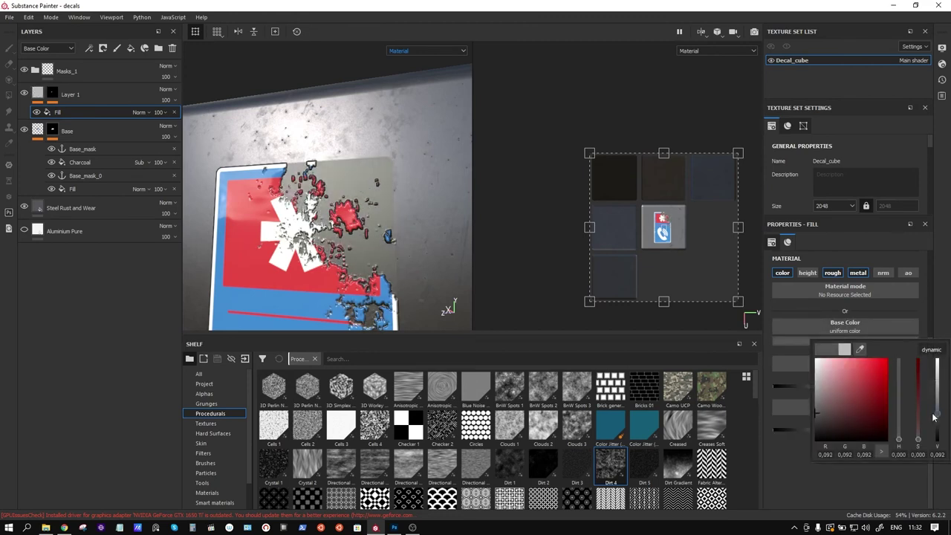
Step: Inspect the darkened decal and select Layer 1 for renaming
{"action": "left_click_drag", "start_coordinate": [354, 183], "coordinate": [345, 184], "text": "alt"}
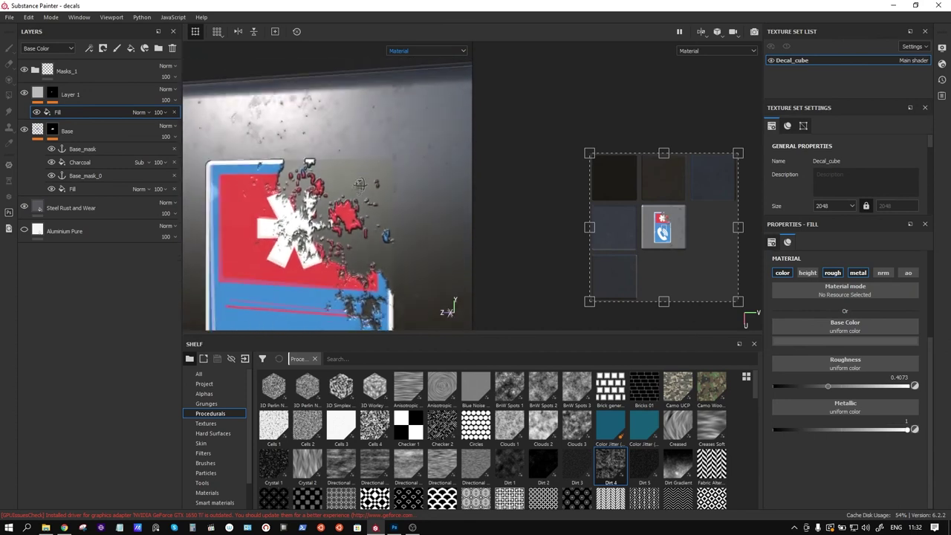
{"action": "left_click", "coordinate": [73, 94]}
{"action": "double_click", "coordinate": [74, 94]}
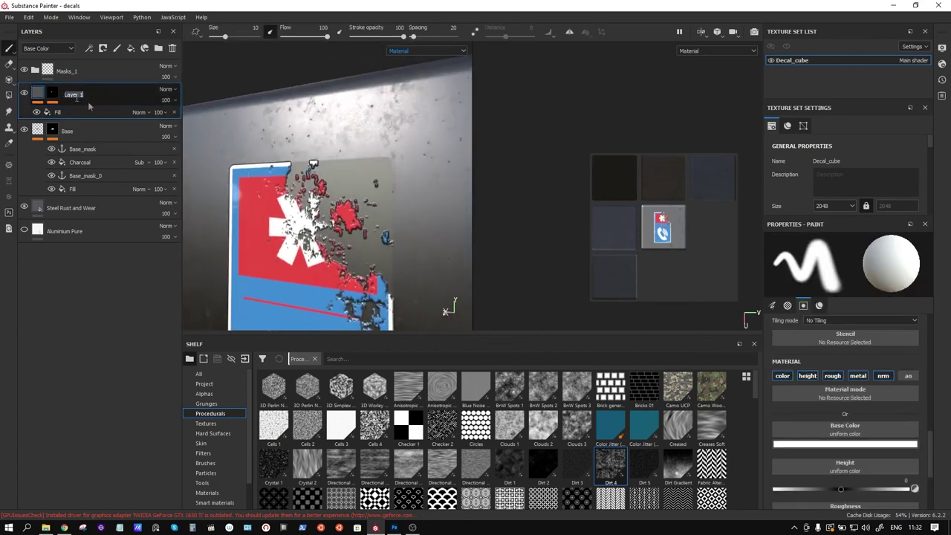
Step: Rename Layer 1 to Under_Layer, duplicate it and name the copy Under_Layer_height
{"action": "type", "text": "Unde"}
{"action": "type", "text": "r_"}
{"action": "key", "text": "Return"}
{"action": "right_click", "coordinate": [102, 95]}
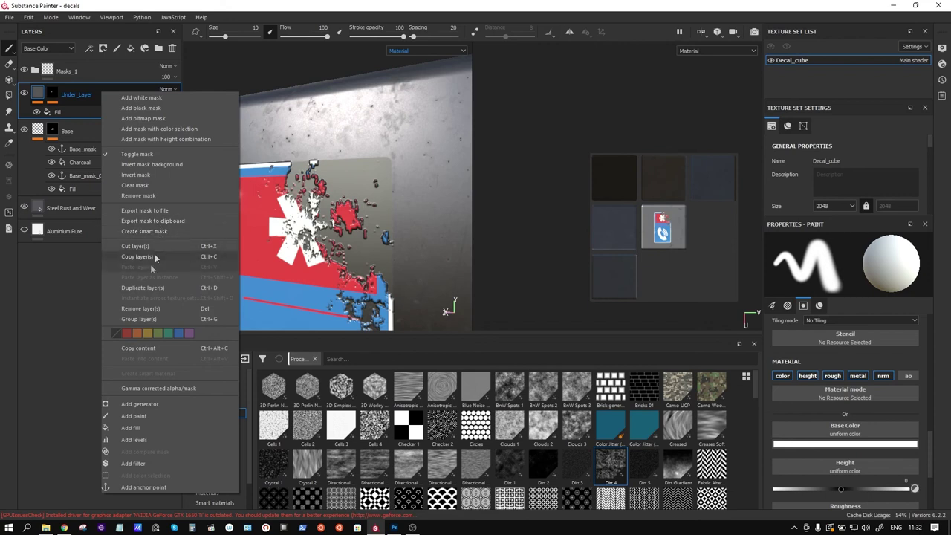
{"action": "left_click", "coordinate": [151, 290]}
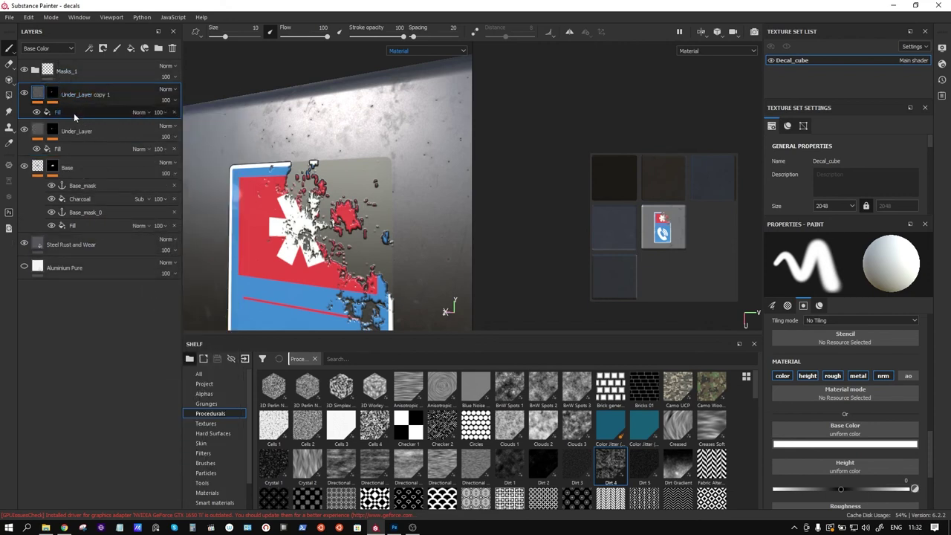
{"action": "double_click", "coordinate": [95, 97]}
{"action": "left_click_drag", "start_coordinate": [95, 97], "coordinate": [119, 96]}
{"action": "type", "text": "_H"}
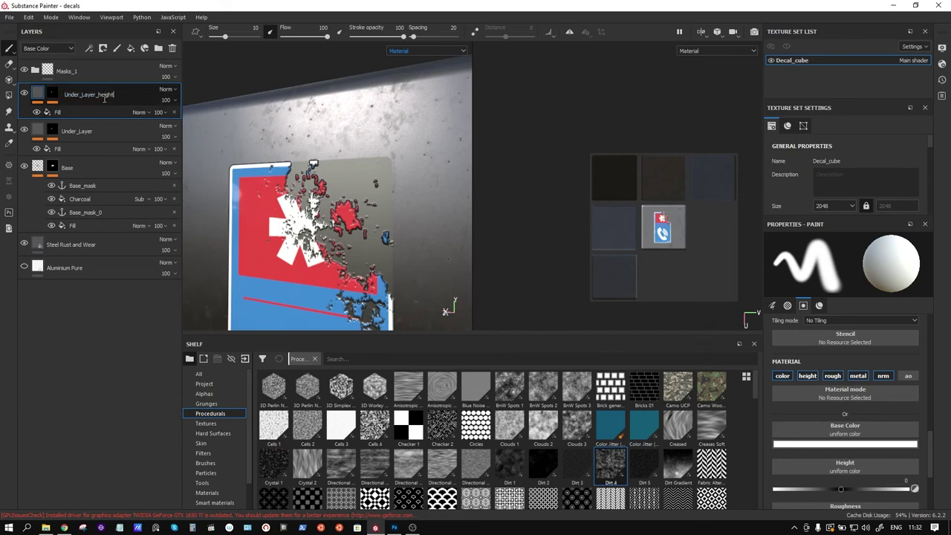
Step: Make the copy's fill height-only, with colour, roughness and metallic off and height 0.04
{"action": "left_click", "coordinate": [71, 115]}
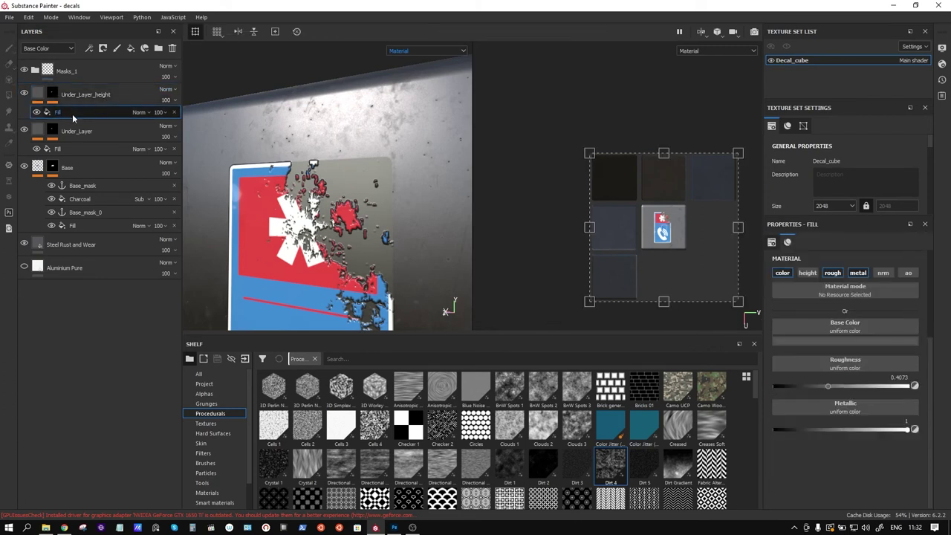
{"action": "left_click", "coordinate": [832, 273]}
{"action": "left_click", "coordinate": [857, 273]}
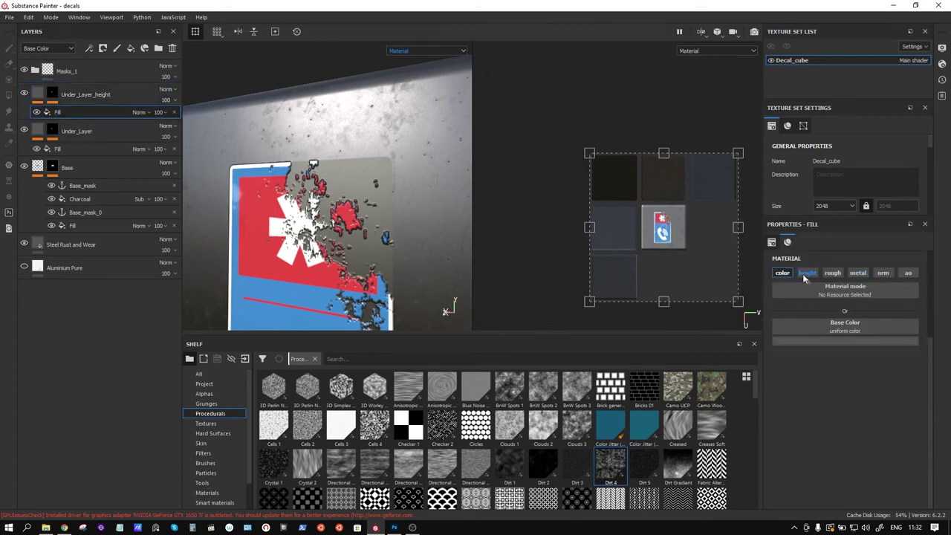
{"action": "left_click", "coordinate": [782, 273]}
{"action": "left_click", "coordinate": [806, 273]}
{"action": "left_click", "coordinate": [841, 349]}
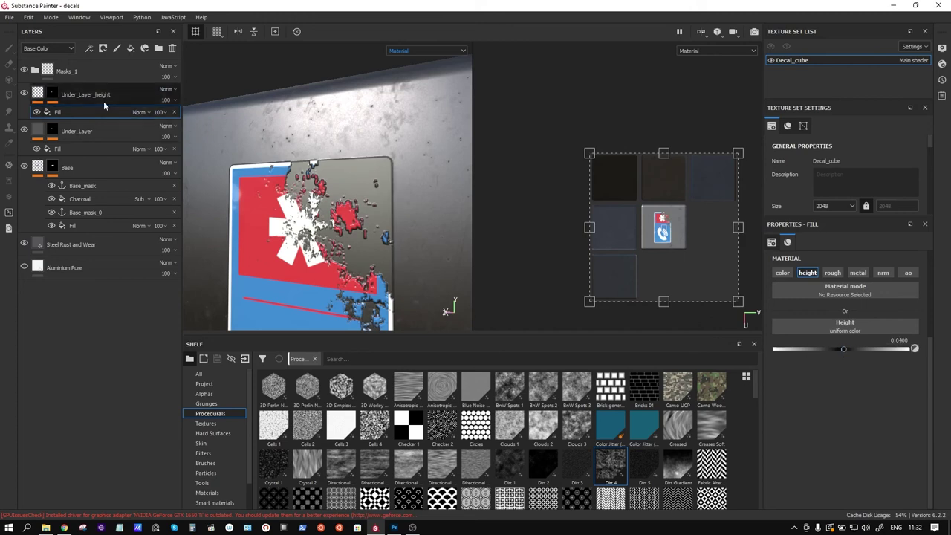
{"action": "left_click", "coordinate": [53, 95]}
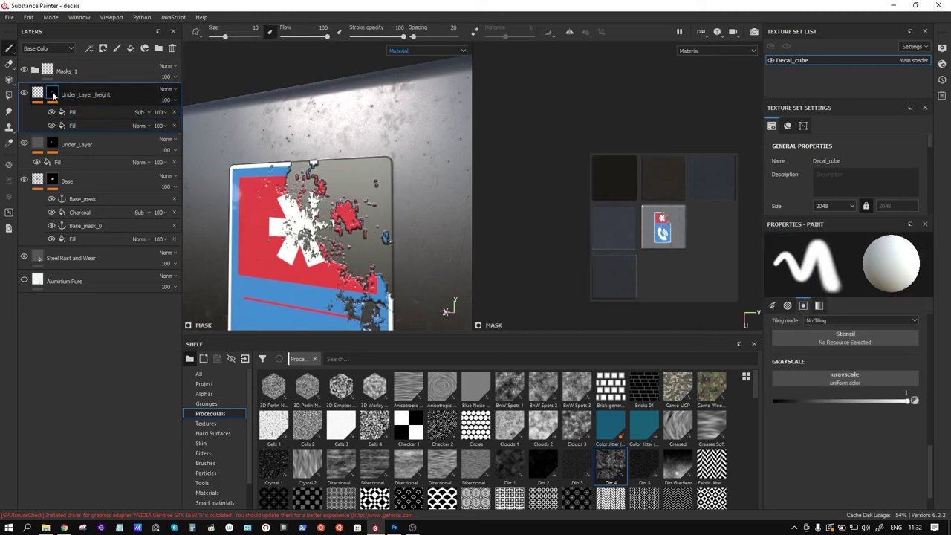
Step: Add a Dirt 4 fill to the Under_Layer_height mask in Multiply blending
{"action": "left_click", "coordinate": [96, 111]}
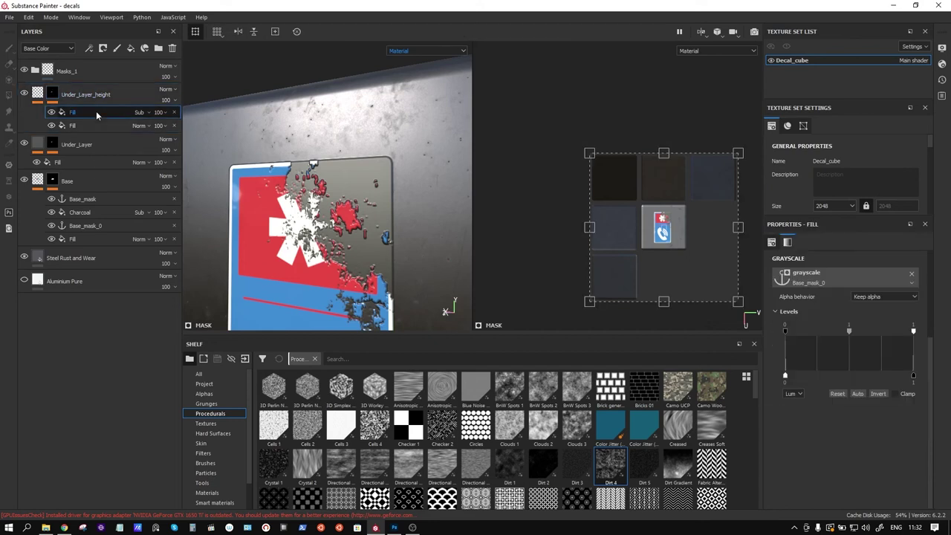
{"action": "right_click", "coordinate": [96, 111]}
{"action": "left_click", "coordinate": [153, 141]}
{"action": "left_click_drag", "start_coordinate": [611, 462], "coordinate": [830, 280]}
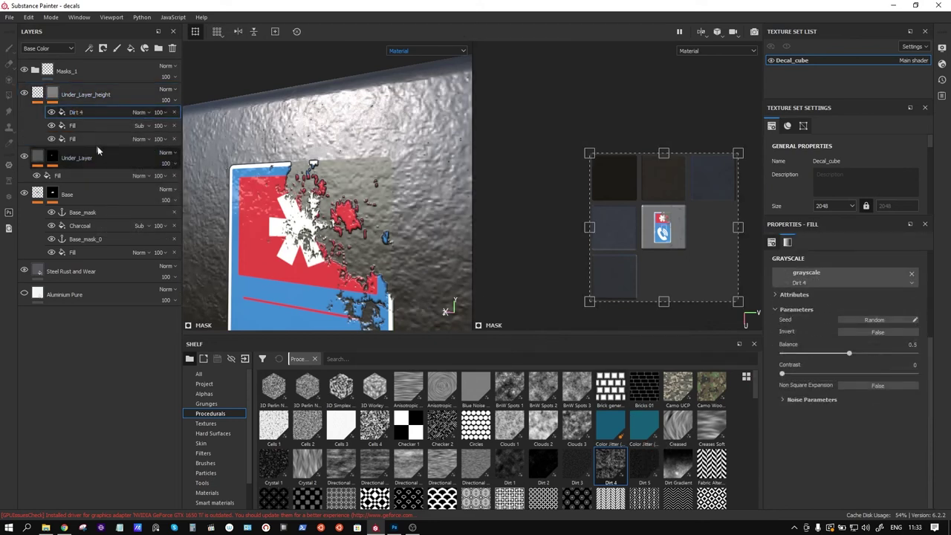
{"action": "left_click", "coordinate": [141, 112]}
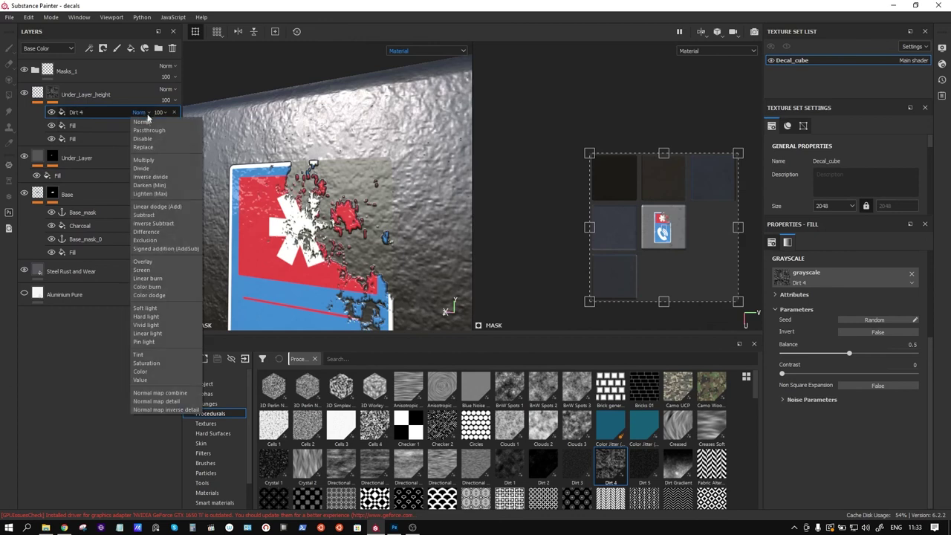
{"action": "left_click", "coordinate": [161, 160]}
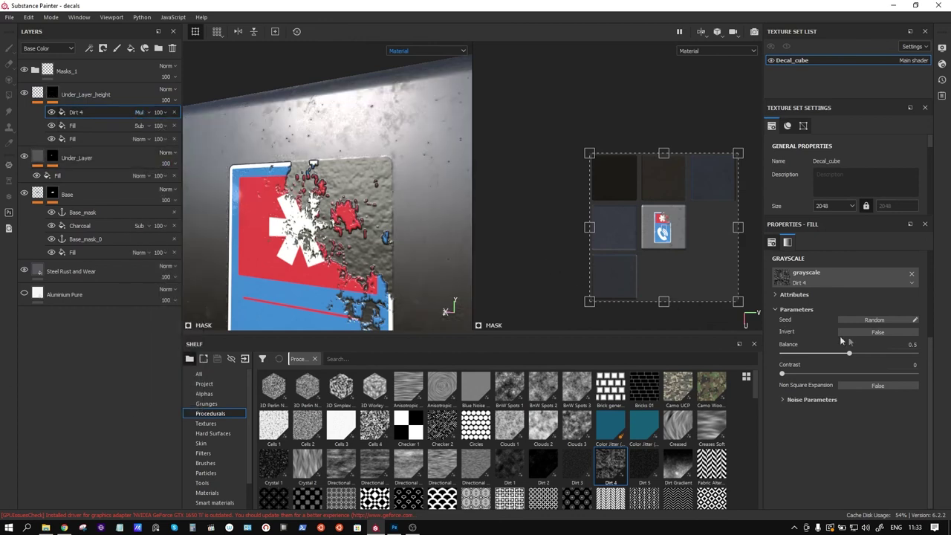
Step: Raise the Dirt 4 contrast, lower its balance and drop its opacity to 66
{"action": "left_click_drag", "start_coordinate": [783, 373], "coordinate": [871, 375]}
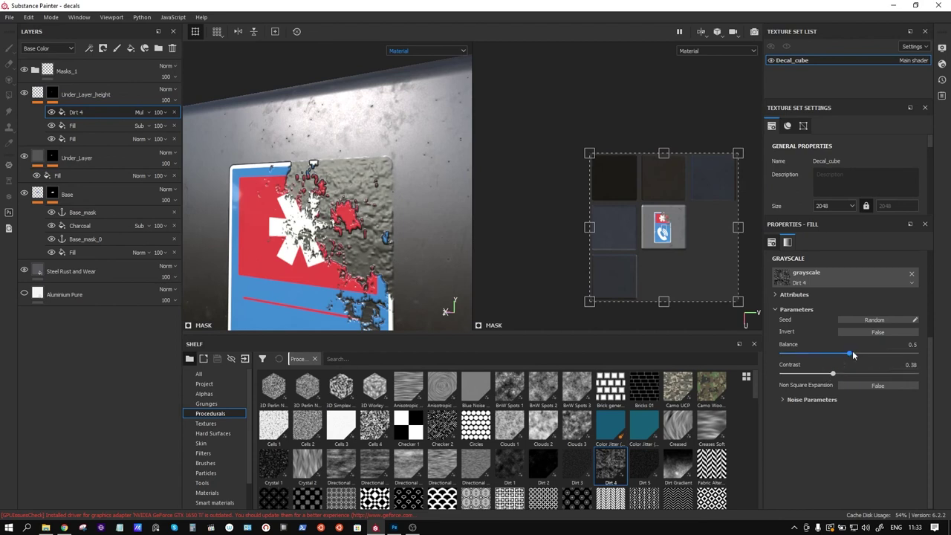
{"action": "left_click_drag", "start_coordinate": [852, 352], "coordinate": [821, 352]}
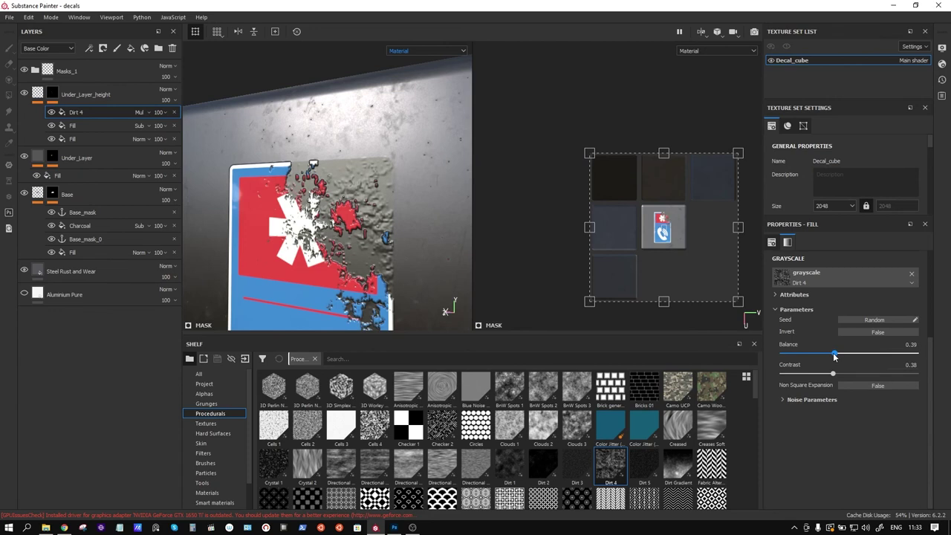
{"action": "left_click_drag", "start_coordinate": [415, 237], "coordinate": [397, 228], "text": "alt"}
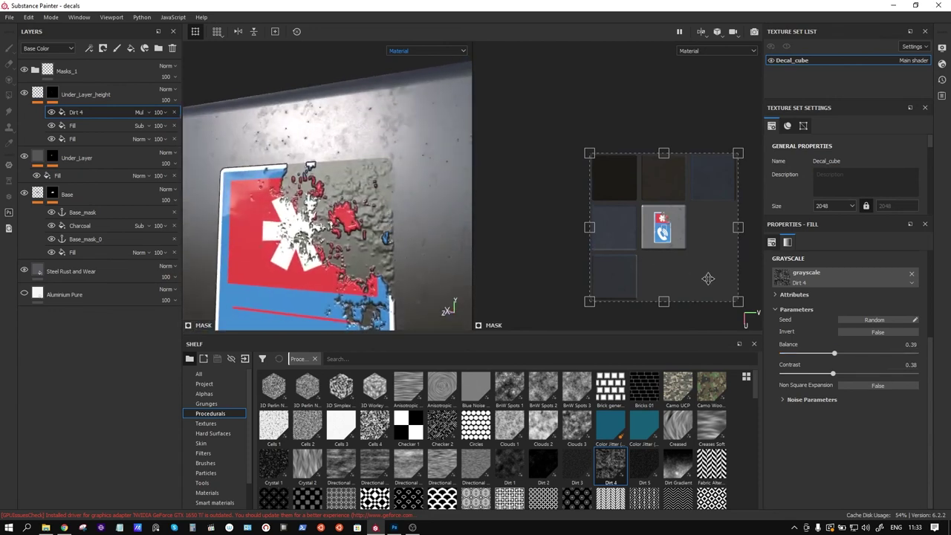
{"action": "left_click", "coordinate": [158, 112]}
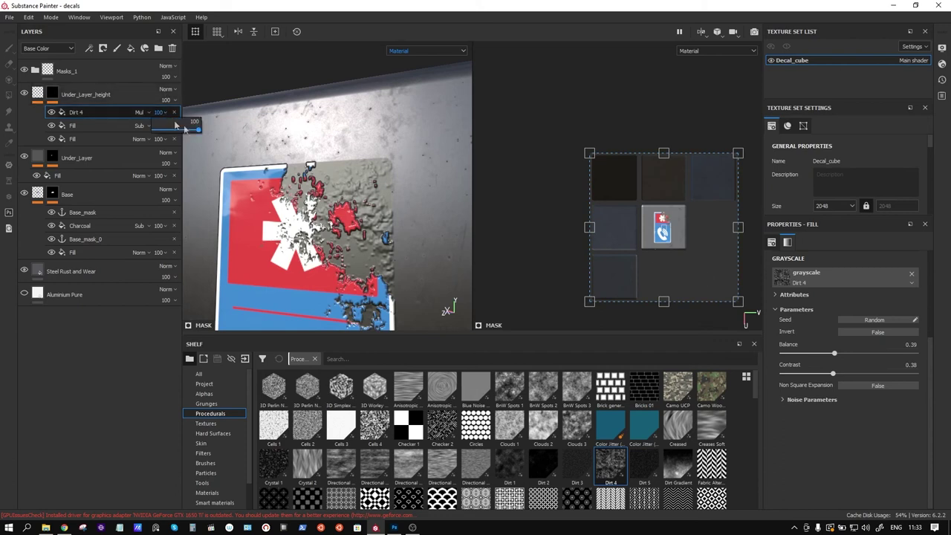
{"action": "left_click_drag", "start_coordinate": [199, 130], "coordinate": [183, 129]}
{"action": "left_click_drag", "start_coordinate": [418, 210], "coordinate": [363, 219], "text": "alt"}
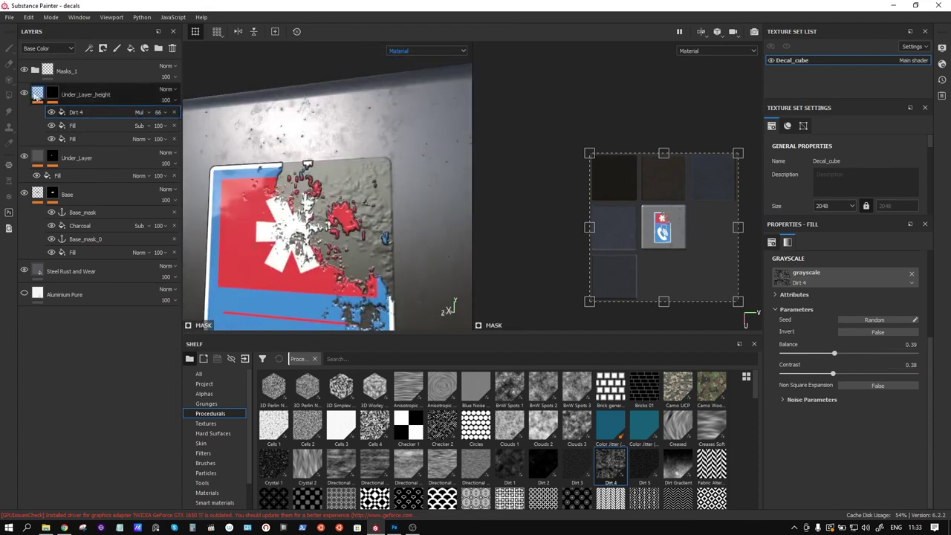
{"action": "left_click", "coordinate": [37, 93]}
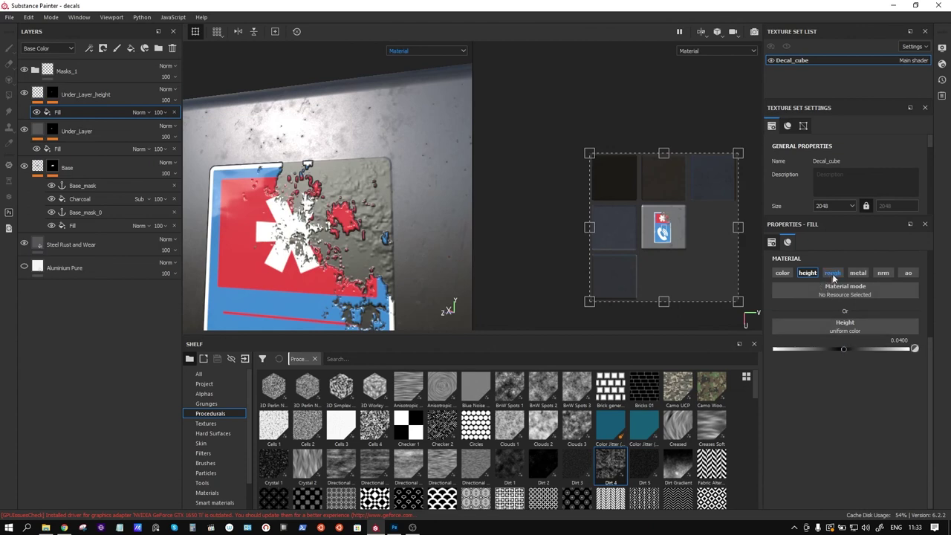
Step: Enable roughness on the height fill and give Under_Layer's fill a light grey colour and higher roughness
{"action": "left_click", "coordinate": [833, 276]}
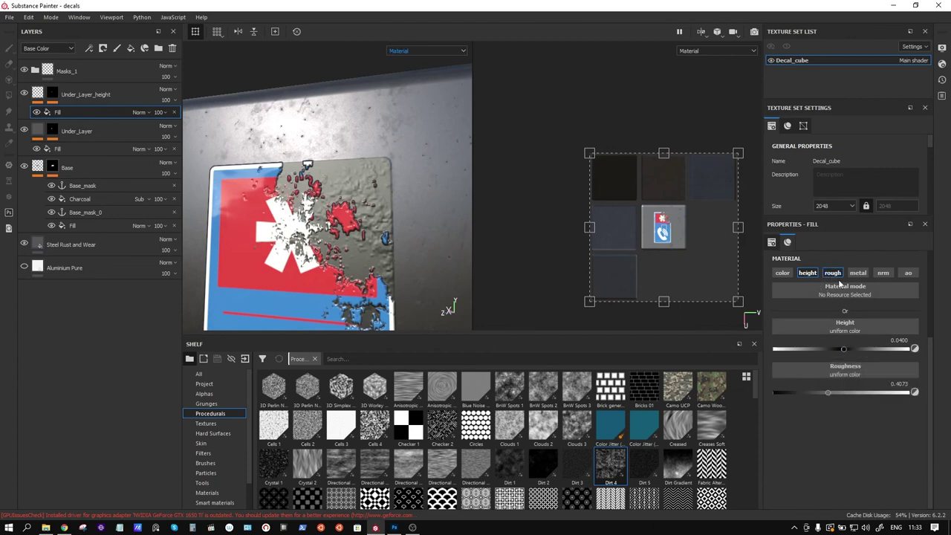
{"action": "left_click", "coordinate": [74, 152]}
{"action": "left_click", "coordinate": [74, 150]}
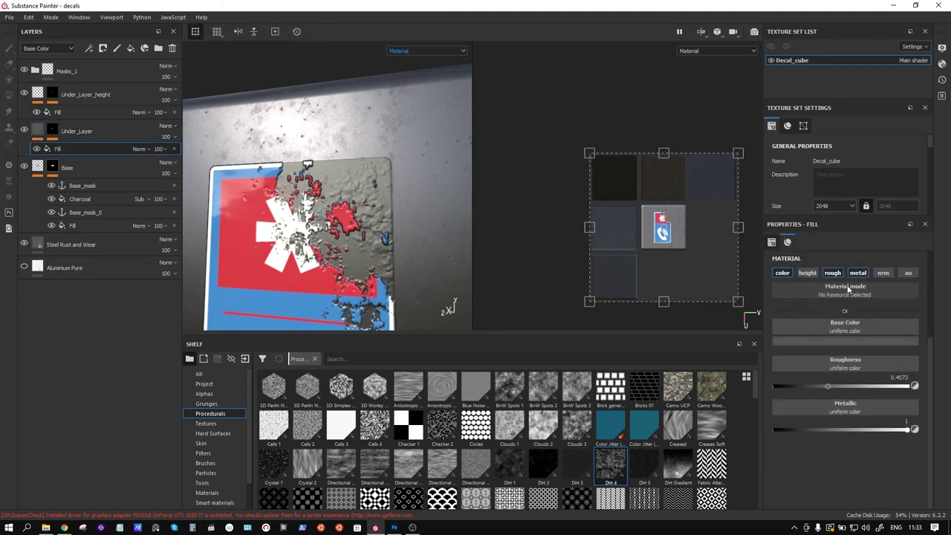
{"action": "left_click_drag", "start_coordinate": [829, 386], "coordinate": [877, 385]}
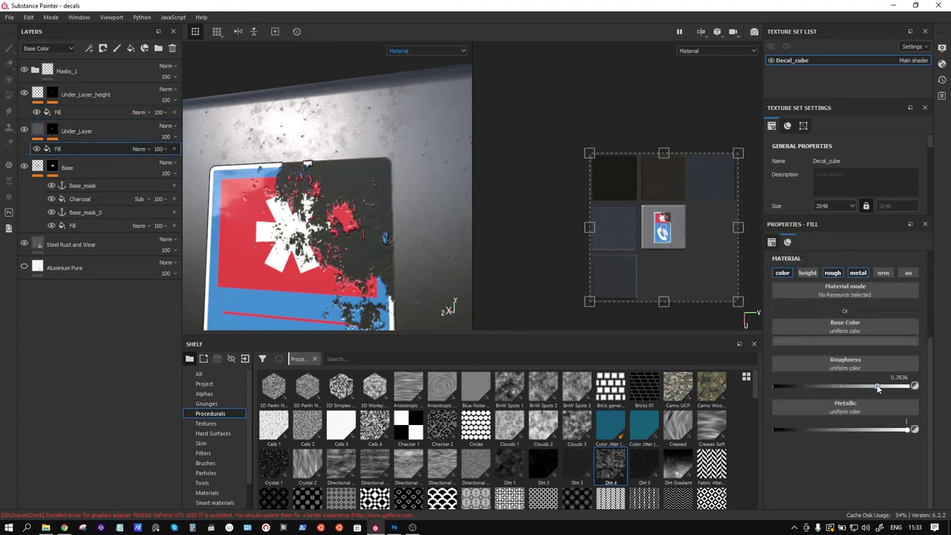
{"action": "left_click", "coordinate": [867, 339]}
{"action": "mouse_move", "coordinate": [937, 390]}
{"action": "left_mouse_down"}
{"action": "mouse_move", "coordinate": [937, 364]}
{"action": "mouse_move", "coordinate": [940, 379]}
{"action": "left_mouse_up"}
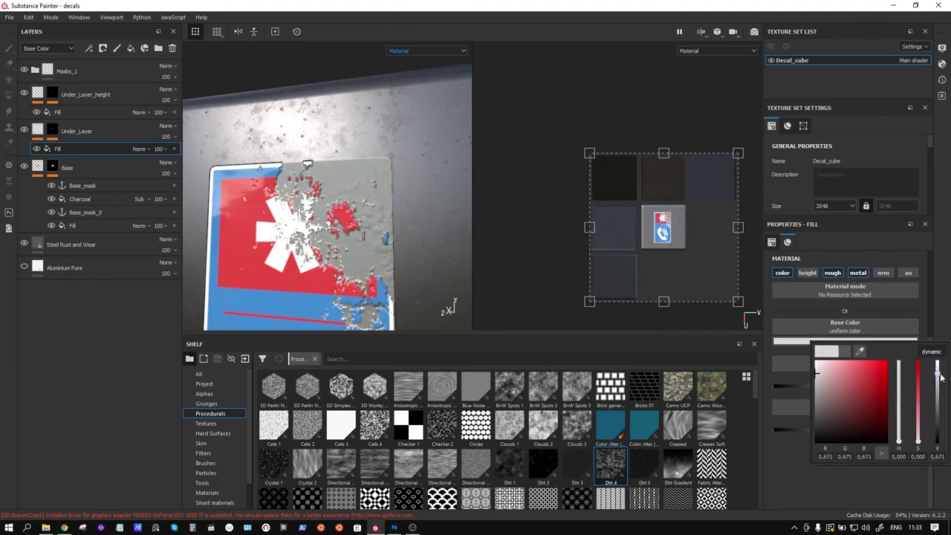
{"action": "left_click_drag", "start_coordinate": [883, 386], "coordinate": [880, 387]}
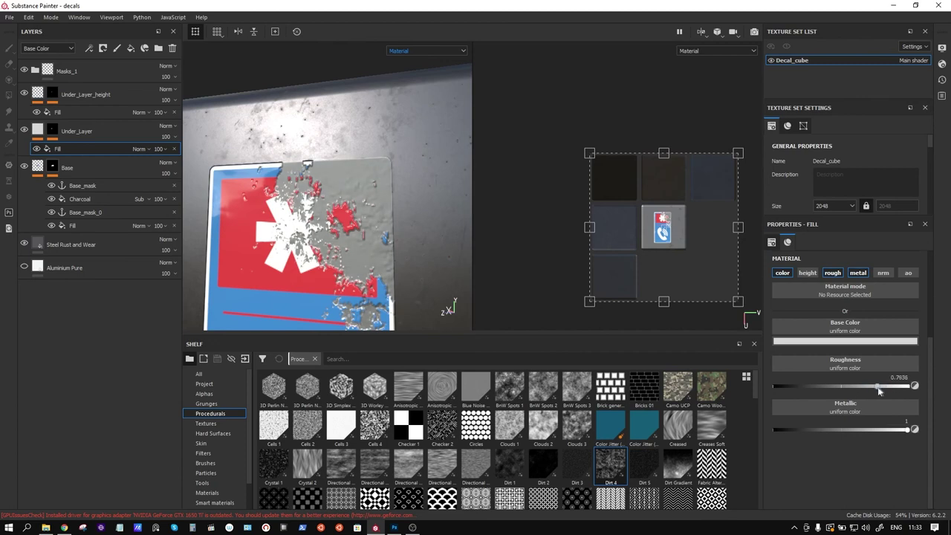
{"action": "left_click_drag", "start_coordinate": [379, 254], "coordinate": [356, 260], "text": "alt"}
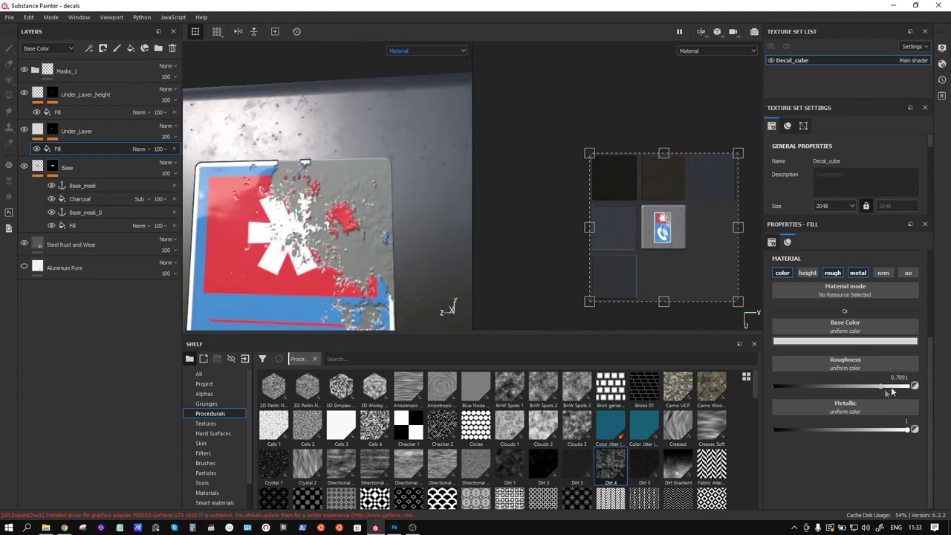
{"action": "left_click_drag", "start_coordinate": [881, 389], "coordinate": [877, 387]}
{"action": "mouse_move", "coordinate": [374, 191]}
{"action": "left_mouse_down", "text": "alt"}
{"action": "mouse_move", "coordinate": [392, 185]}
{"action": "mouse_move", "coordinate": [361, 192]}
{"action": "left_mouse_up", "text": "alt"}
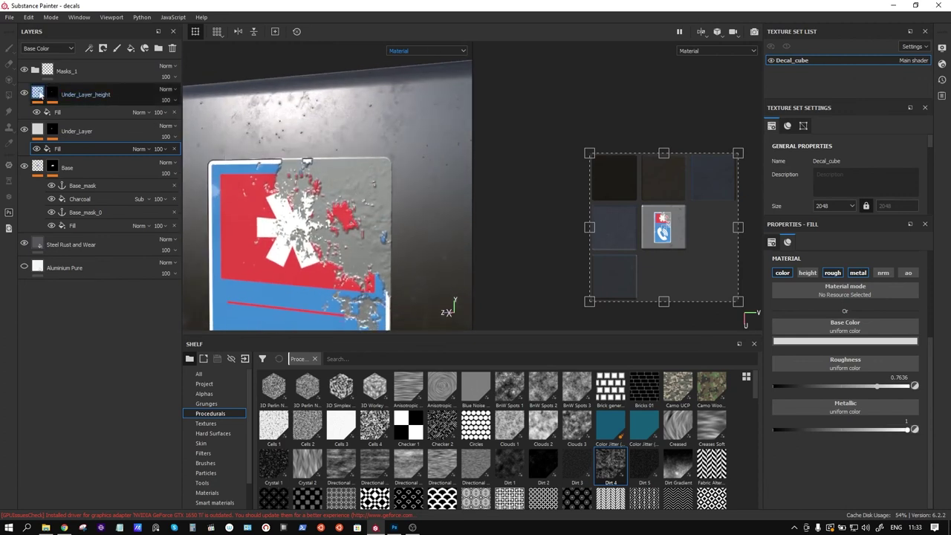
Step: Keep roughness enabled on both fills and push Under_Layer's fill roughness to about 0.88
{"action": "left_click", "coordinate": [42, 95]}
{"action": "left_click", "coordinate": [57, 112]}
{"action": "left_click", "coordinate": [58, 149]}
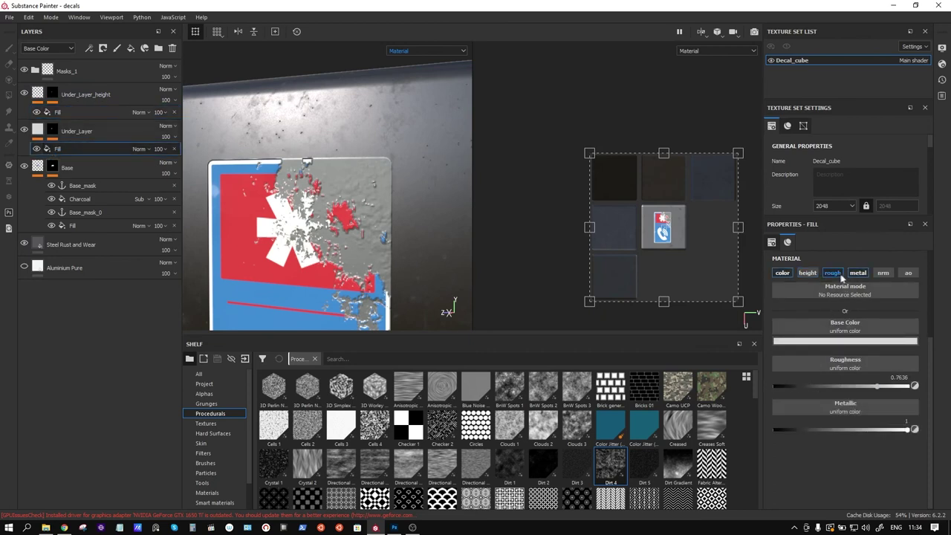
{"action": "left_click", "coordinate": [838, 275]}
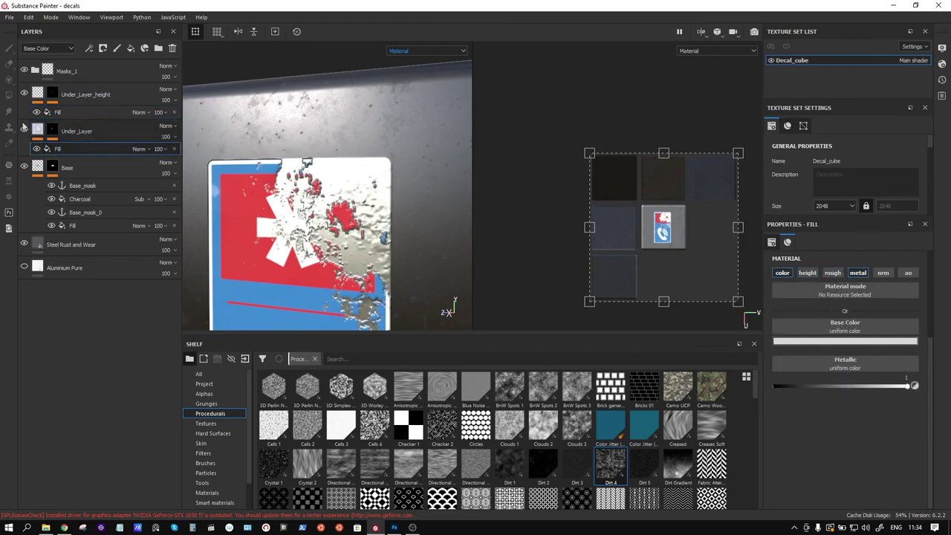
{"action": "left_click", "coordinate": [50, 96]}
{"action": "left_click", "coordinate": [58, 111]}
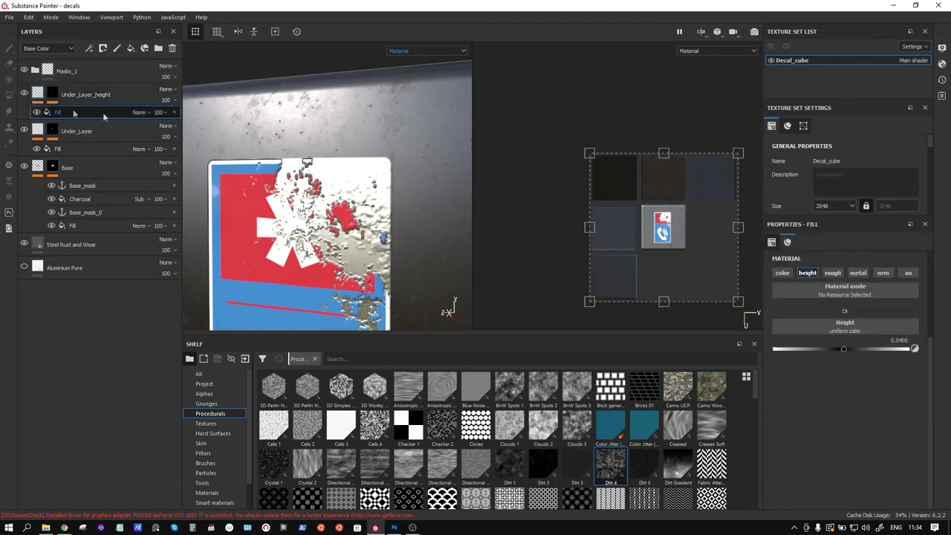
{"action": "left_click", "coordinate": [832, 273]}
{"action": "scroll", "coordinate": [441, 280], "scroll_direction": "up", "scroll_amount": 3}
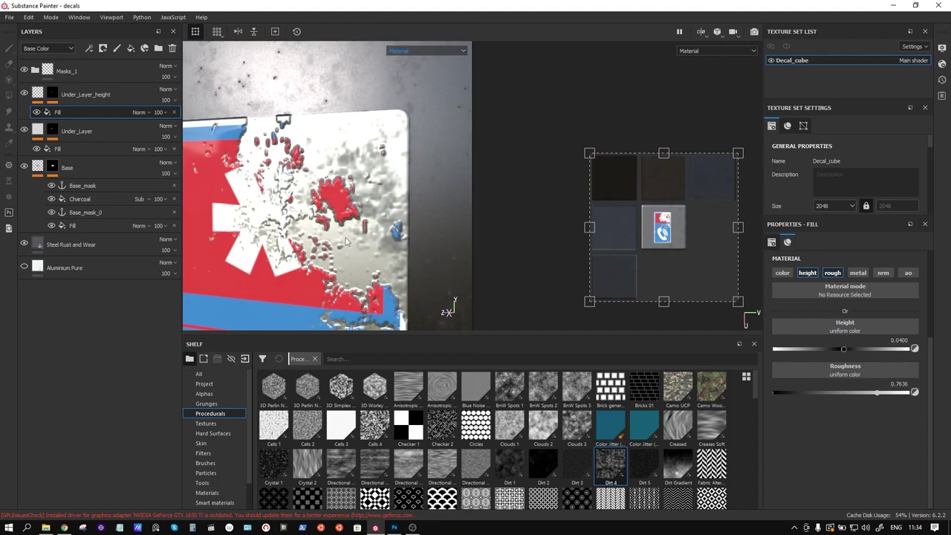
{"action": "left_click", "coordinate": [65, 134]}
{"action": "left_click", "coordinate": [75, 150]}
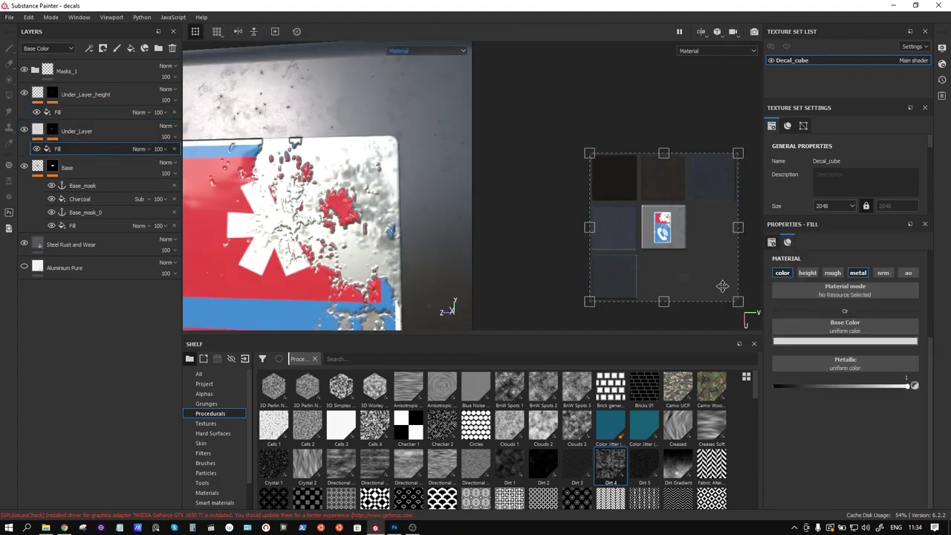
{"action": "left_click", "coordinate": [832, 274]}
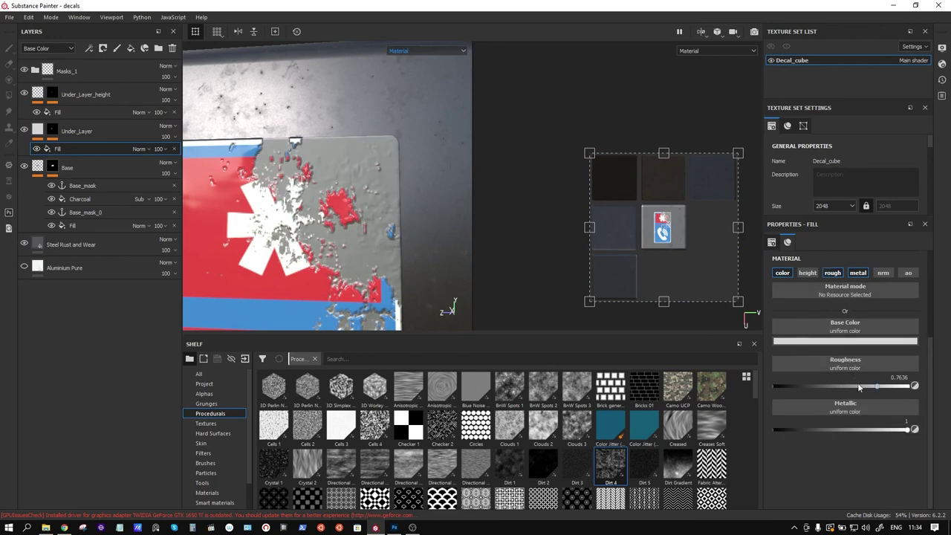
{"action": "left_click_drag", "start_coordinate": [881, 389], "coordinate": [900, 391]}
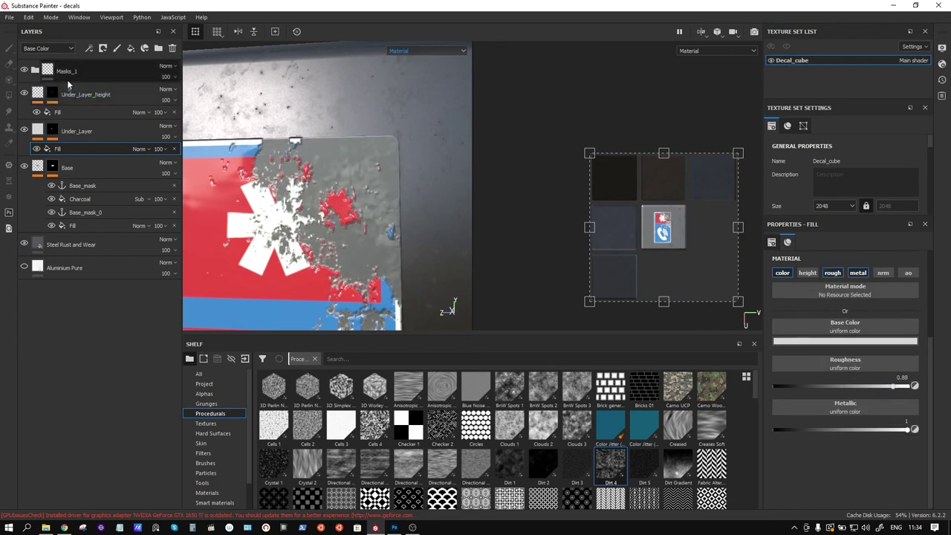
Step: Lower Under_Layer_height's fill roughness to 0.6218 and inspect the sign from several angles
{"action": "left_click", "coordinate": [65, 112]}
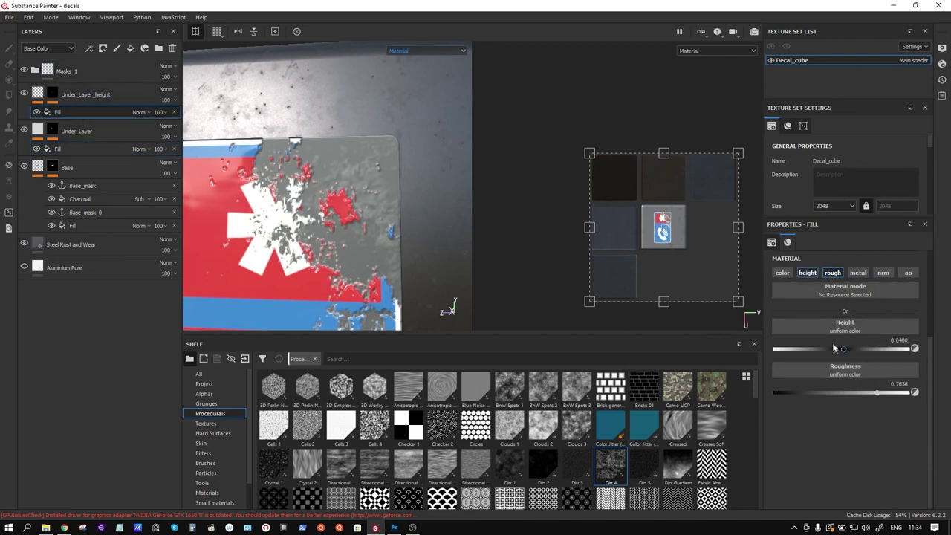
{"action": "left_click_drag", "start_coordinate": [876, 394], "coordinate": [858, 394]}
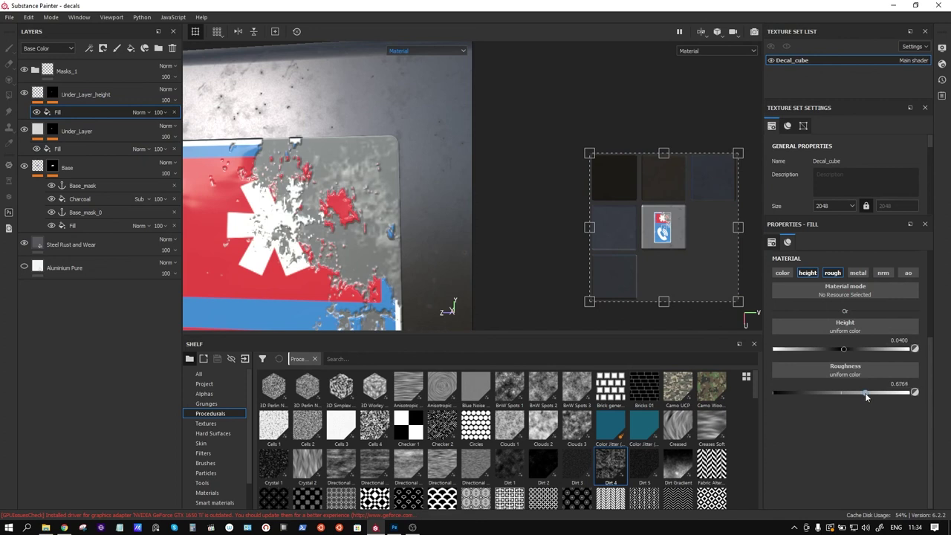
{"action": "mouse_move", "coordinate": [423, 197]}
{"action": "left_mouse_down", "text": "alt"}
{"action": "mouse_move", "coordinate": [409, 239]}
{"action": "mouse_move", "coordinate": [388, 204]}
{"action": "mouse_move", "coordinate": [325, 202]}
{"action": "mouse_move", "coordinate": [362, 190]}
{"action": "mouse_move", "coordinate": [342, 190]}
{"action": "left_mouse_up", "text": "alt"}
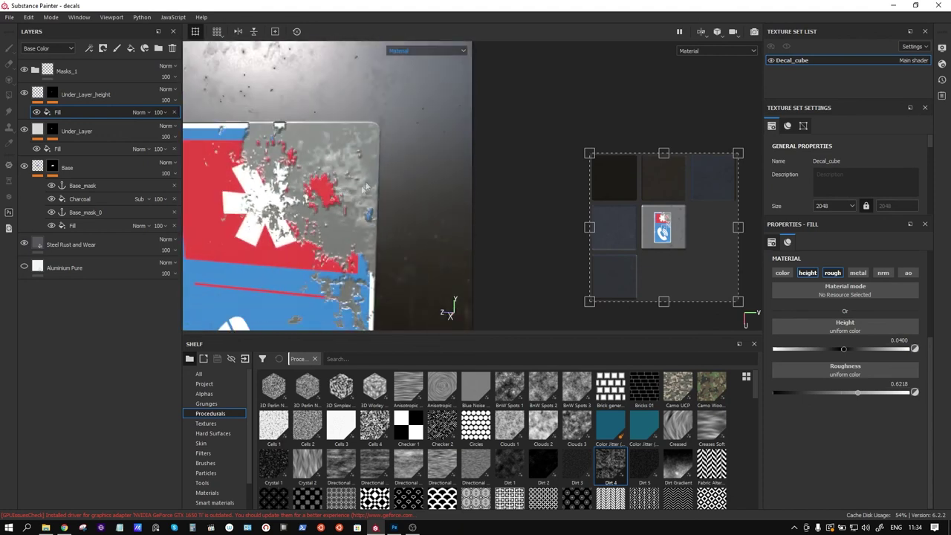
{"action": "left_click_drag", "start_coordinate": [368, 187], "coordinate": [370, 177], "text": "alt"}
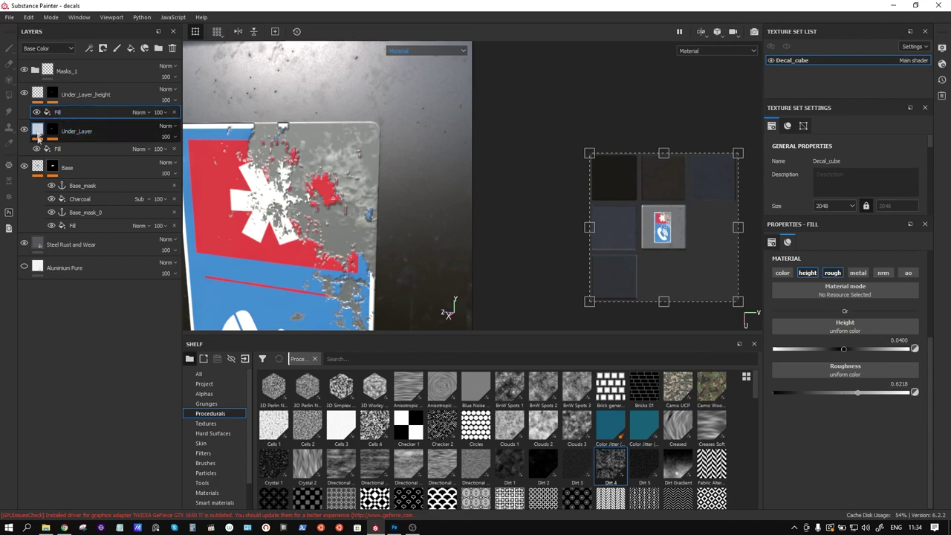
{"action": "mouse_move", "coordinate": [334, 193]}
{"action": "left_mouse_down", "text": "alt"}
{"action": "mouse_move", "coordinate": [295, 189]}
{"action": "mouse_move", "coordinate": [282, 175]}
{"action": "mouse_move", "coordinate": [308, 181]}
{"action": "left_mouse_up", "text": "alt"}
{"action": "left_click_drag", "start_coordinate": [353, 158], "coordinate": [383, 183], "text": "alt"}
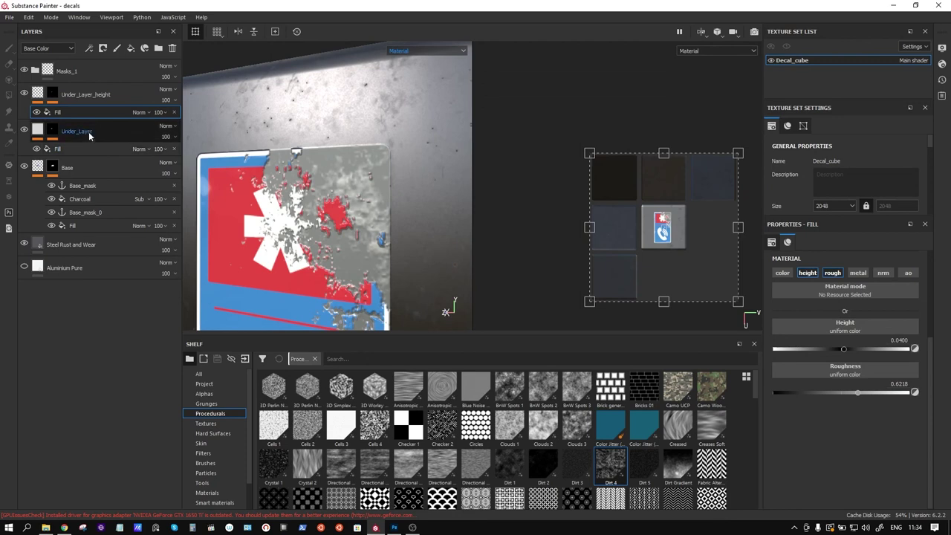
{"action": "left_click", "coordinate": [65, 131]}
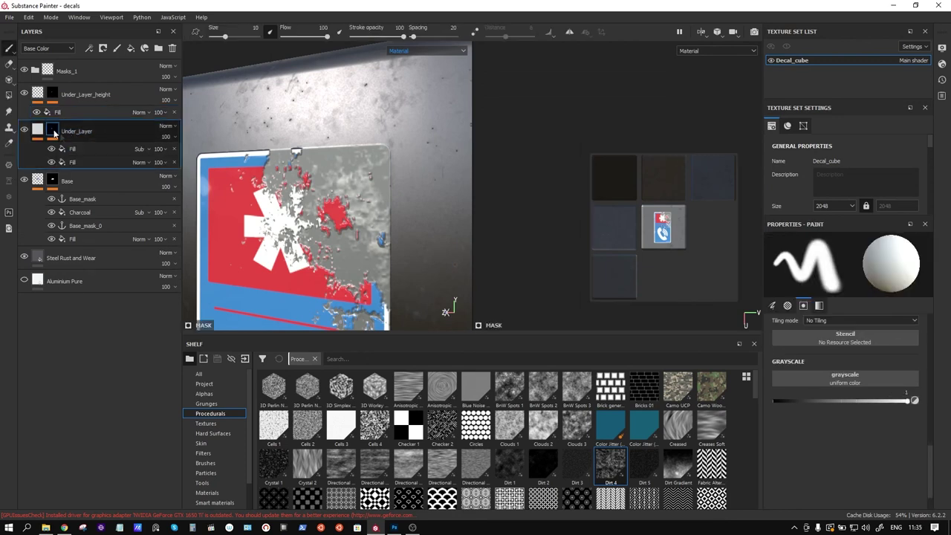
Step: Add an anchor point above Under_Layer's fill and name it Under_Layer_main_mask
{"action": "left_click", "coordinate": [88, 147]}
{"action": "right_click", "coordinate": [99, 151]}
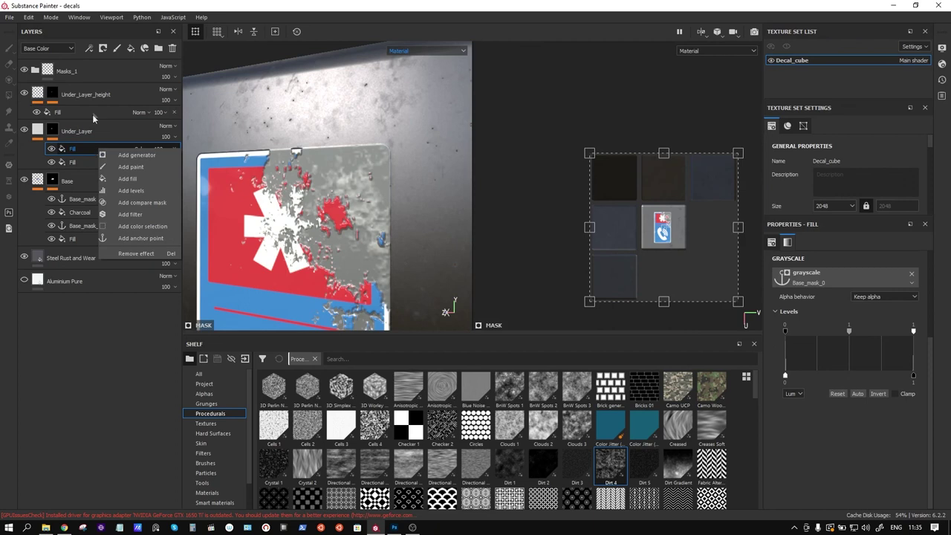
{"action": "left_click", "coordinate": [90, 93]}
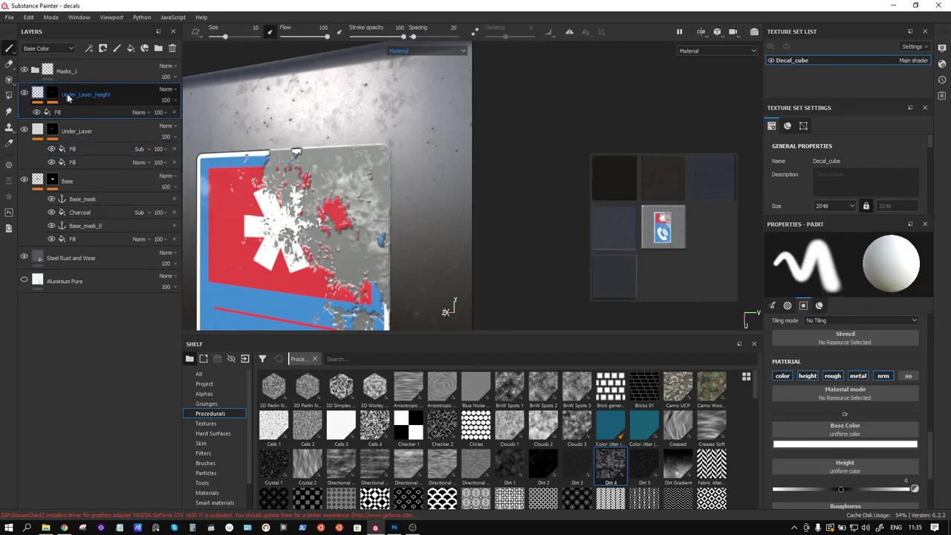
{"action": "left_click", "coordinate": [52, 93]}
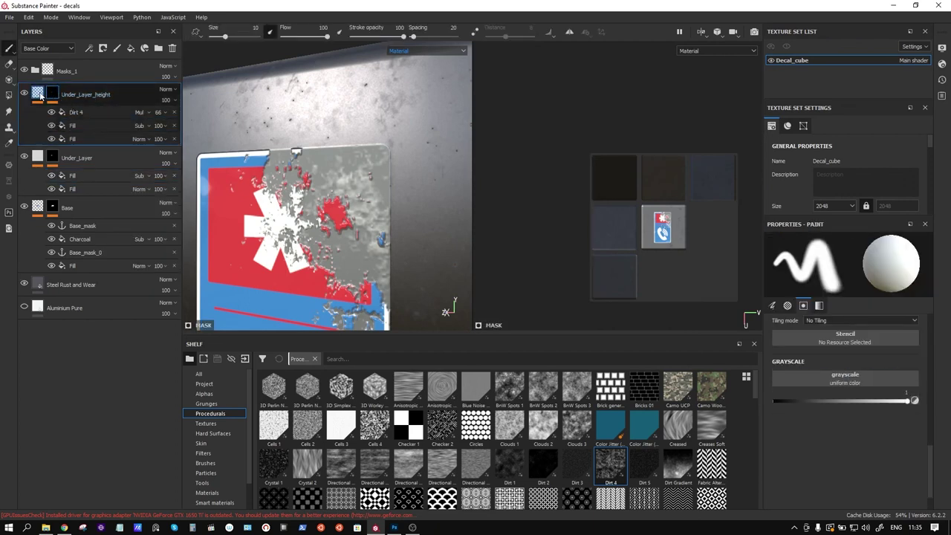
{"action": "left_click", "coordinate": [86, 147]}
{"action": "right_click", "coordinate": [87, 147]}
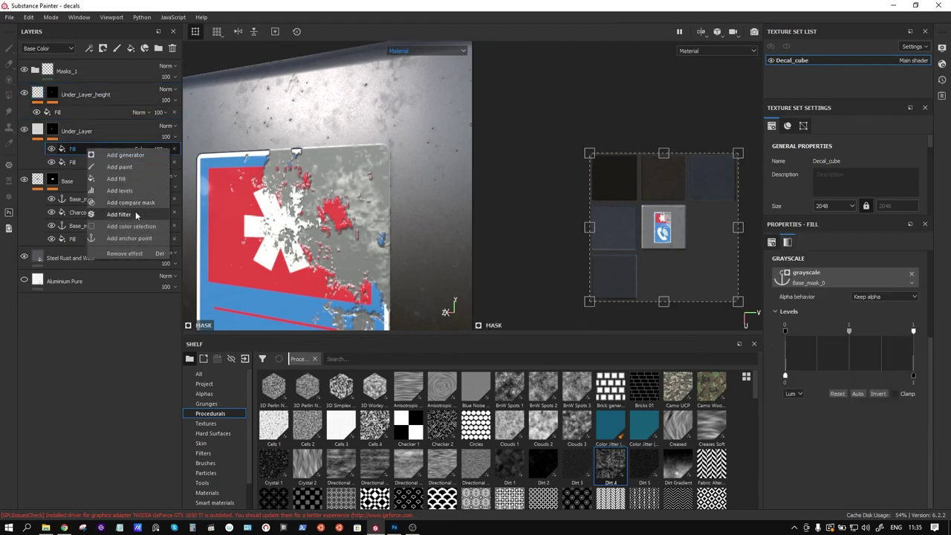
{"action": "left_click", "coordinate": [129, 238]}
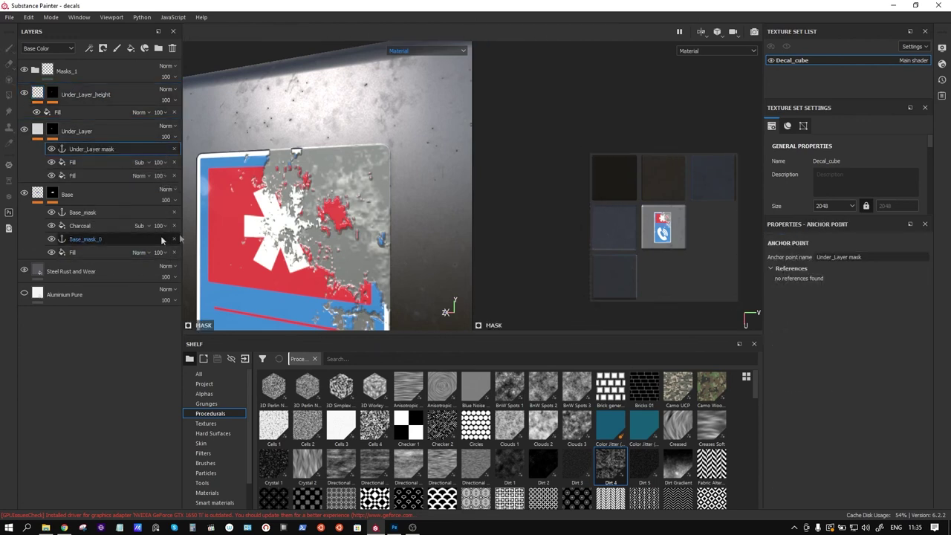
{"action": "left_click", "coordinate": [864, 257]}
{"action": "type", "text": "_main_"}
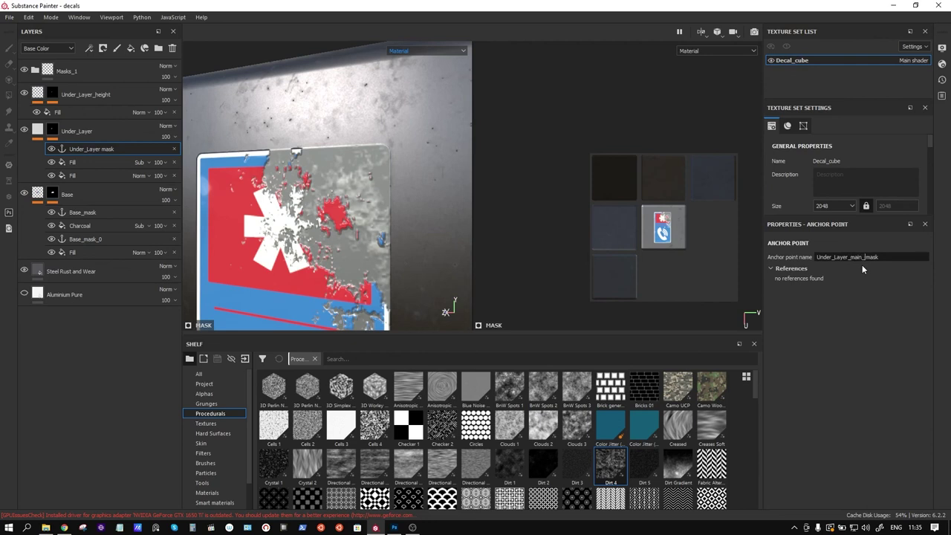
{"action": "left_click", "coordinate": [52, 92]}
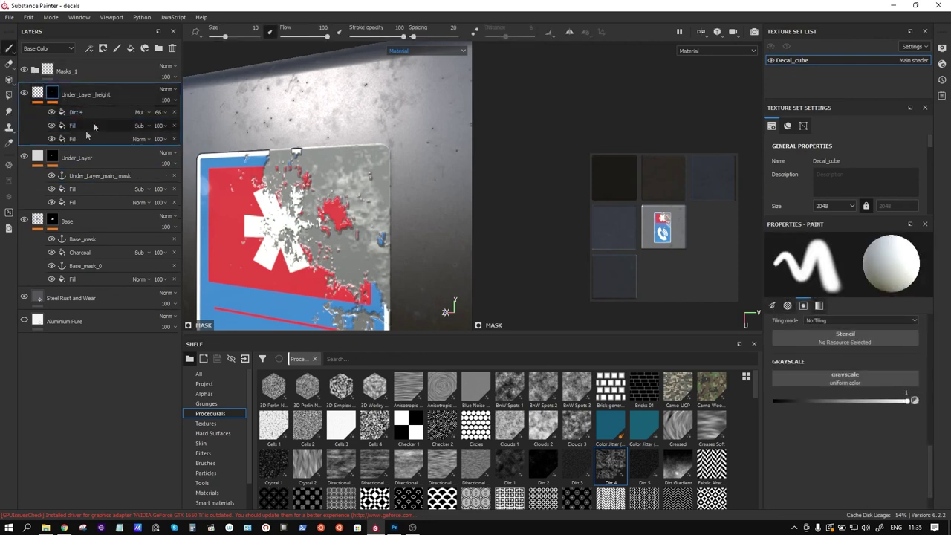
Step: Add a fill to Under_Layer_height's mask using the Under_Layer_main_mask anchor as grayscale
{"action": "left_click", "coordinate": [81, 139]}
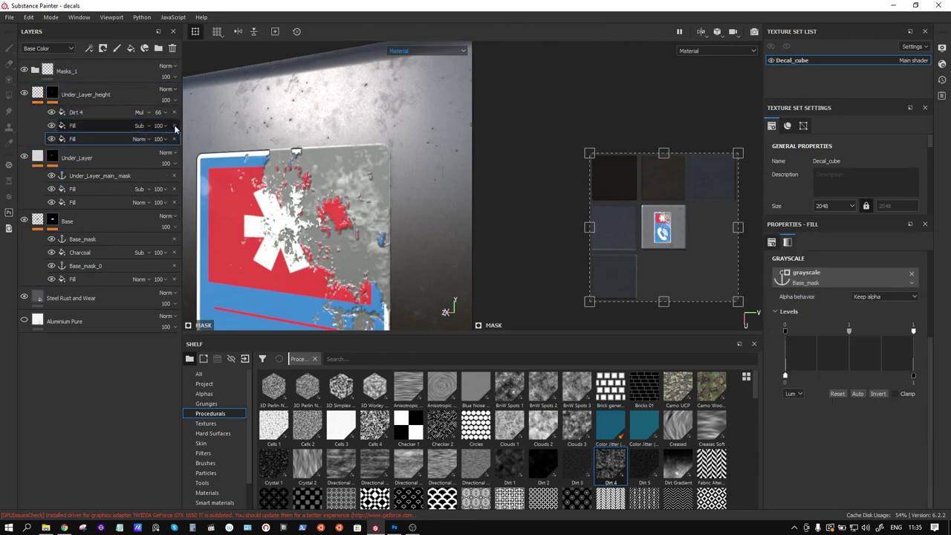
{"action": "right_click", "coordinate": [92, 139]}
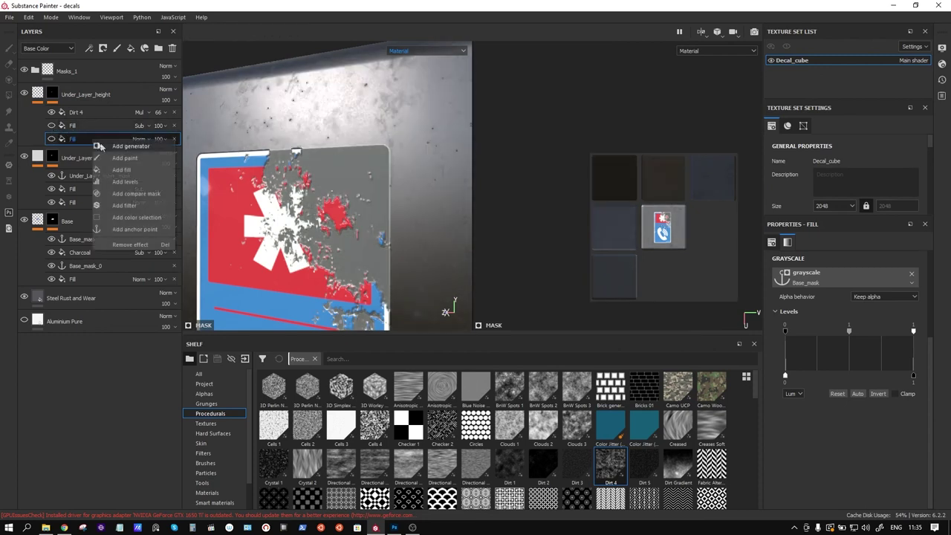
{"action": "left_click", "coordinate": [141, 168]}
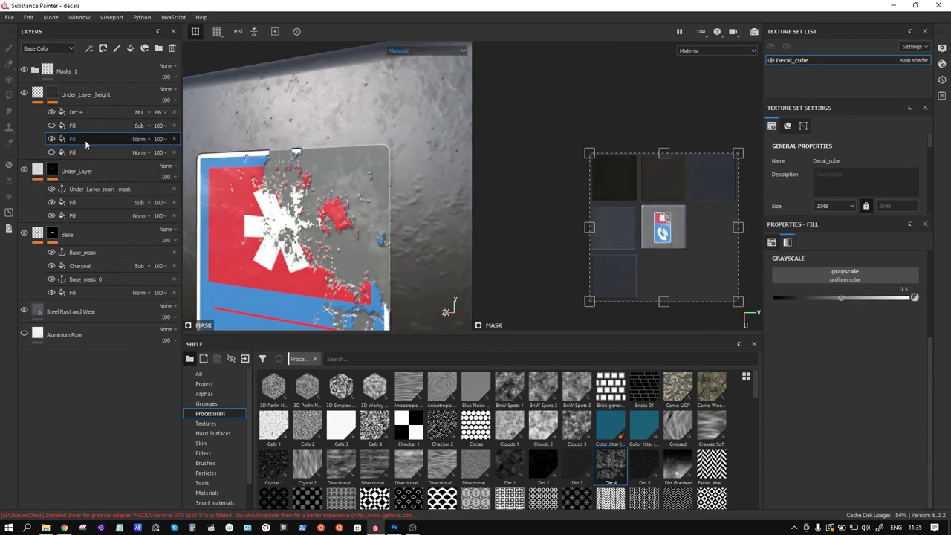
{"action": "left_click", "coordinate": [845, 275]}
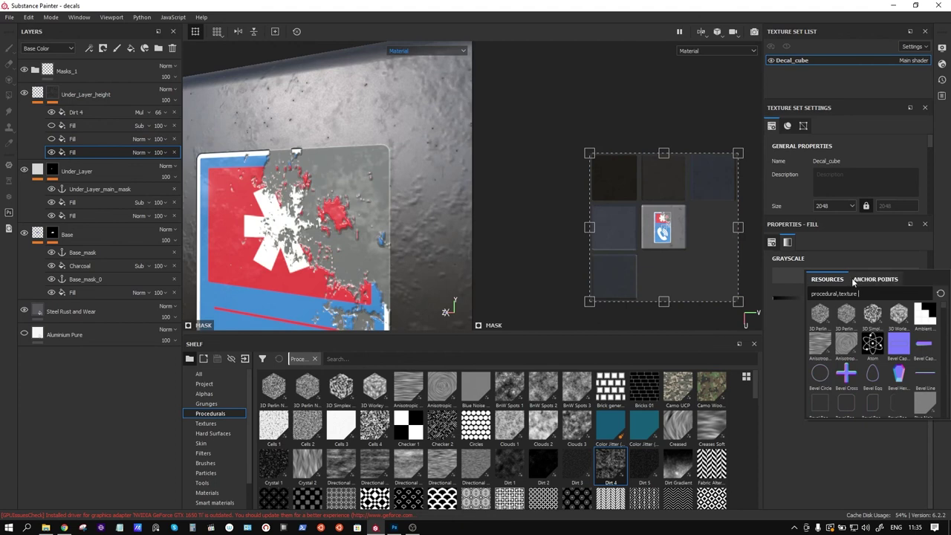
{"action": "left_click", "coordinate": [869, 280]}
{"action": "left_click", "coordinate": [854, 332]}
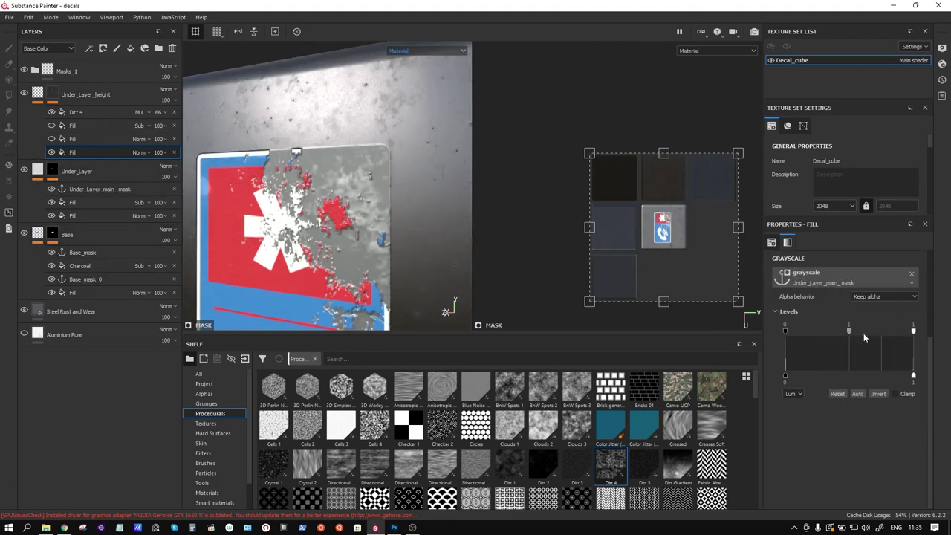
Step: Add a uniform 0.5 fill effect to Under_Layer's mask
{"action": "left_click", "coordinate": [99, 203]}
{"action": "right_click", "coordinate": [99, 203]}
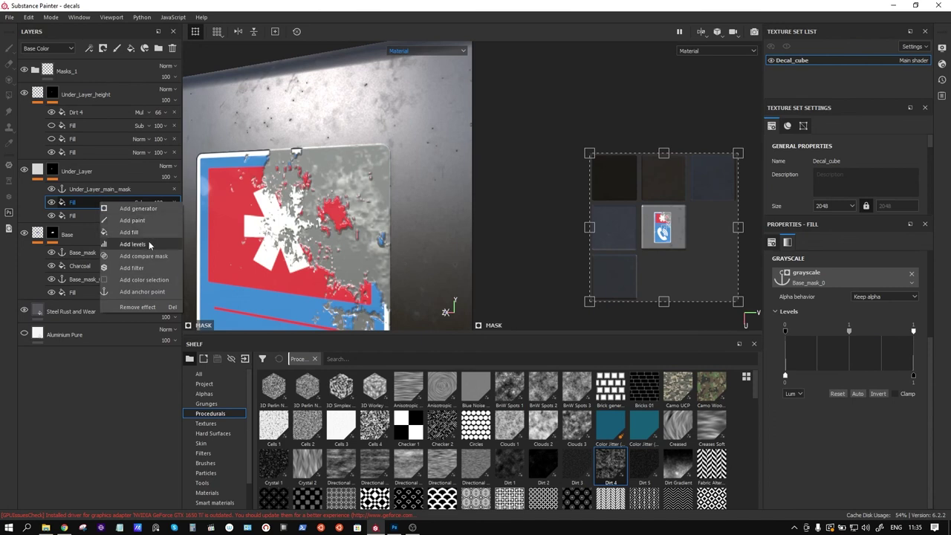
{"action": "left_click", "coordinate": [156, 232]}
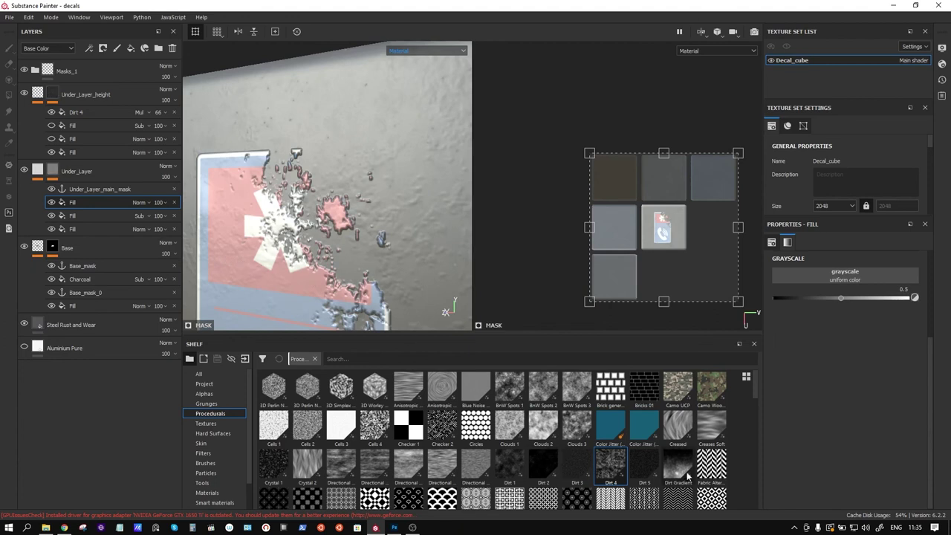
Step: Load Dirt Gradient into the mask fill with UV Wrap None, shrunk to a small patch at about 38°
{"action": "left_click_drag", "start_coordinate": [681, 470], "coordinate": [846, 276]}
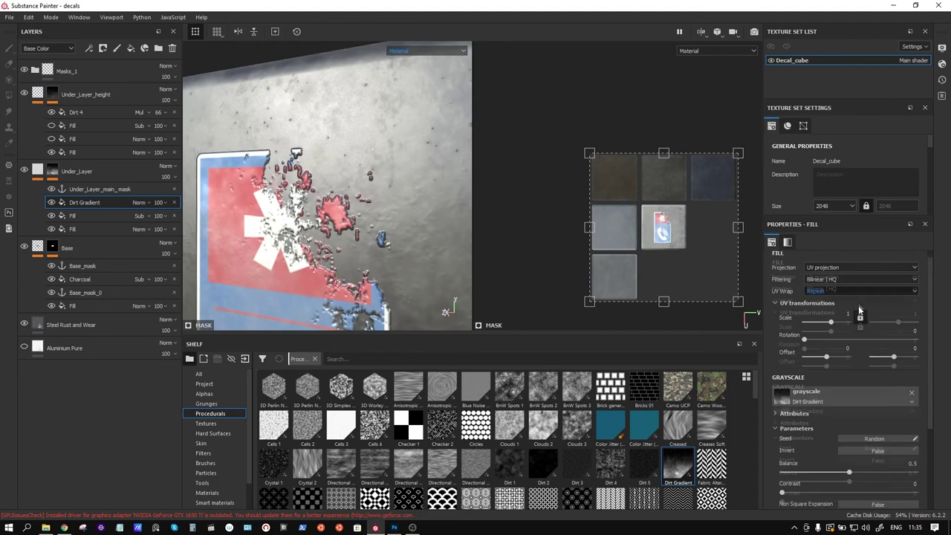
{"action": "left_click", "coordinate": [858, 300]}
{"action": "left_click", "coordinate": [812, 309]}
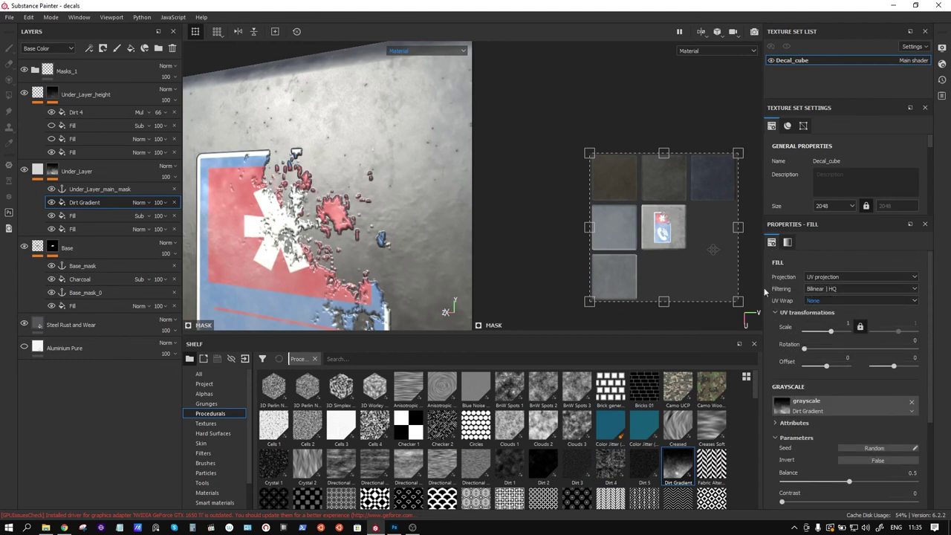
{"action": "mouse_move", "coordinate": [732, 295]}
{"action": "left_mouse_down"}
{"action": "mouse_move", "coordinate": [623, 186]}
{"action": "mouse_move", "coordinate": [691, 213]}
{"action": "mouse_move", "coordinate": [660, 219]}
{"action": "left_mouse_up"}
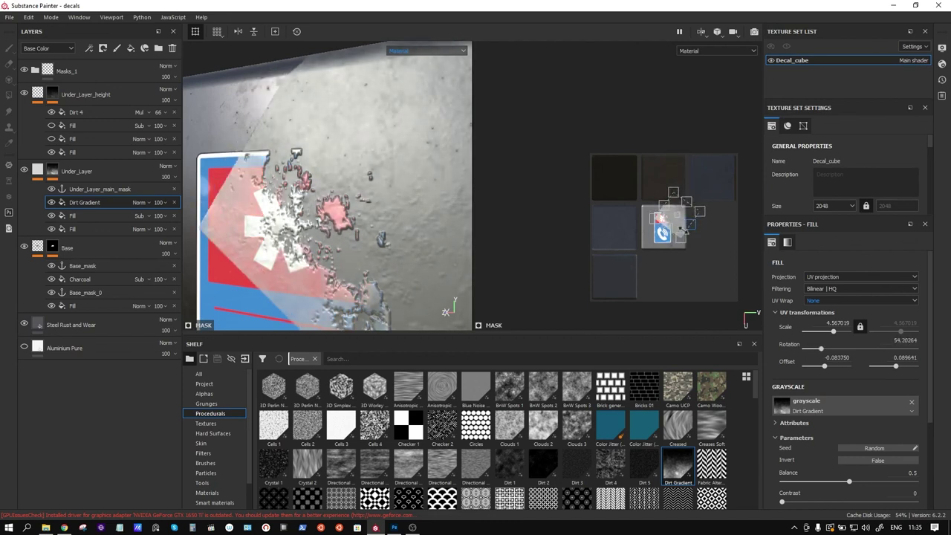
{"action": "scroll", "coordinate": [679, 228], "scroll_direction": "up", "scroll_amount": 5}
{"action": "left_click_drag", "start_coordinate": [751, 158], "coordinate": [697, 184]}
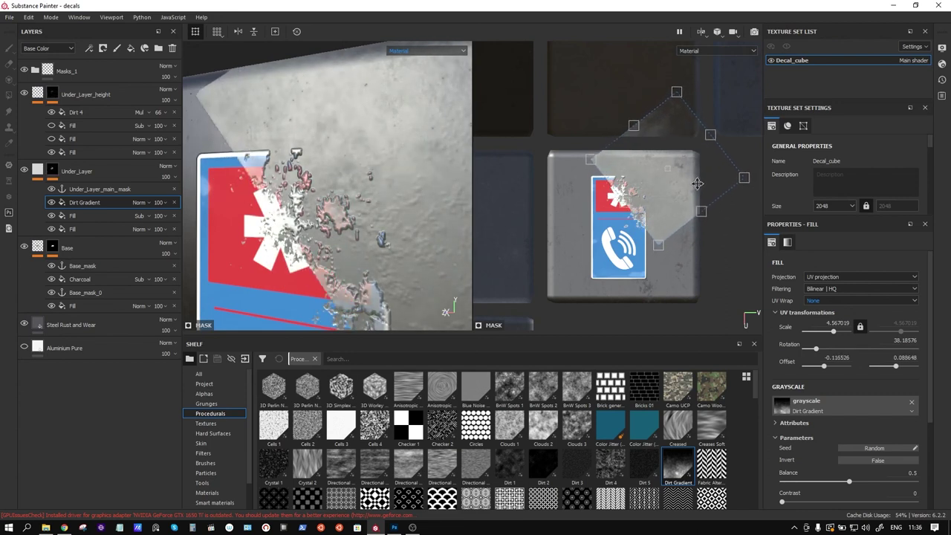
{"action": "mouse_move", "coordinate": [655, 248]}
{"action": "left_mouse_down"}
{"action": "mouse_move", "coordinate": [672, 151]}
{"action": "mouse_move", "coordinate": [648, 180]}
{"action": "left_mouse_up"}
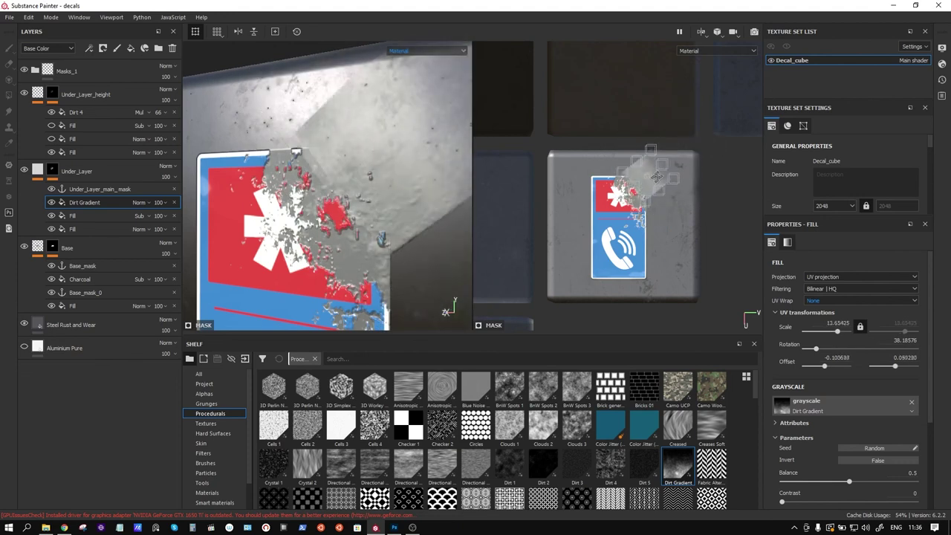
Step: Make Dirt Gradient subtract at balance 0.81 and contrast 1, rotated to about 216° on the decal's top-right
{"action": "left_click", "coordinate": [139, 202]}
{"action": "left_click", "coordinate": [151, 306]}
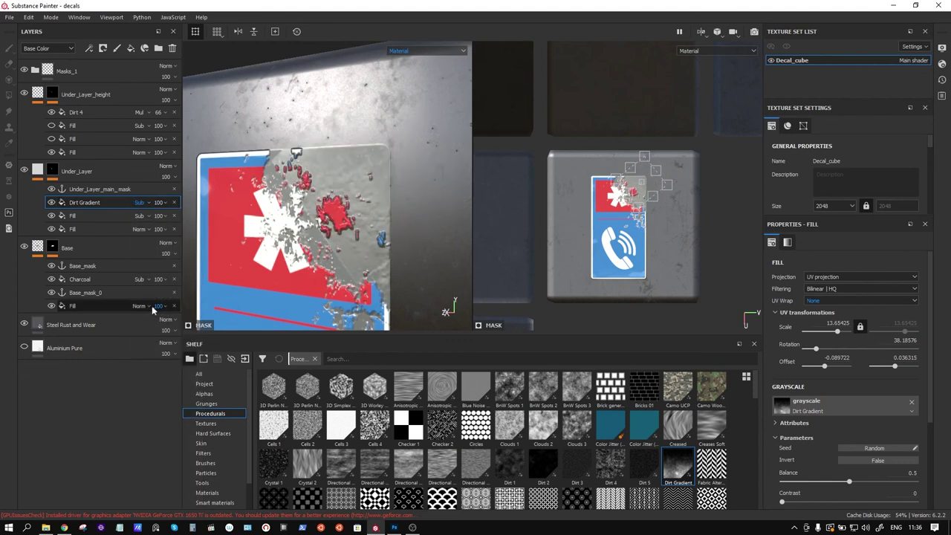
{"action": "mouse_move", "coordinate": [349, 208]}
{"action": "left_mouse_down", "text": "alt"}
{"action": "mouse_move", "coordinate": [416, 186]}
{"action": "mouse_move", "coordinate": [400, 222]}
{"action": "left_mouse_up", "text": "alt"}
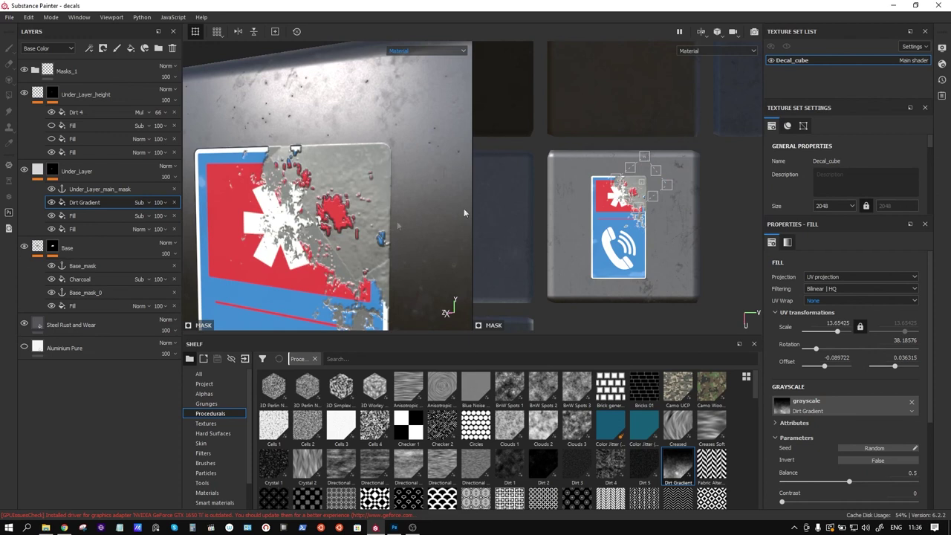
{"action": "left_click_drag", "start_coordinate": [653, 181], "coordinate": [664, 186]}
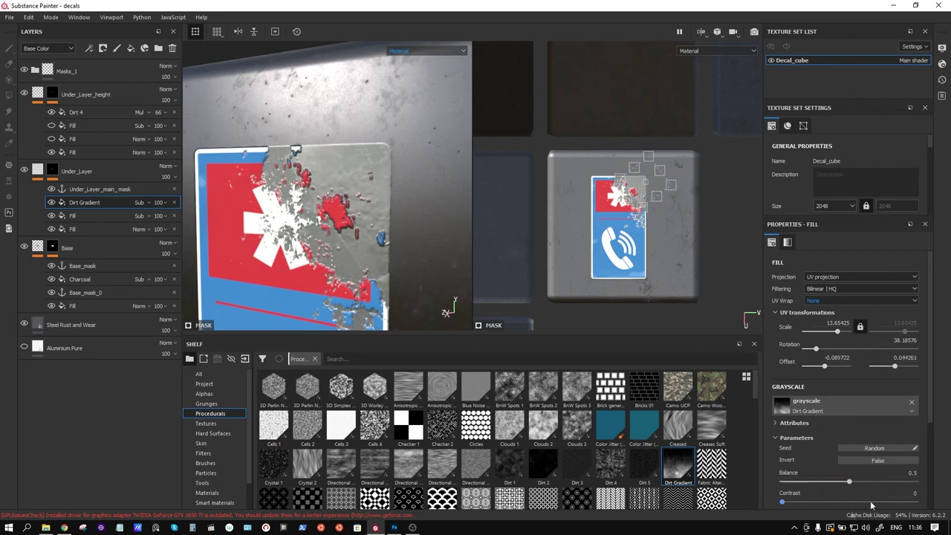
{"action": "scroll", "coordinate": [851, 472], "scroll_direction": "down", "scroll_amount": 3}
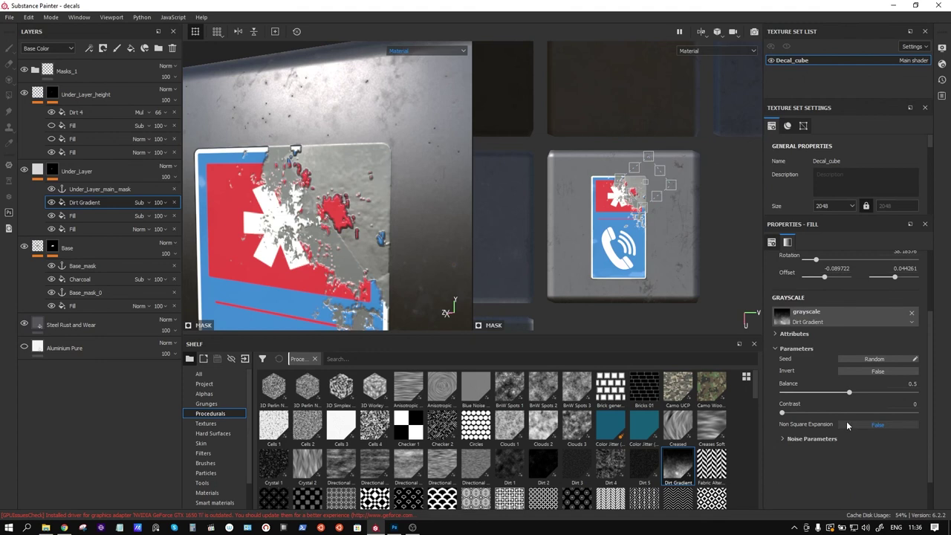
{"action": "left_click_drag", "start_coordinate": [848, 393], "coordinate": [892, 392]}
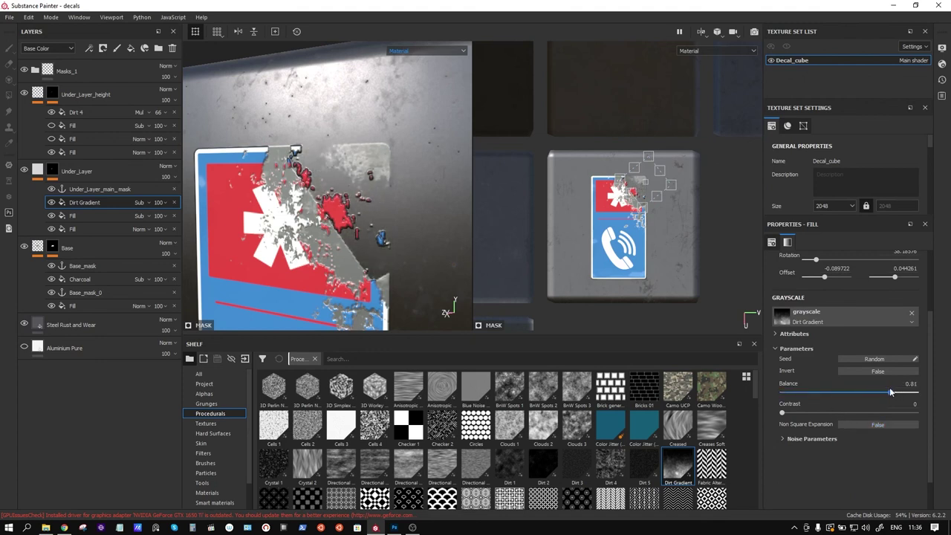
{"action": "left_click_drag", "start_coordinate": [693, 173], "coordinate": [577, 182]}
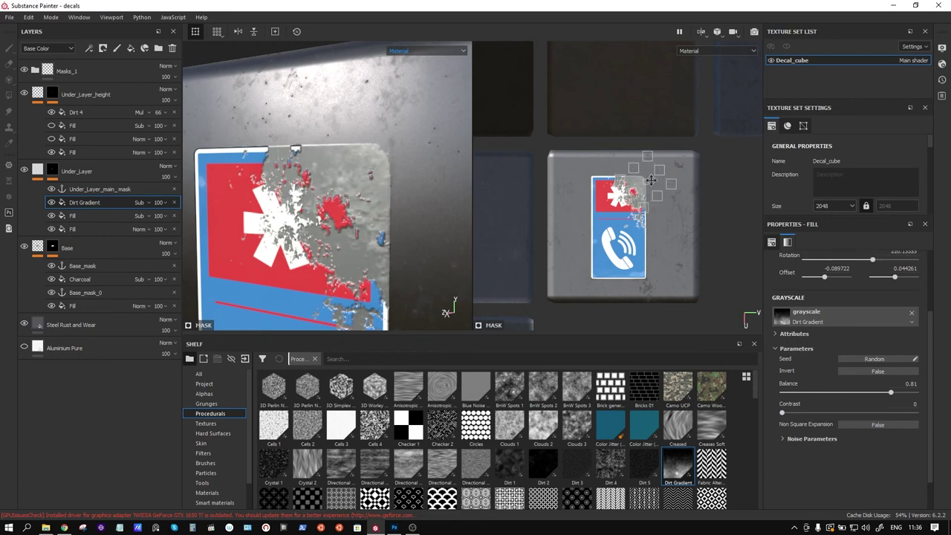
{"action": "left_click_drag", "start_coordinate": [650, 179], "coordinate": [647, 181]}
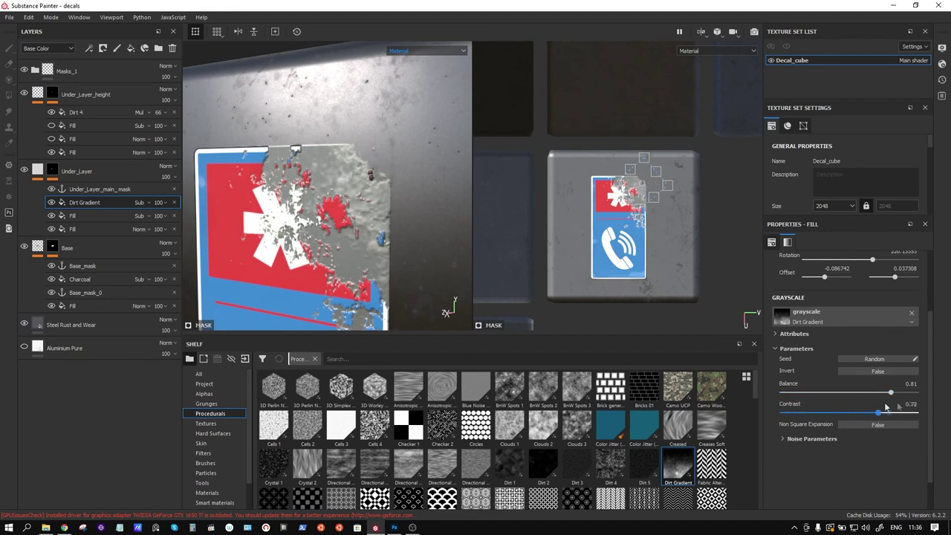
{"action": "left_click_drag", "start_coordinate": [656, 184], "coordinate": [653, 182]}
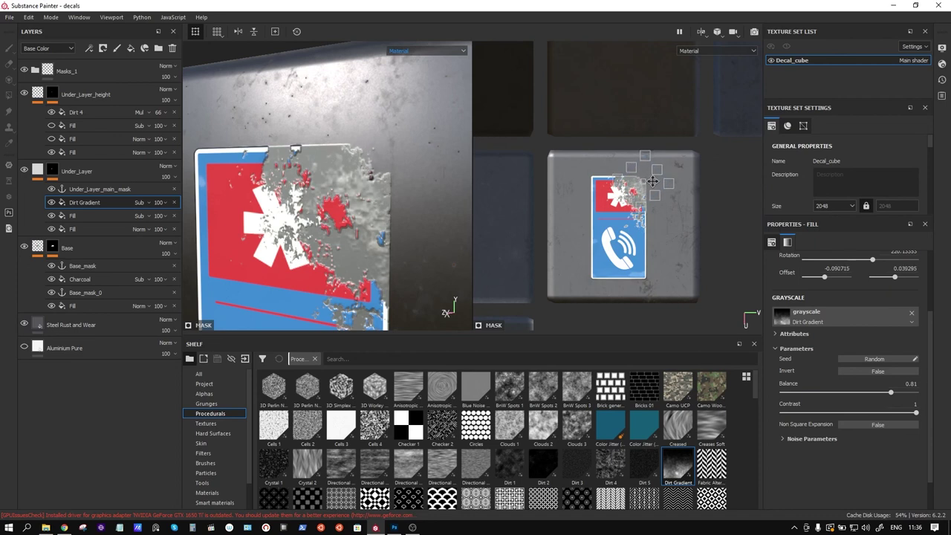
{"action": "key", "text": "f"}
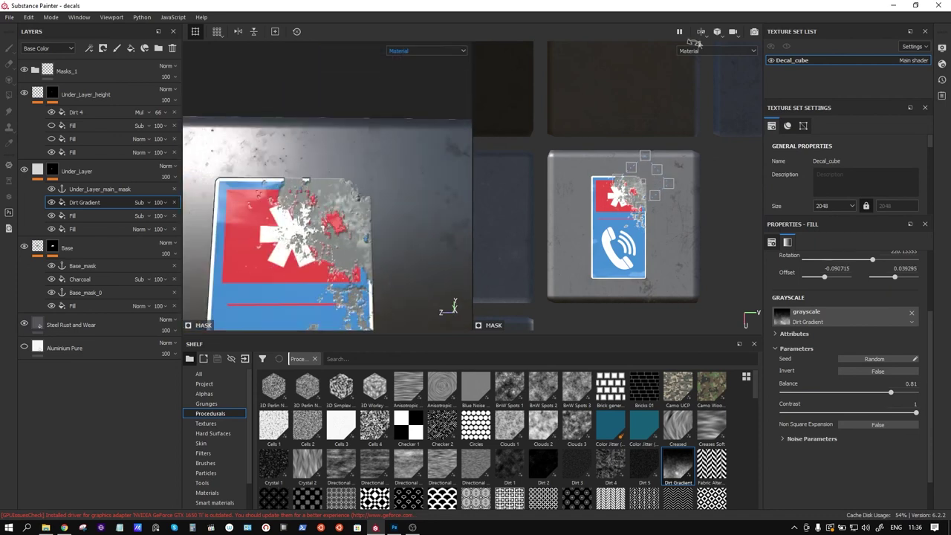
Step: Hide the panels with Tab, then frame and orbit to an oblique view of the peeled decal corner
{"action": "key", "text": "Tab"}
{"action": "key", "text": "f"}
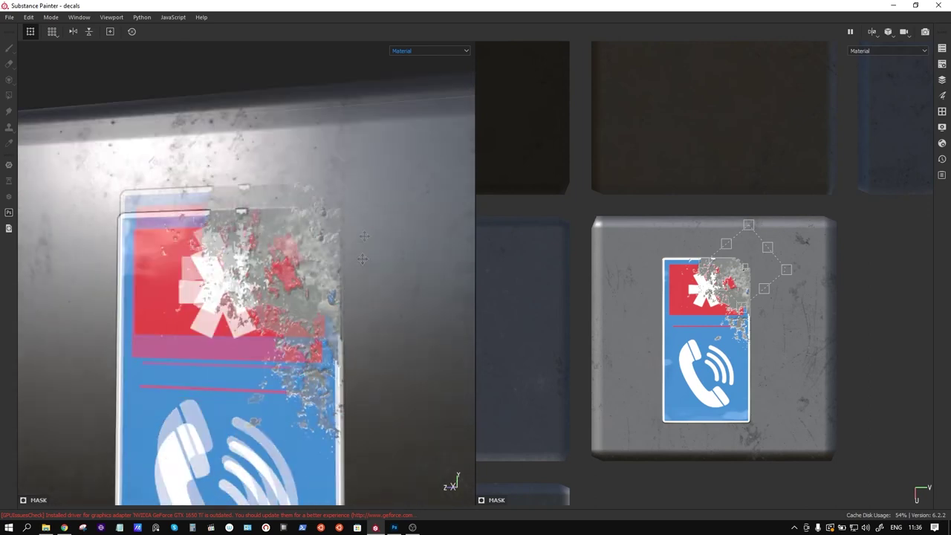
{"action": "mouse_move", "coordinate": [411, 125]}
{"action": "left_mouse_down", "text": "alt"}
{"action": "mouse_move", "coordinate": [398, 234]}
{"action": "mouse_move", "coordinate": [370, 278]}
{"action": "mouse_move", "coordinate": [330, 230]}
{"action": "mouse_move", "coordinate": [339, 251]}
{"action": "mouse_move", "coordinate": [389, 248]}
{"action": "mouse_move", "coordinate": [357, 252]}
{"action": "mouse_move", "coordinate": [289, 206]}
{"action": "mouse_move", "coordinate": [336, 271]}
{"action": "mouse_move", "coordinate": [239, 278]}
{"action": "mouse_move", "coordinate": [295, 288]}
{"action": "left_mouse_up", "text": "alt"}
{"action": "scroll", "coordinate": [326, 253], "scroll_direction": "up", "scroll_amount": 4}
{"action": "scroll", "coordinate": [309, 255], "scroll_direction": "up", "scroll_amount": 2}
{"action": "scroll", "coordinate": [336, 271], "scroll_direction": "down", "scroll_amount": 2}
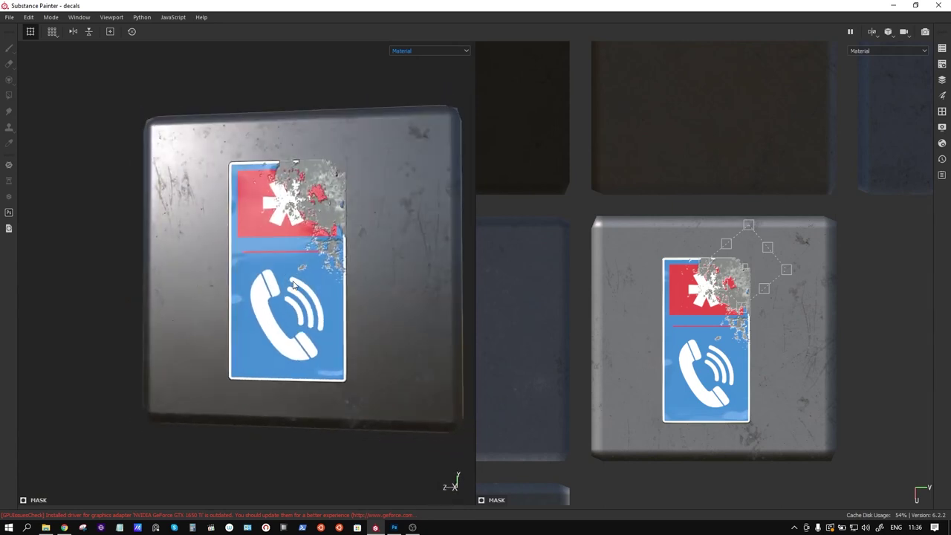